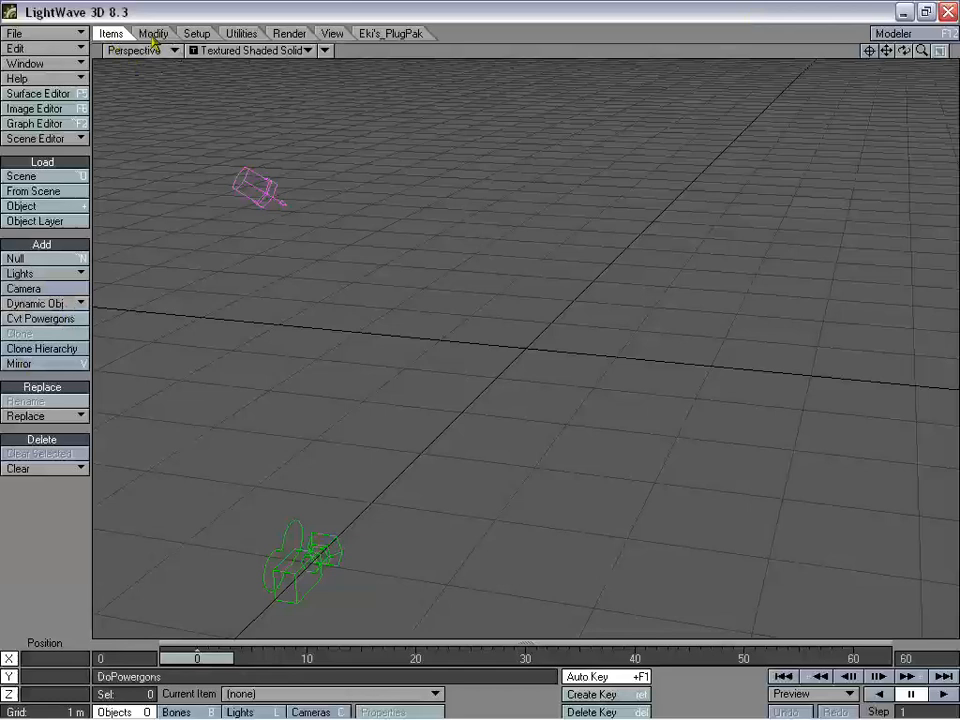
Add an HV particle emitter named Main_Emit to the scene and dismiss its FX_Emitter settings window.
click(43, 303)
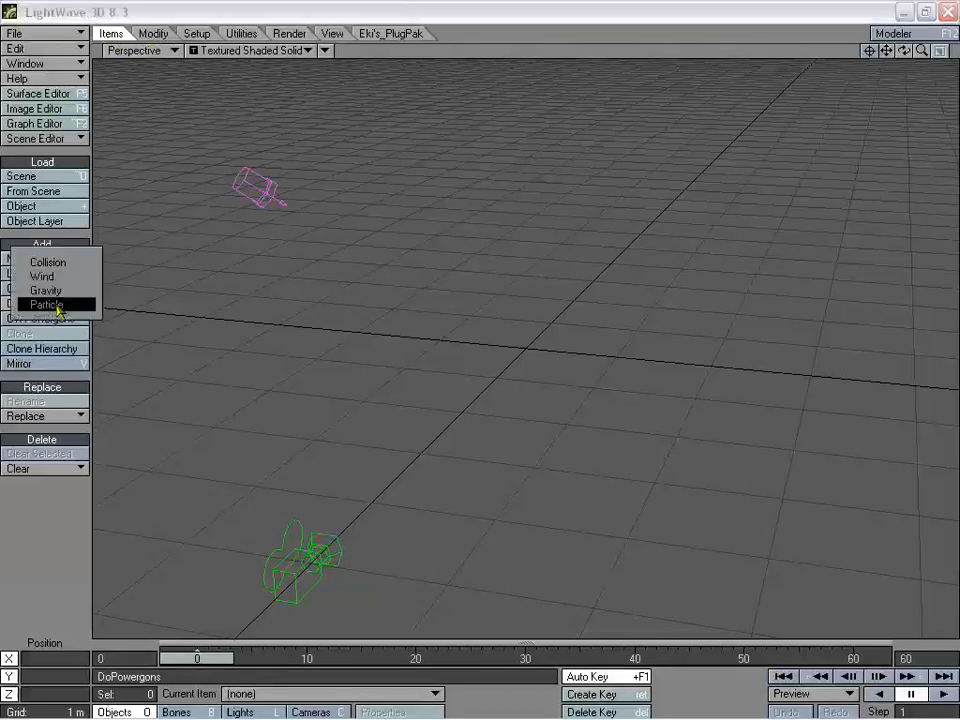
click(66, 306)
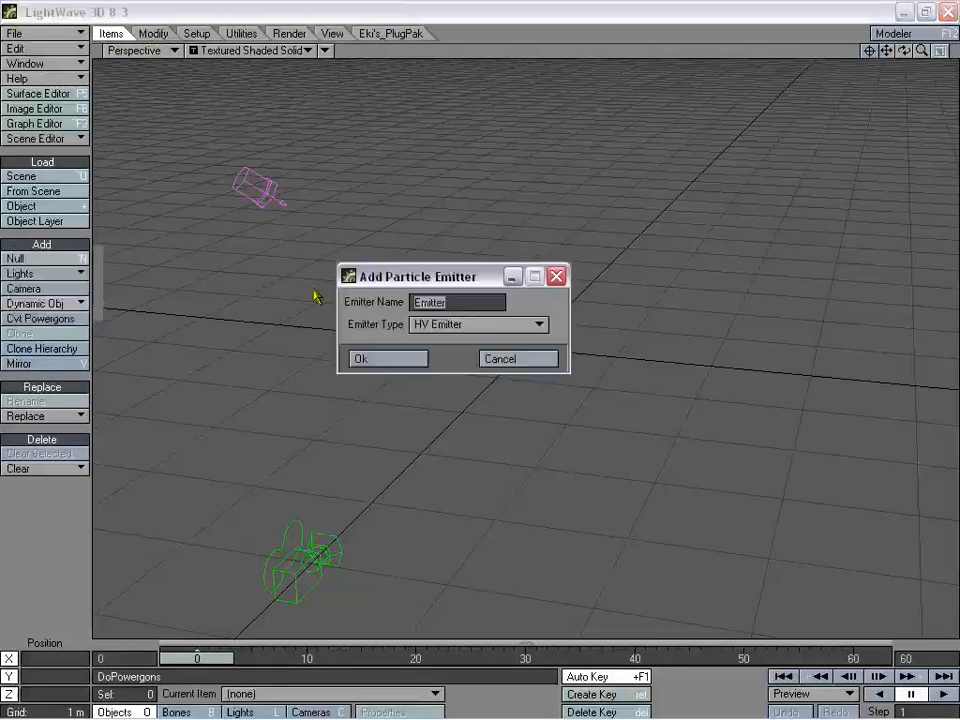
drag(406, 272, 439, 369)
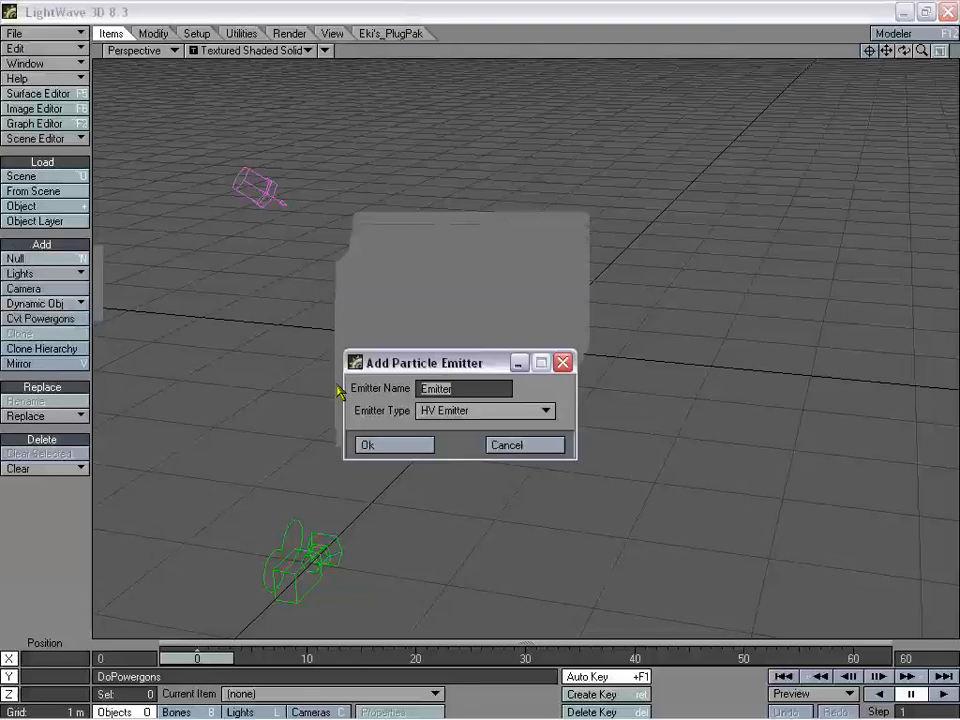
text(Main_)
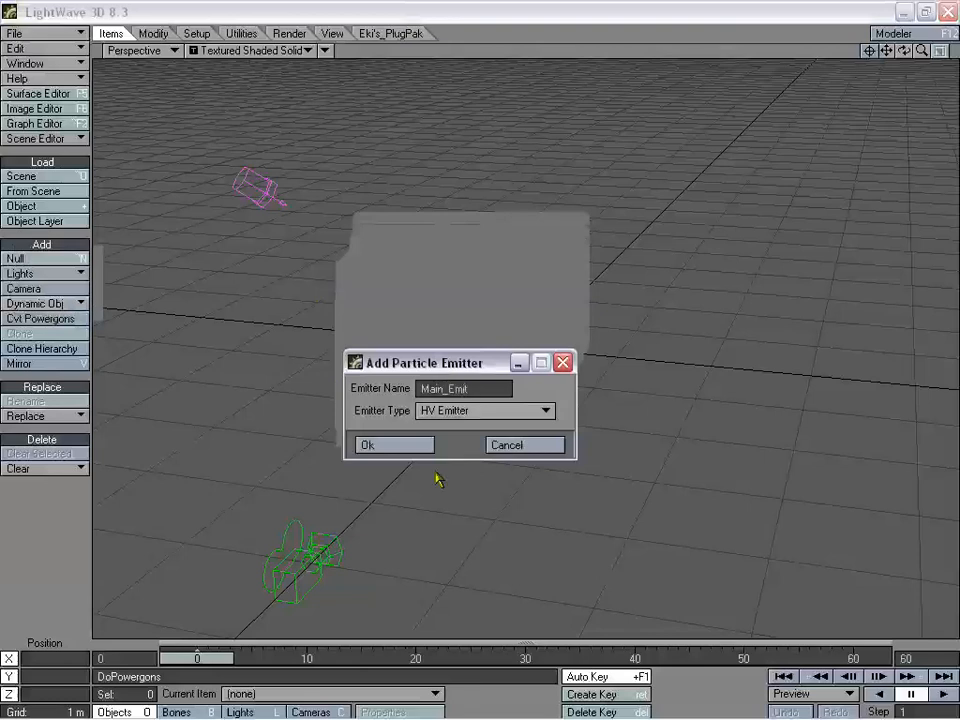
click(412, 445)
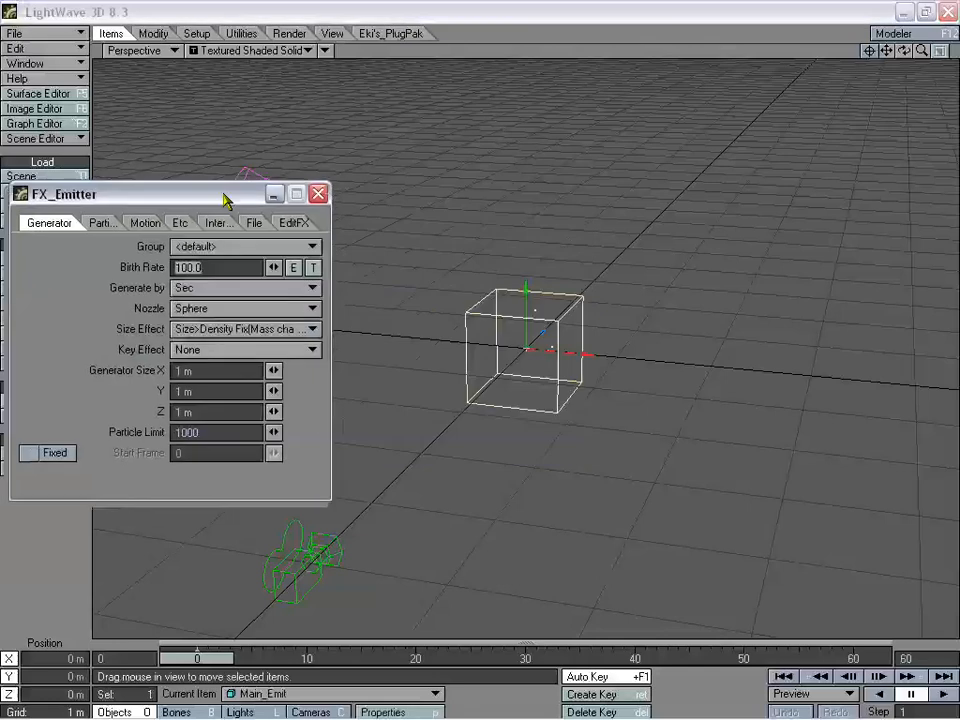
drag(224, 198, 310, 78)
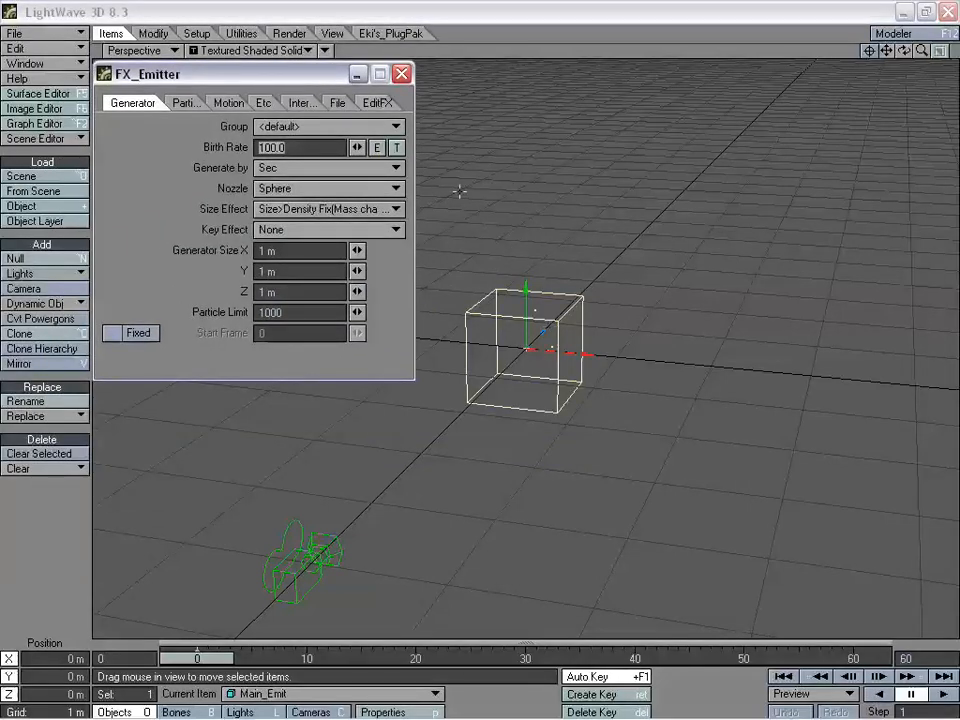
click(401, 74)
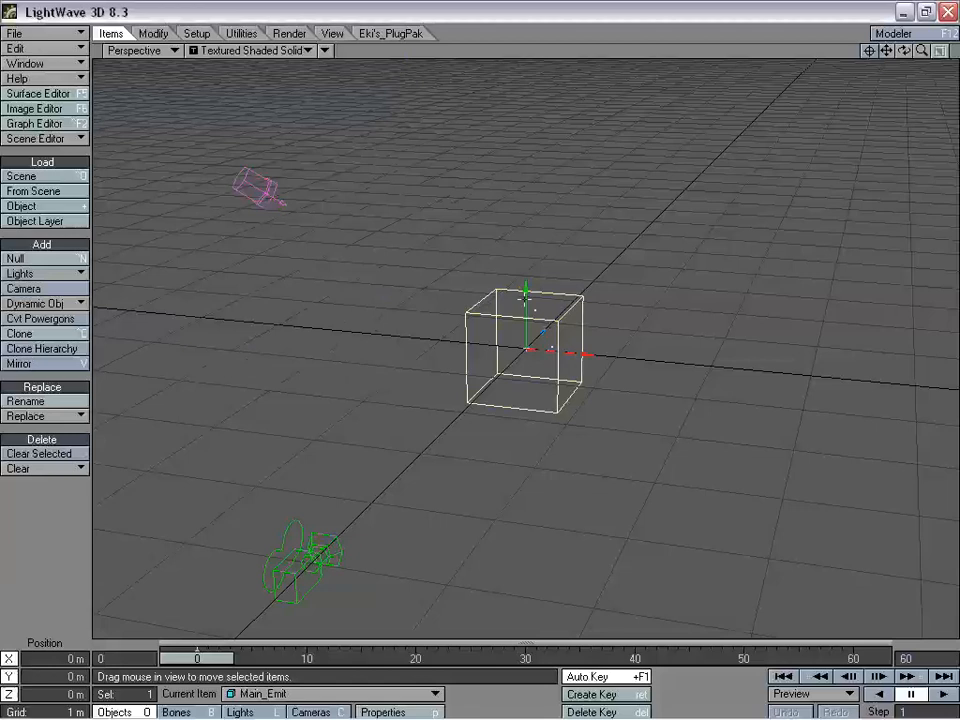
Open the Main_Emit object's properties and display the generator settings of its FX Emitter dynamic.
key(p)
click(332, 17)
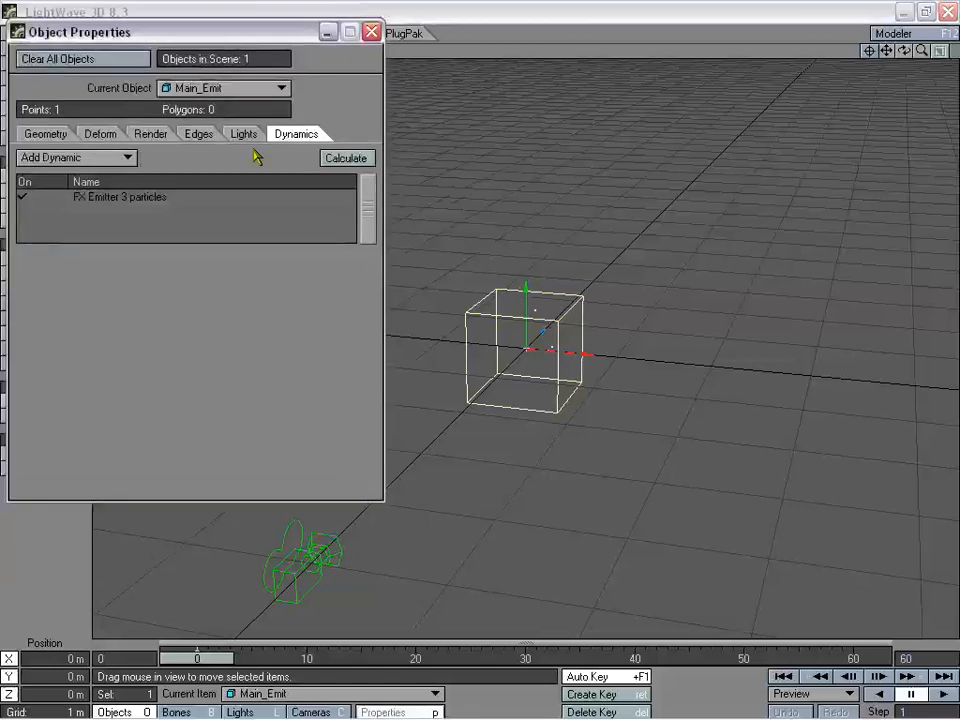
click(130, 197)
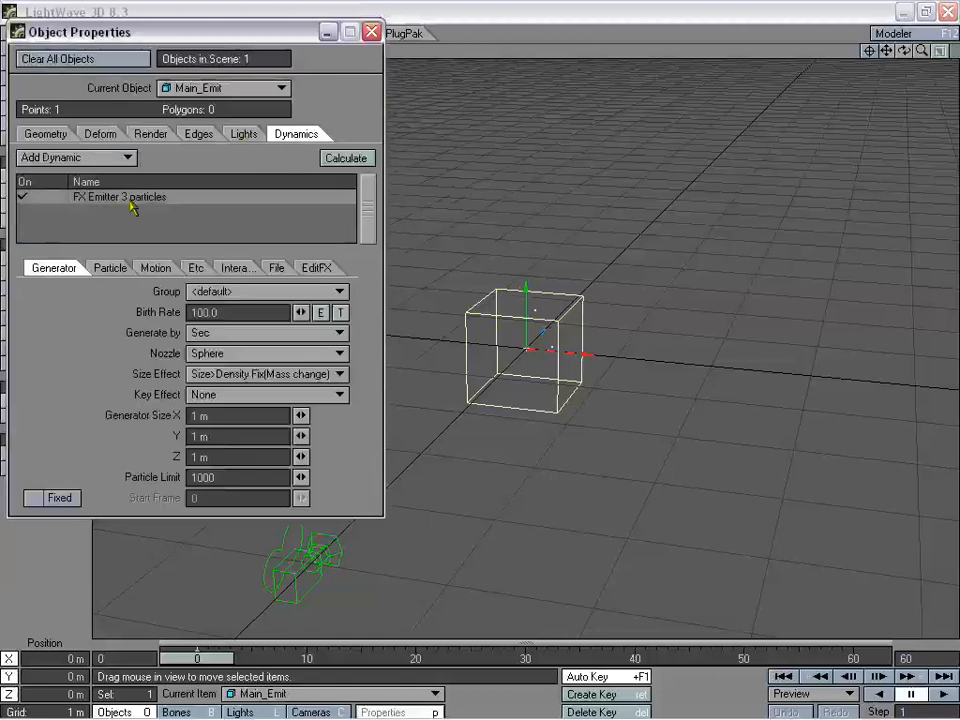
drag(184, 40, 161, 19)
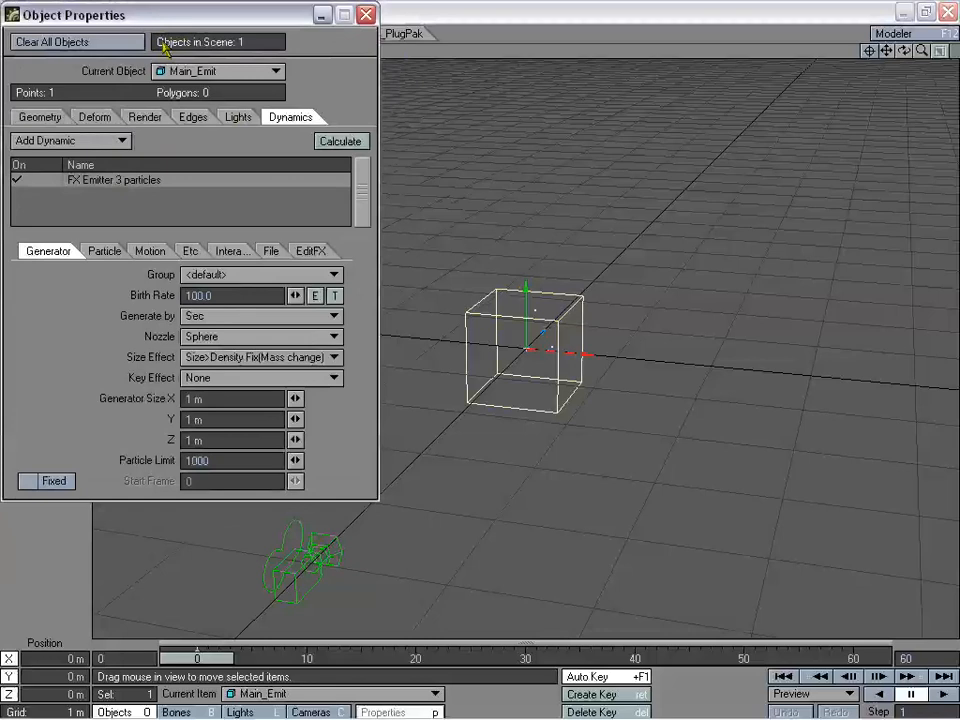
click(381, 712)
click(381, 712)
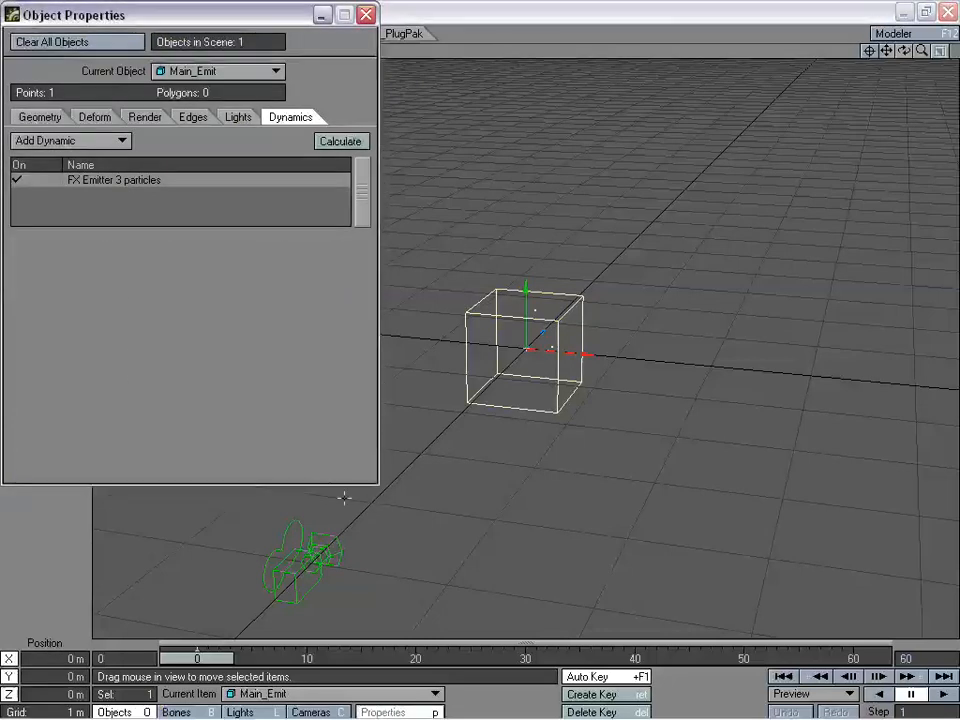
double_click(122, 186)
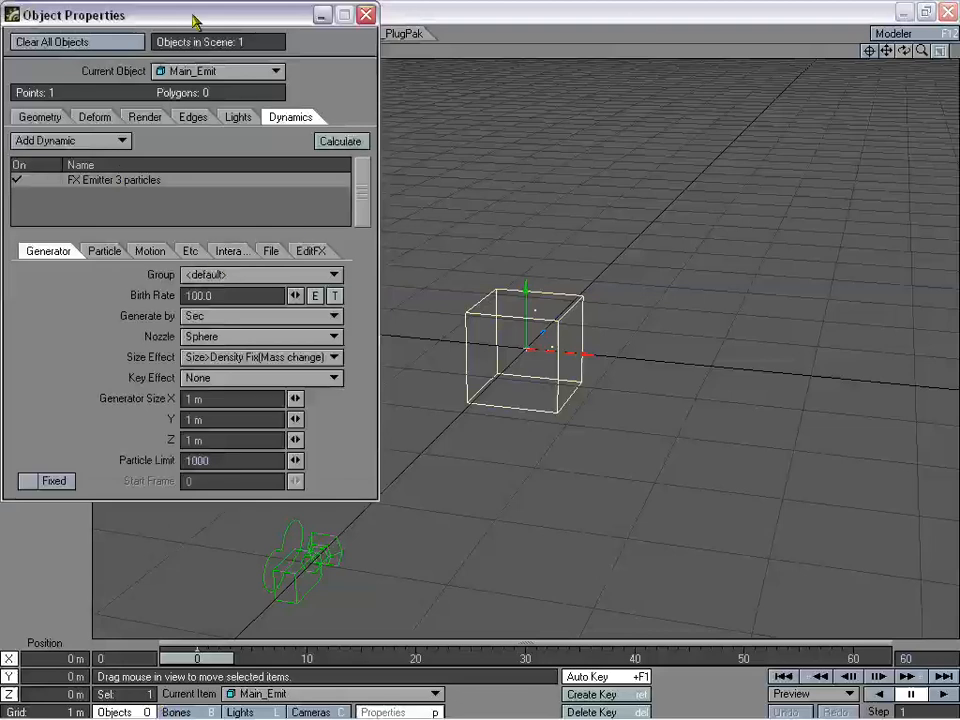
mouse_move(195, 19)
mouse_down()
mouse_move(203, 28)
mouse_move(196, 20)
mouse_up()
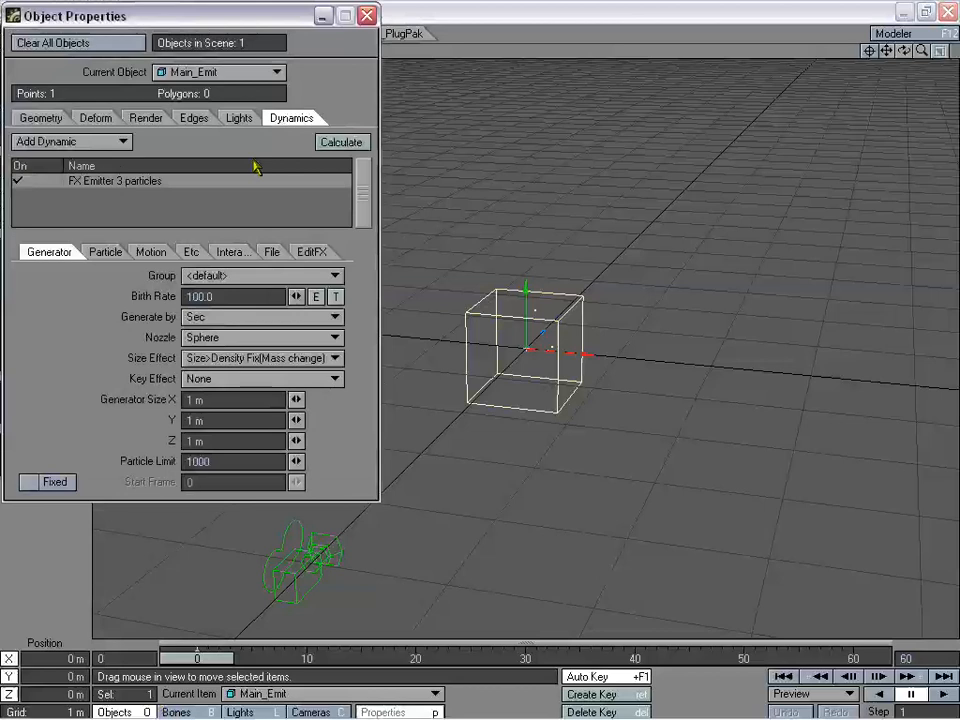
Set the emitter's particle limit to 250.
drag(214, 297, 91, 304)
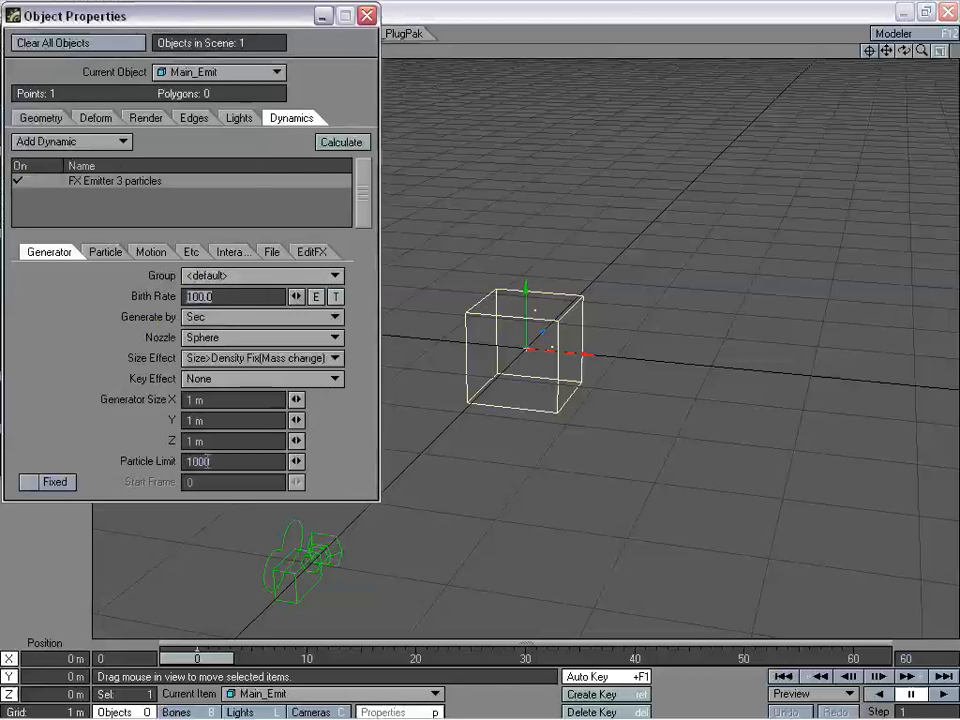
drag(205, 461, 150, 463)
text(250)
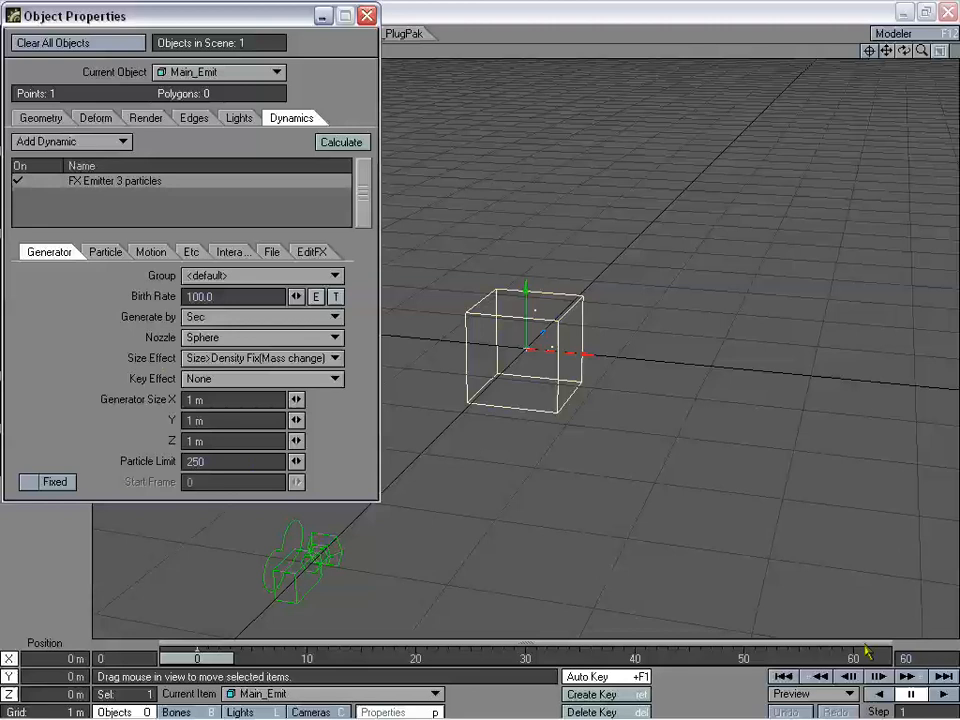
Extend the scene timeline so that it ends at frame 150.
click(905, 658)
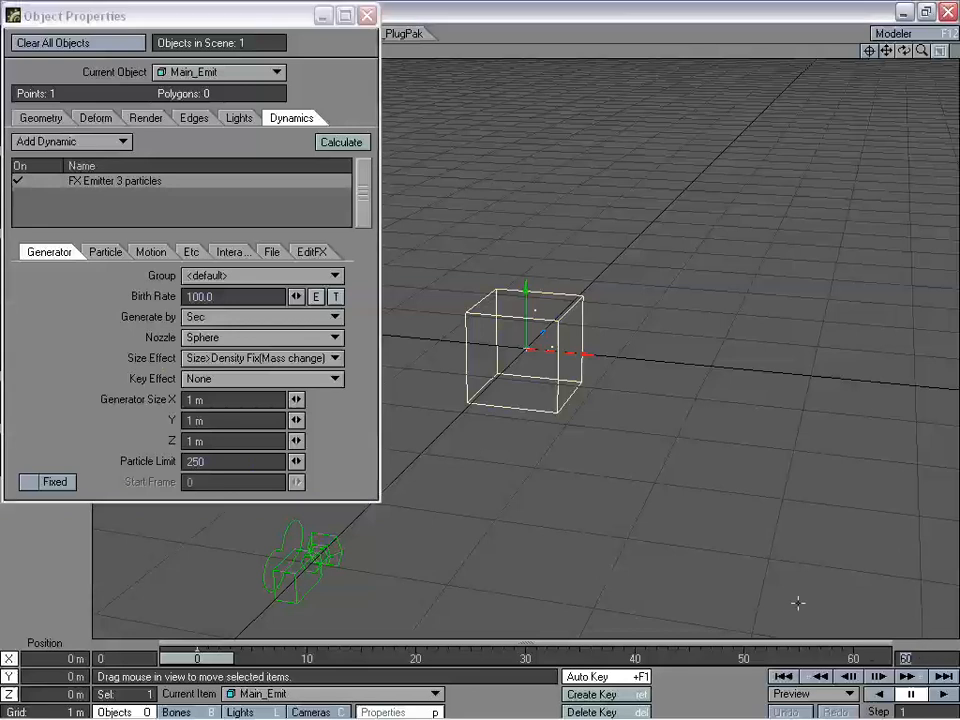
text(150)
key(Return)
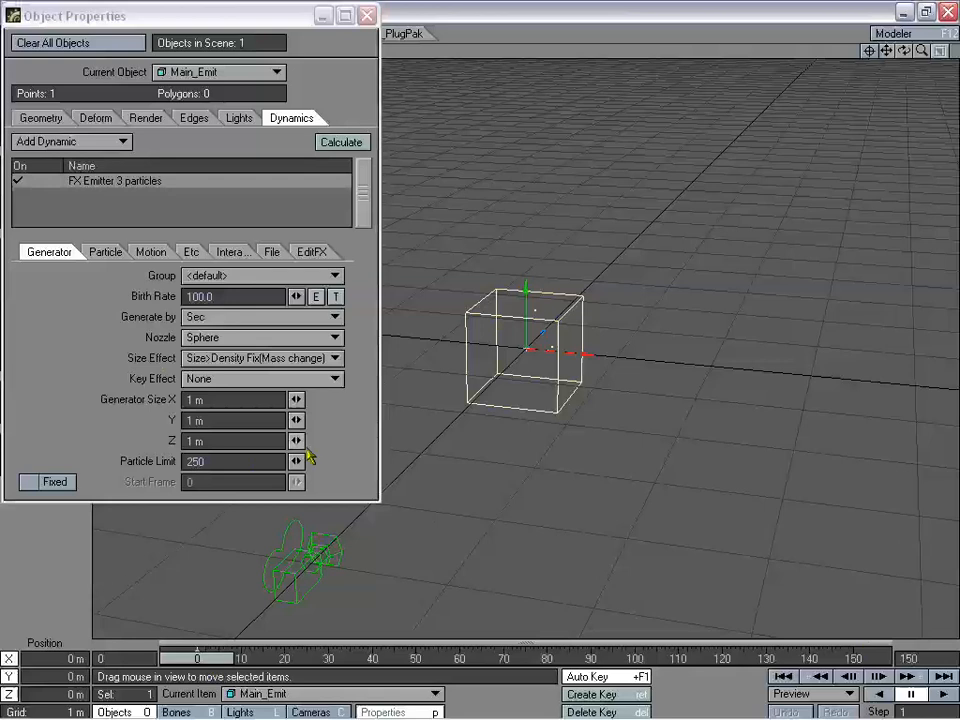
Set the life time of the emitter's particles to 150 frames, without creating a motion key.
drag(179, 19, 178, 27)
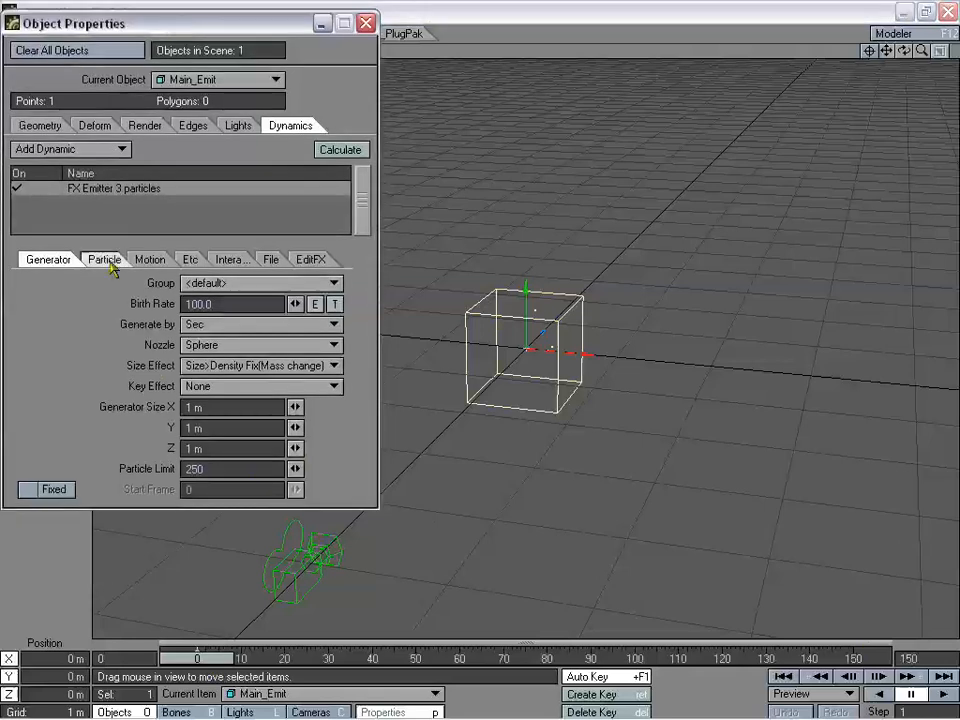
click(112, 259)
click(226, 407)
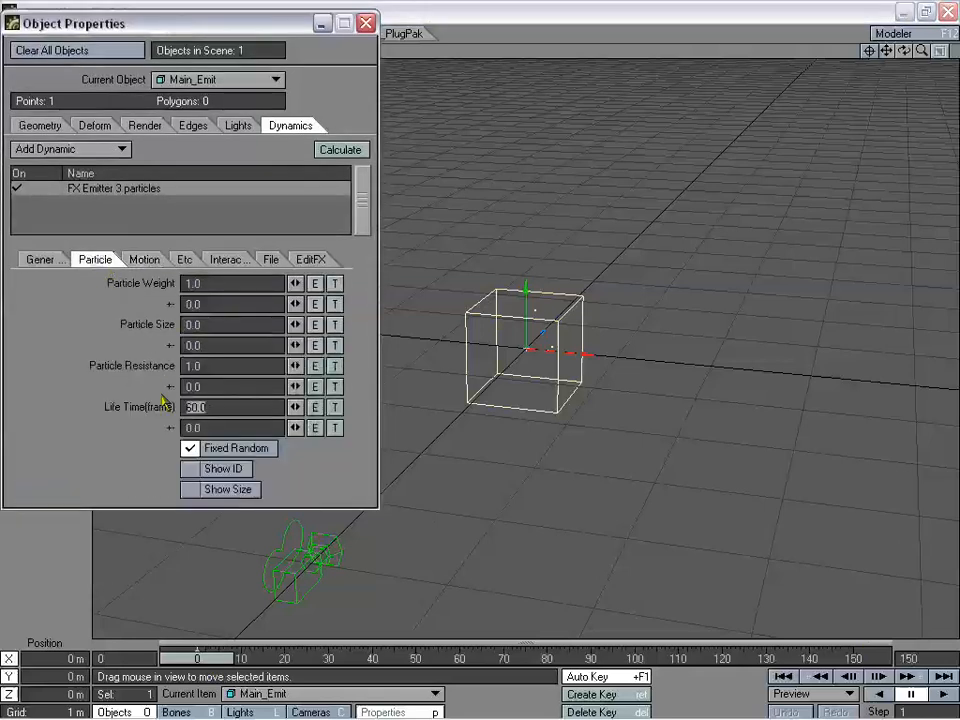
text(150)
key(Return)
key(Return)
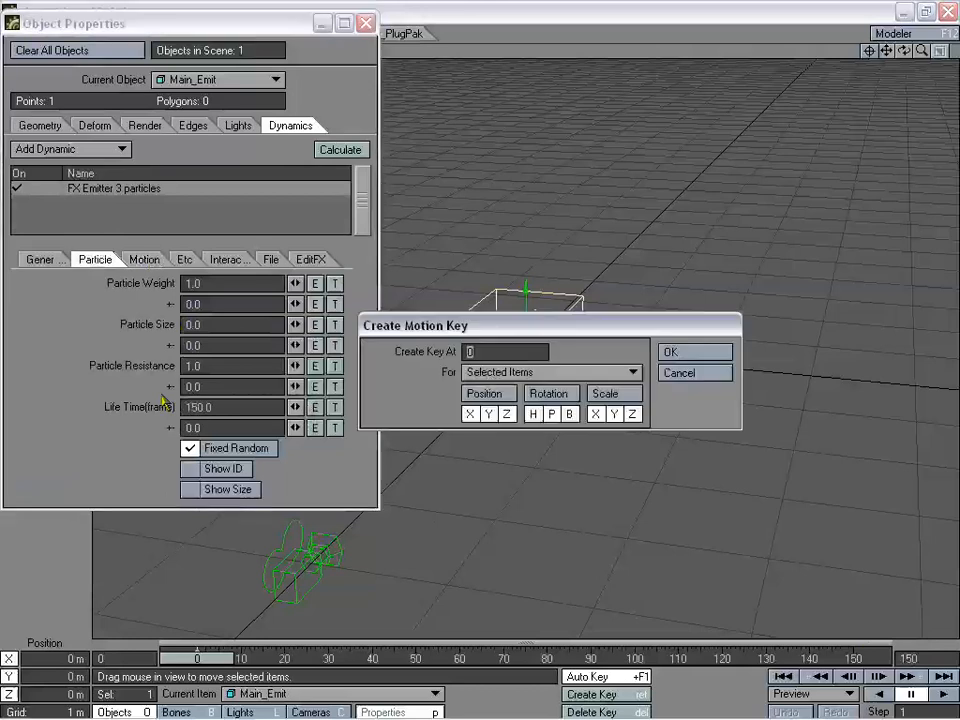
click(679, 373)
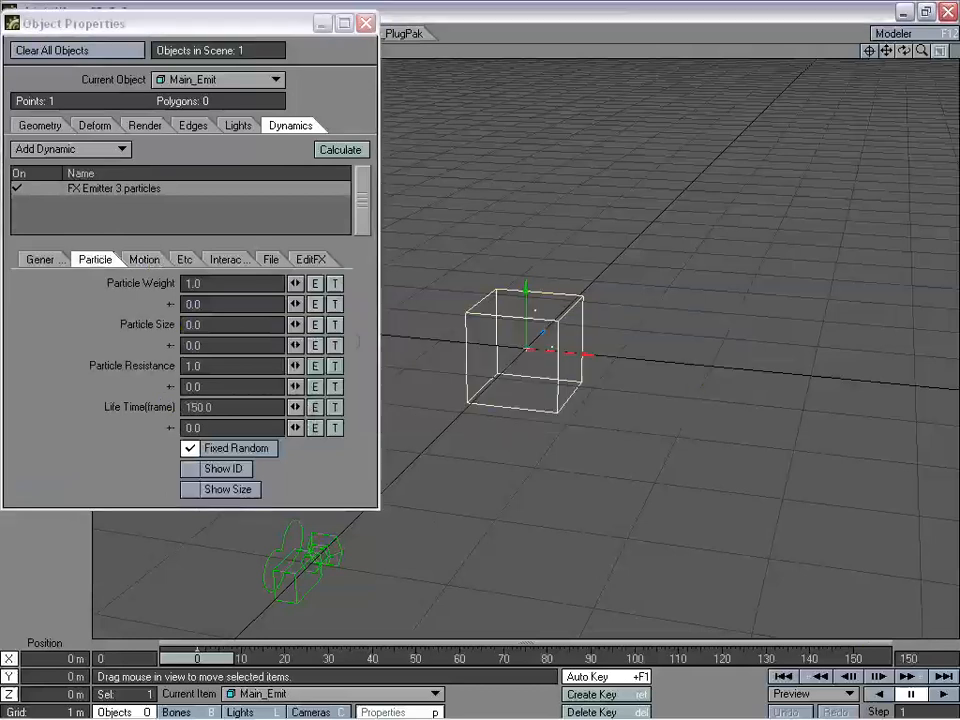
Shrink the emitter's generator size to 500 mm in X, Y and Z, and scrub the timeline to preview it.
click(40, 259)
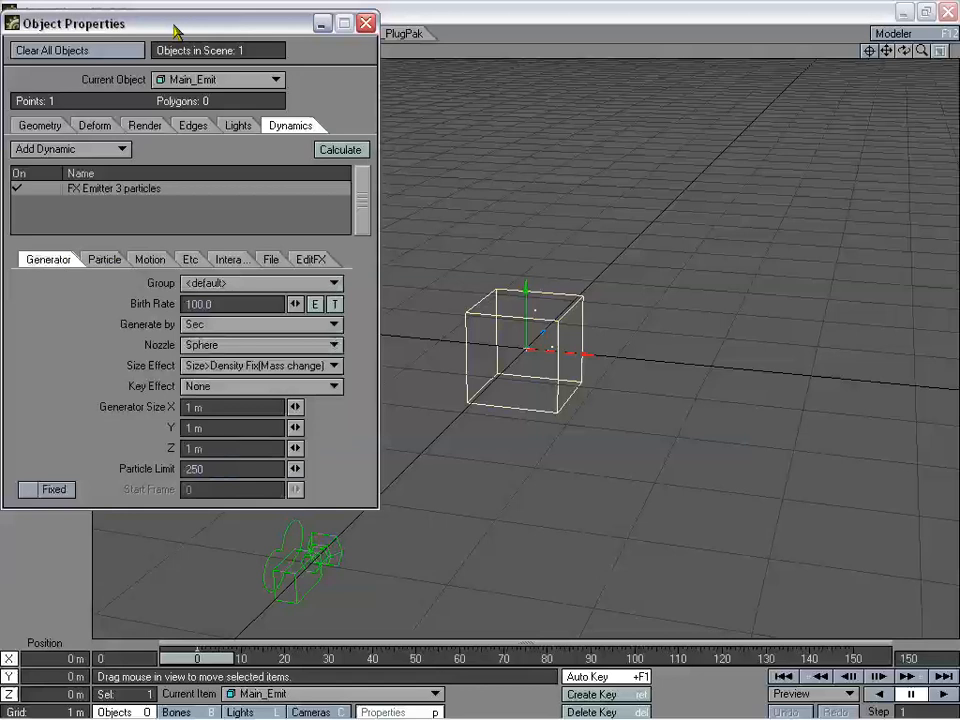
drag(176, 28, 178, 24)
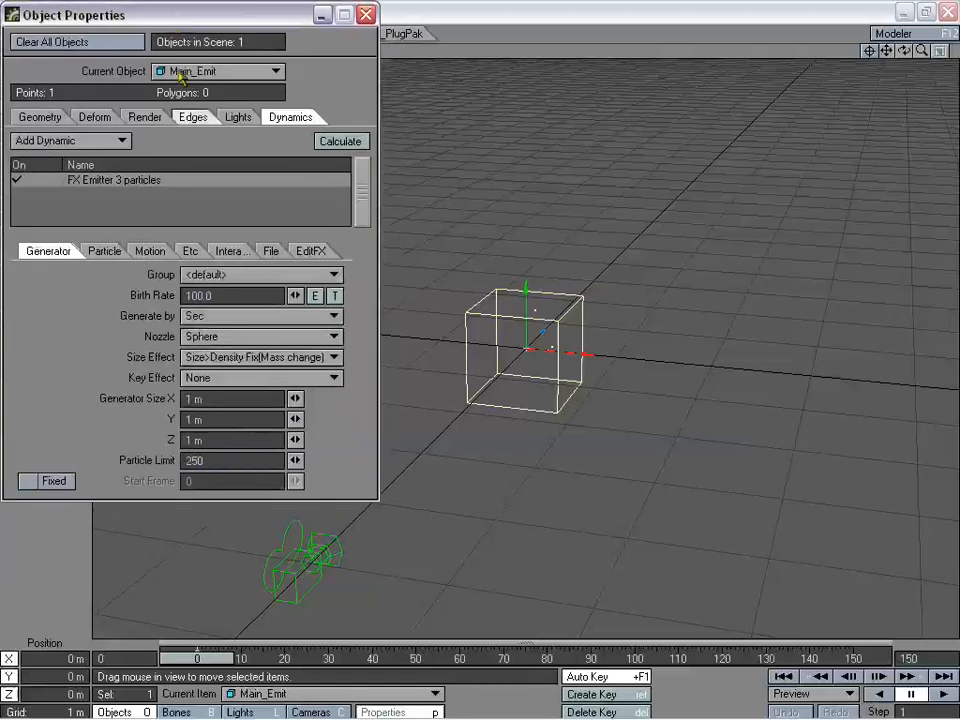
drag(204, 397, 114, 399)
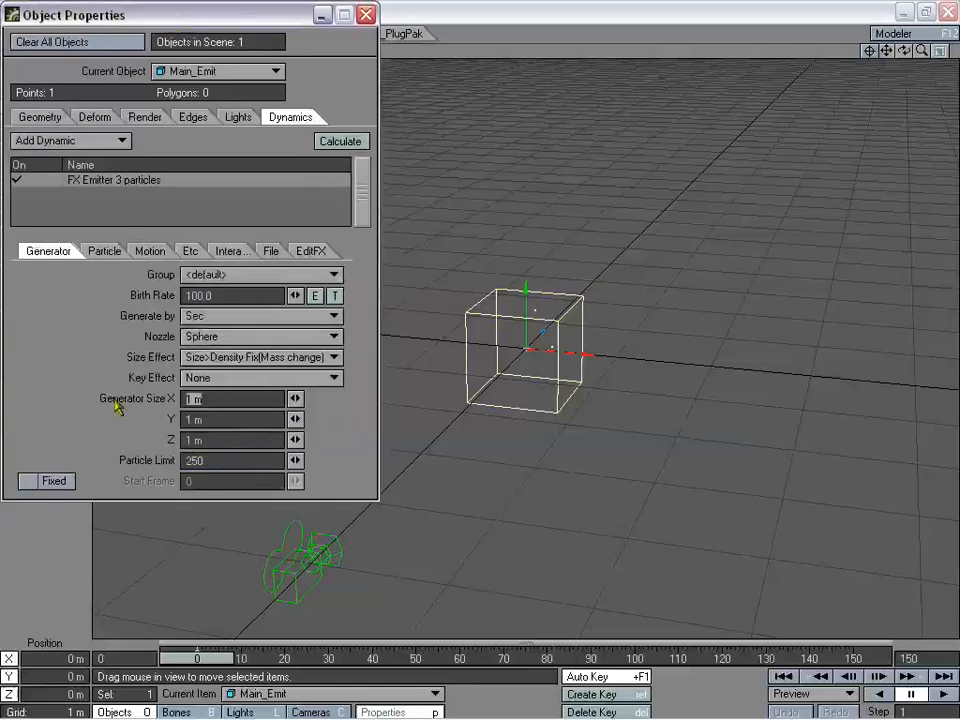
text(.5)
key(Tab)
text(.5)
key(Tab)
text(.5)
key(Tab)
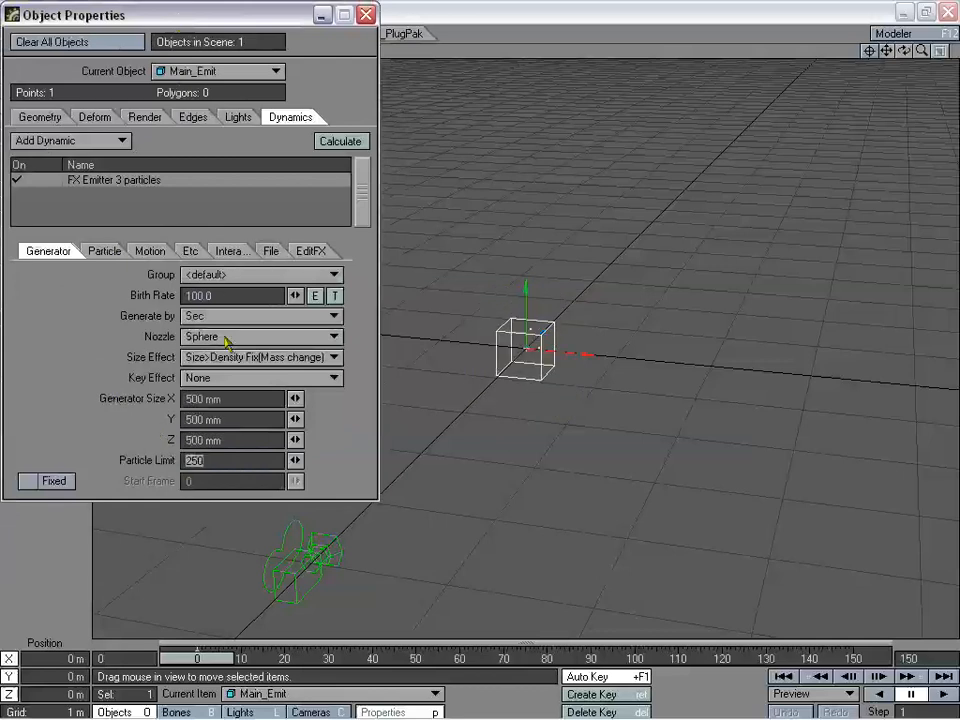
drag(219, 660, 442, 660)
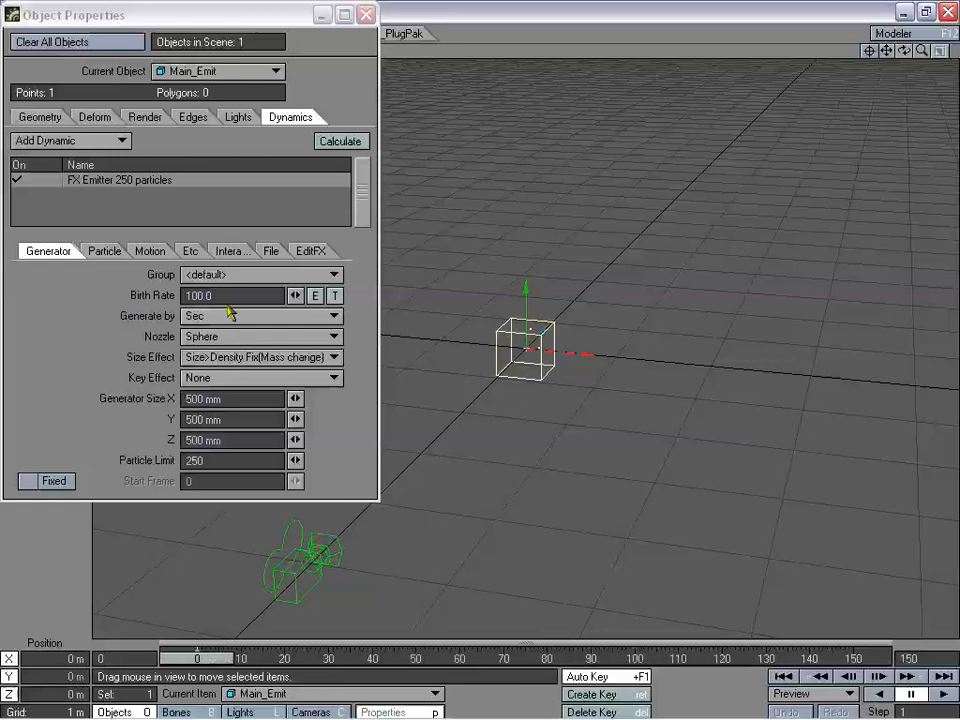
Set the emitter's birth rate to 200 particles per second.
click(159, 298)
drag(225, 295, 145, 296)
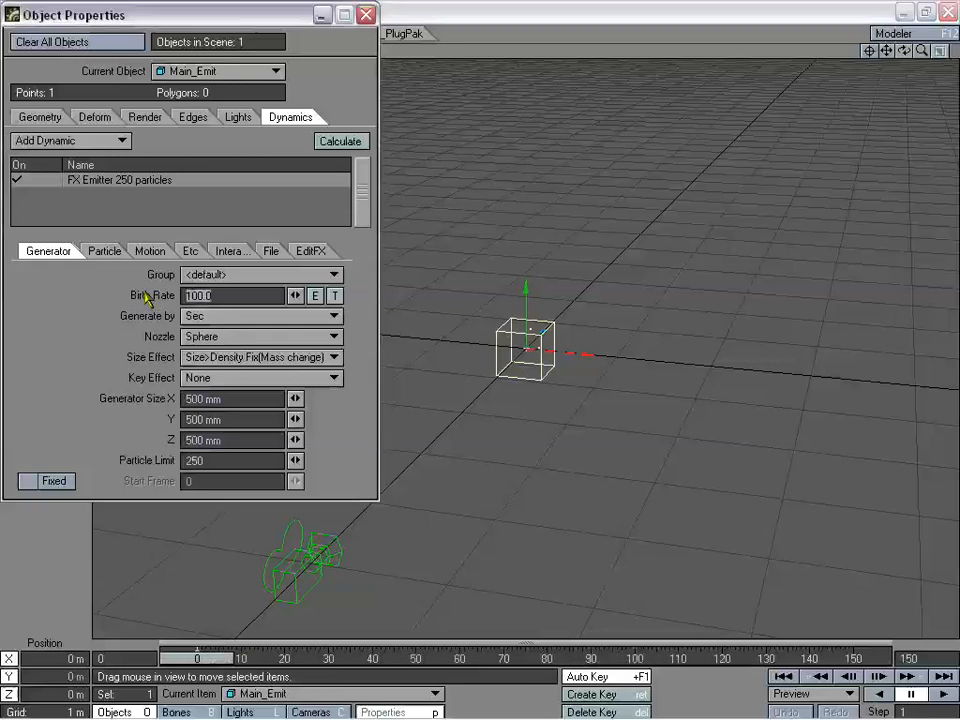
text(200)
key(Tab)
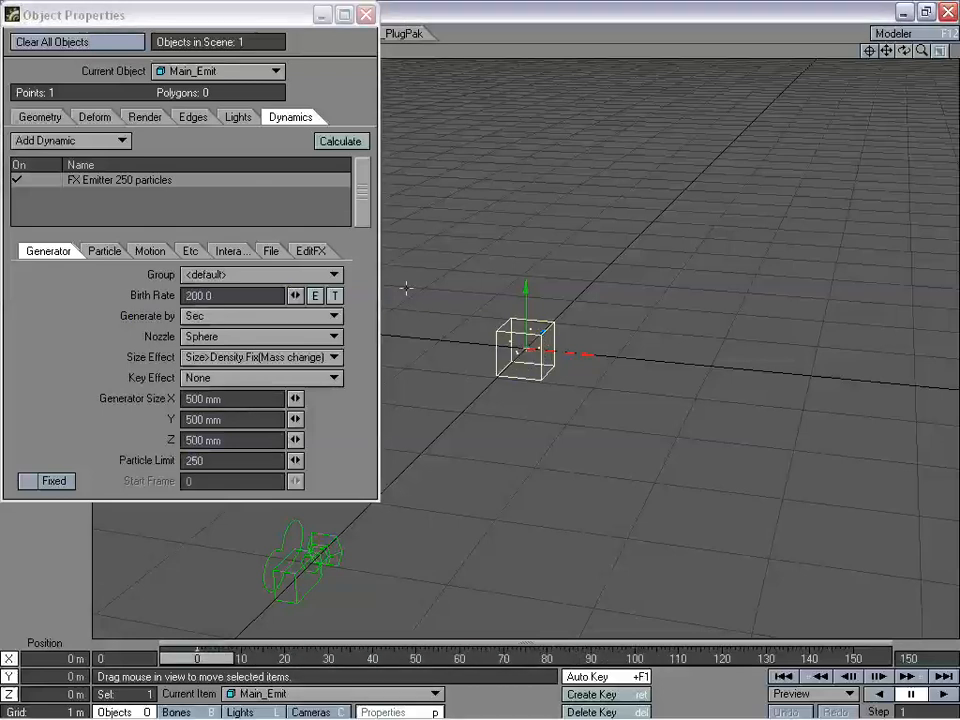
Give the emitter's particles an explosion motion of 3.5 m/s, leaving the target at none.
click(144, 250)
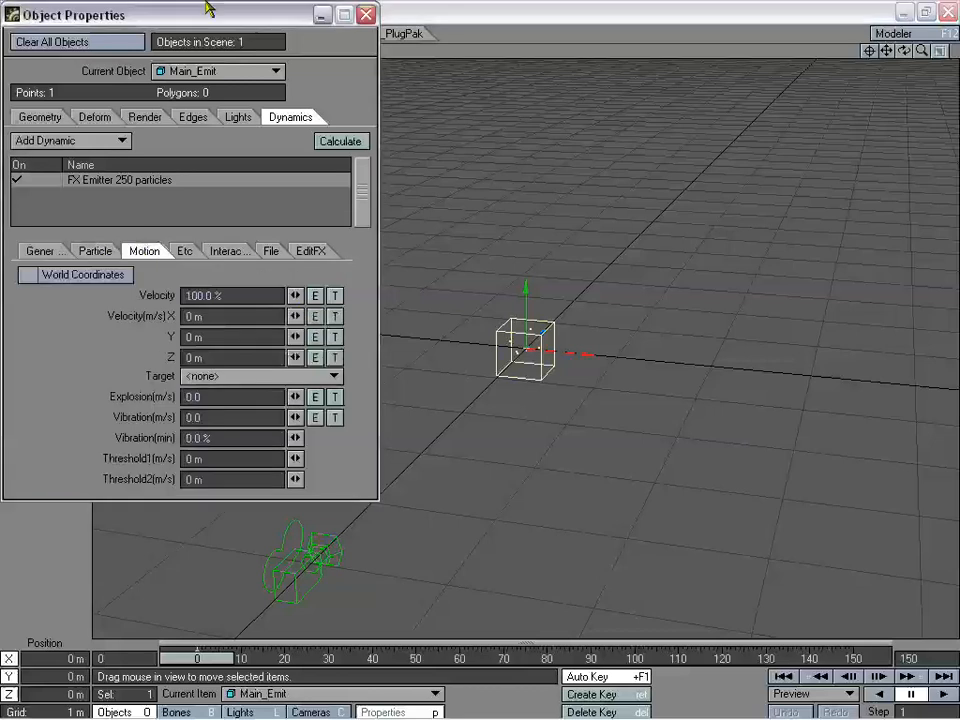
drag(184, 21, 186, 21)
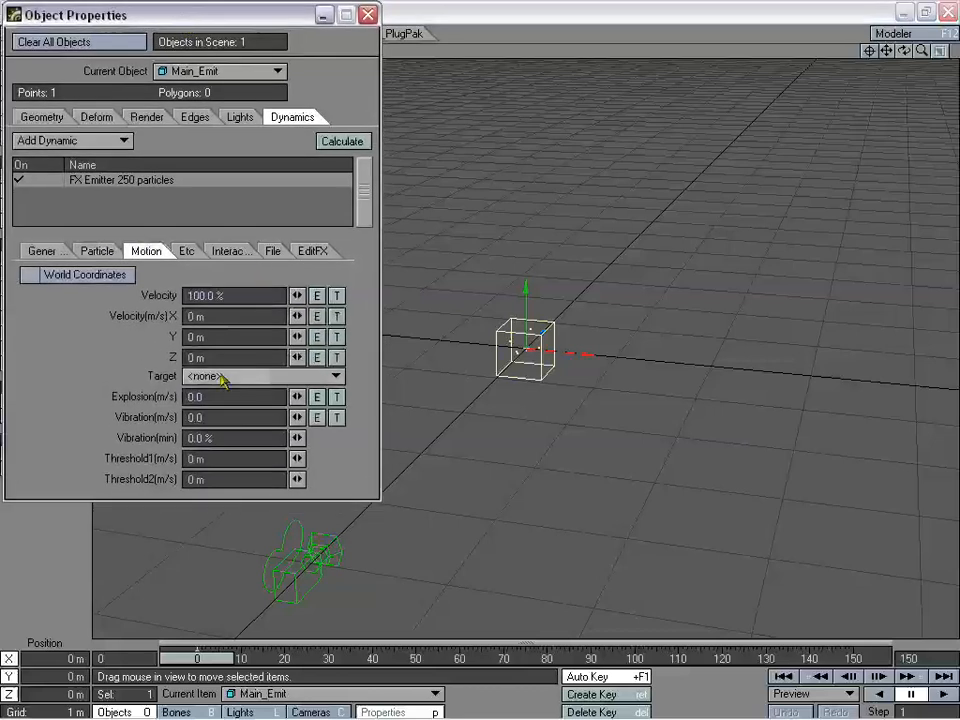
click(238, 377)
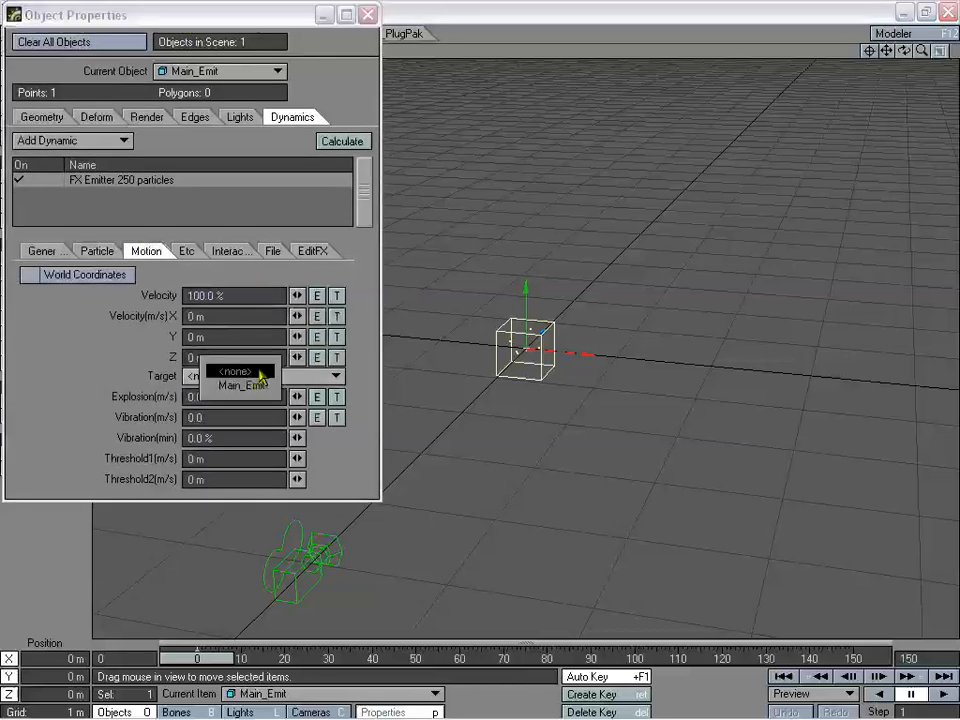
click(258, 372)
click(200, 397)
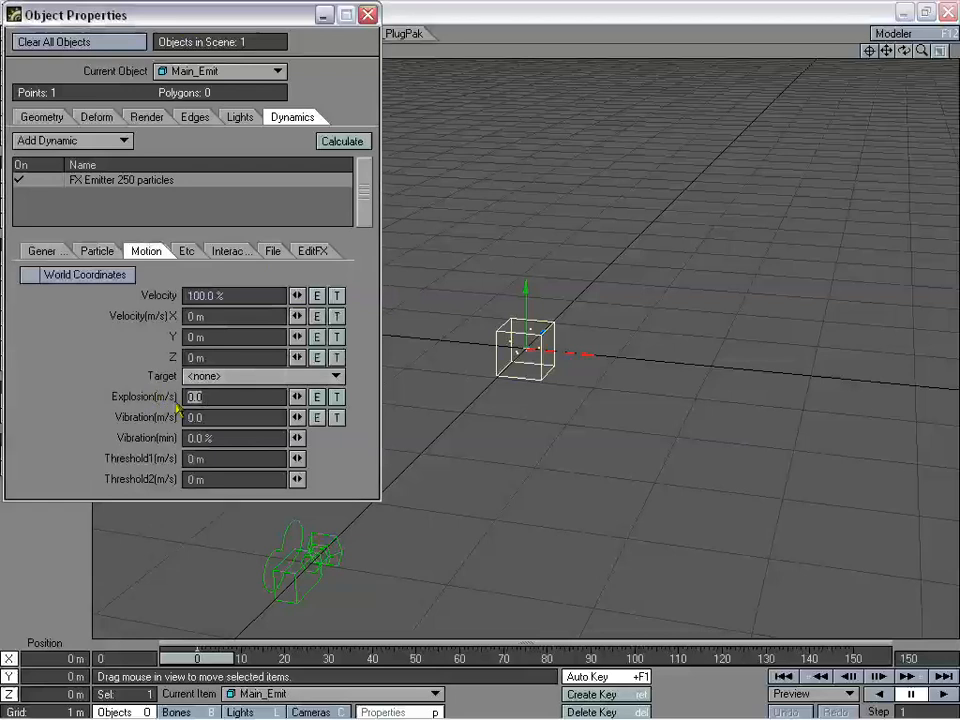
text(3.5)
key(Return)
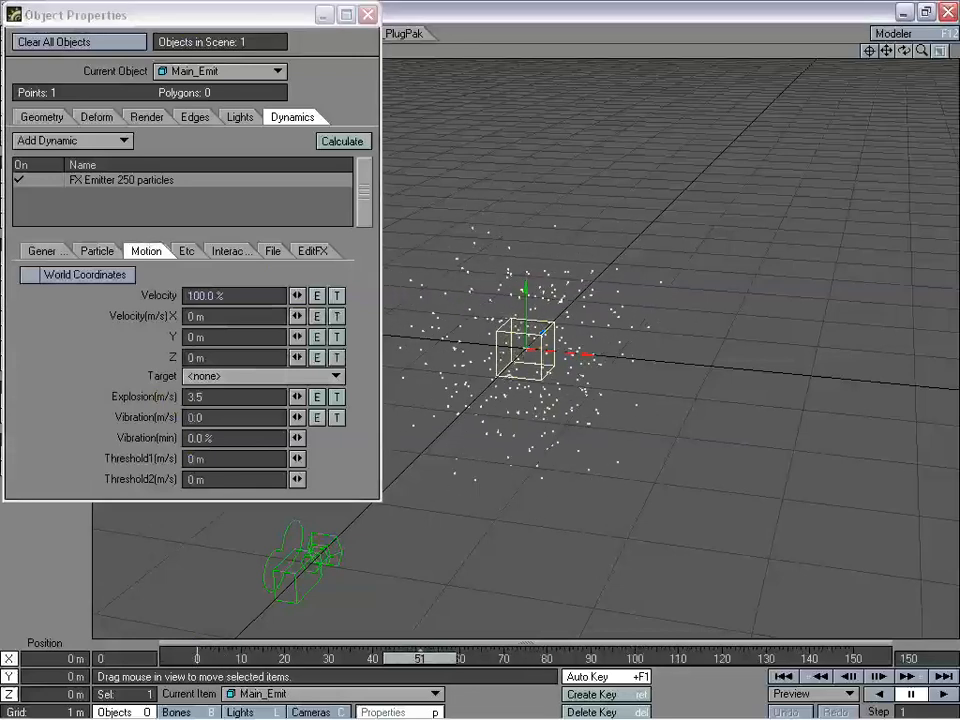
Set the emitter's particle resistance to 0.
click(113, 253)
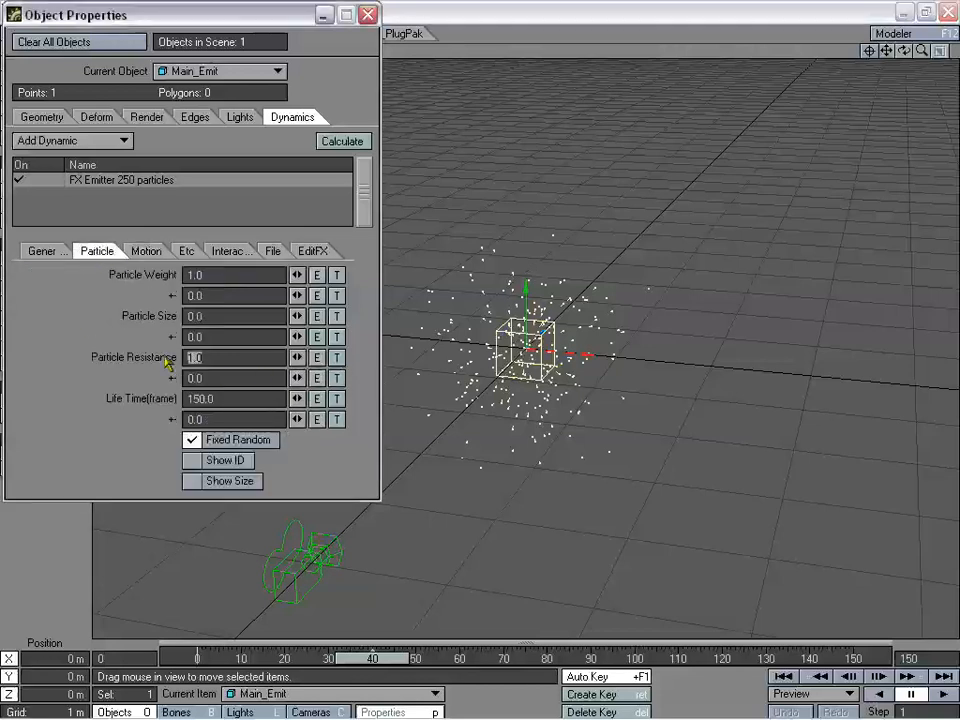
text(0)
key(Return)
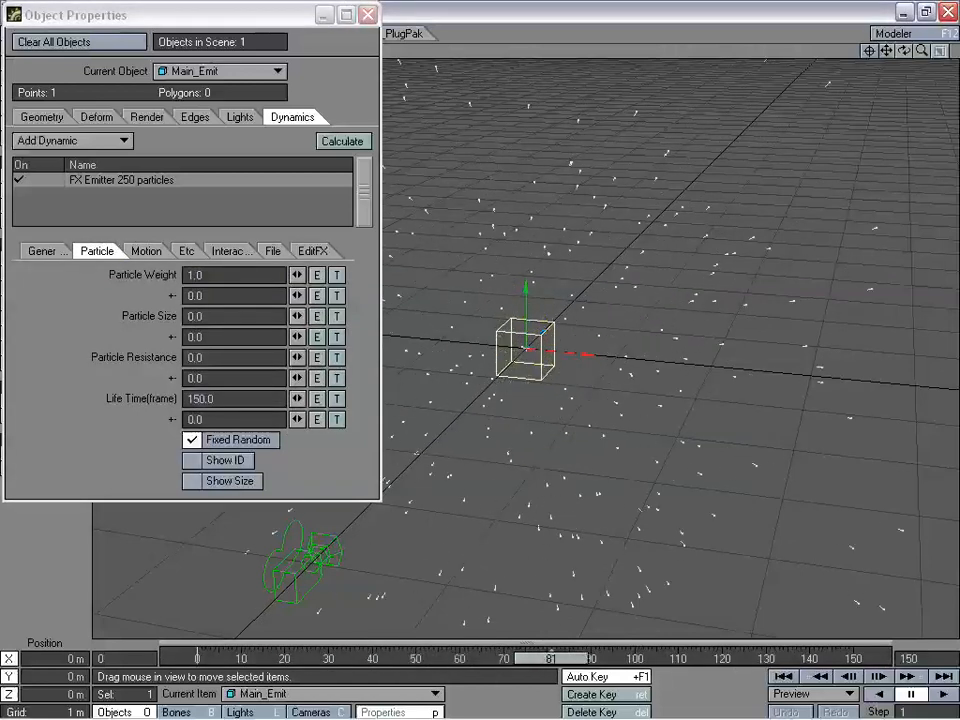
Lower the Main_Emit emitter's birth rate to 150 particles per second.
click(62, 247)
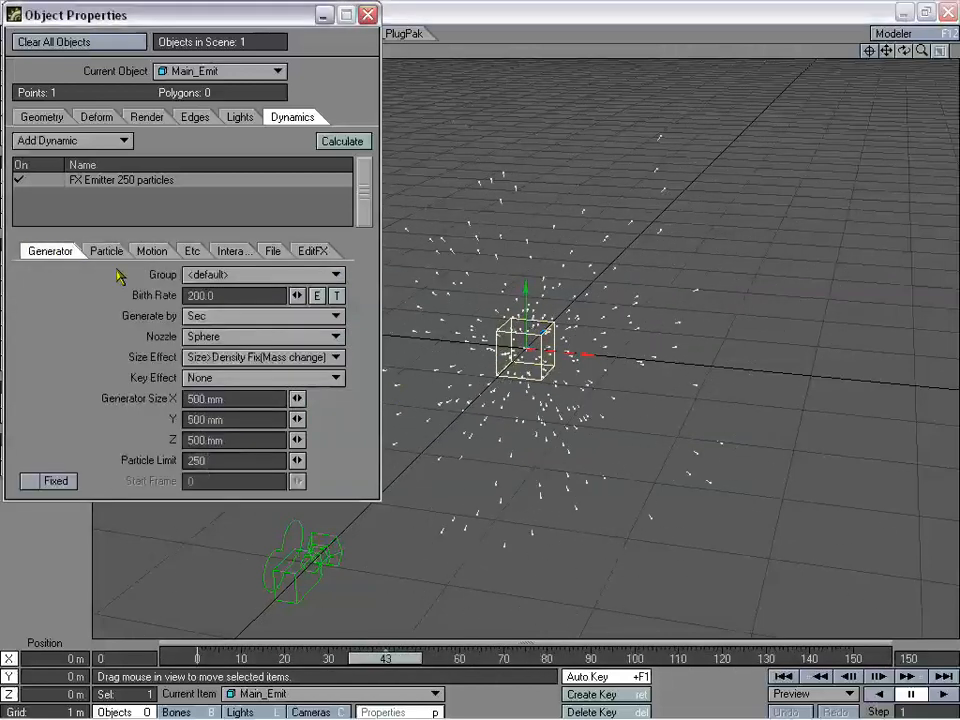
click(249, 296)
text(150)
key(Tab)
key(Tab)
key(Tab)
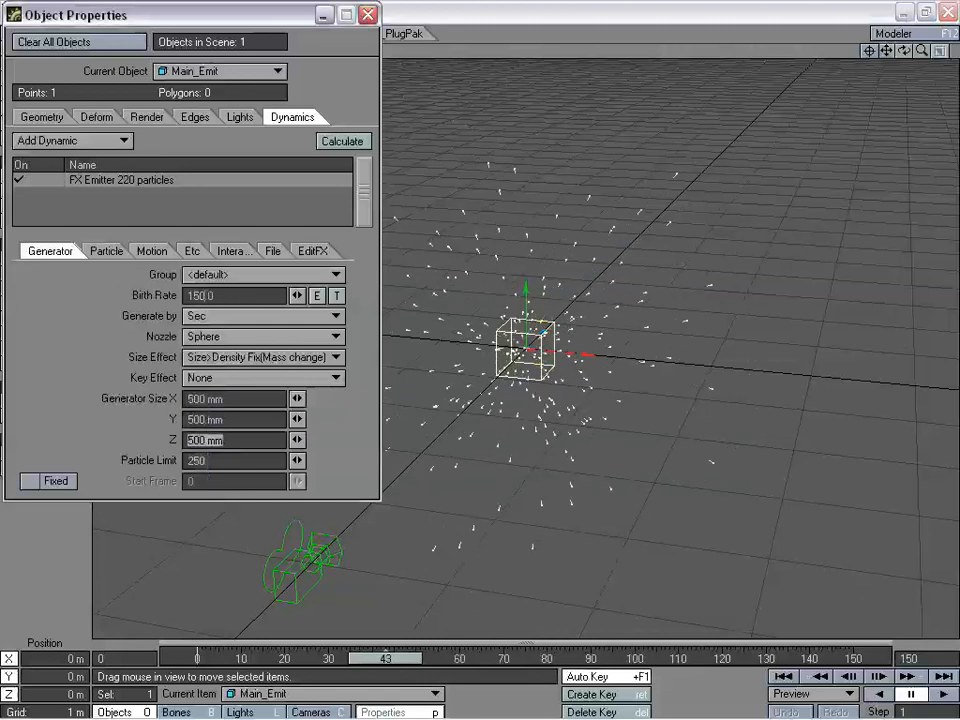
key(Return)
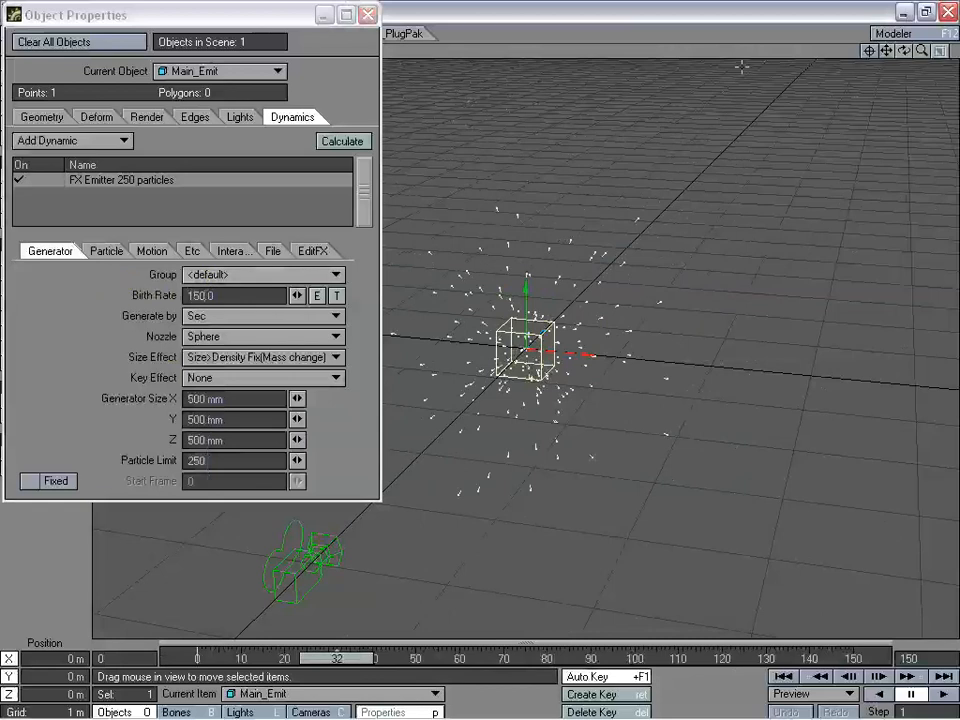
Set the emitter's Y gravity to -3 m/s² to test the particles falling.
mouse_move(904, 50)
mouse_down()
mouse_move(890, 18)
mouse_move(904, 52)
mouse_up()
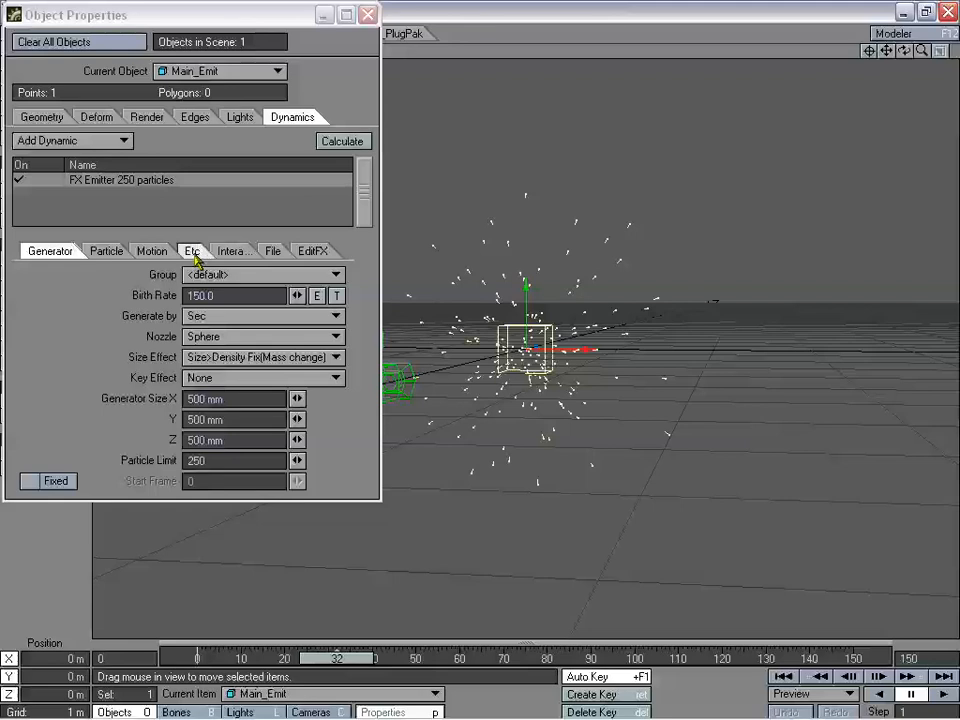
click(193, 252)
click(189, 295)
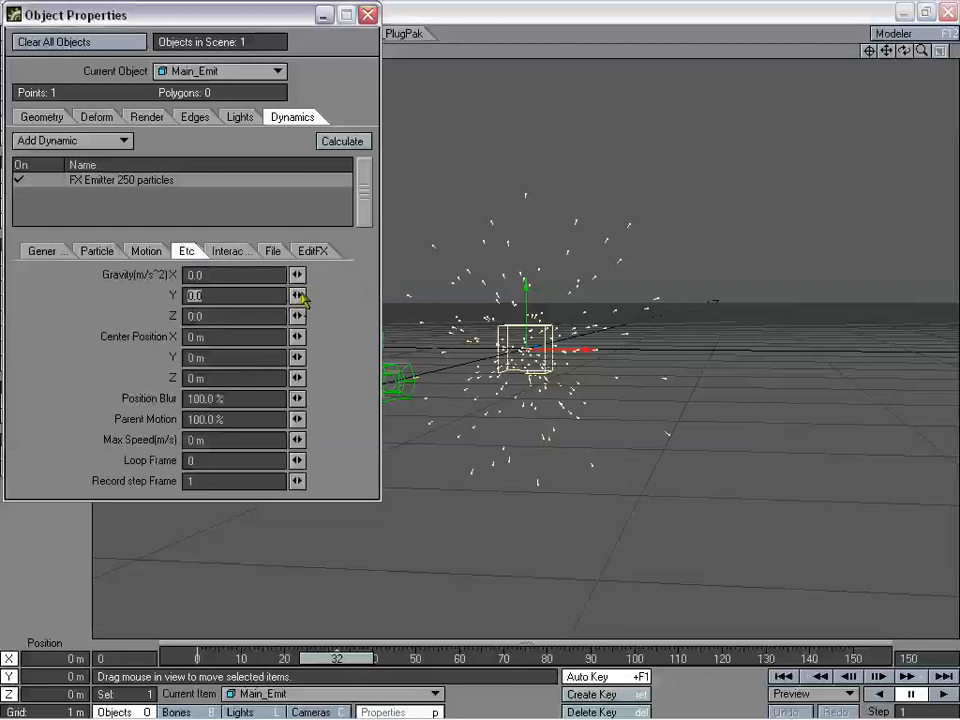
drag(298, 296, 304, 296)
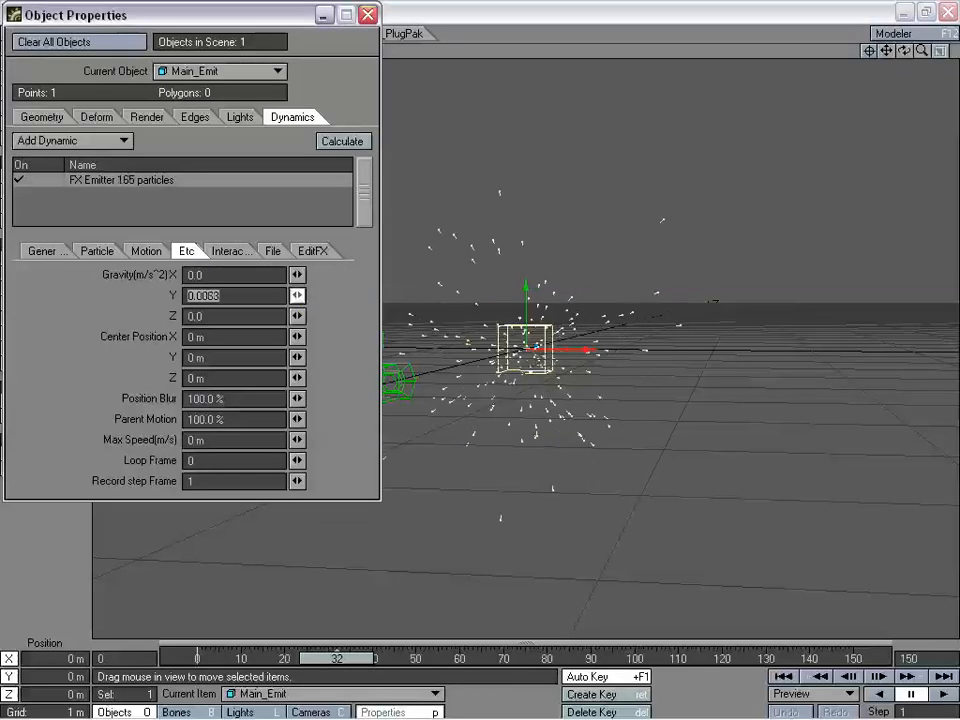
text(-)
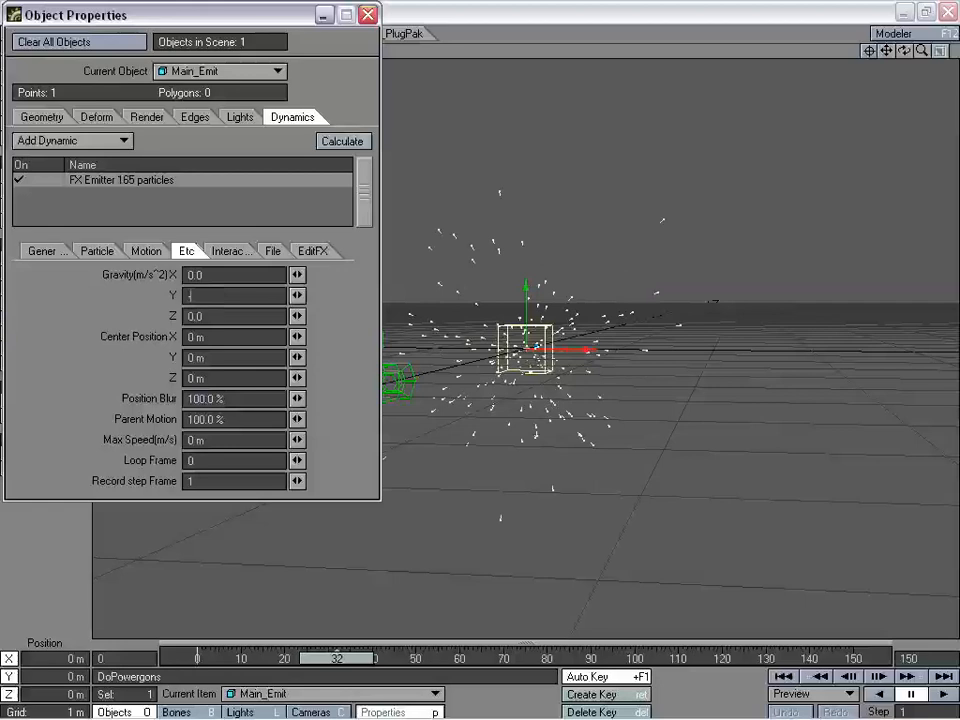
text(3)
key(Tab)
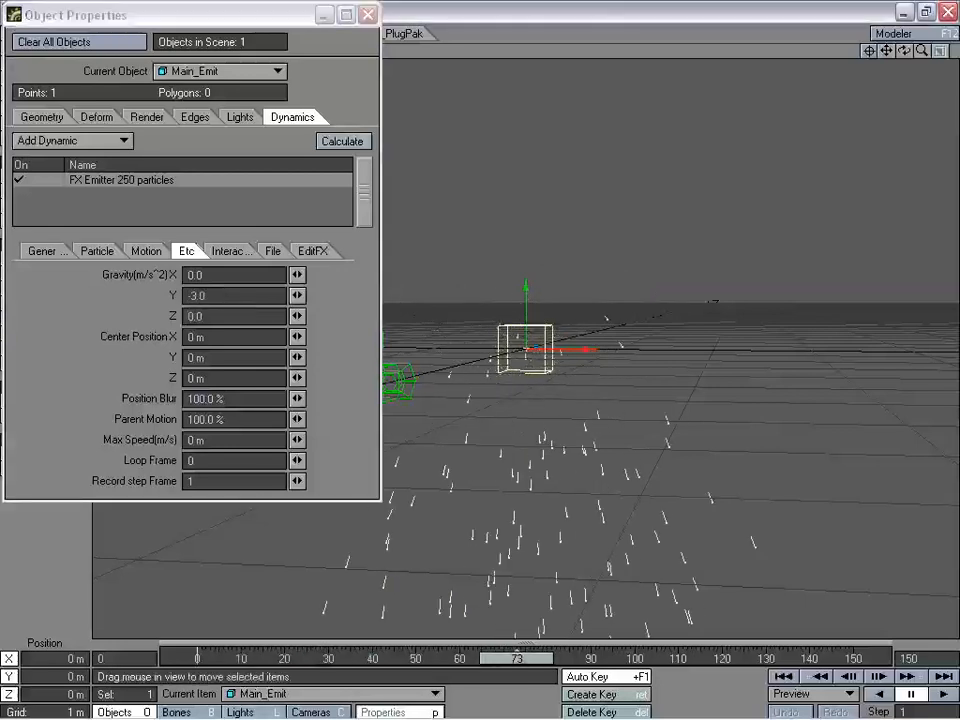
Weaken the emitter's Y gravity to -1 m/s².
drag(250, 296, 113, 300)
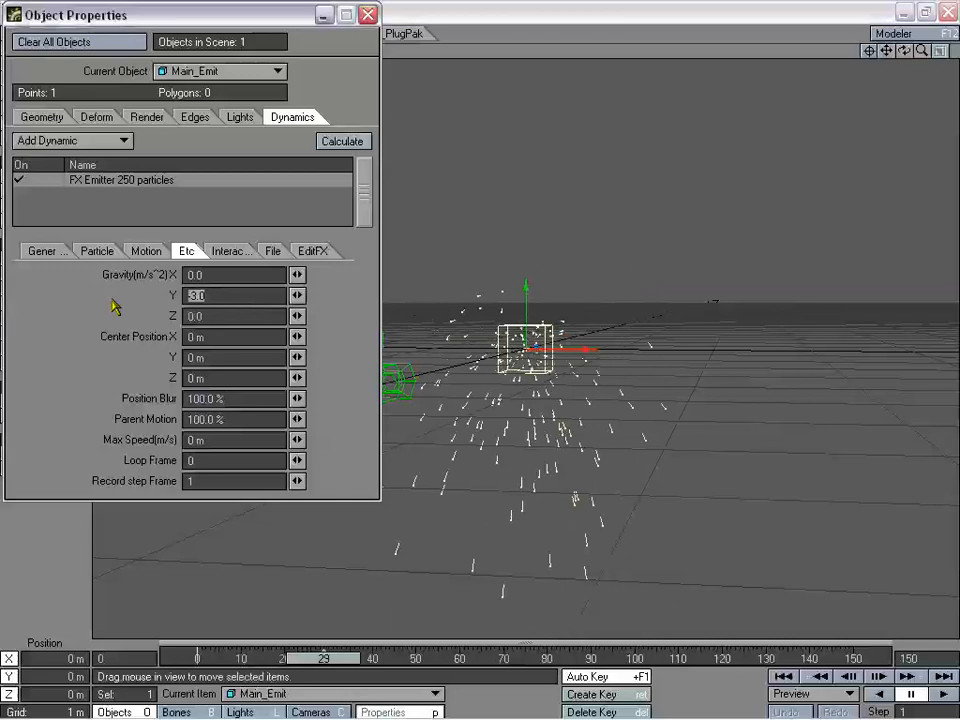
text(-1)
key(Tab)
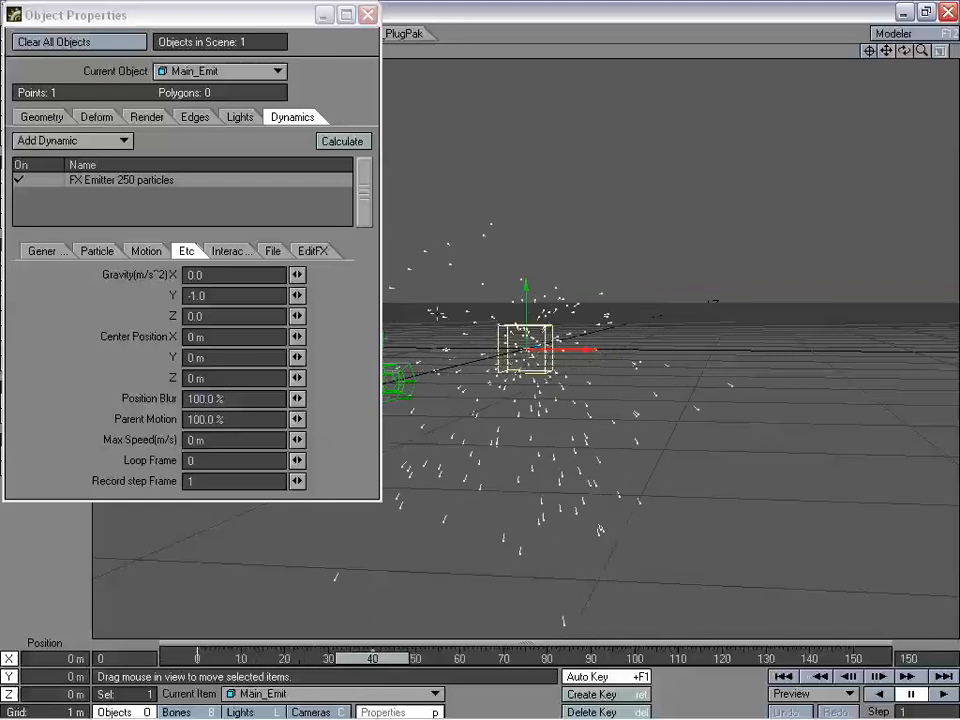
Set the Main_Emit emitter's particle limit to 75.
click(42, 254)
drag(157, 18, 155, 15)
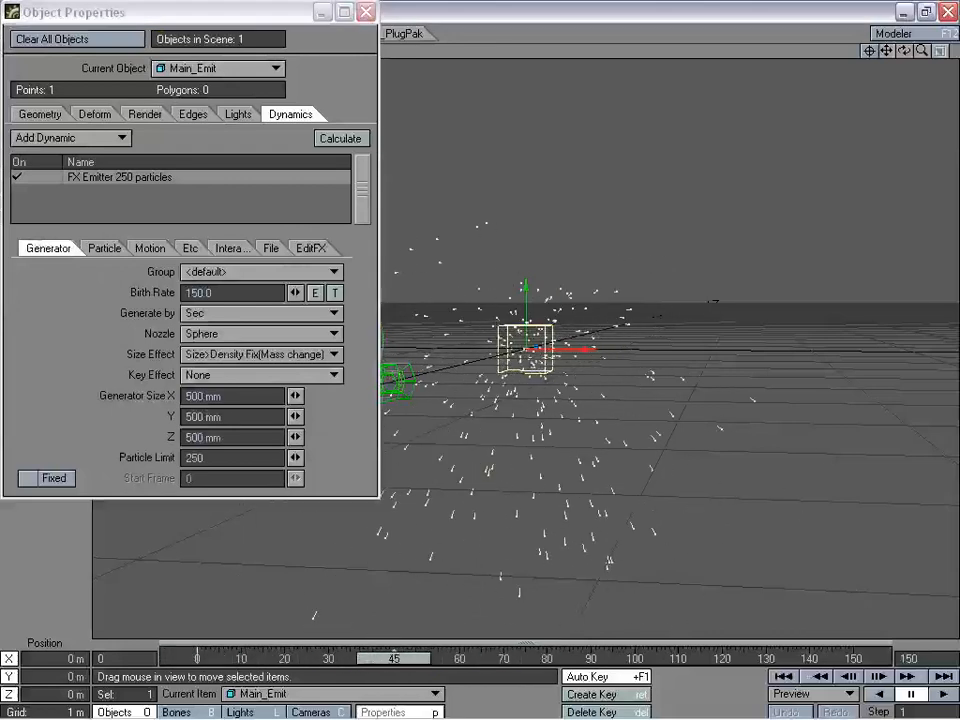
double_click(212, 457)
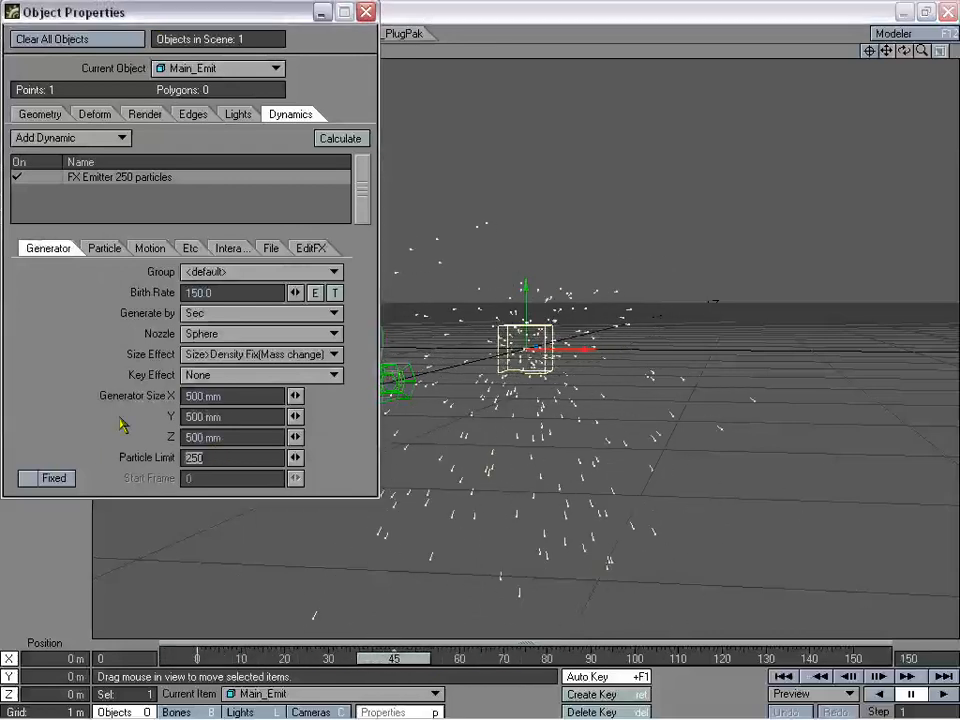
text(75)
key(Return)
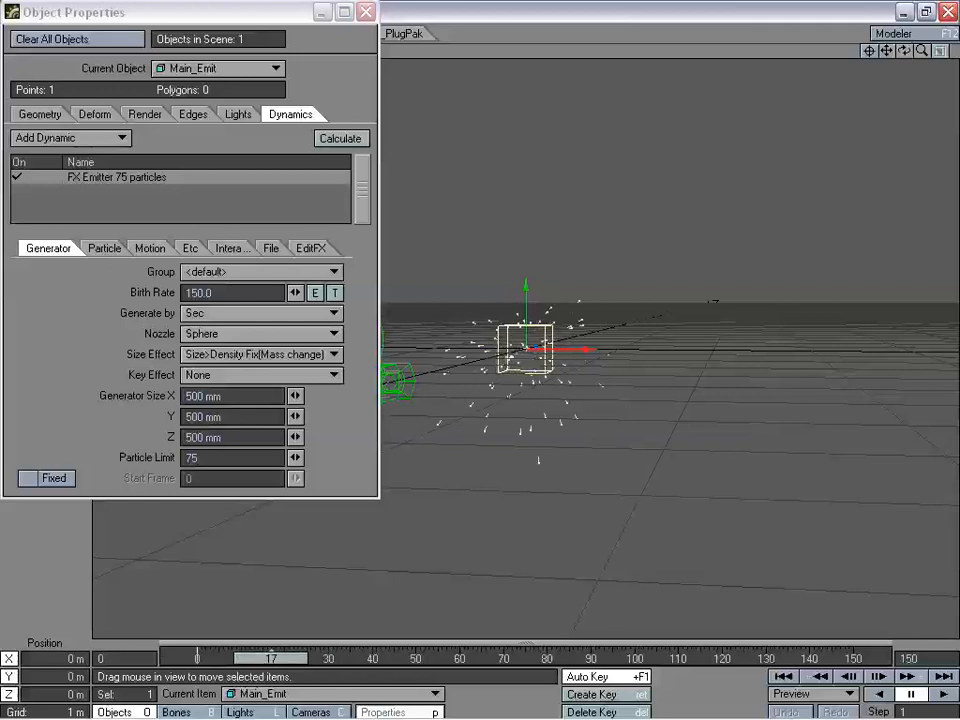
Shrink the Main_Emit generator size to 100 mm in X, Y and Z.
click(230, 397)
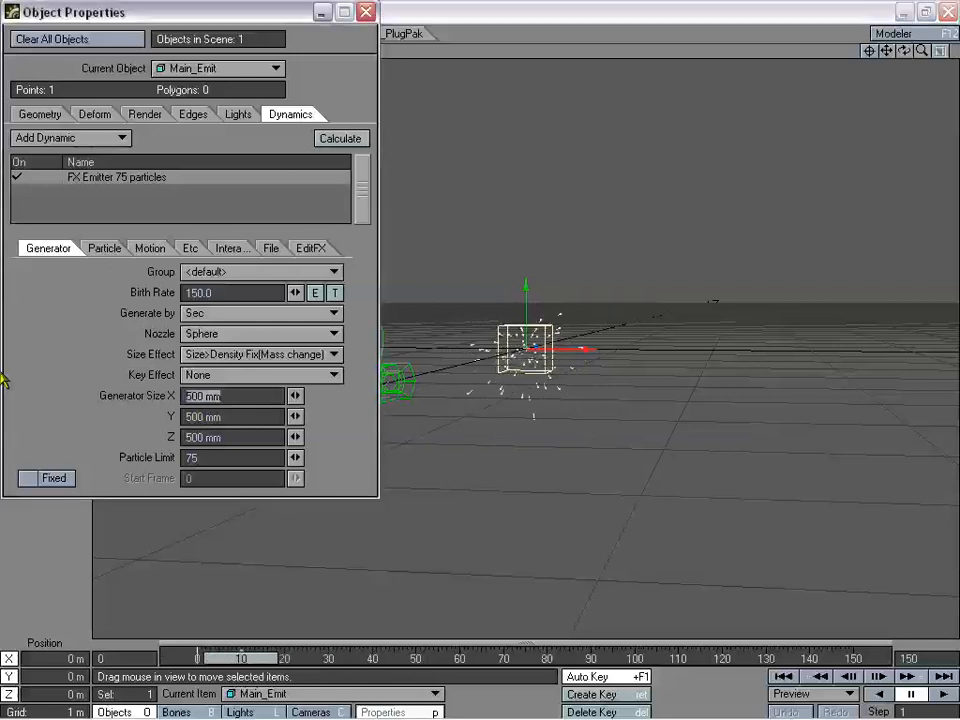
text(100)
key(Tab)
text(100)
key(Tab)
text(100)
key(Tab)
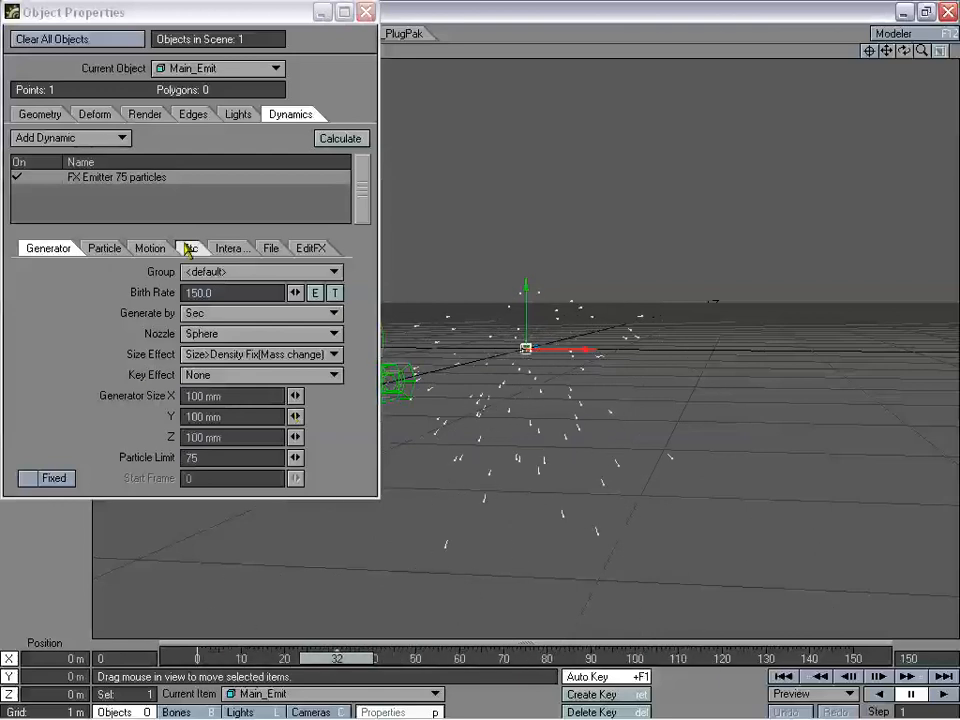
Set the Main_Emit emitter's Y gravity to -0.5 m/s² and close the object properties.
click(188, 247)
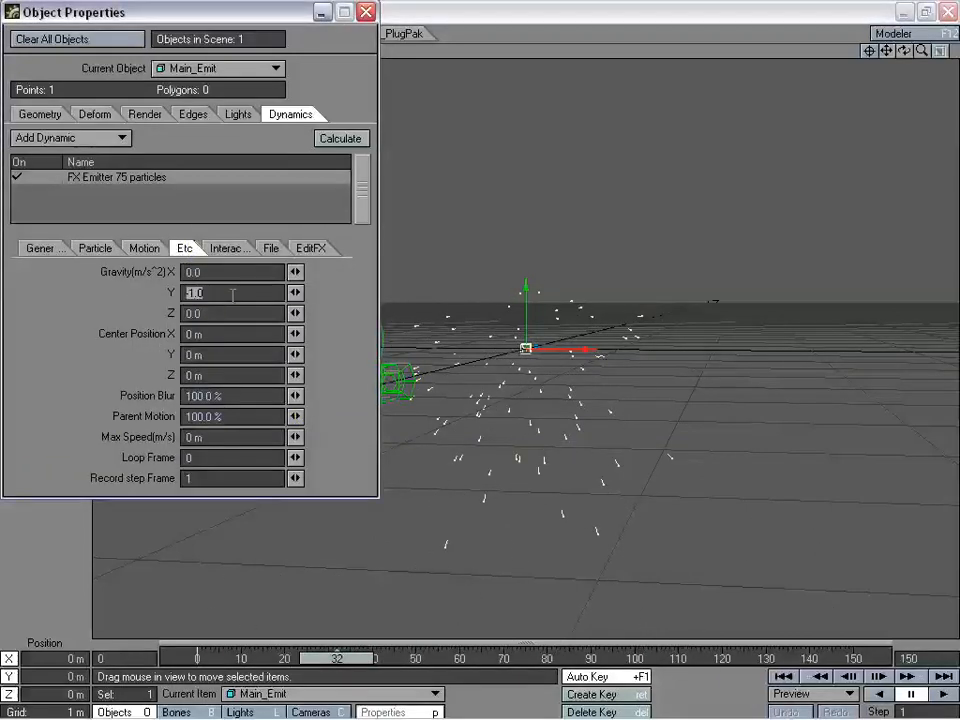
text(-0.5)
key(Tab)
key(Tab)
key(Tab)
key(Tab)
key(Tab)
key(Tab)
key(Tab)
key(Tab)
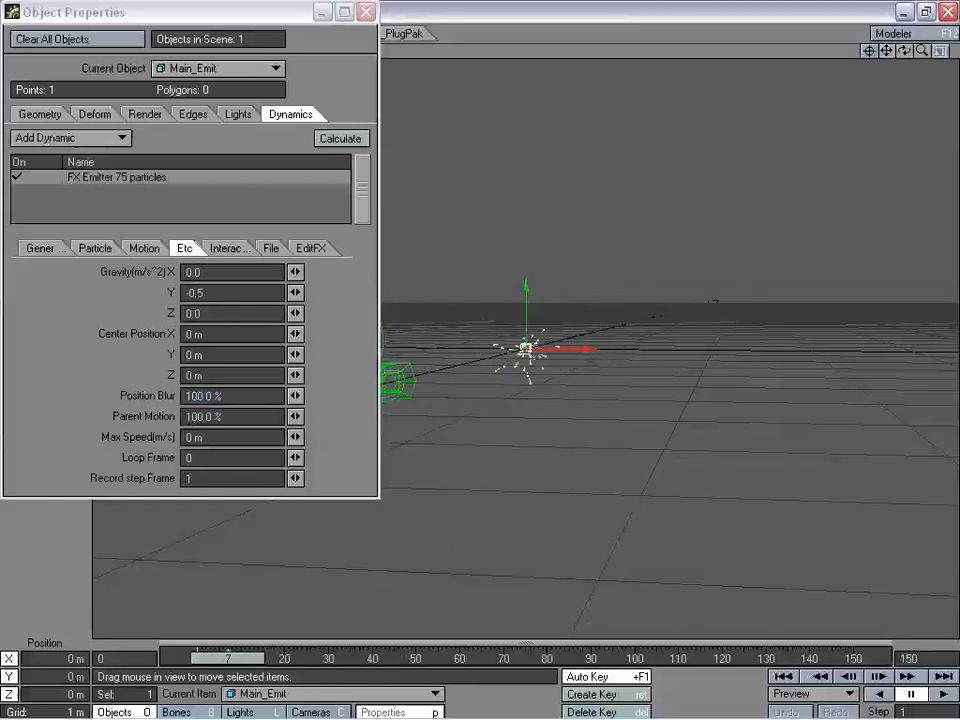
click(40, 248)
drag(317, 22, 380, 85)
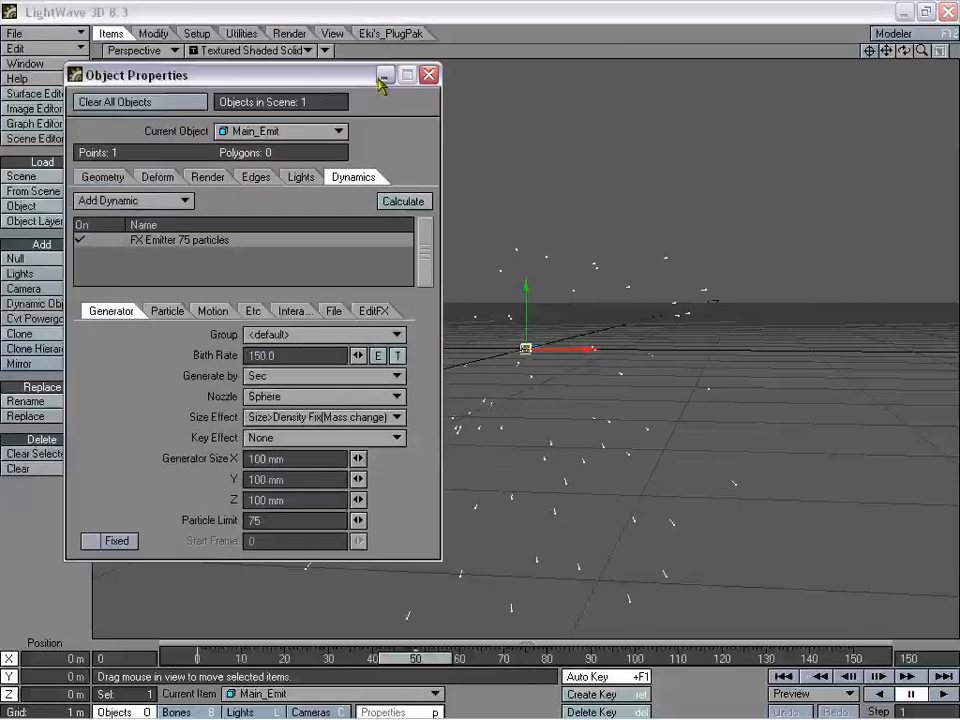
click(429, 74)
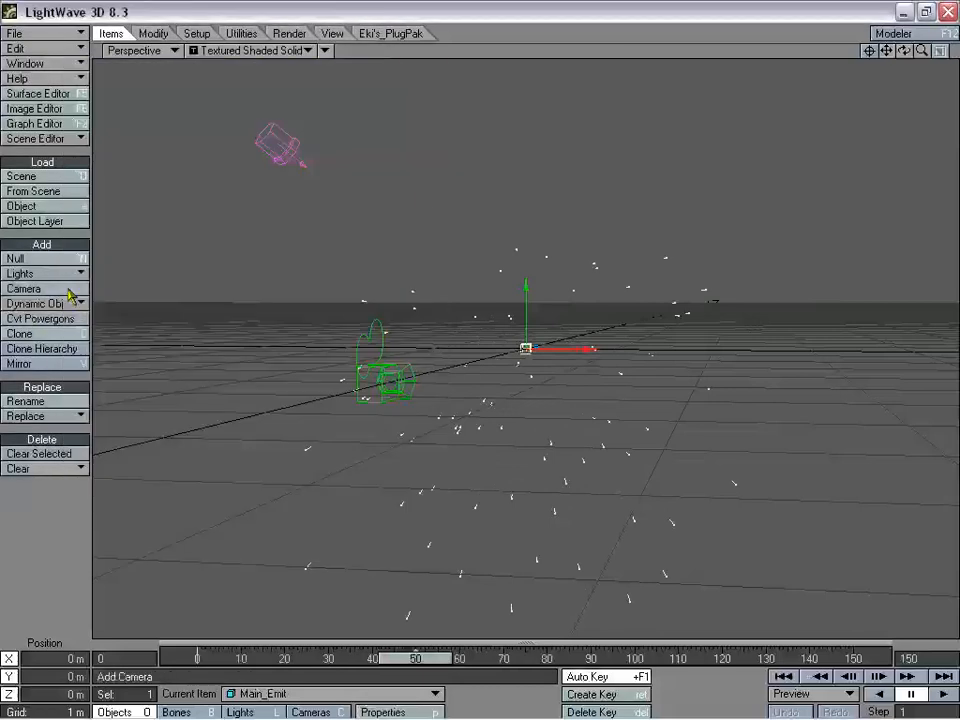
Add a second particle emitter of type HV Emitter named Trail_Emit.
click(64, 303)
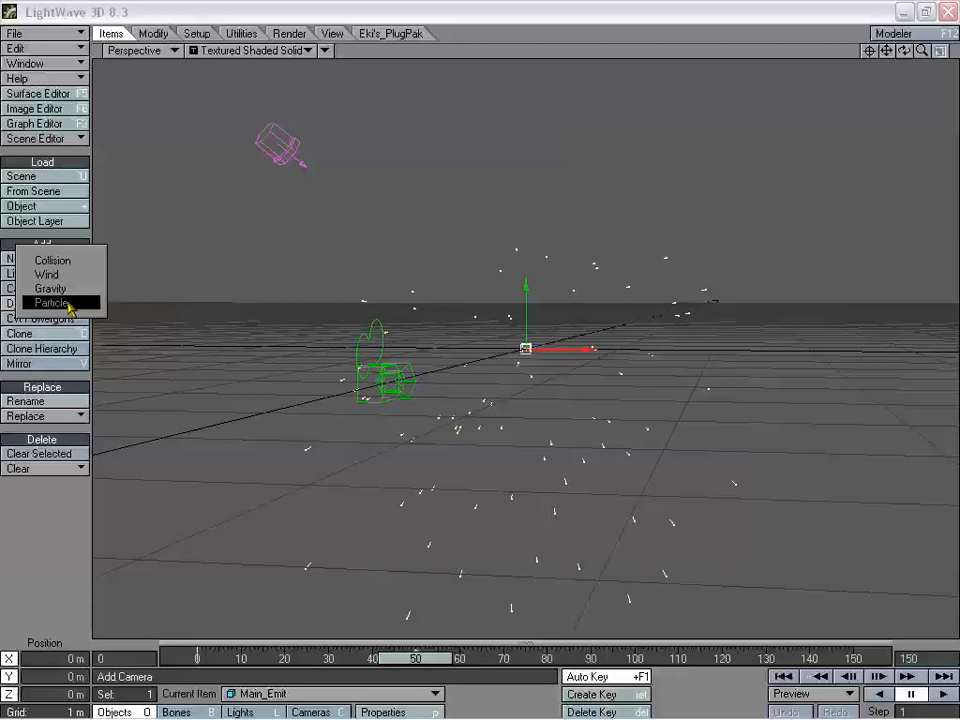
click(68, 304)
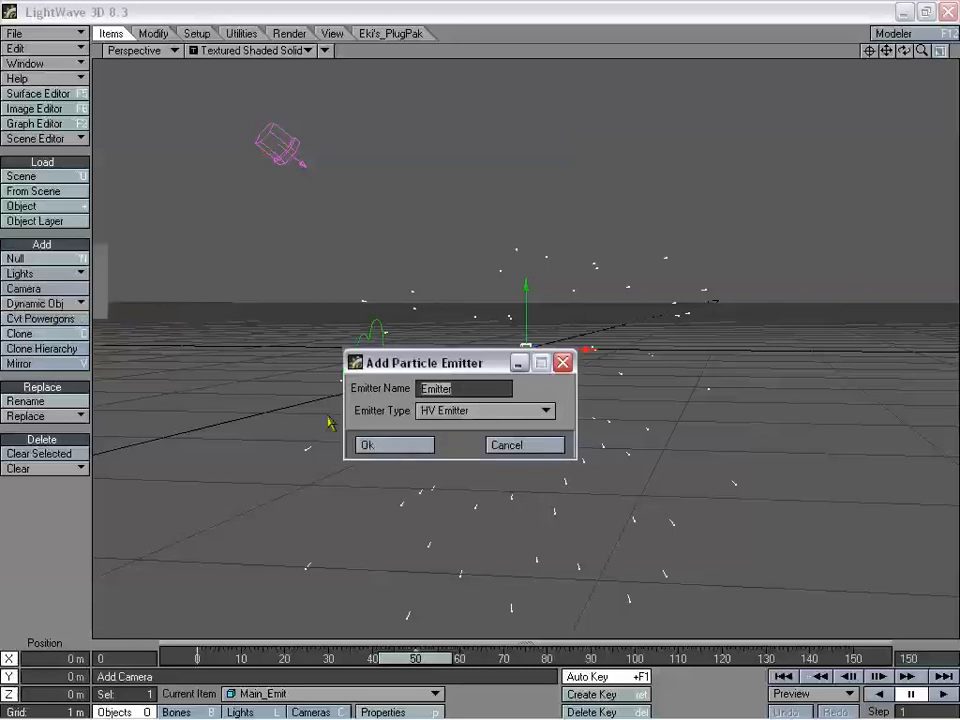
text(Trail_)
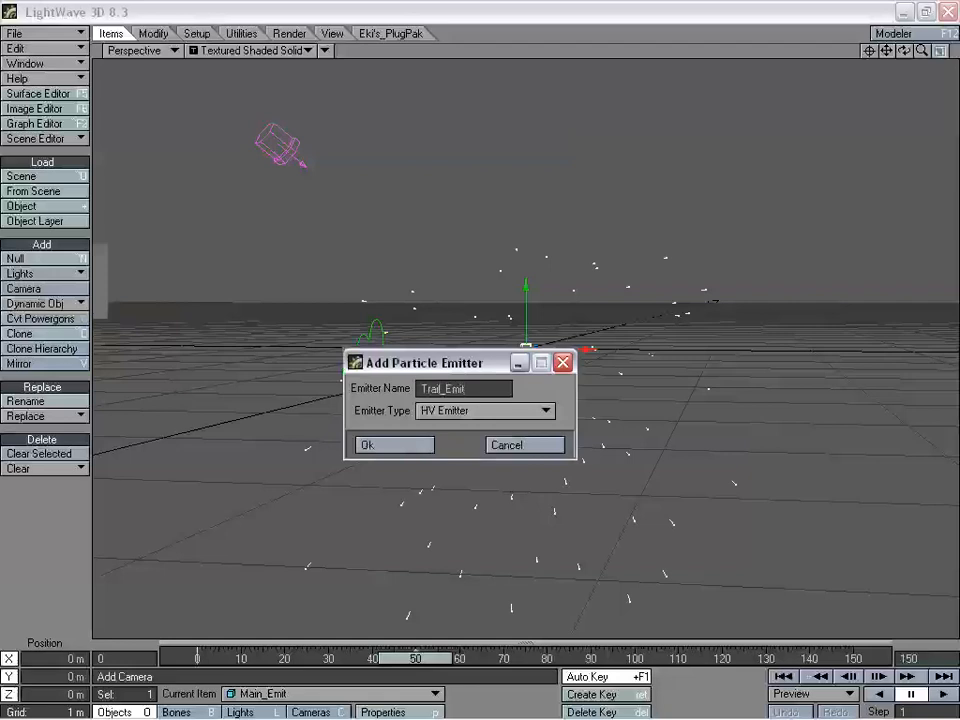
click(424, 446)
Keep Trail_Emit generating by Sec, set its nozzle to Parent-Emitter, and scrub the timeline to preview it.
mouse_move(240, 75)
mouse_down()
mouse_move(248, 99)
mouse_move(235, 87)
mouse_up()
click(300, 182)
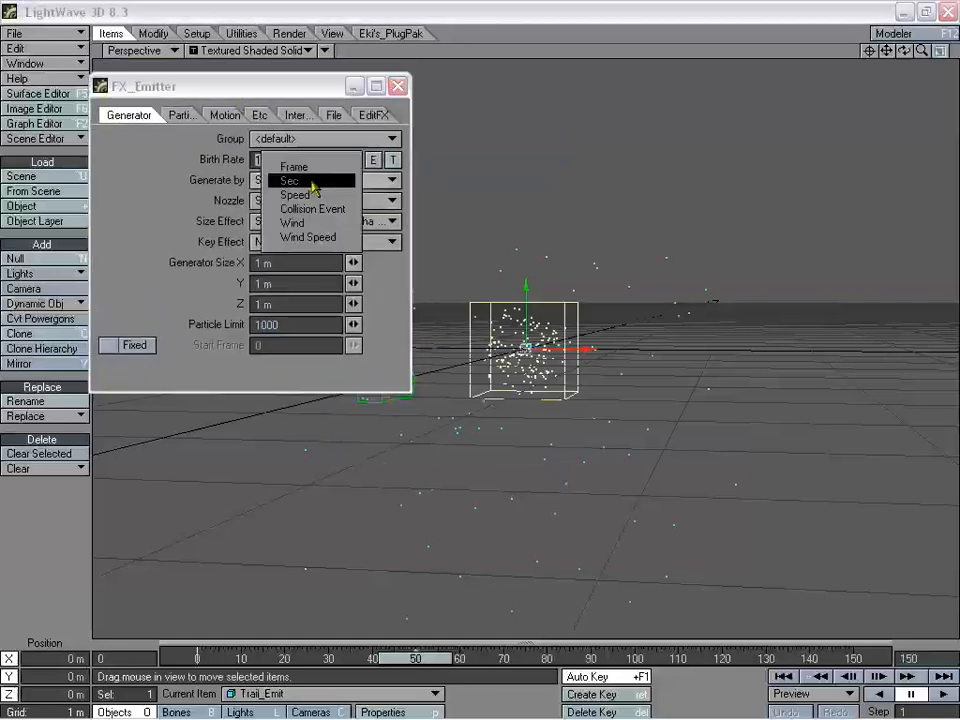
click(303, 181)
click(313, 199)
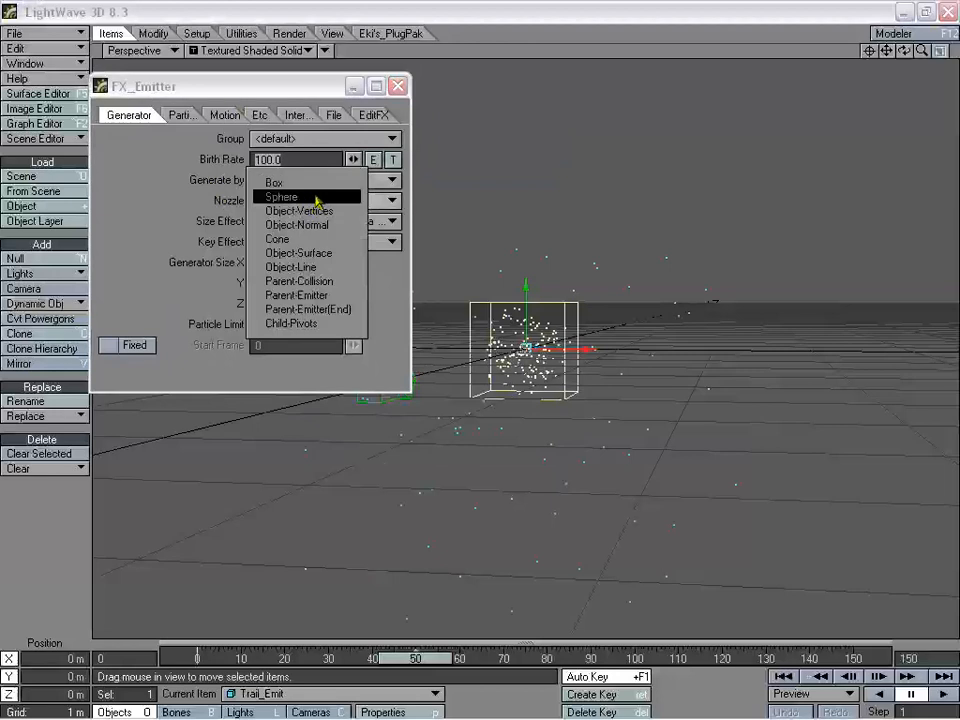
click(340, 296)
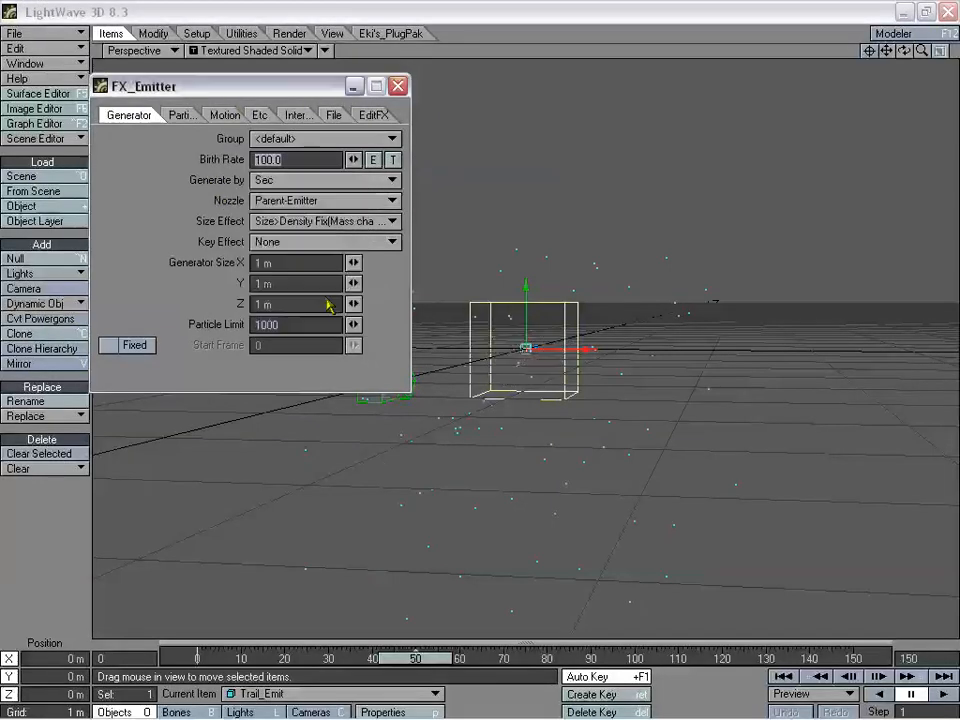
click(398, 86)
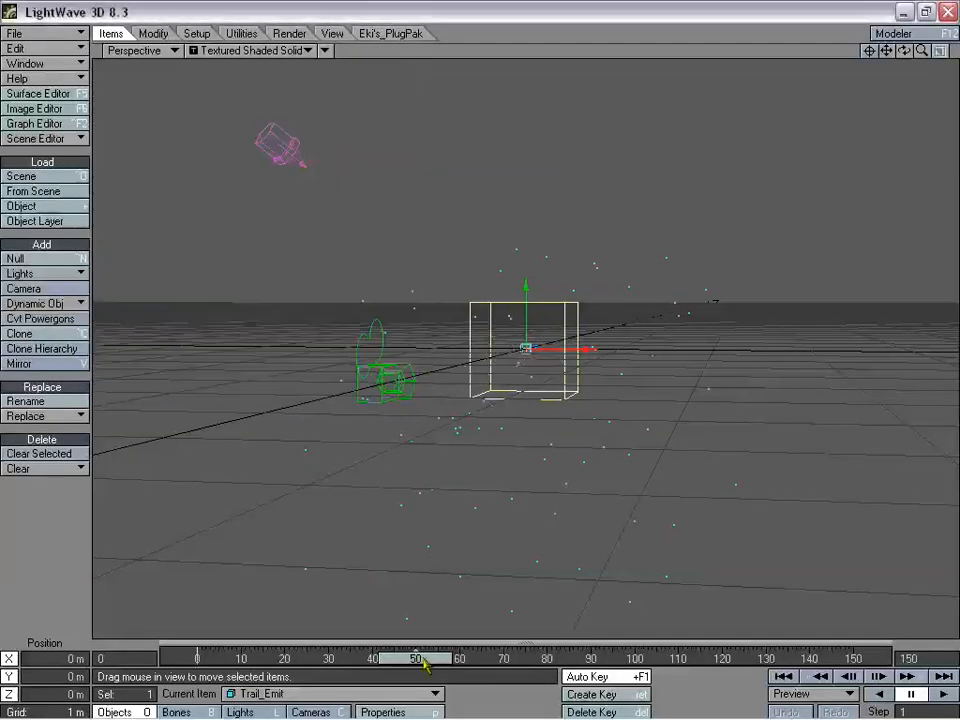
mouse_move(420, 665)
mouse_down()
mouse_move(193, 660)
mouse_move(421, 663)
mouse_up()
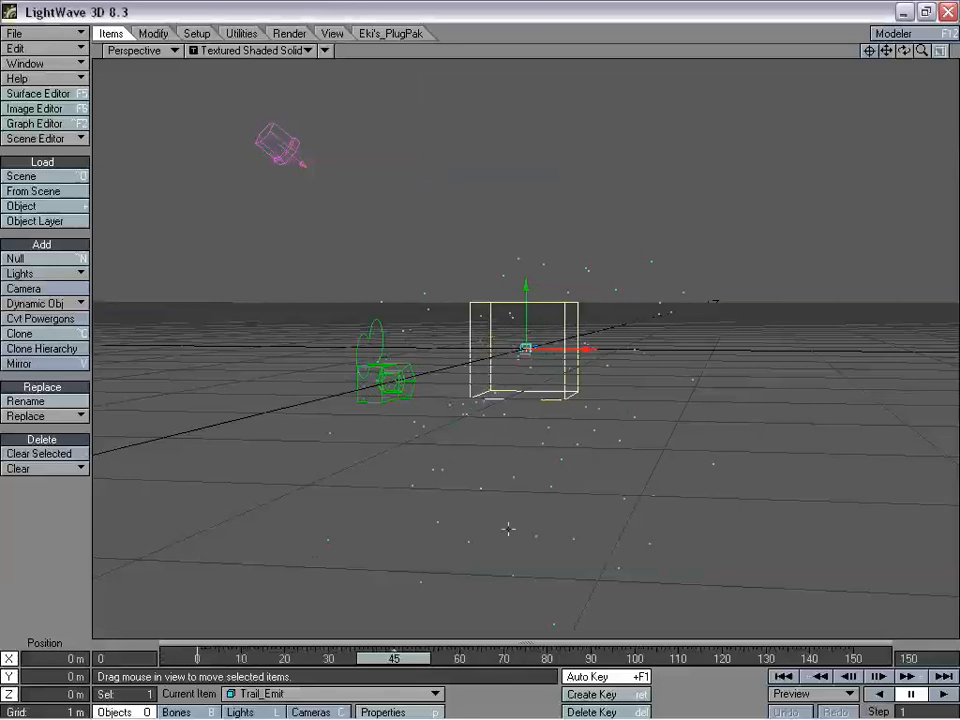
Parent Trail_Emit to Main_Emit in its motion options.
key(m)
drag(275, 86, 294, 84)
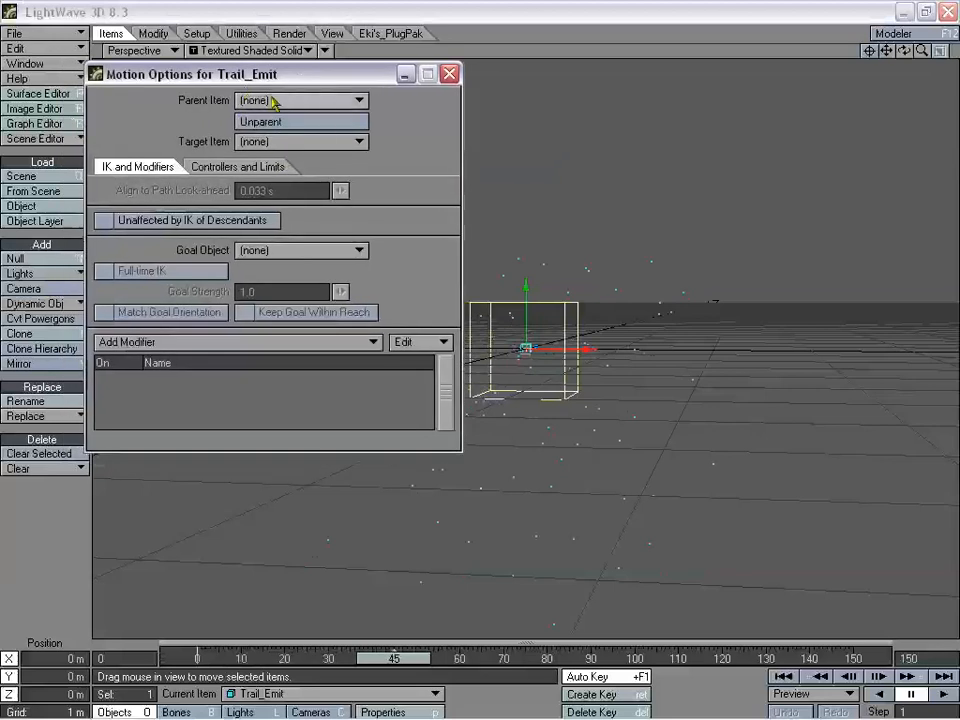
click(325, 100)
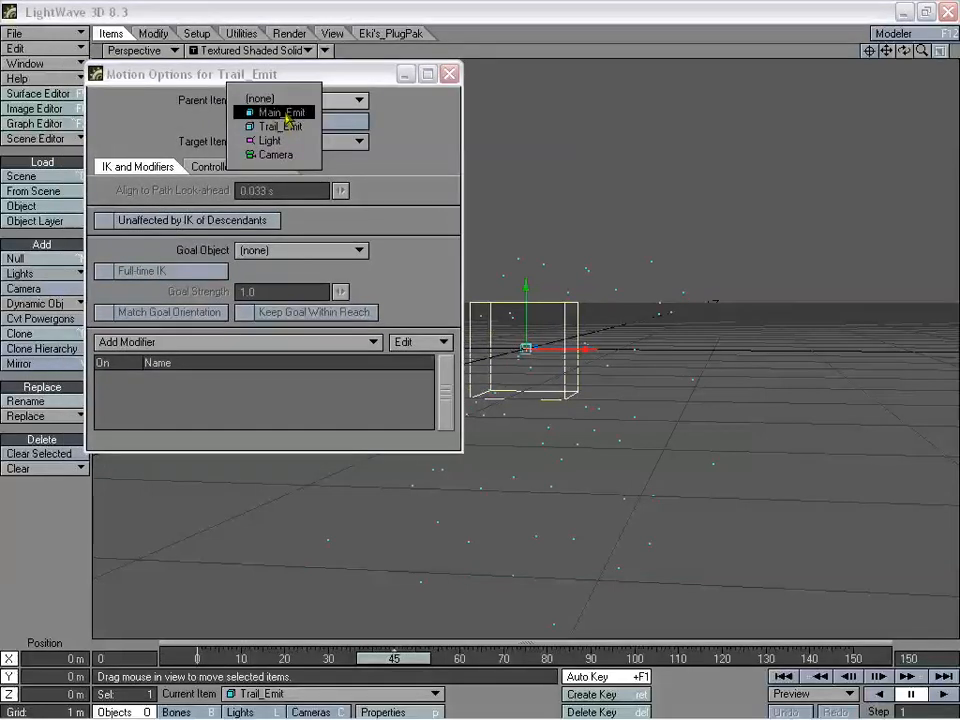
click(285, 113)
click(449, 73)
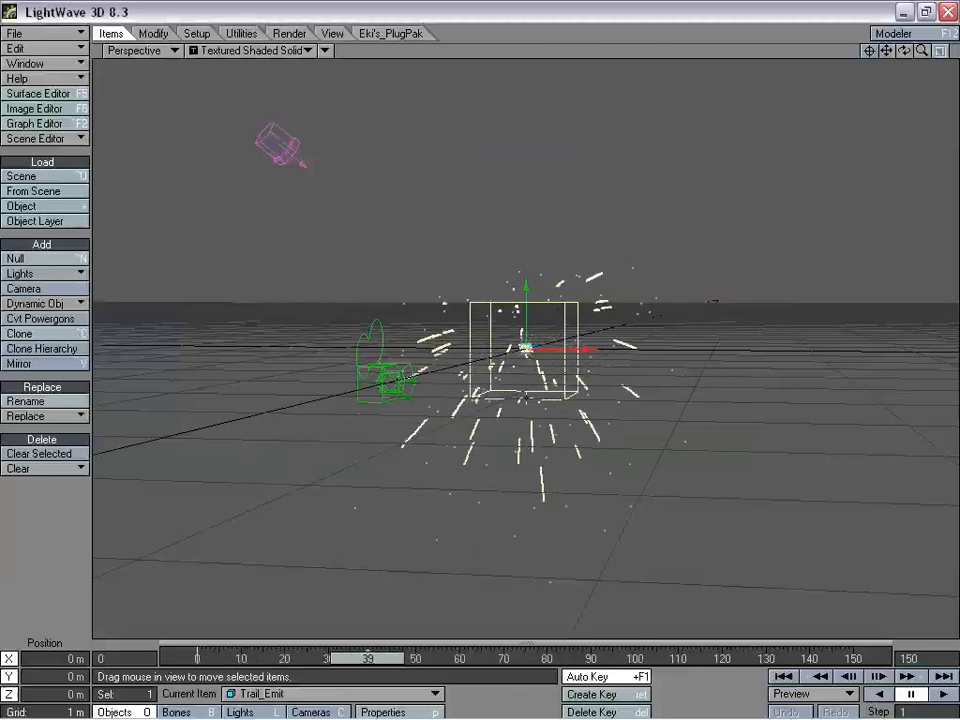
Set the life time of Trail_Emit's particles to 150 frames.
key(p)
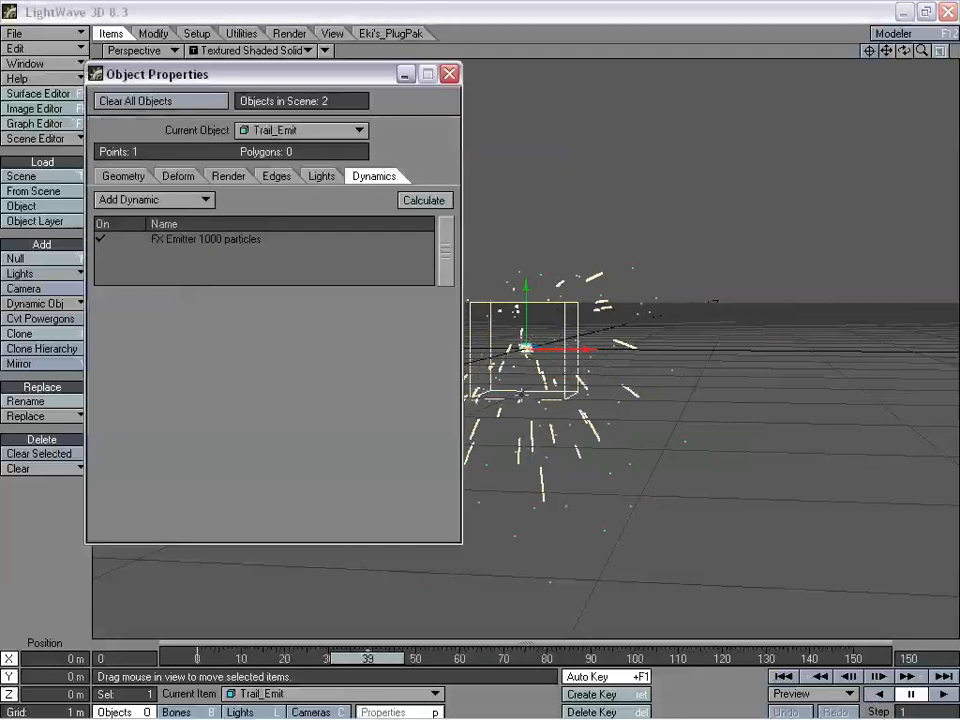
drag(265, 77, 171, 44)
click(154, 232)
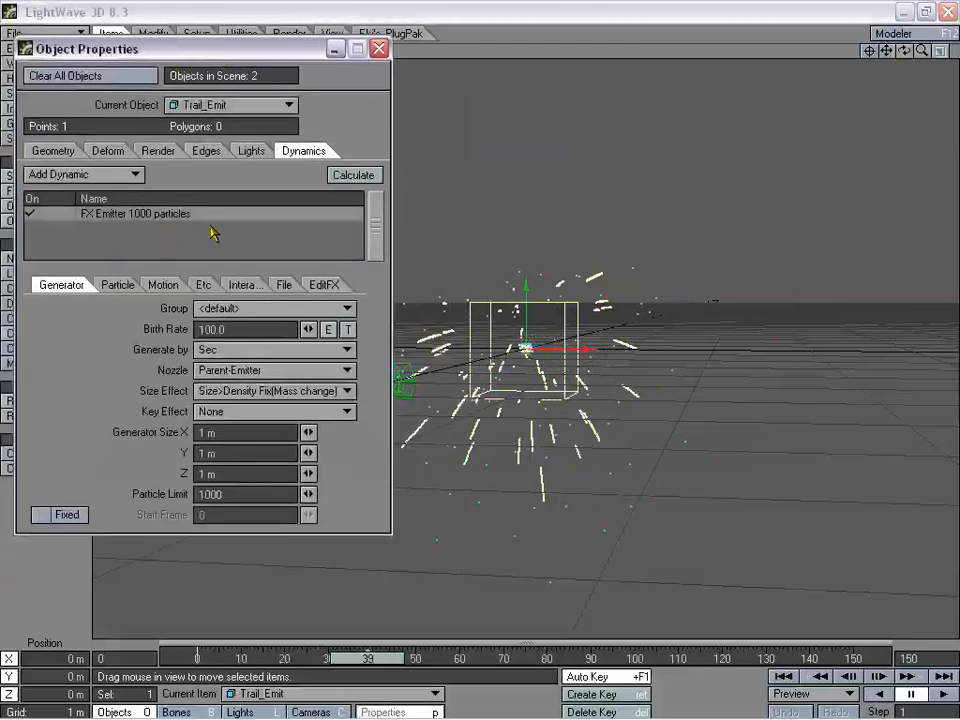
click(112, 286)
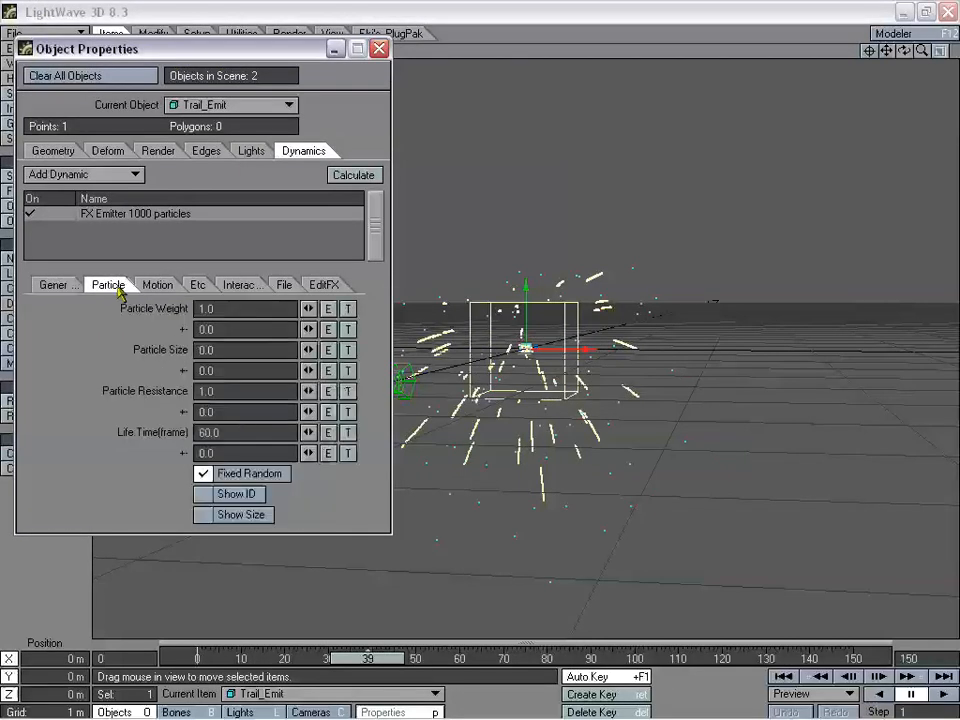
click(212, 432)
text(150)
key(Tab)
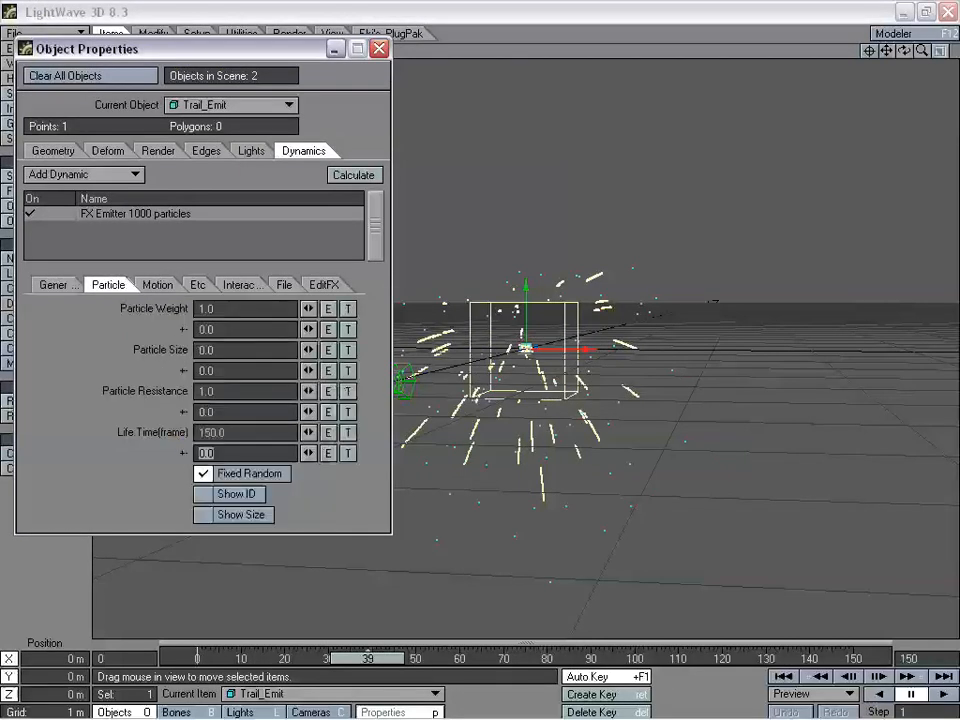
Set Trail_Emit's particle limit to 25000 and scrub to frame 150 to preview the trails.
click(60, 285)
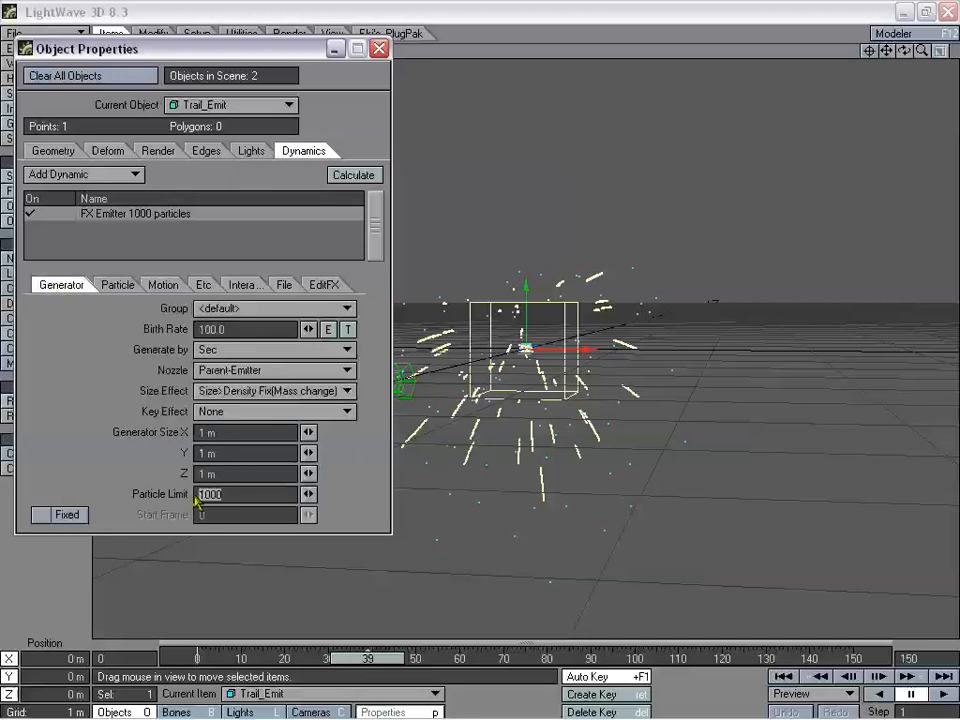
text(25)
click(380, 665)
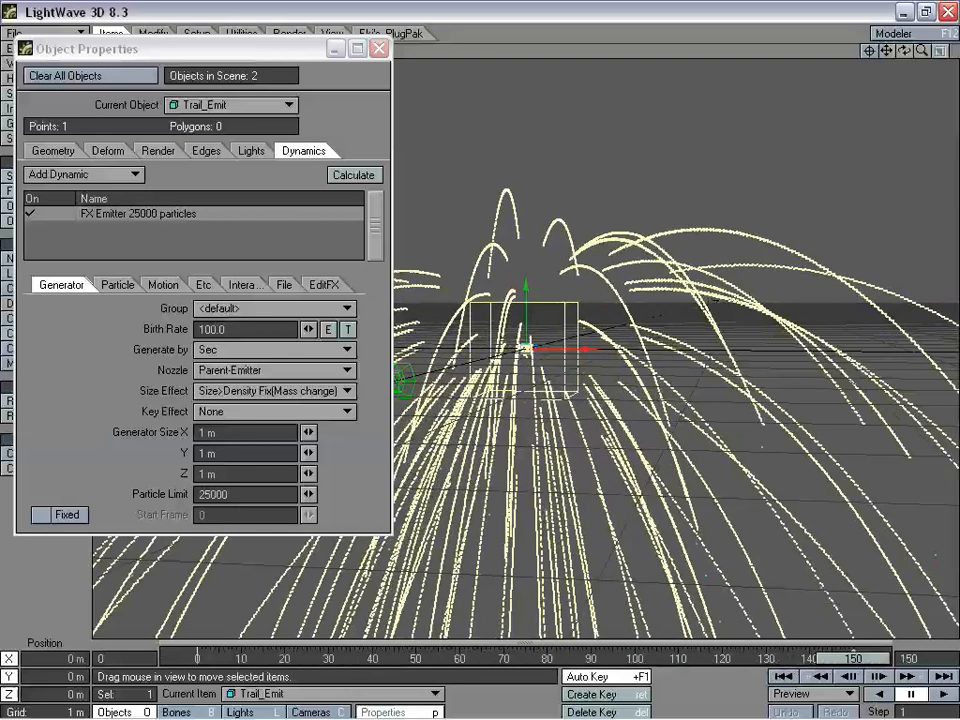
click(379, 48)
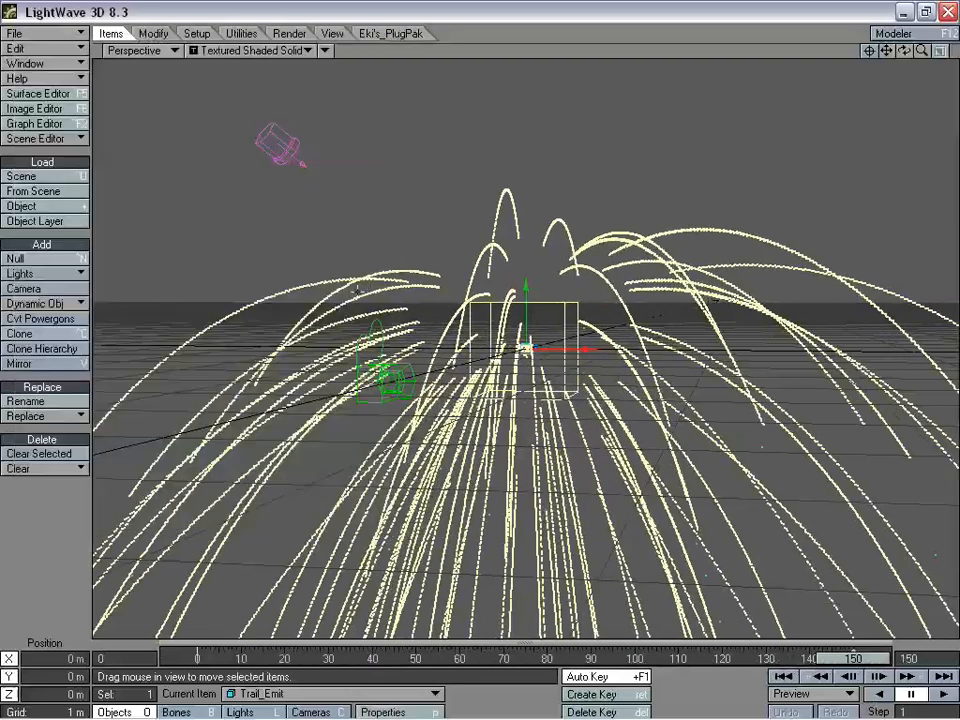
Set Trail_Emit's particle limit to 50000 and scrub the timeline to check the trails.
key(p)
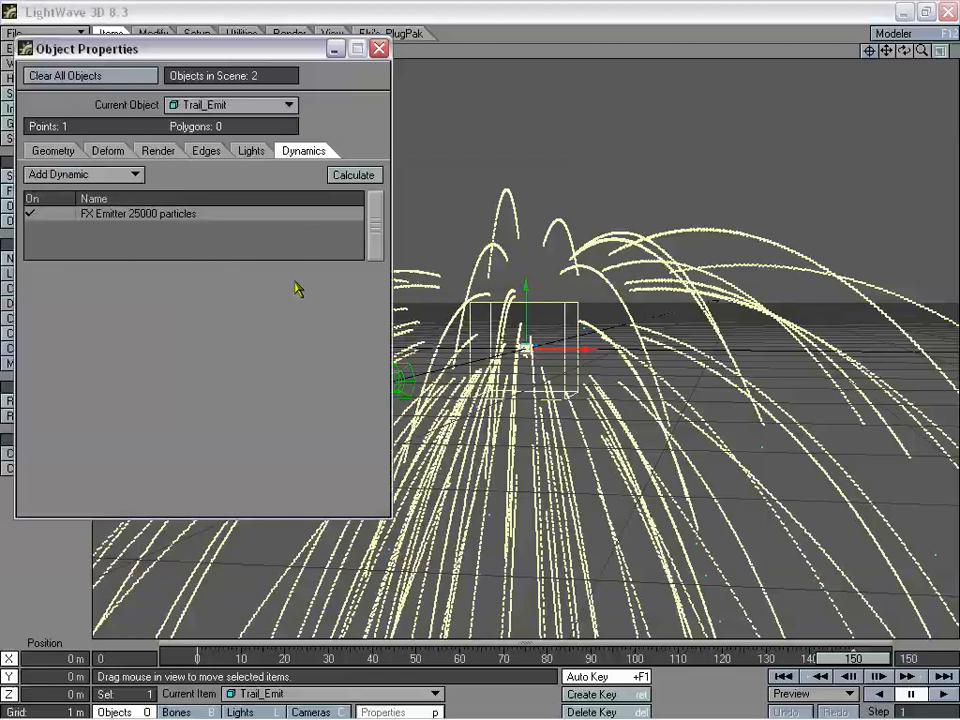
click(174, 214)
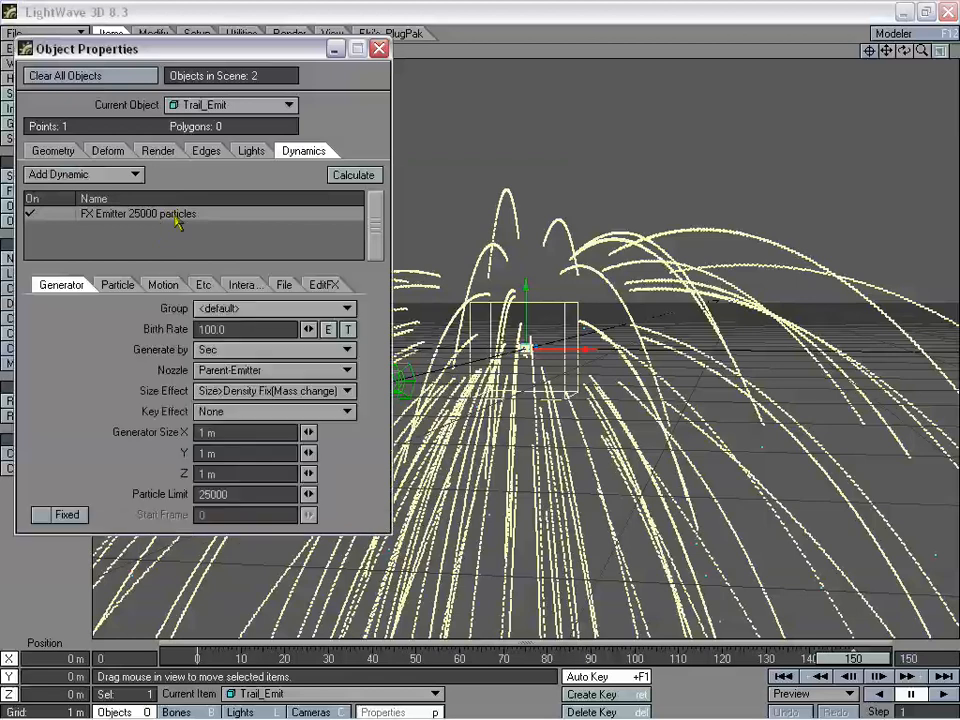
click(209, 490)
text(50)
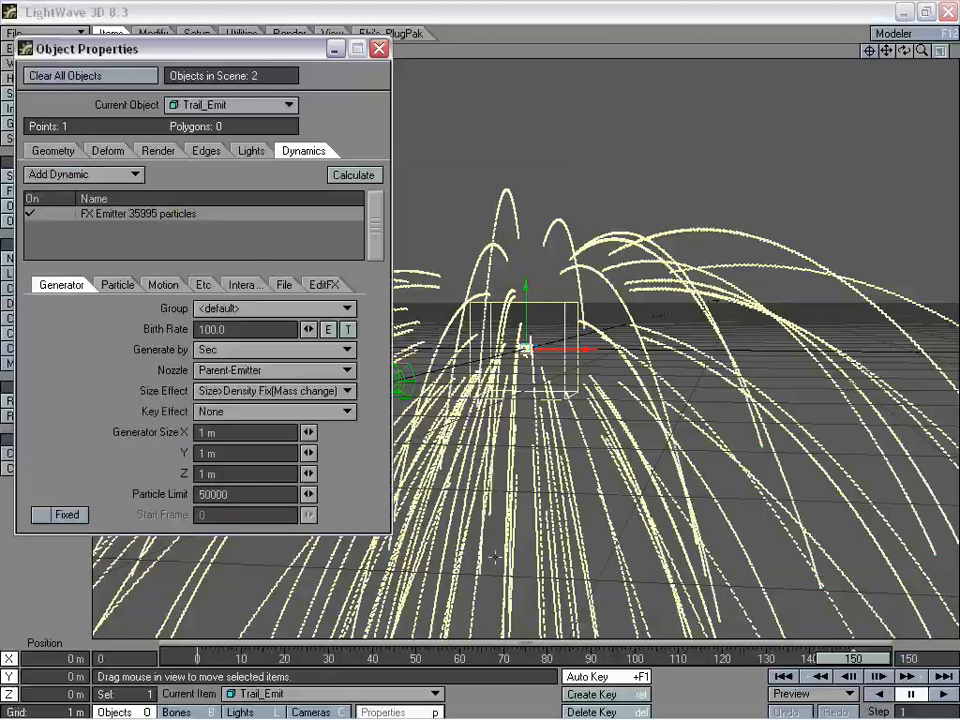
drag(853, 658, 346, 658)
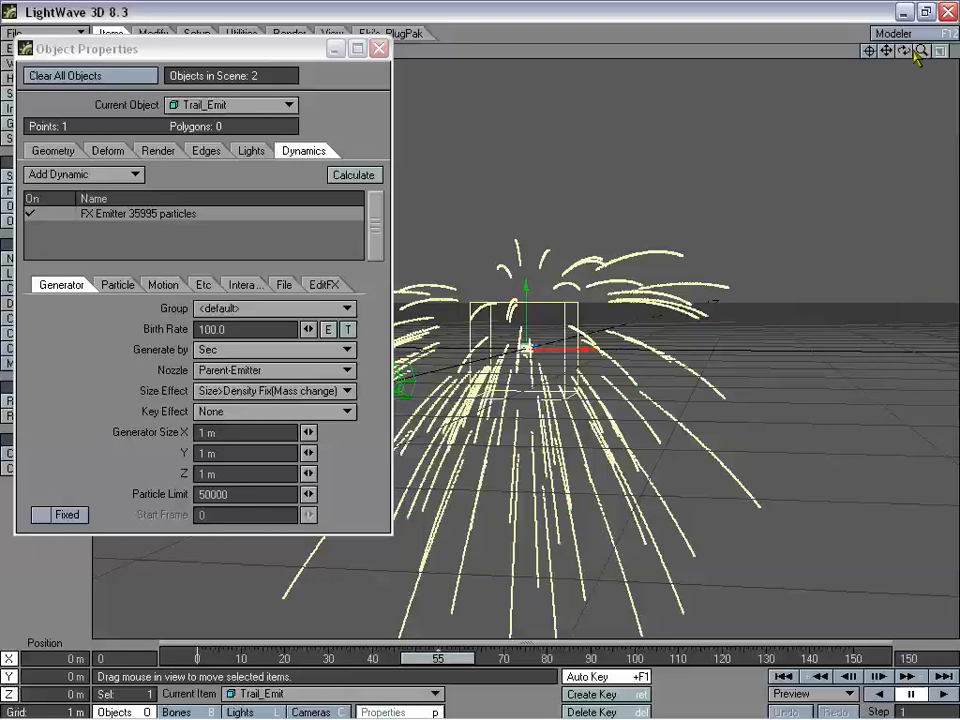
Set the vibration of Trail_Emit's particles to 0.25 m/s in the emitter's motion settings.
drag(916, 52, 884, 47)
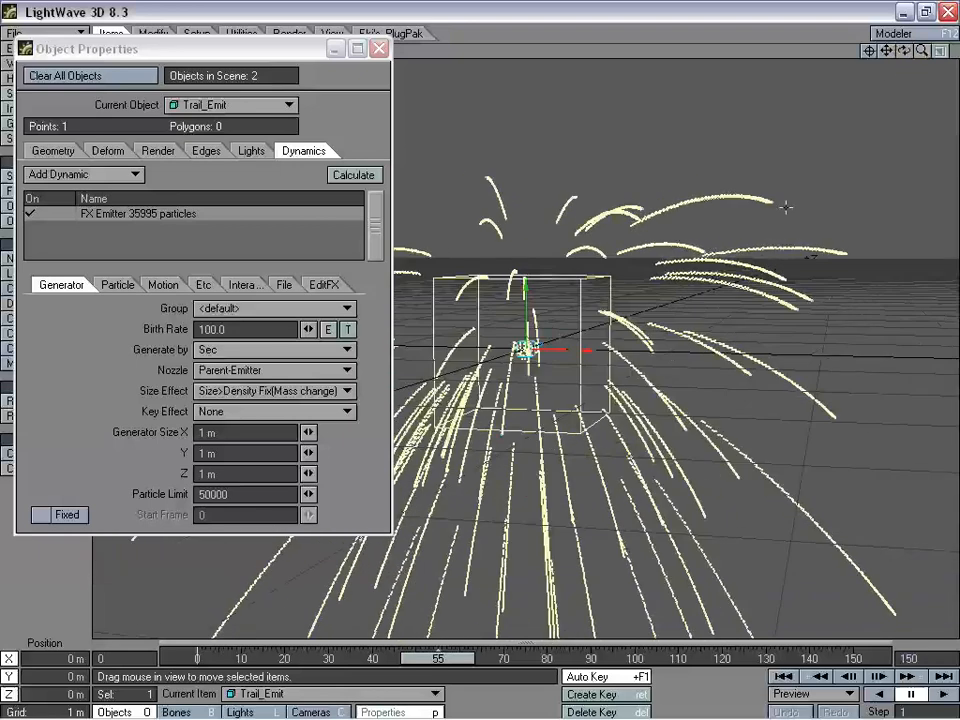
drag(903, 52, 903, 54)
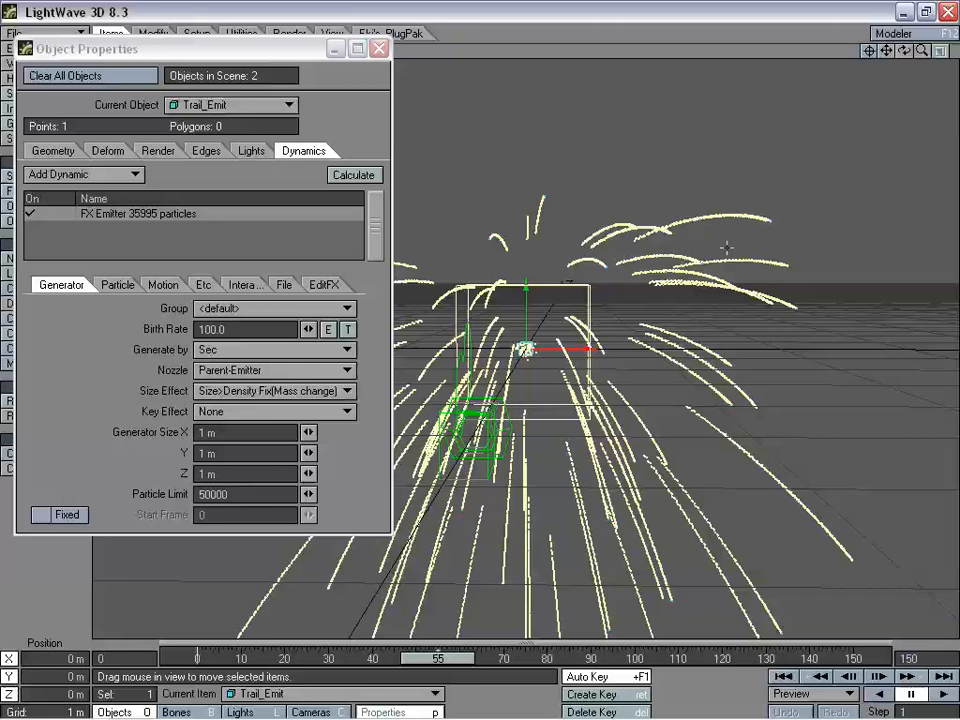
mouse_move(921, 50)
mouse_down()
mouse_move(957, 50)
mouse_move(878, 52)
mouse_move(925, 52)
mouse_up()
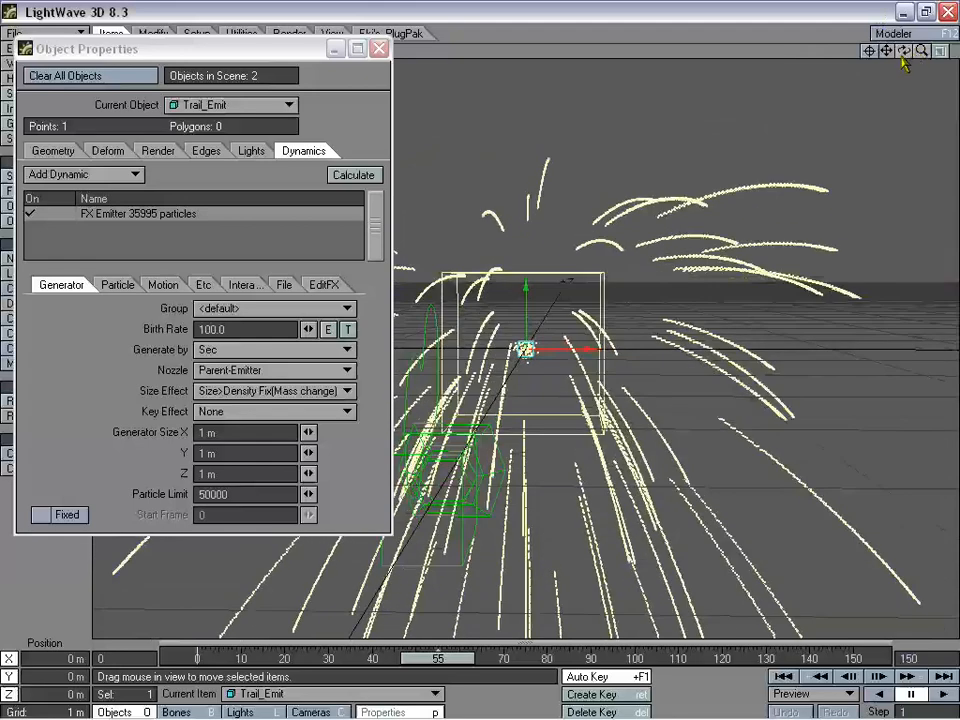
mouse_move(905, 51)
mouse_down()
mouse_move(905, 14)
mouse_move(915, 18)
mouse_move(893, 43)
mouse_move(905, 51)
mouse_up()
drag(126, 48, 132, 53)
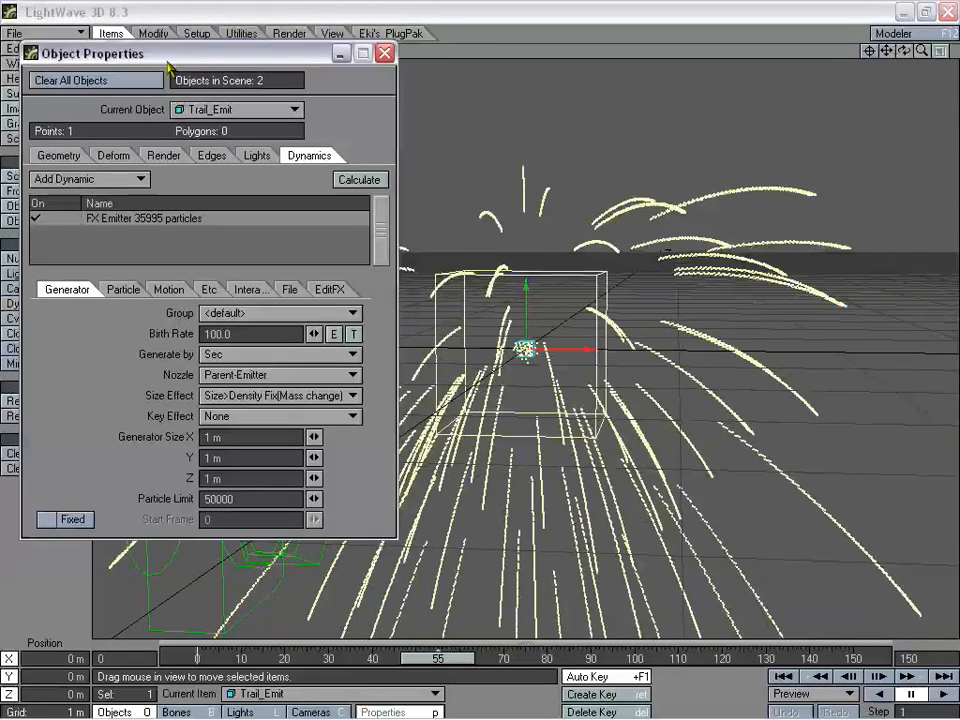
click(163, 289)
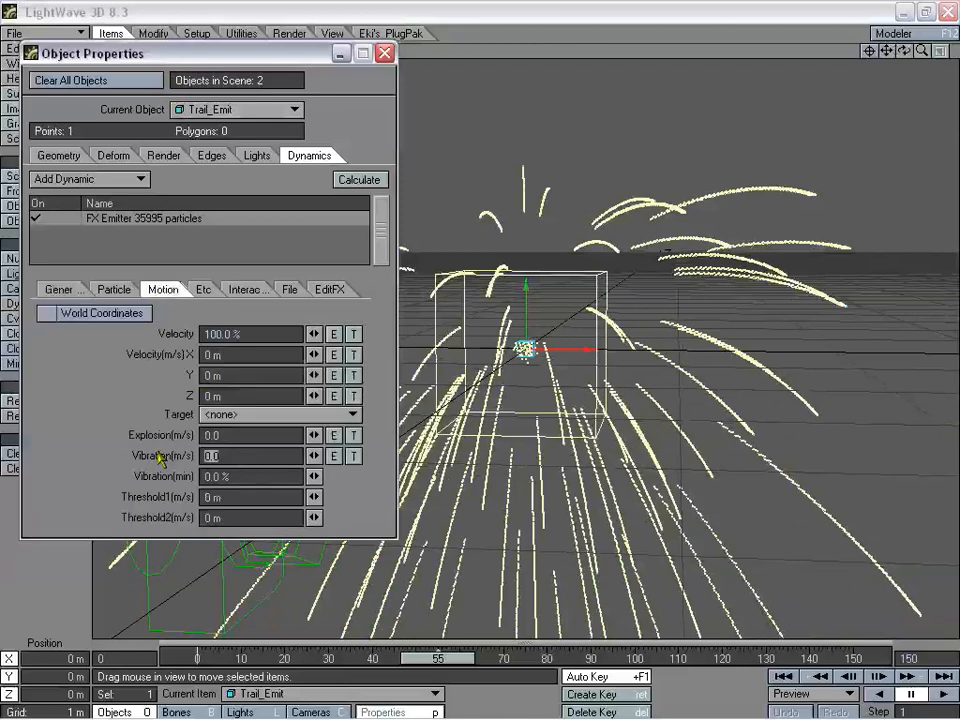
key(Tab)
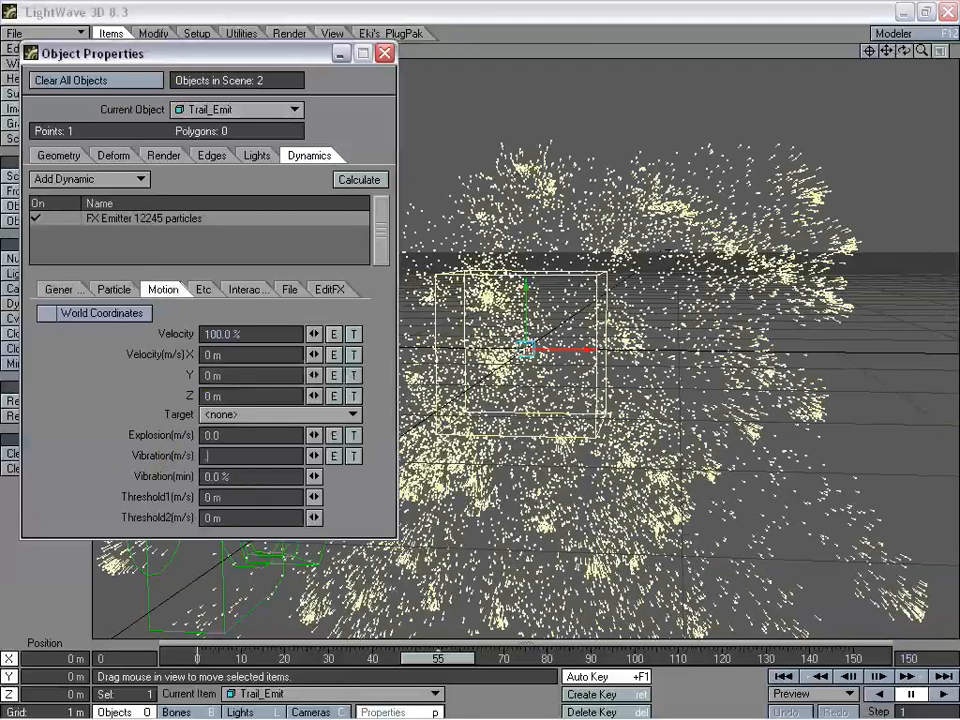
text(.25)
key(Tab)
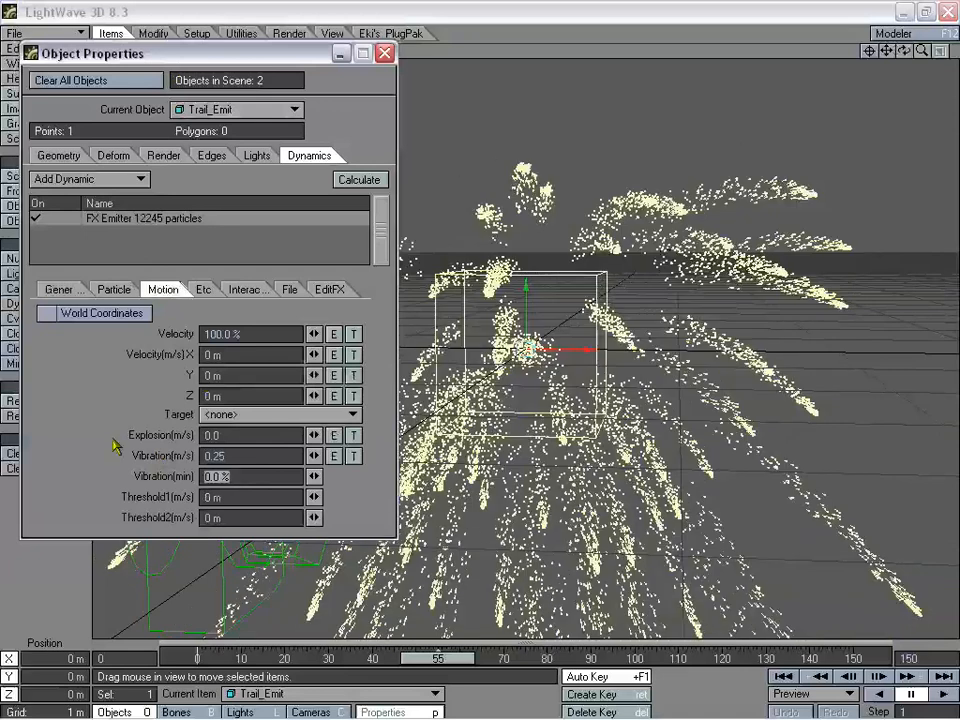
Calculate Trail_Emit's dynamics and preview the scattered trails at several frames from different angles.
mouse_move(455, 672)
mouse_down()
mouse_move(205, 672)
mouse_move(324, 672)
mouse_move(392, 658)
mouse_move(678, 658)
mouse_up()
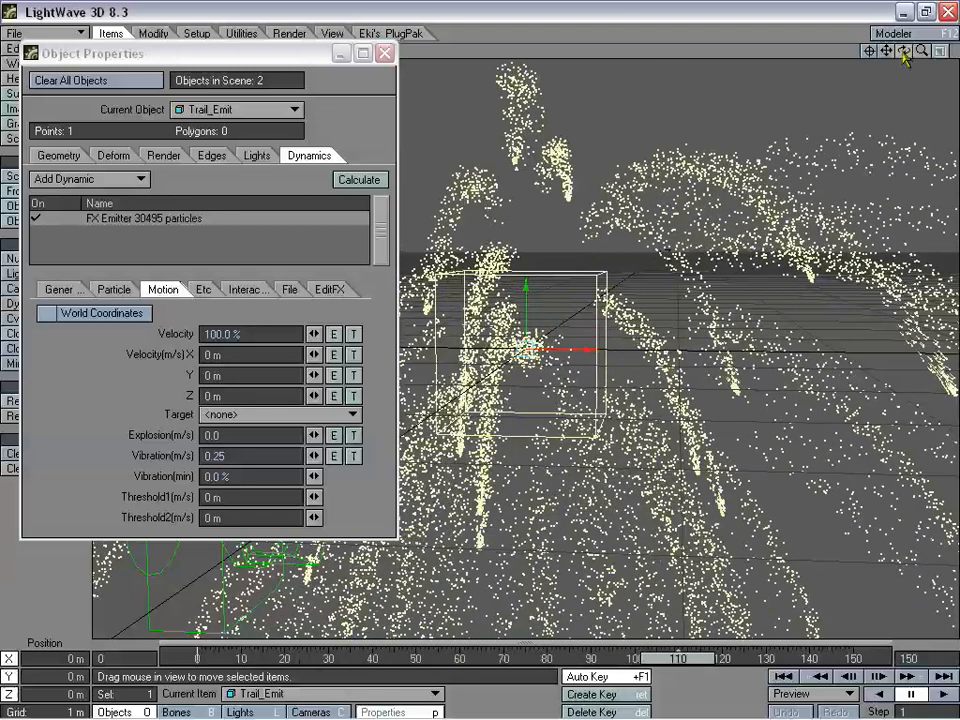
drag(904, 52, 952, 66)
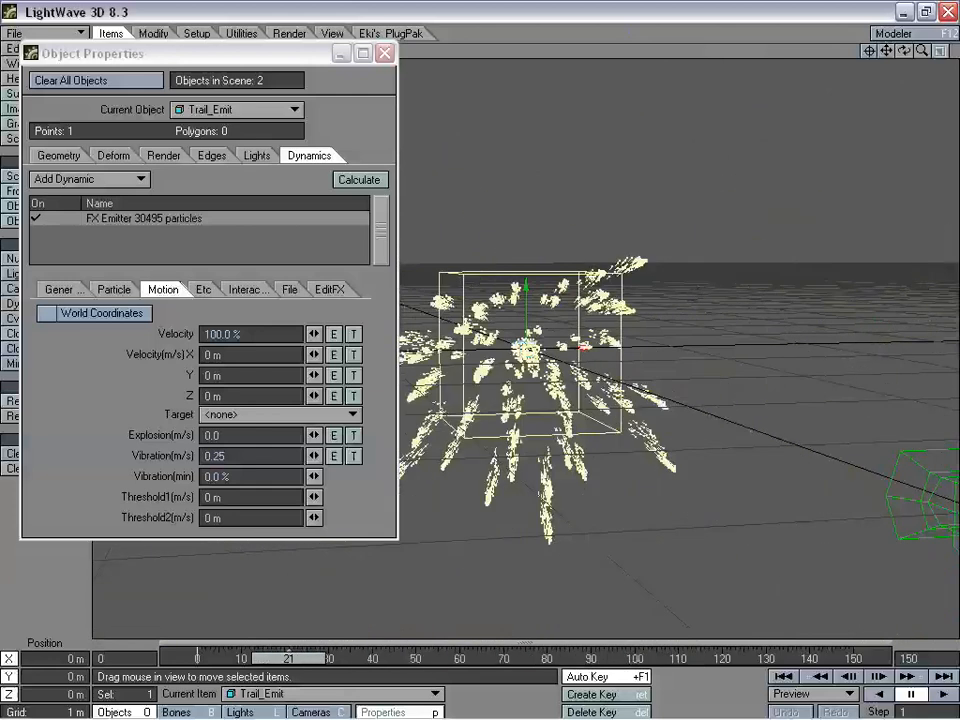
click(354, 181)
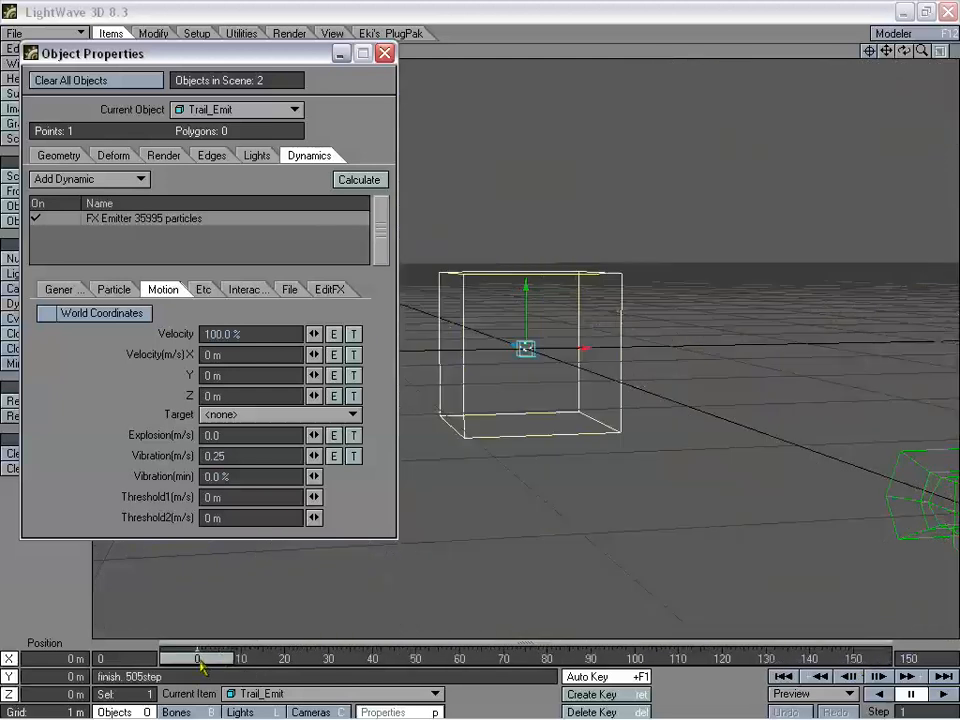
drag(200, 665, 223, 658)
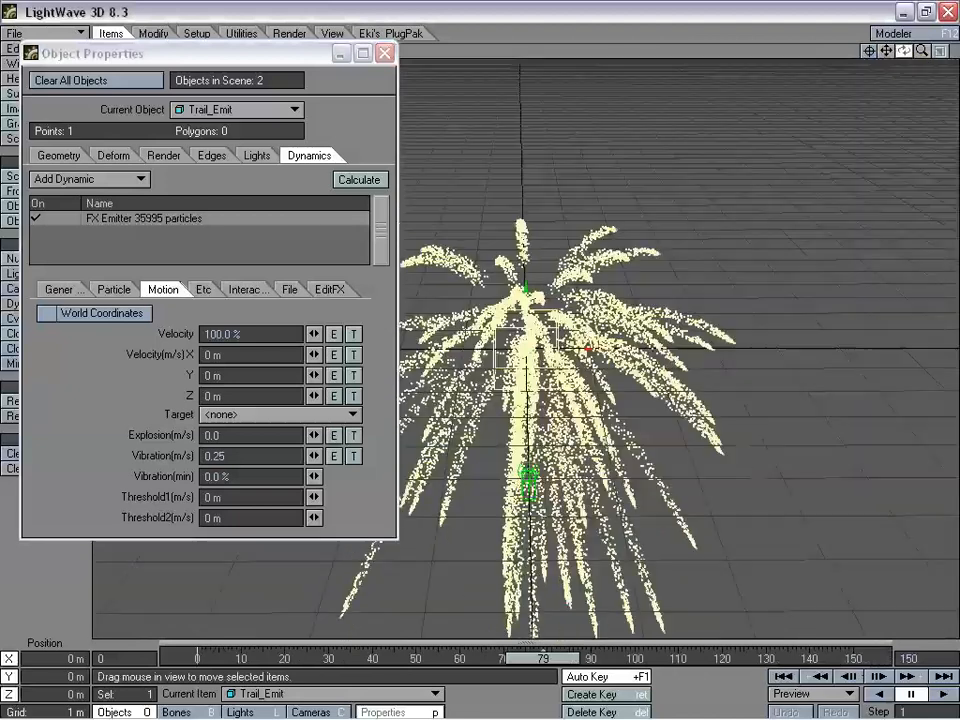
mouse_move(904, 50)
mouse_down()
mouse_move(930, 50)
mouse_move(890, 75)
mouse_move(905, 50)
mouse_up()
drag(540, 658, 512, 658)
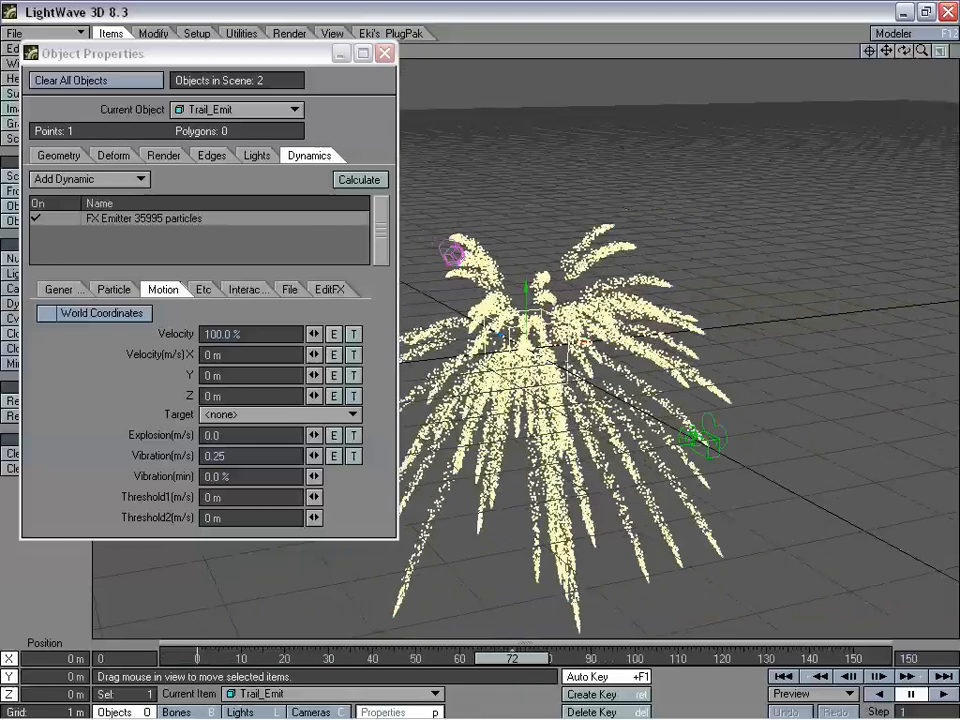
mouse_move(512, 658)
mouse_down()
mouse_move(215, 658)
mouse_move(800, 658)
mouse_move(467, 658)
mouse_move(523, 658)
mouse_up()
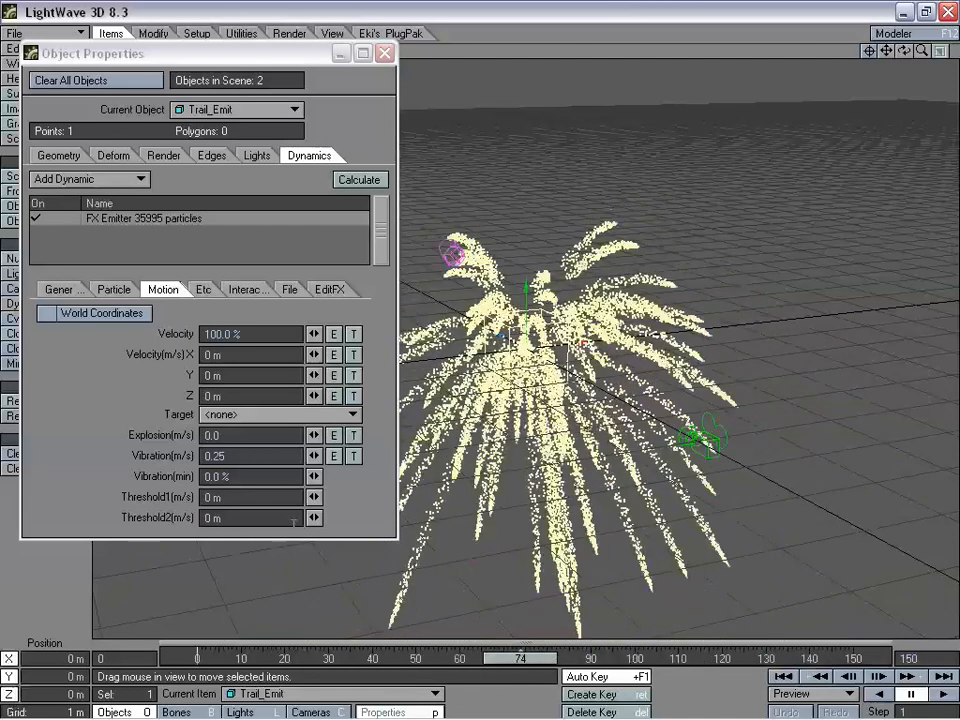
Set Trail_Emit's minimum vibration to 25% and its birth rate to 50, previewing both changes along the timeline.
click(214, 478)
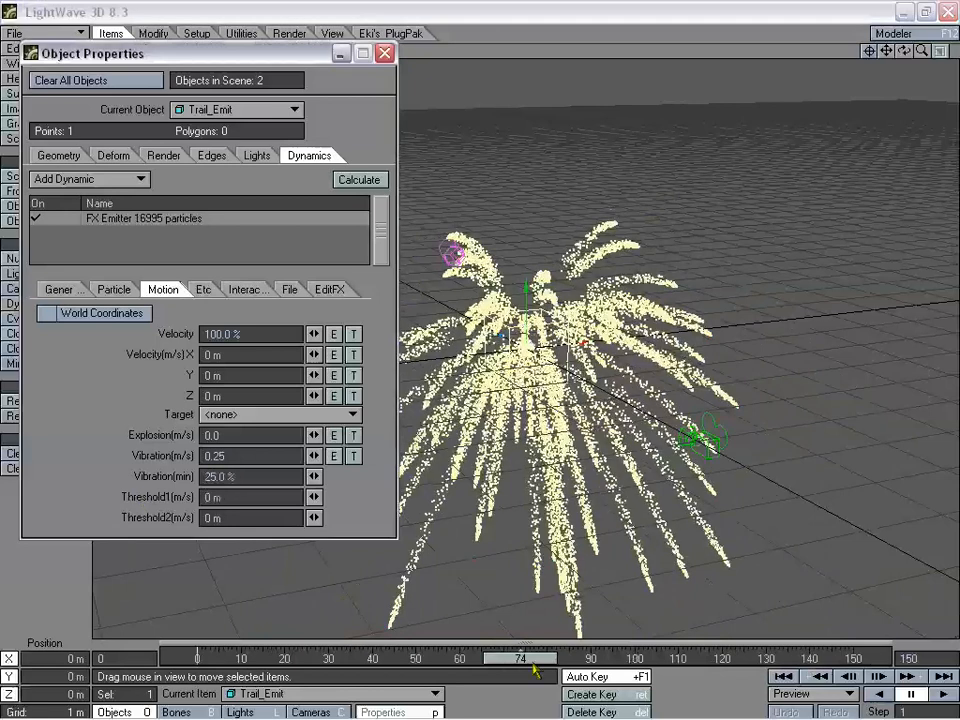
drag(533, 664, 680, 664)
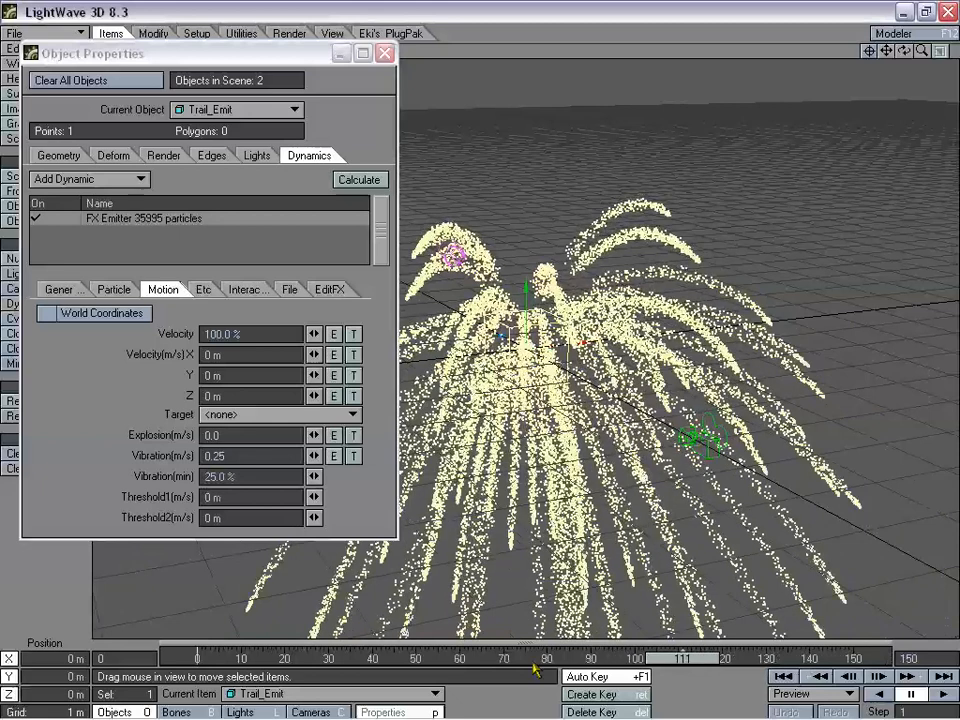
click(58, 289)
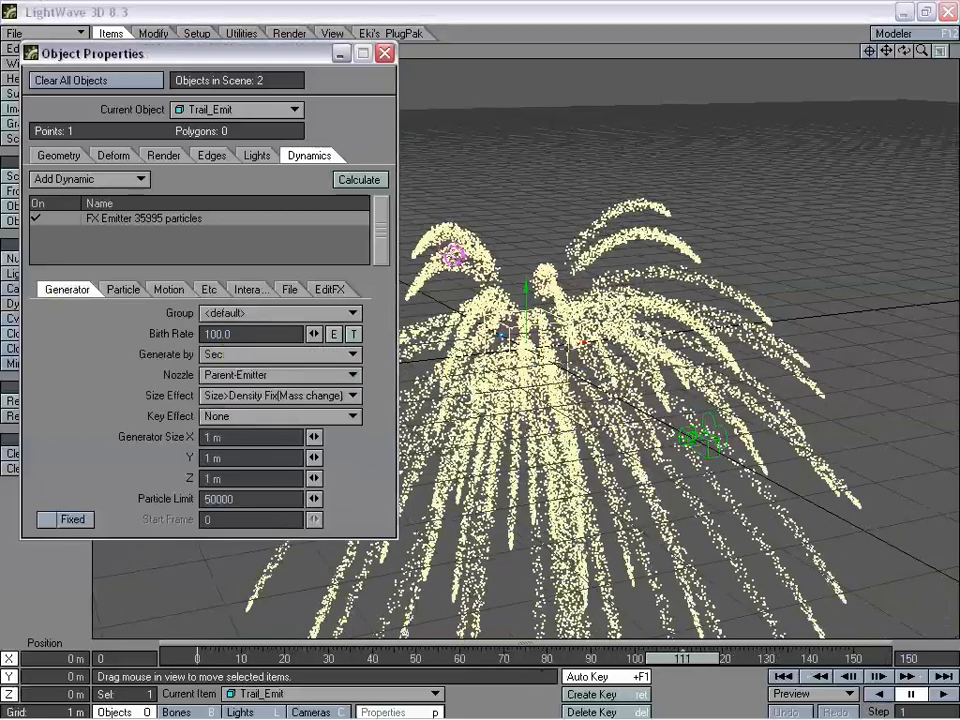
drag(682, 660, 722, 660)
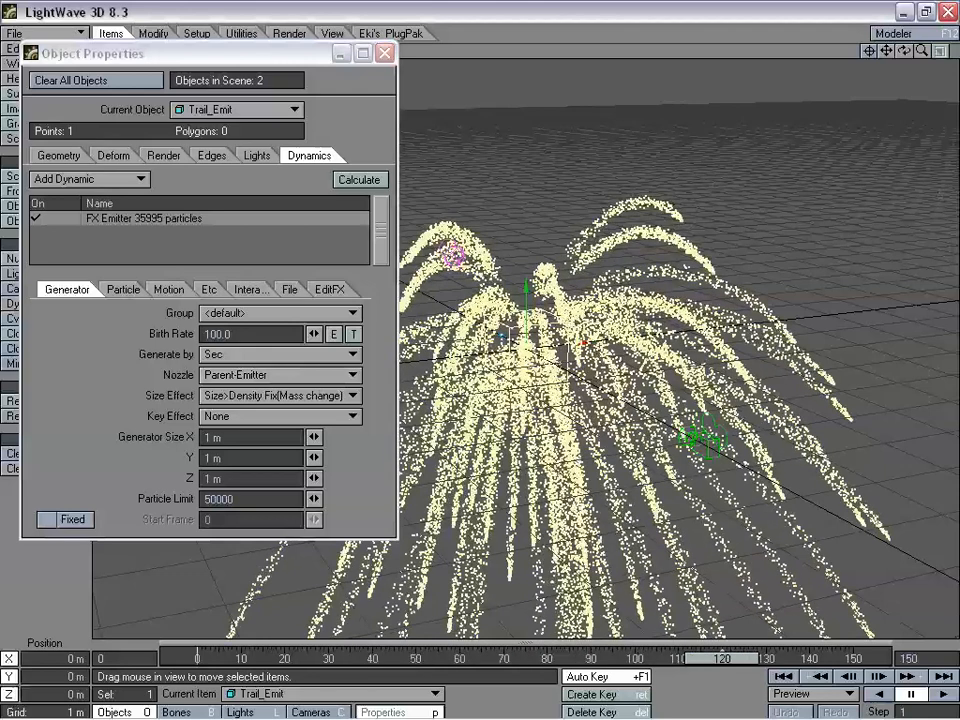
click(248, 335)
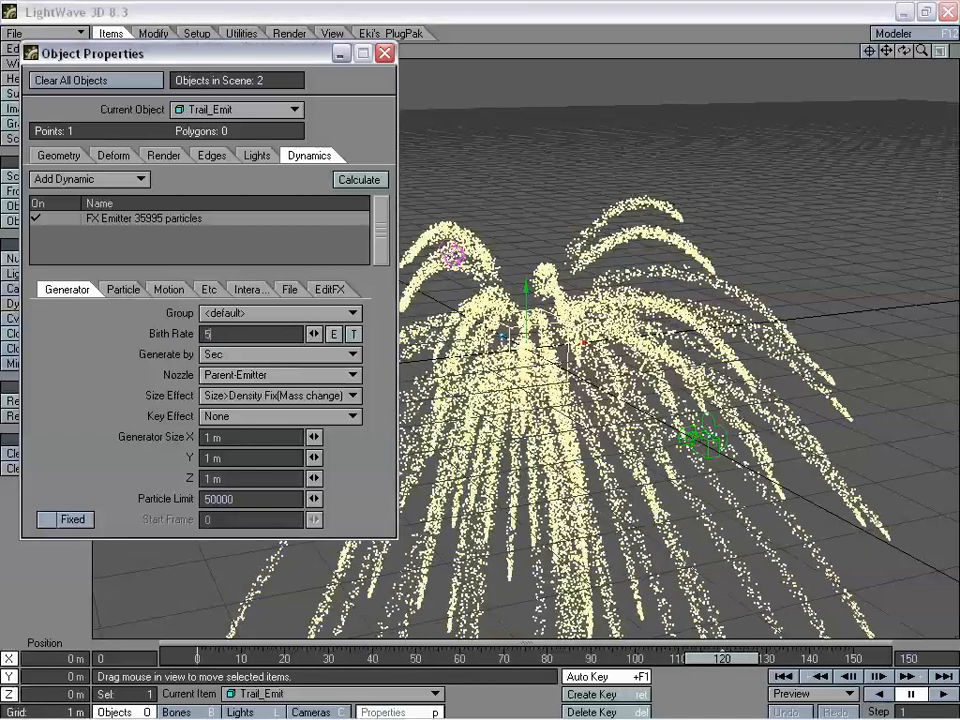
key(Tab)
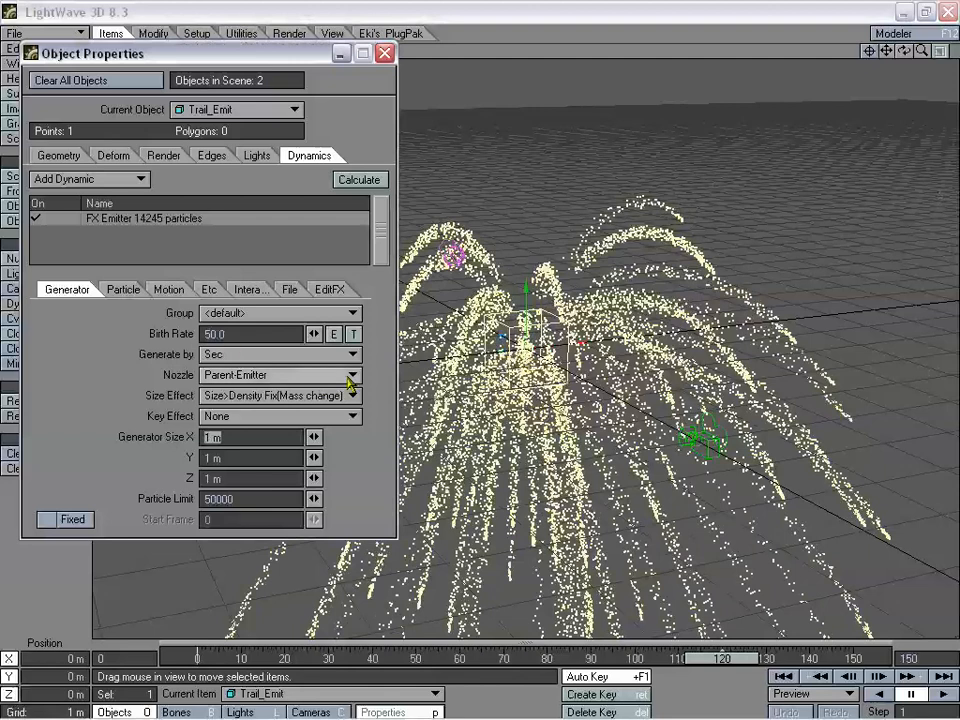
mouse_move(720, 658)
mouse_down()
mouse_move(225, 658)
mouse_move(752, 658)
mouse_move(204, 658)
mouse_move(728, 658)
mouse_move(569, 658)
mouse_up()
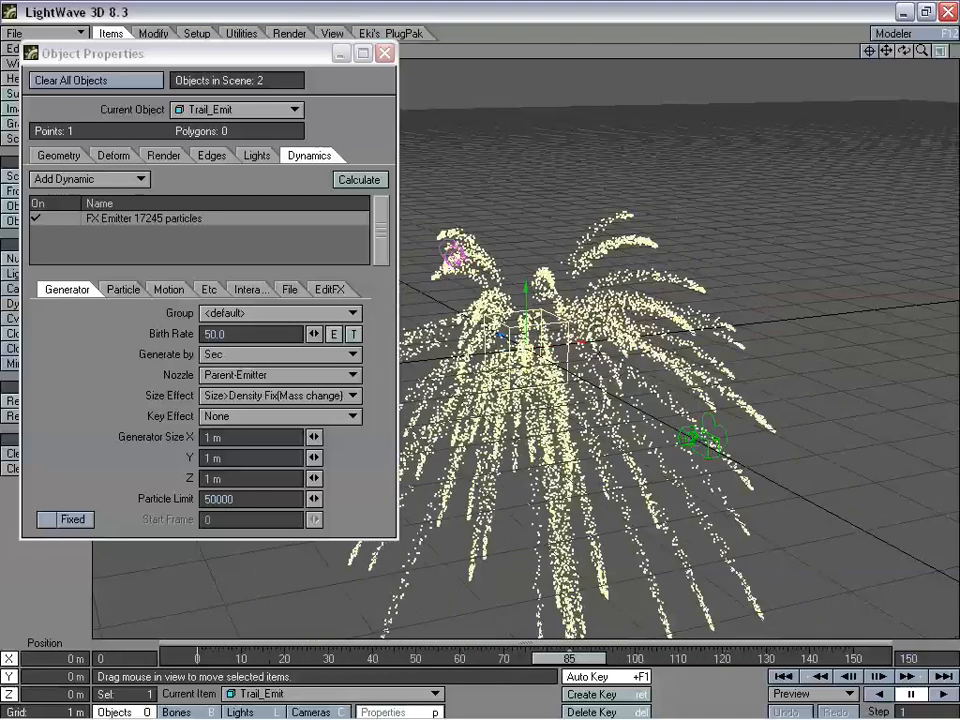
Set the resistance of Trail_Emit's particles to 0 and preview the trails at several frames.
click(130, 291)
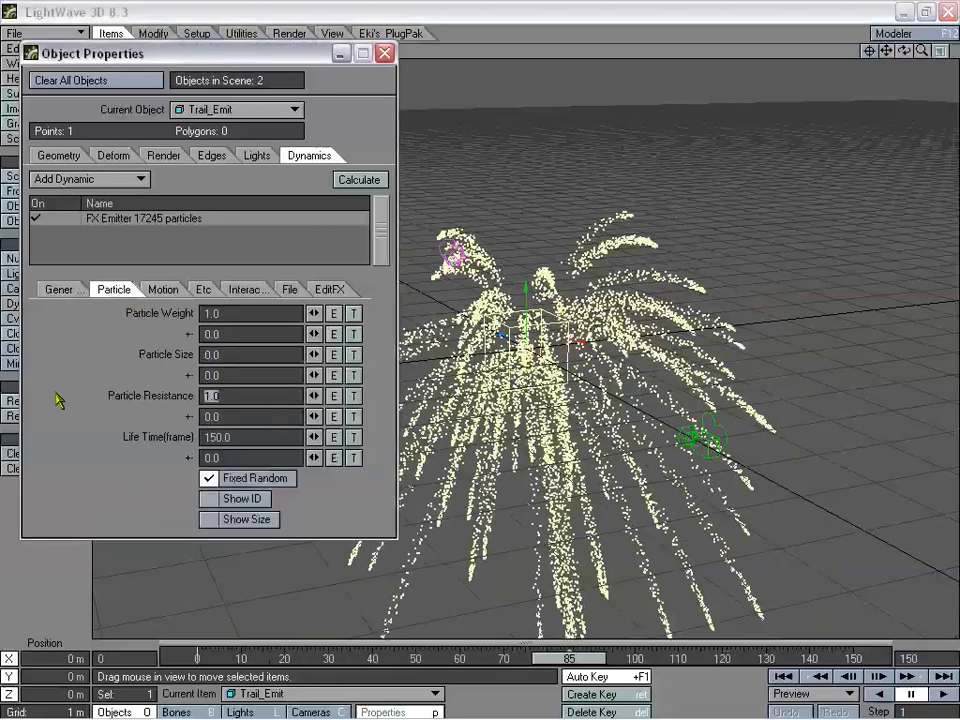
key(Tab)
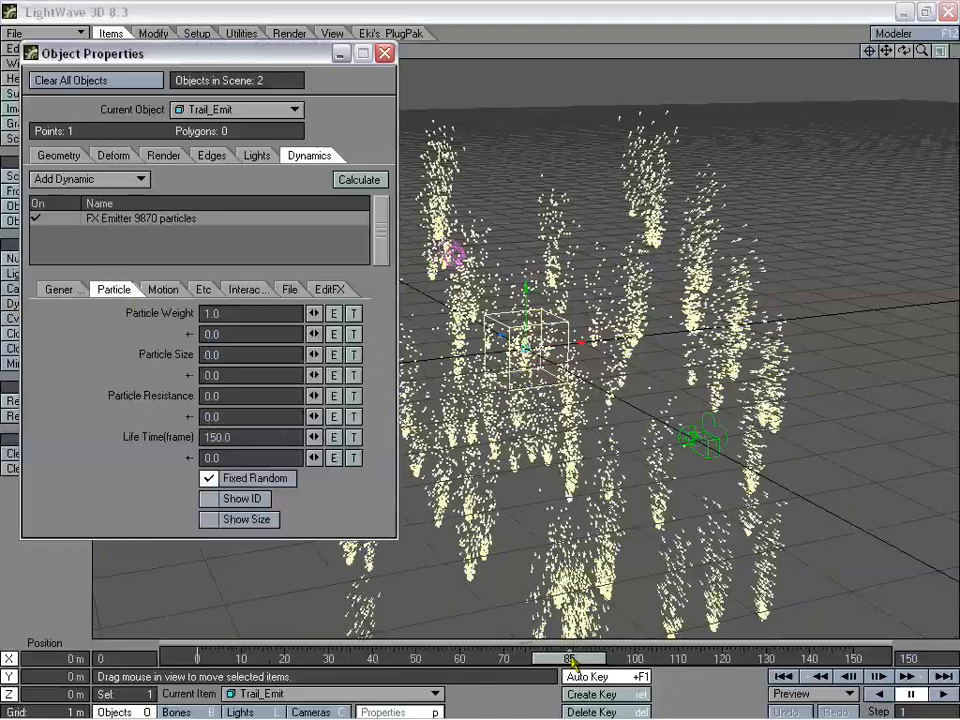
mouse_move(573, 660)
mouse_down()
mouse_move(231, 660)
mouse_move(573, 664)
mouse_up()
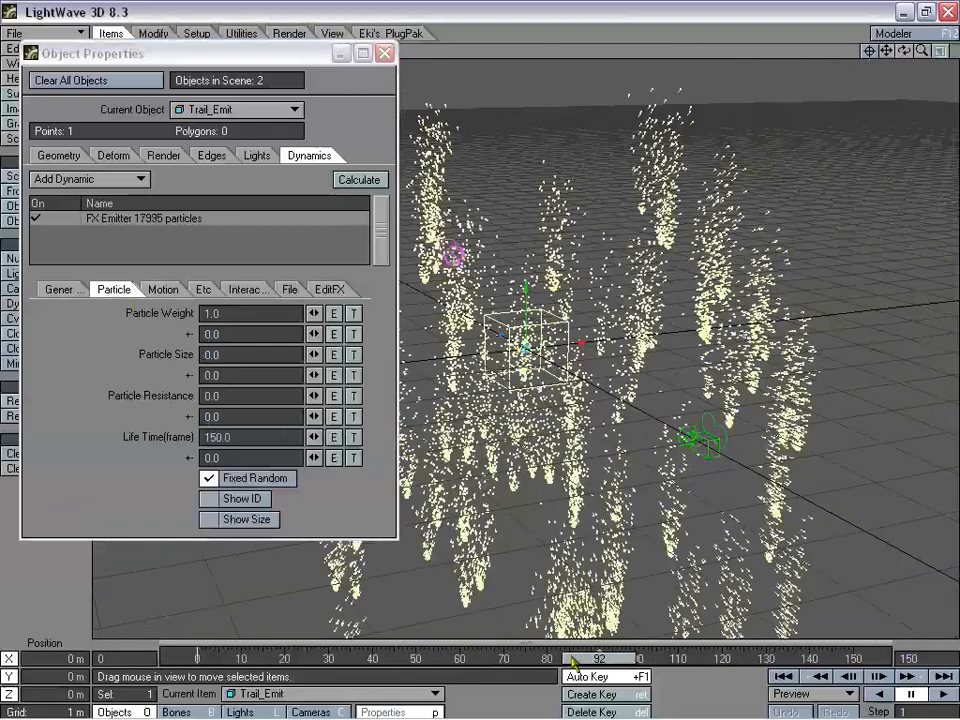
mouse_move(903, 50)
mouse_down()
mouse_move(952, 30)
mouse_move(903, 50)
mouse_up()
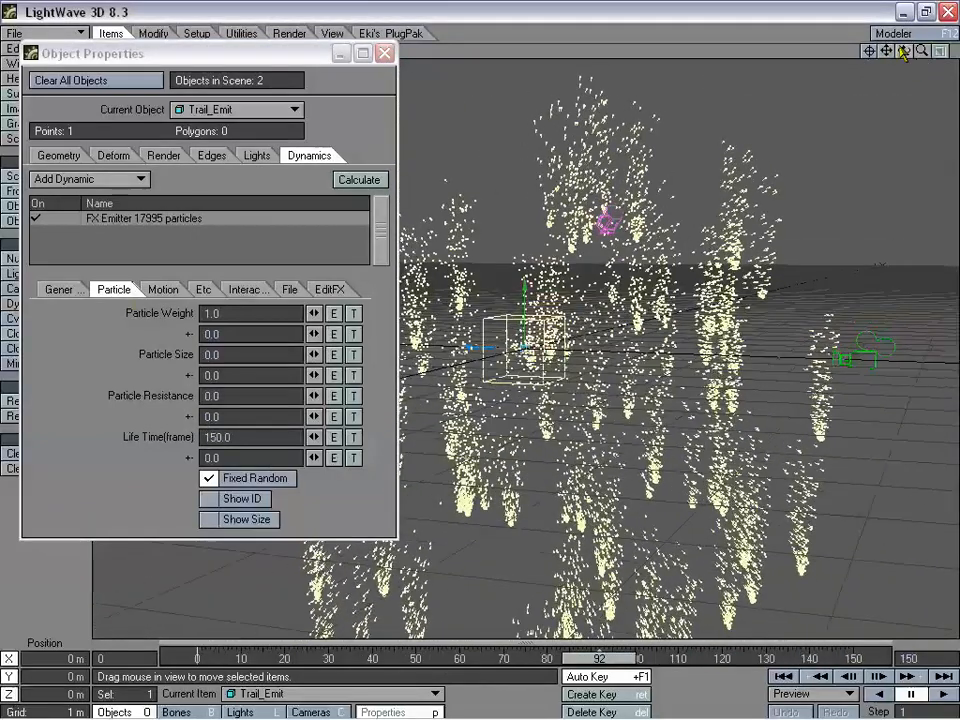
drag(617, 664, 525, 663)
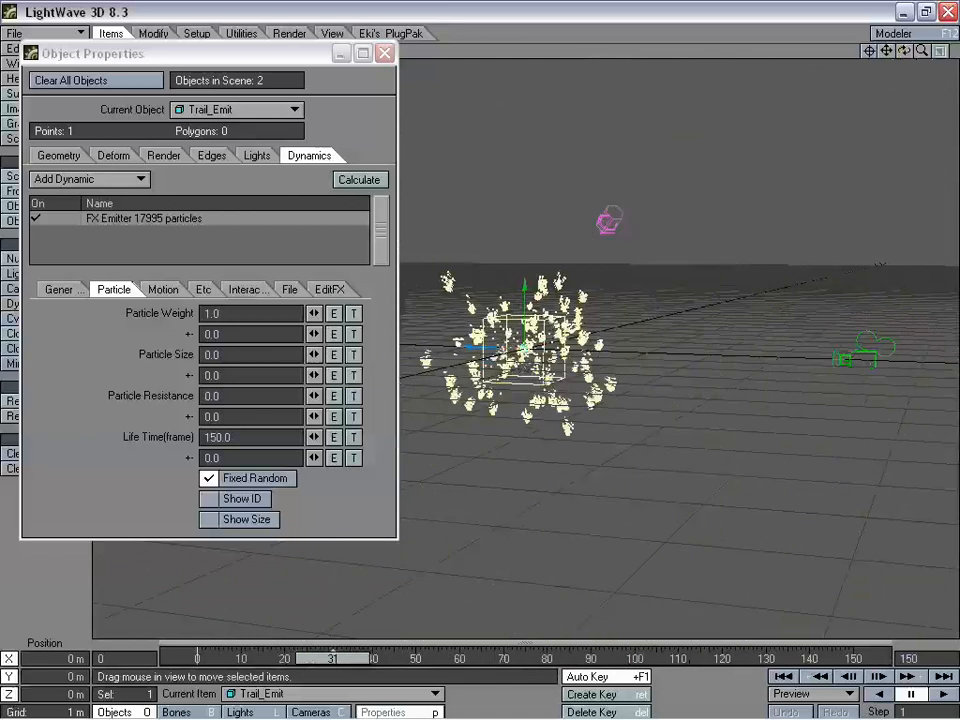
drag(904, 50, 481, 355)
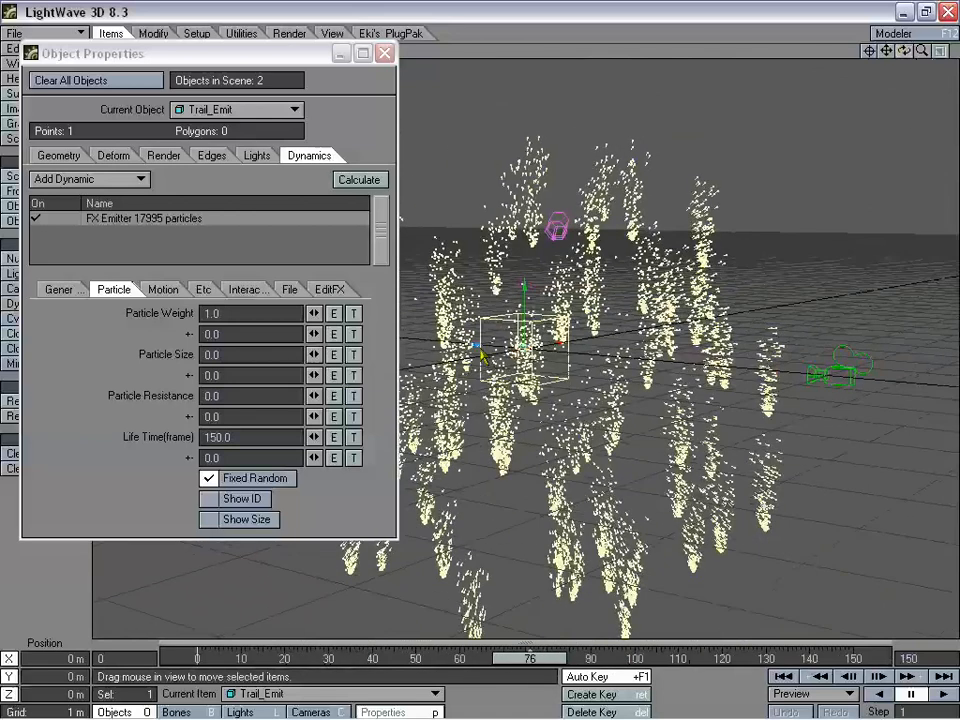
Set the weight of Trail_Emit's particles to 5.
click(239, 397)
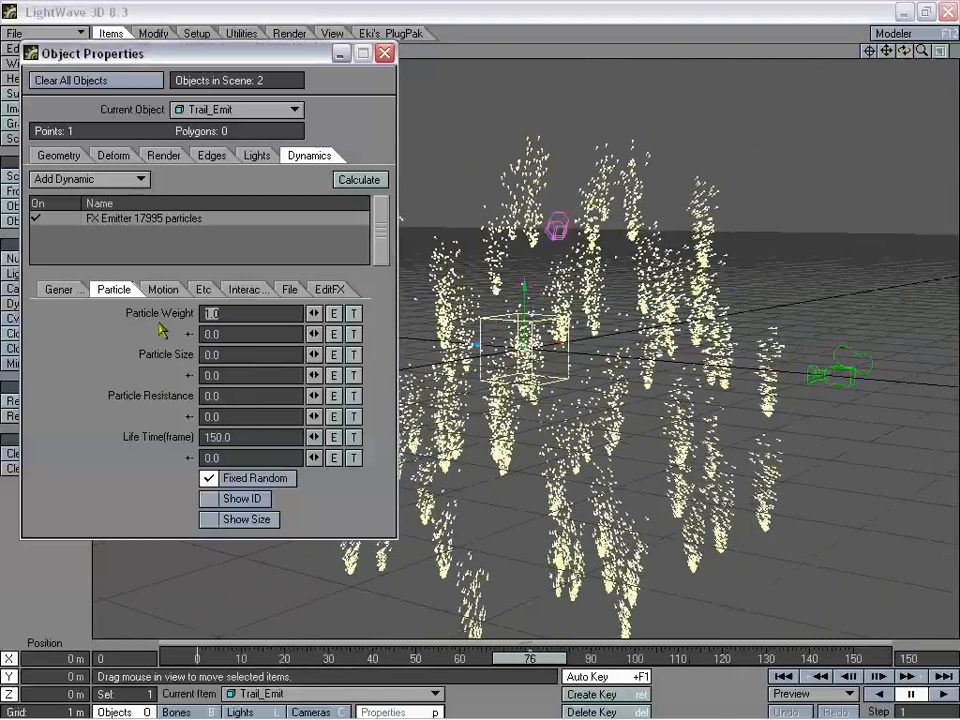
text(5)
key(Tab)
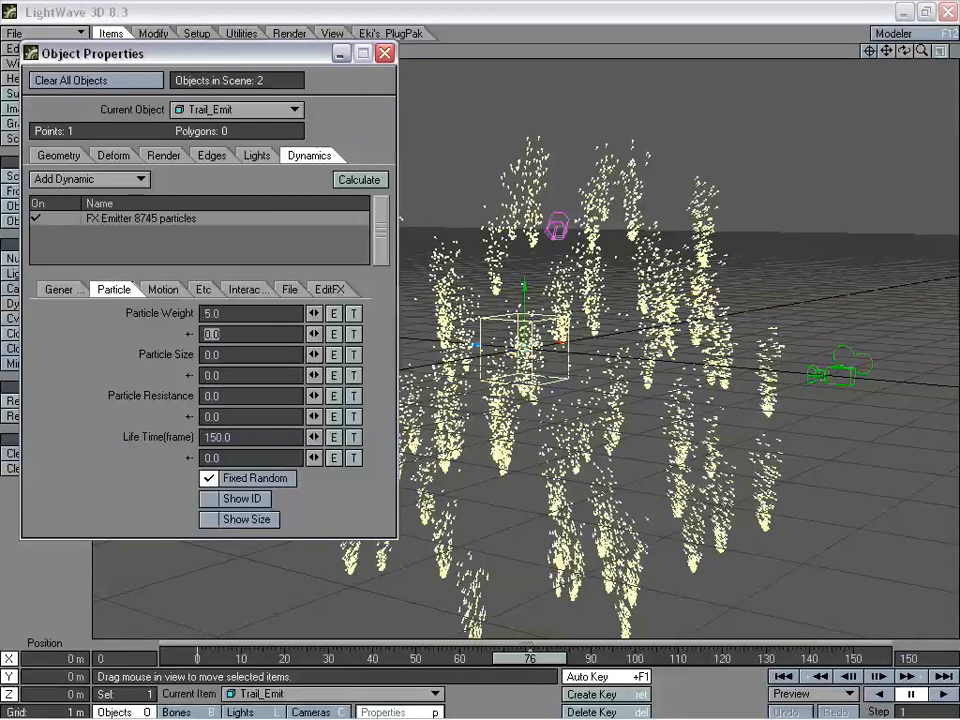
Set the weight of Trail_Emit's particles to 1 and their resistance to 2, previewing the trails along the timeline.
click(487, 668)
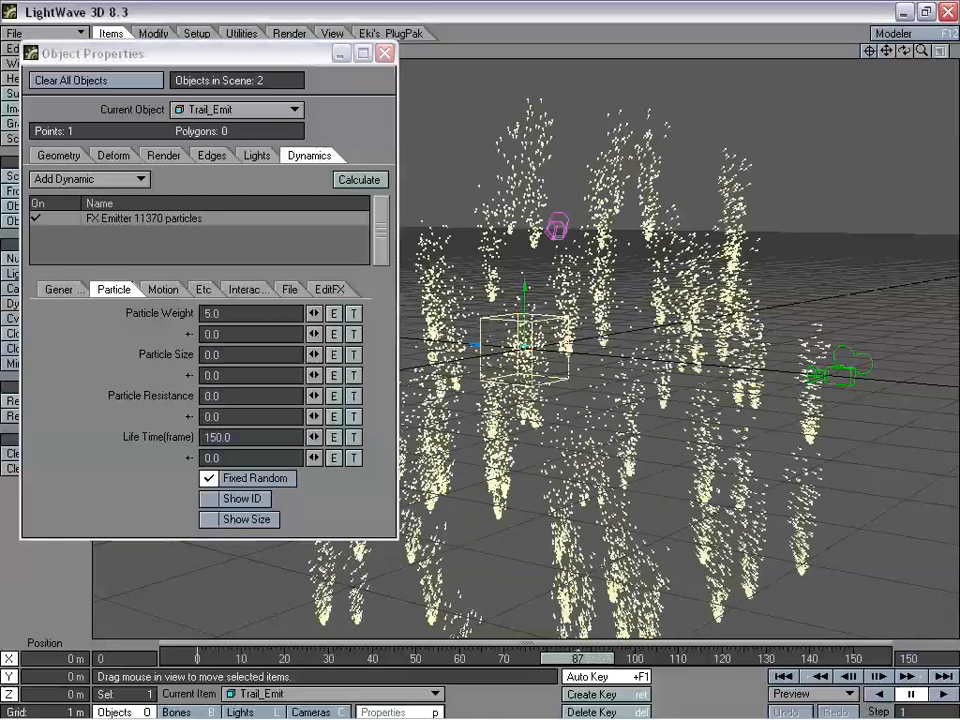
click(237, 313)
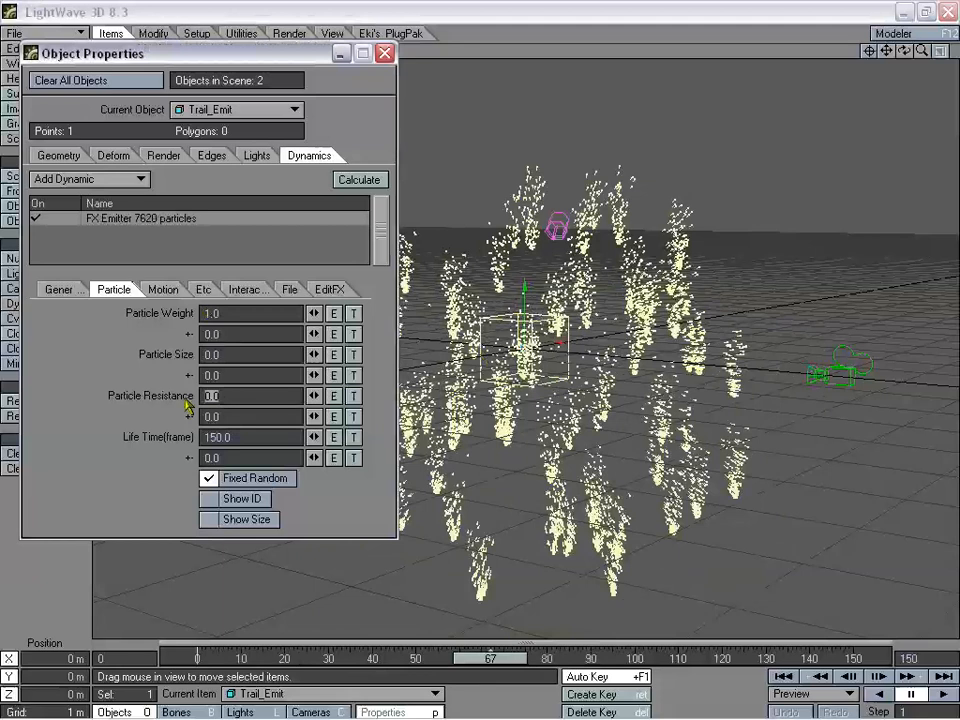
text(2)
key(Tab)
mouse_move(490, 658)
mouse_down()
mouse_move(272, 658)
mouse_move(490, 658)
mouse_up()
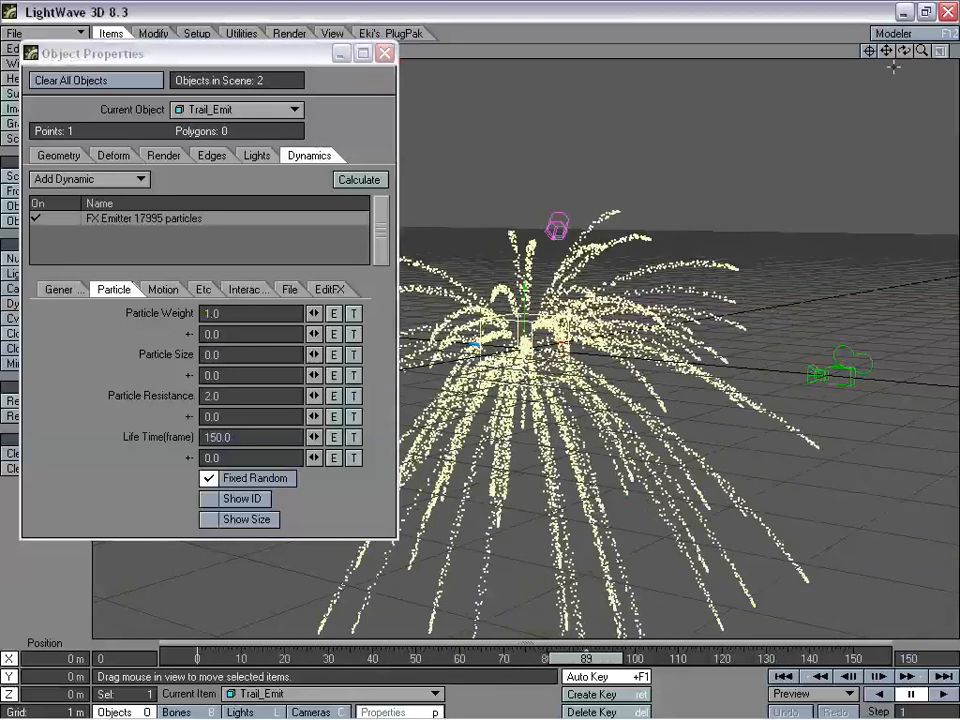
drag(921, 50, 955, 50)
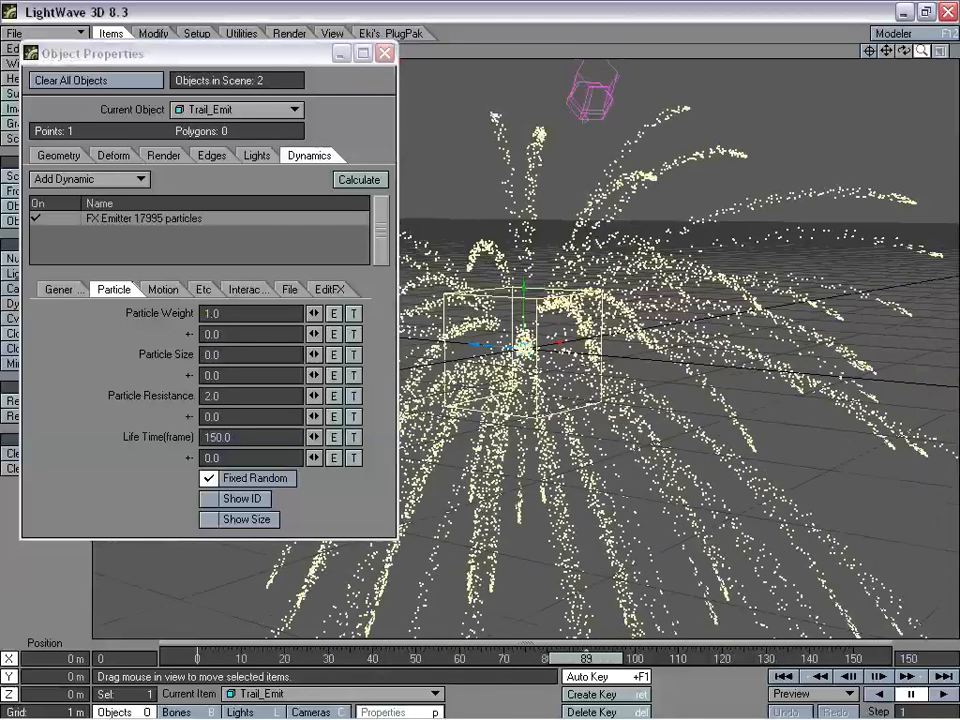
Raise Trail_Emit's particle resistance to 10 and preview the trails at several frames, both close up and from farther away.
click(230, 395)
text(10)
key(Tab)
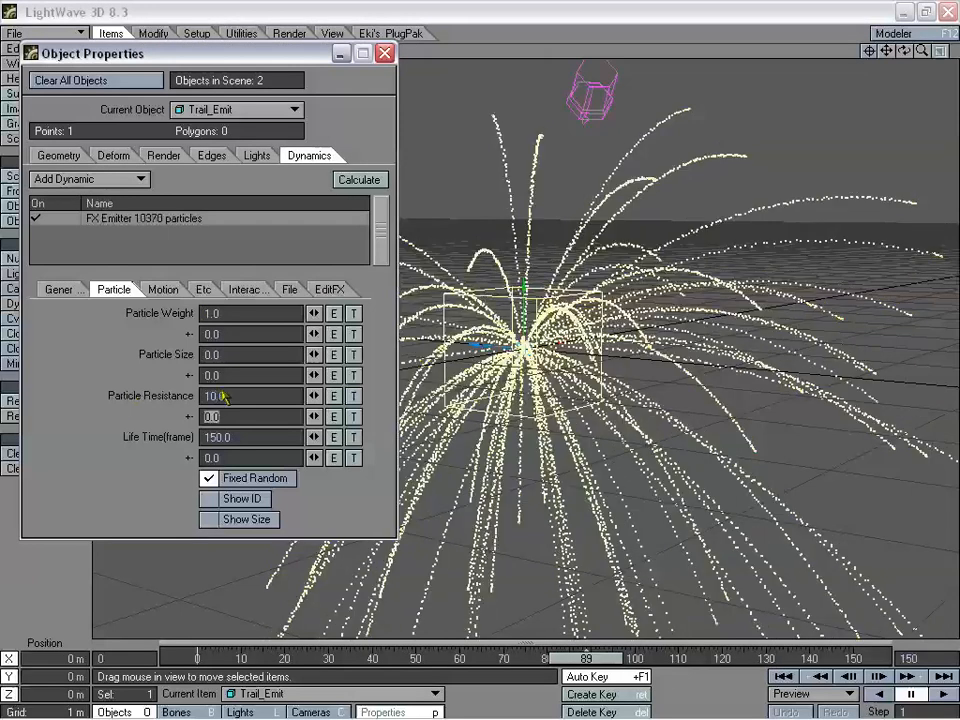
mouse_move(586, 657)
mouse_down()
mouse_move(250, 657)
mouse_move(770, 657)
mouse_move(598, 657)
mouse_up()
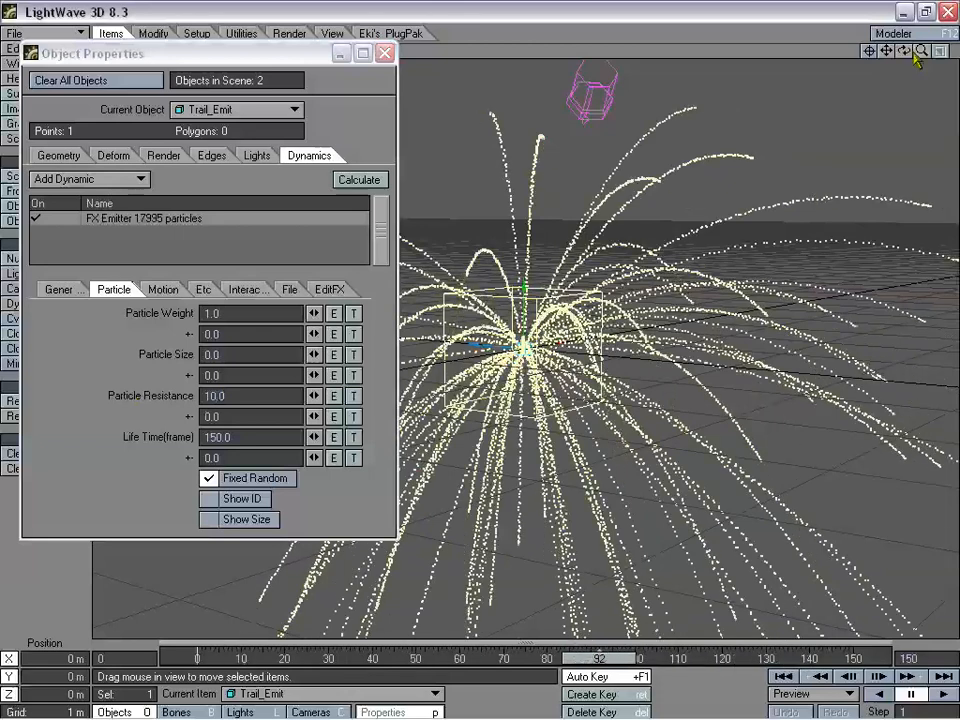
mouse_move(918, 52)
mouse_down()
mouse_move(935, 52)
mouse_move(862, 52)
mouse_move(906, 90)
mouse_move(906, 51)
mouse_up()
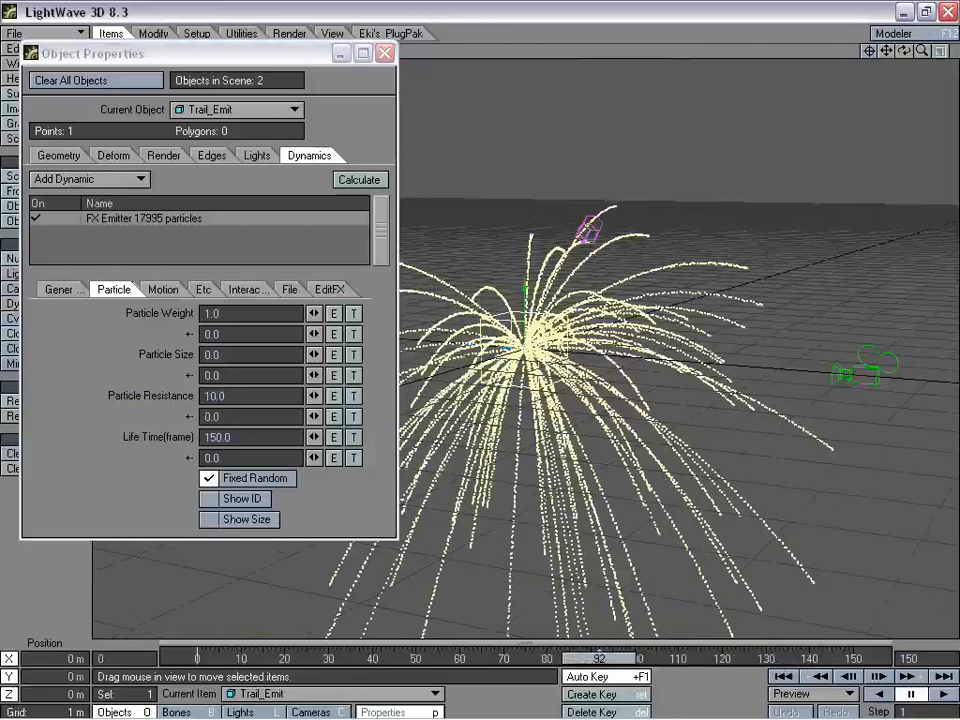
drag(598, 657, 468, 657)
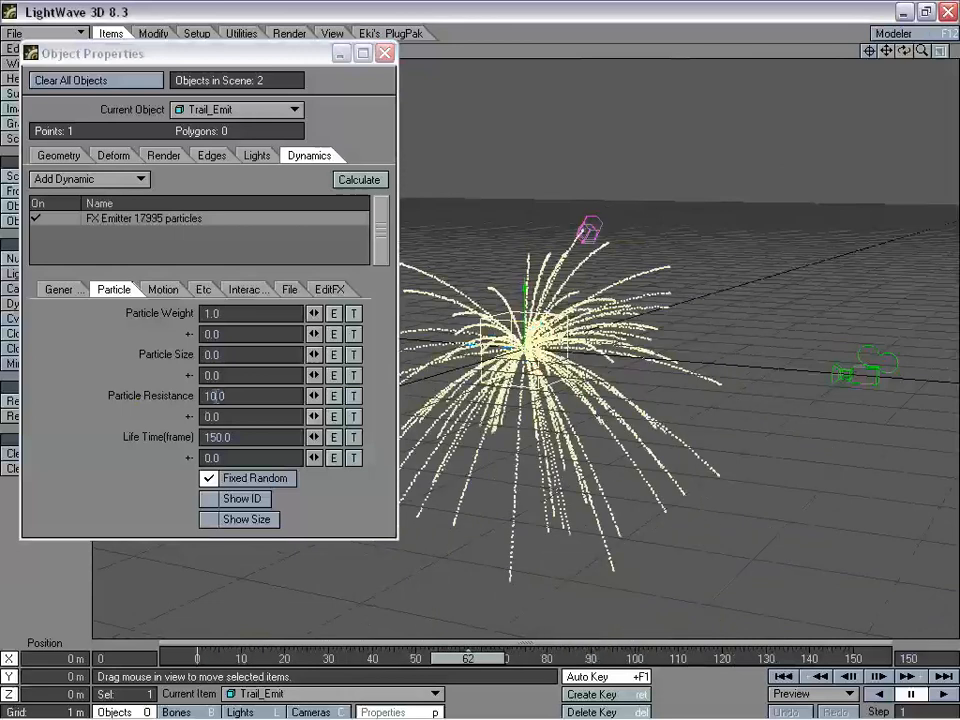
Return Trail_Emit's particle resistance to 2 and compare the trails at early and later frames.
click(181, 400)
key(Tab)
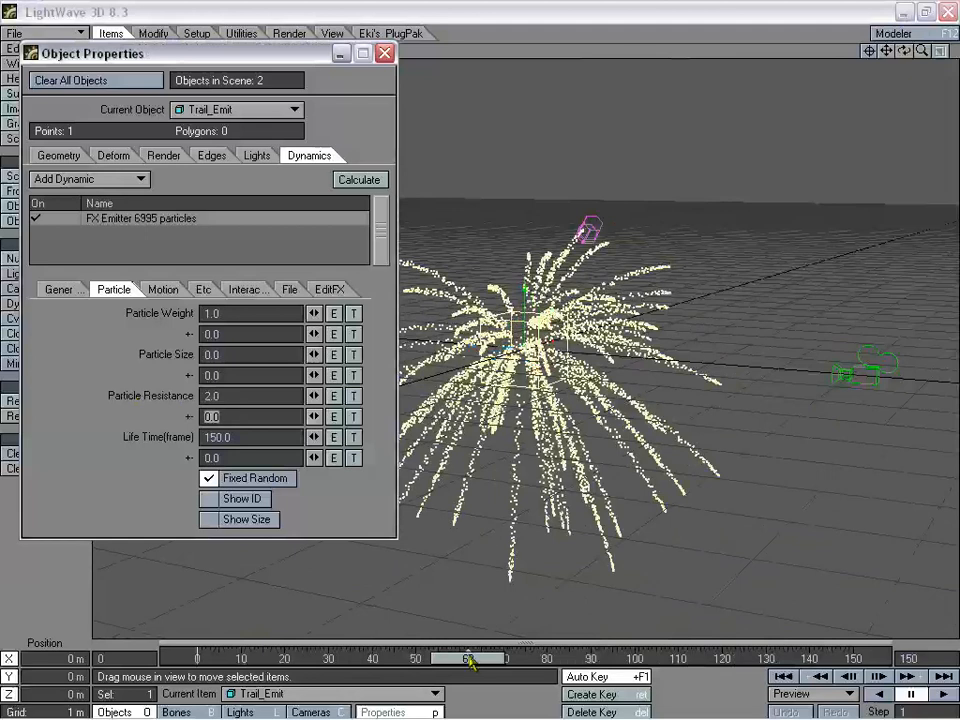
drag(470, 660, 197, 660)
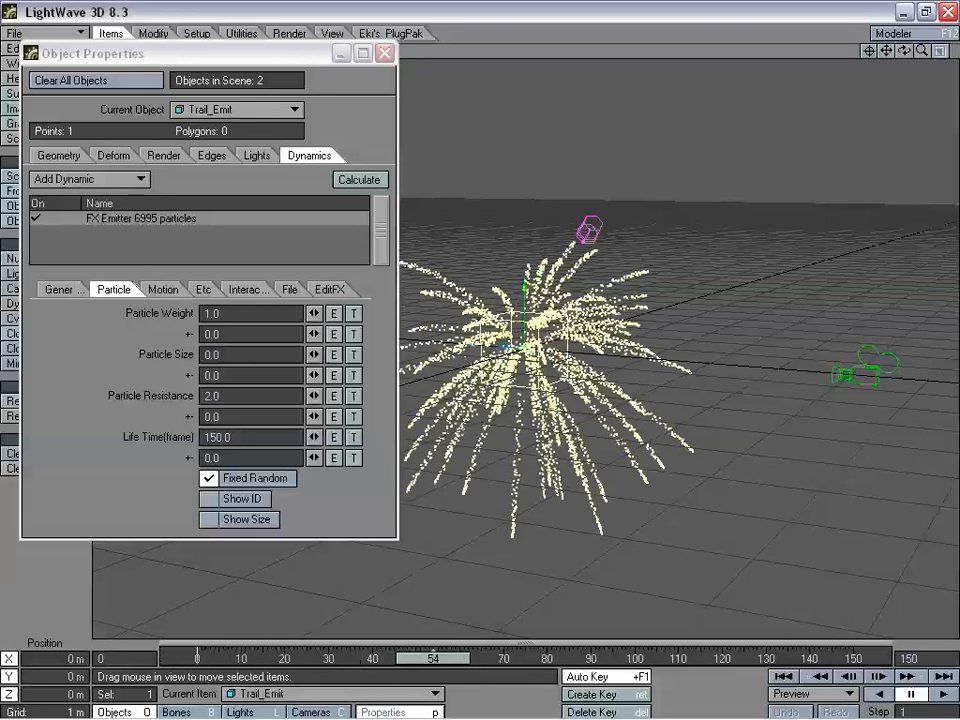
drag(431, 660, 561, 658)
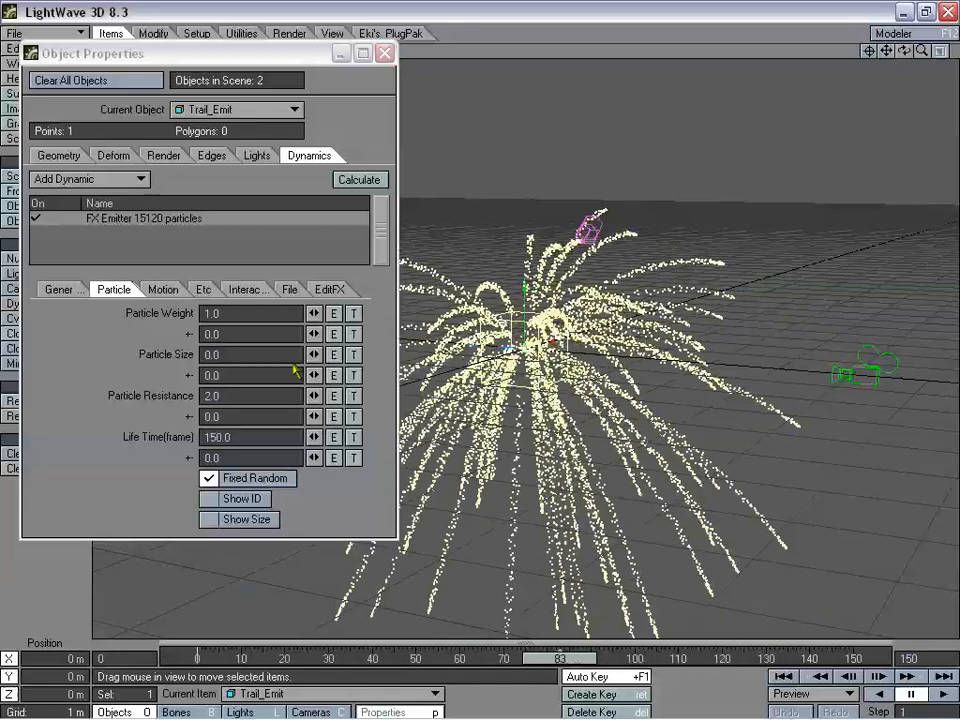
mouse_move(560, 658)
mouse_down()
mouse_move(437, 658)
mouse_move(699, 658)
mouse_move(551, 663)
mouse_up()
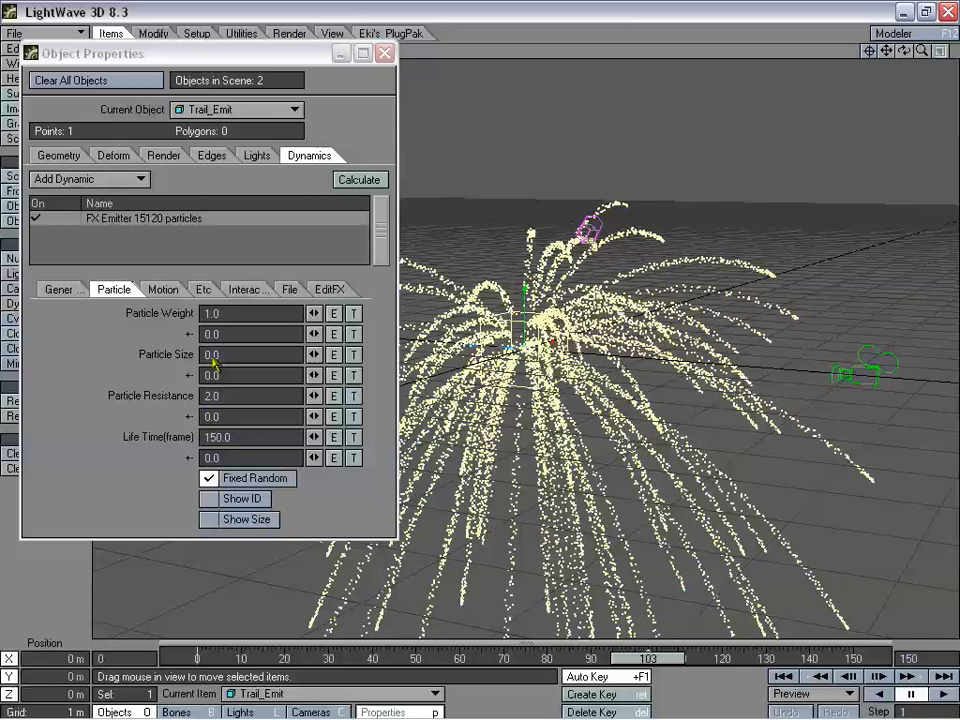
Set Trail_Emit's particle resistance back to 10 and preview the trails around frame 98.
click(225, 397)
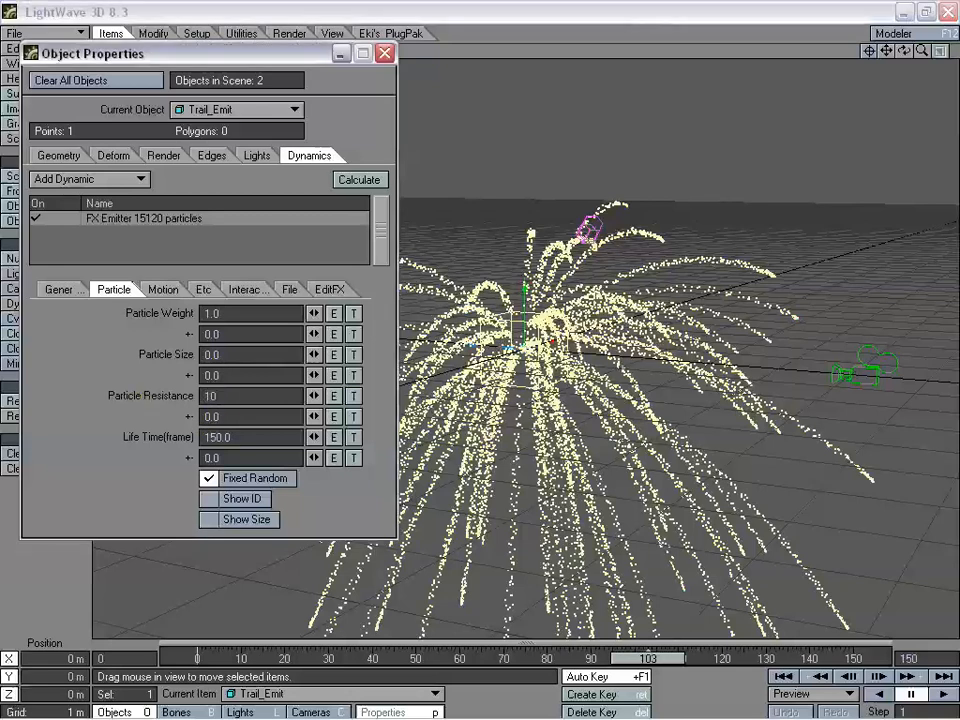
text(10)
key(Tab)
drag(628, 663, 607, 658)
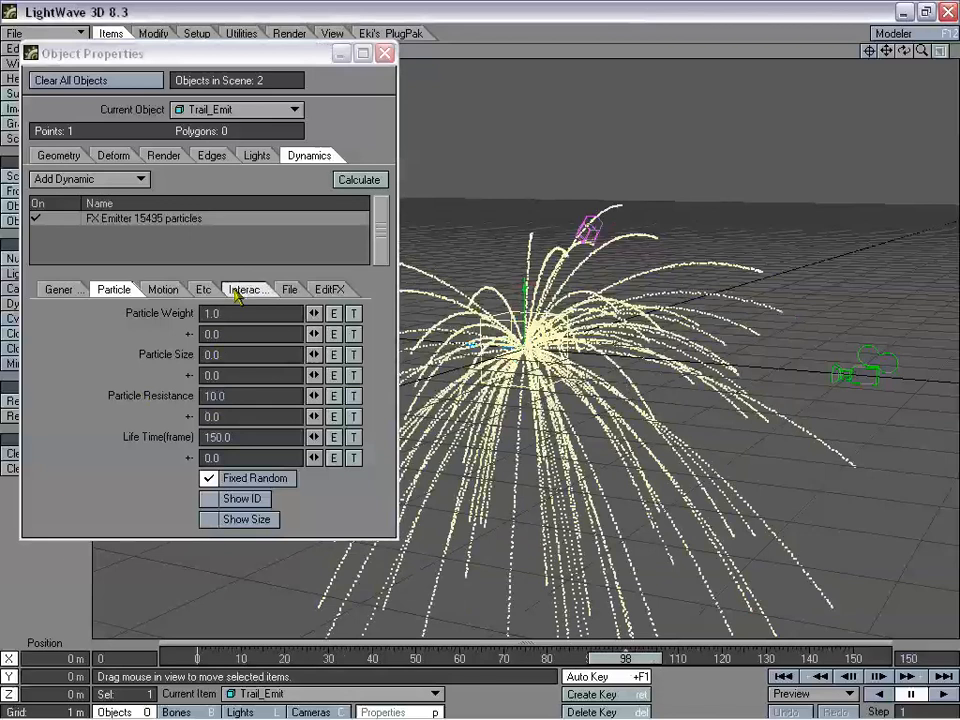
Set Trail_Emit's vibration to 3 m/s and preview the scattering of the trails around frame 83.
click(168, 291)
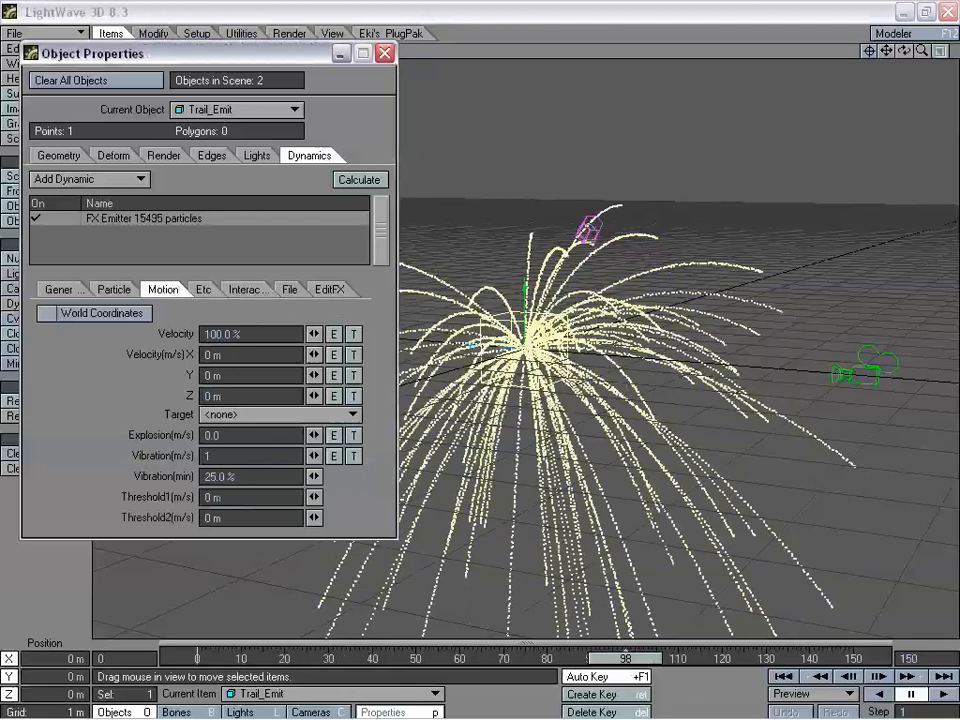
key(Tab)
drag(609, 665, 540, 663)
click(233, 455)
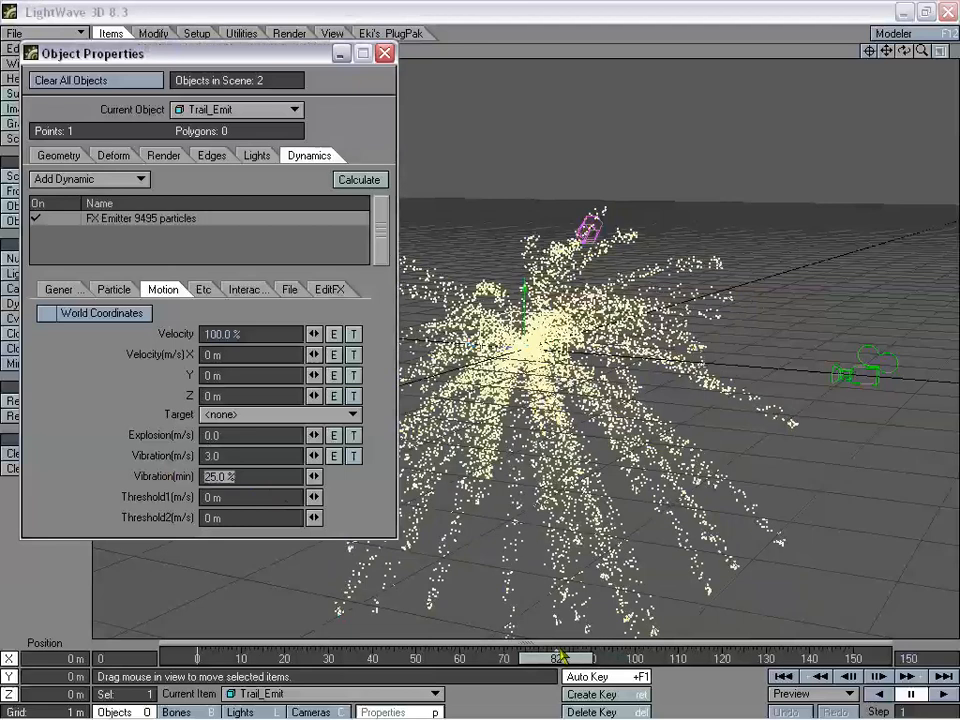
mouse_move(562, 655)
mouse_down()
mouse_move(465, 656)
mouse_move(652, 656)
mouse_move(565, 656)
mouse_up()
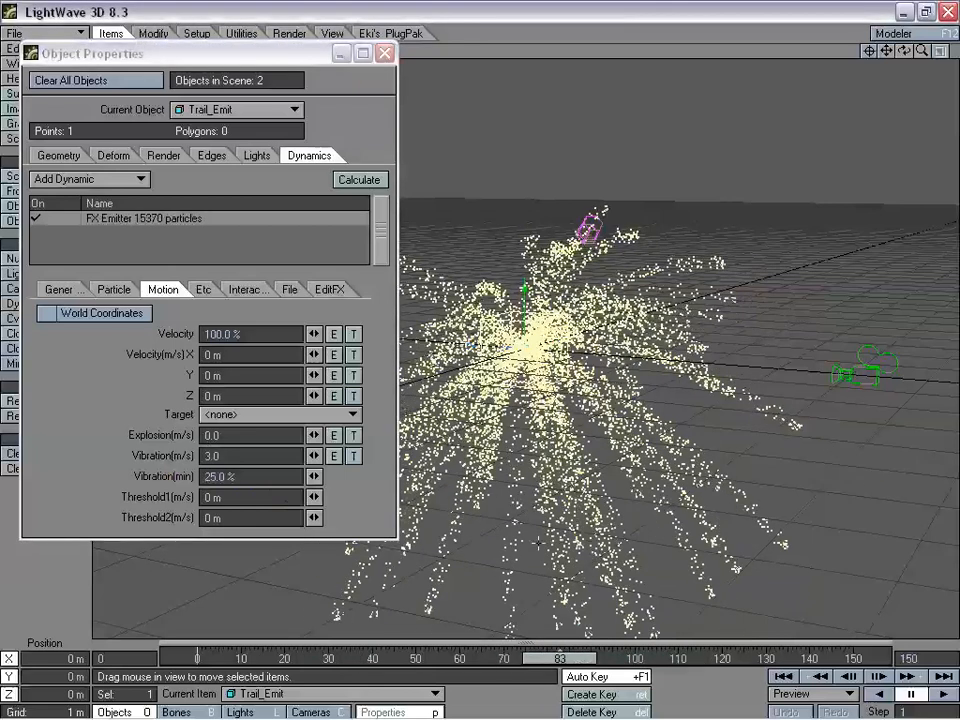
Reduce Trail_Emit's vibration to 1.75 m/s and preview the trails along the timeline and from a lower angle.
click(188, 457)
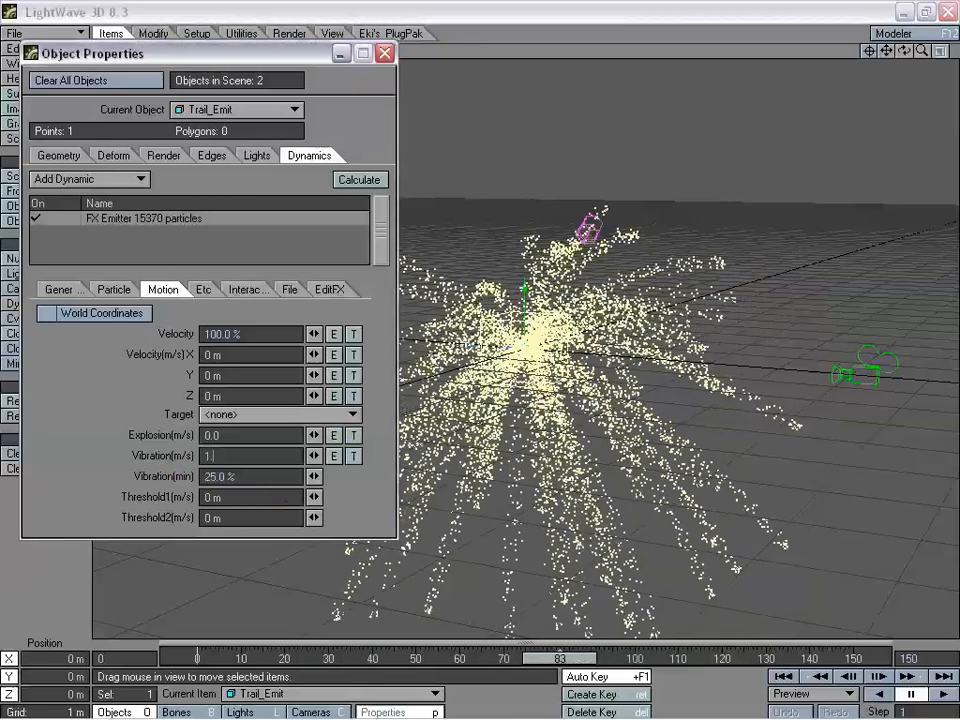
click(286, 498)
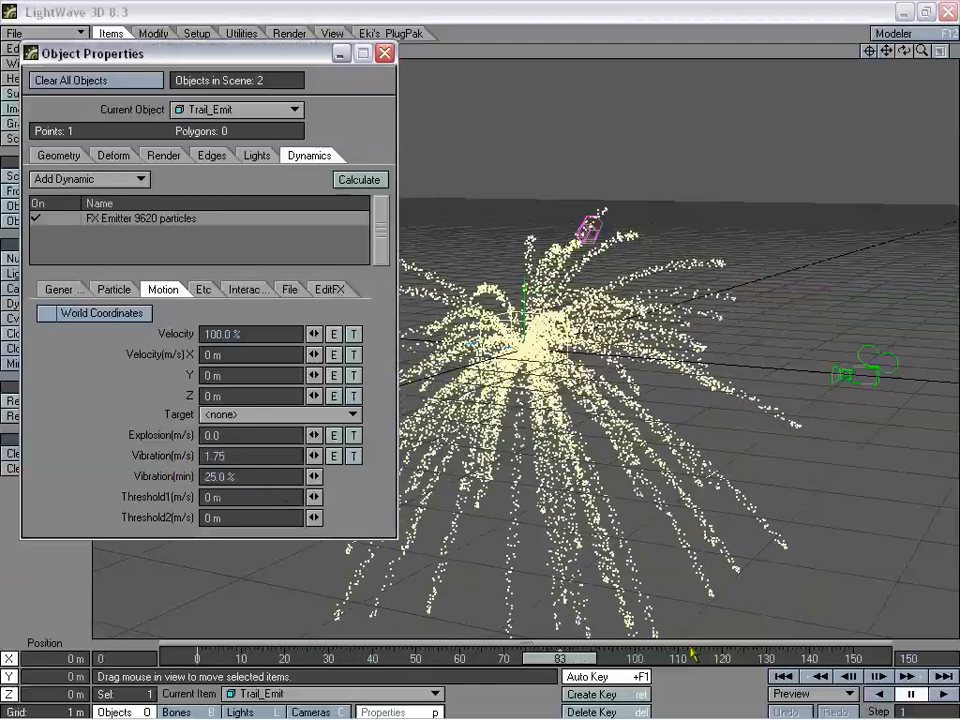
drag(565, 658, 495, 658)
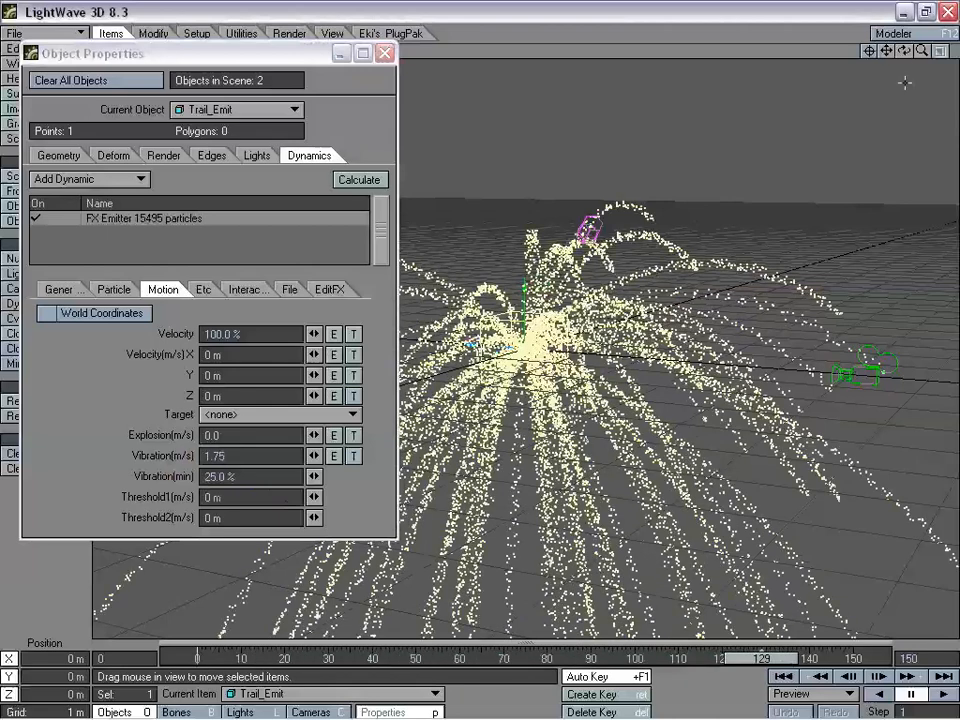
mouse_move(904, 50)
mouse_down()
mouse_move(892, 26)
mouse_move(896, 52)
mouse_move(878, 74)
mouse_move(884, 52)
mouse_move(926, 48)
mouse_move(880, 52)
mouse_move(921, 52)
mouse_move(902, 66)
mouse_up()
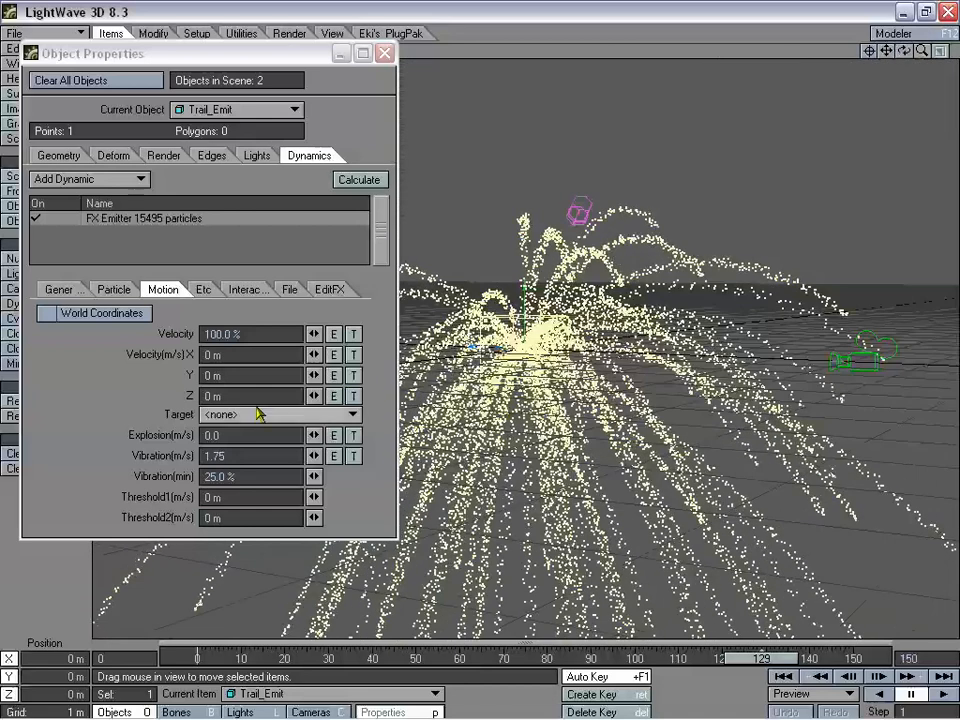
Set Trail_Emit's birth rate to 30 and preview the trails up to frame 150 from several angles.
click(66, 289)
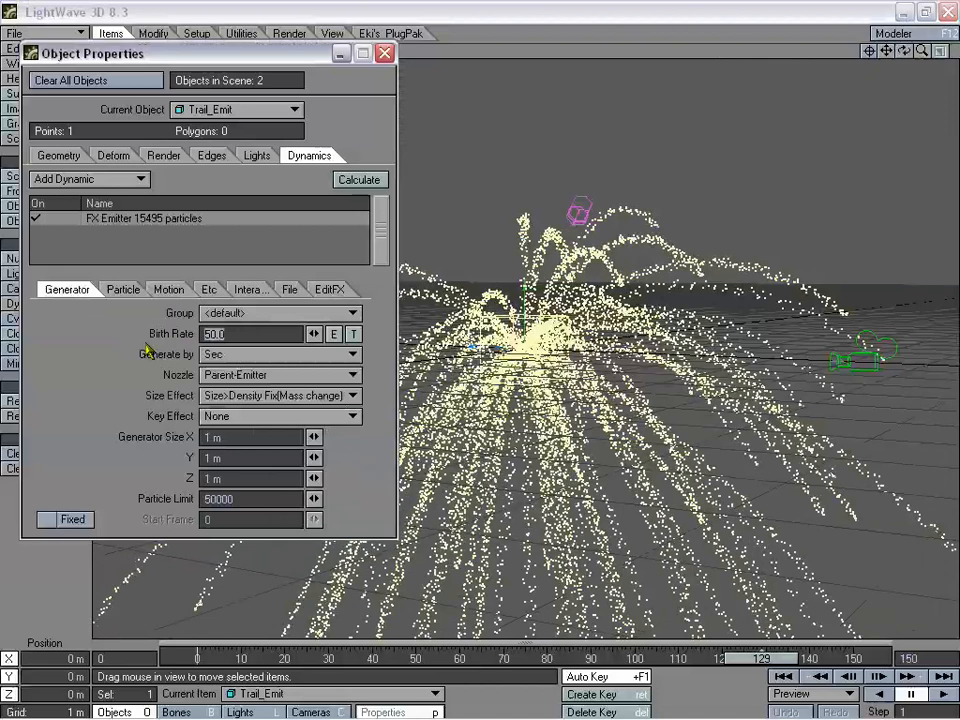
text(30)
key(Tab)
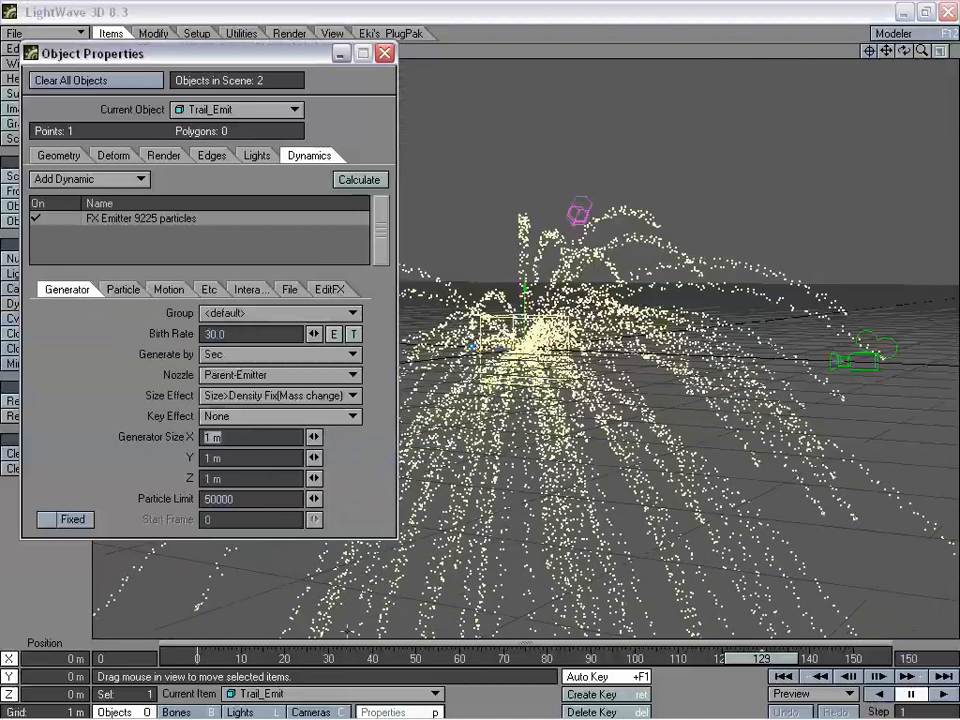
mouse_move(792, 655)
mouse_down()
mouse_move(225, 657)
mouse_move(880, 657)
mouse_move(200, 657)
mouse_move(866, 657)
mouse_move(289, 657)
mouse_move(577, 657)
mouse_up()
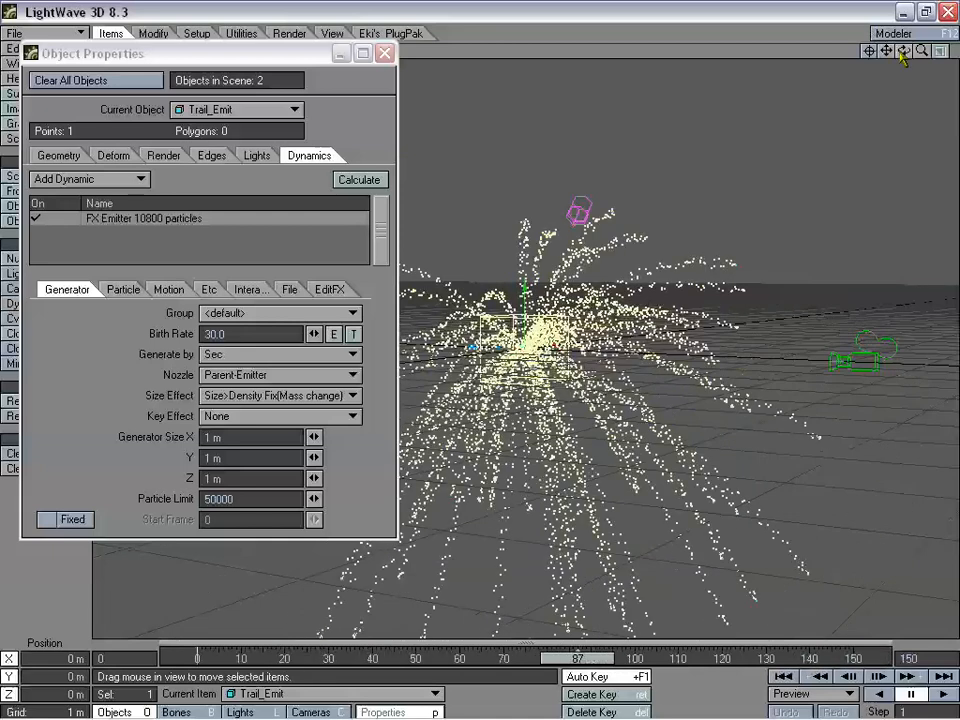
drag(903, 57, 898, 115)
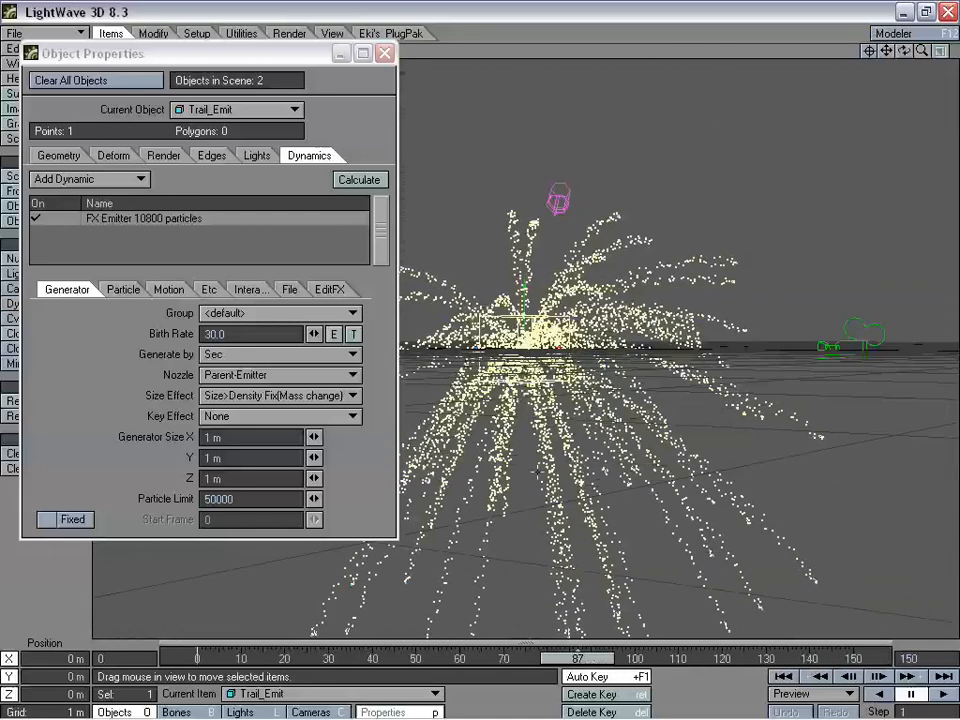
drag(600, 660, 855, 658)
drag(909, 50, 891, 122)
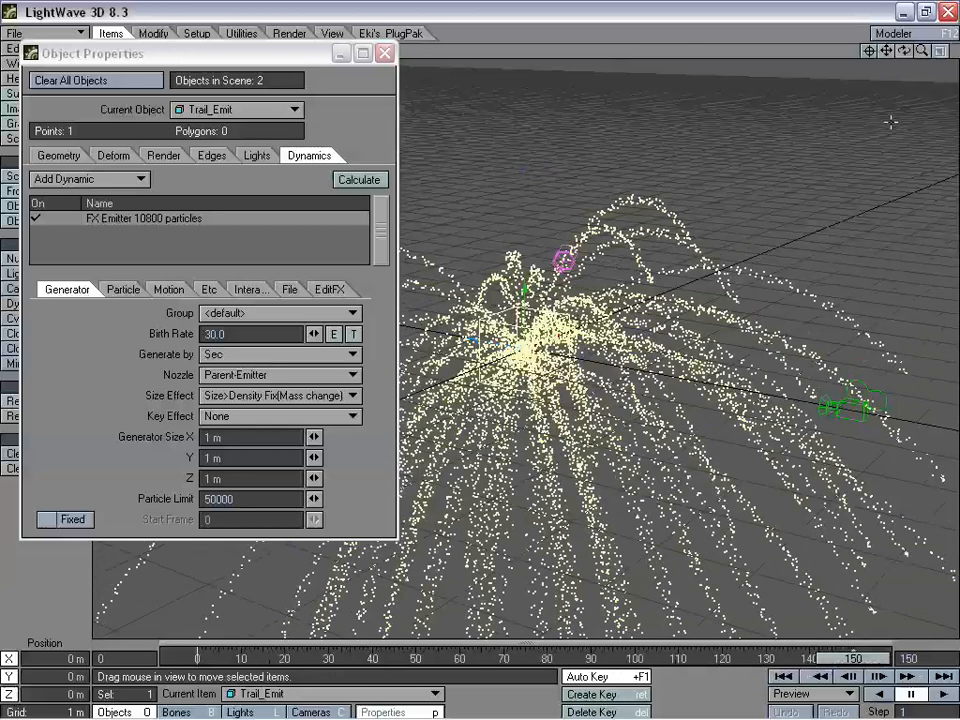
drag(862, 659, 581, 659)
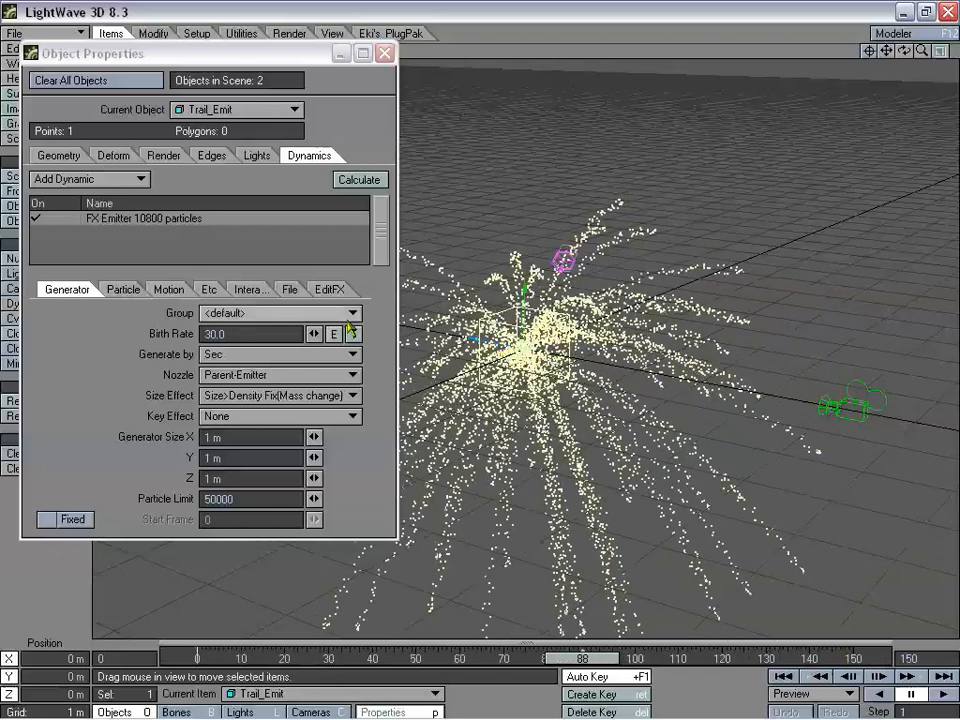
Set the resistance of Trail_Emit's particles to 5.
click(160, 290)
click(116, 289)
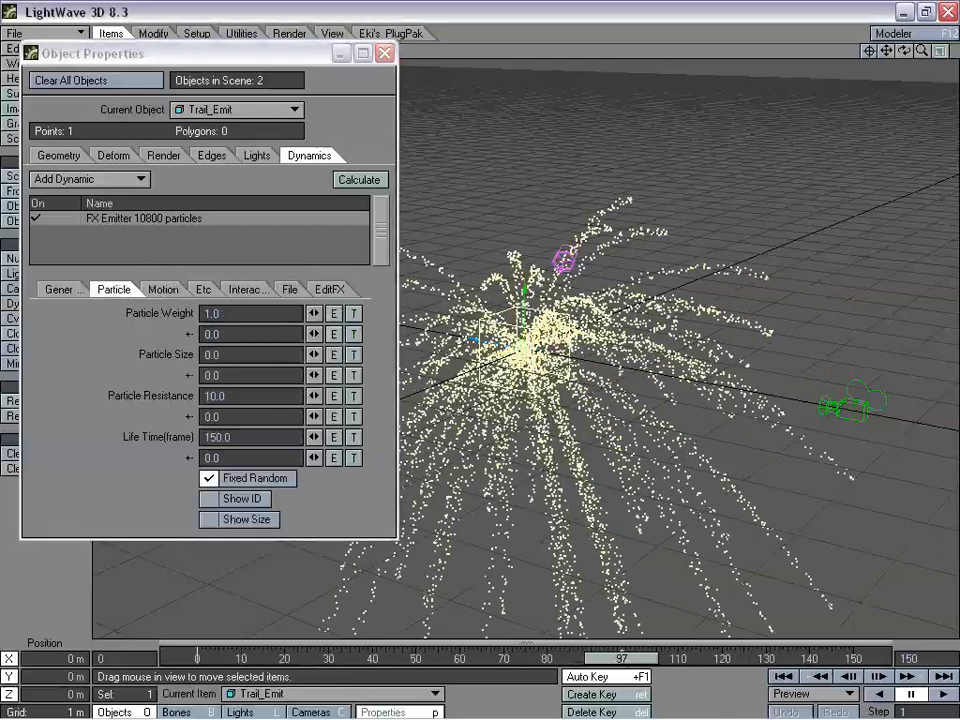
click(214, 396)
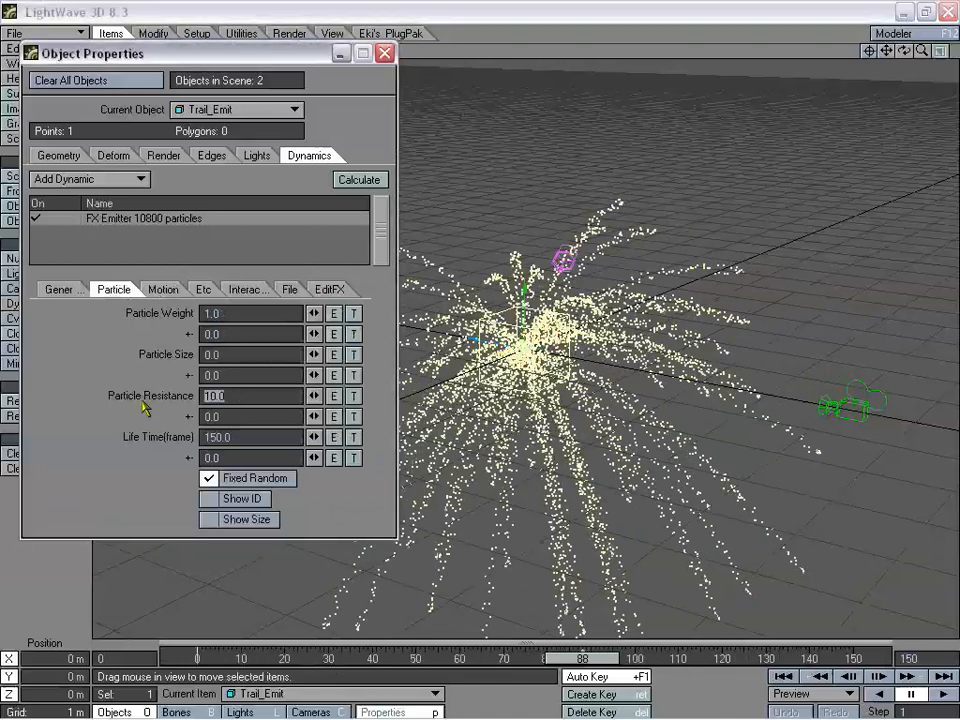
text(5)
key(Tab)
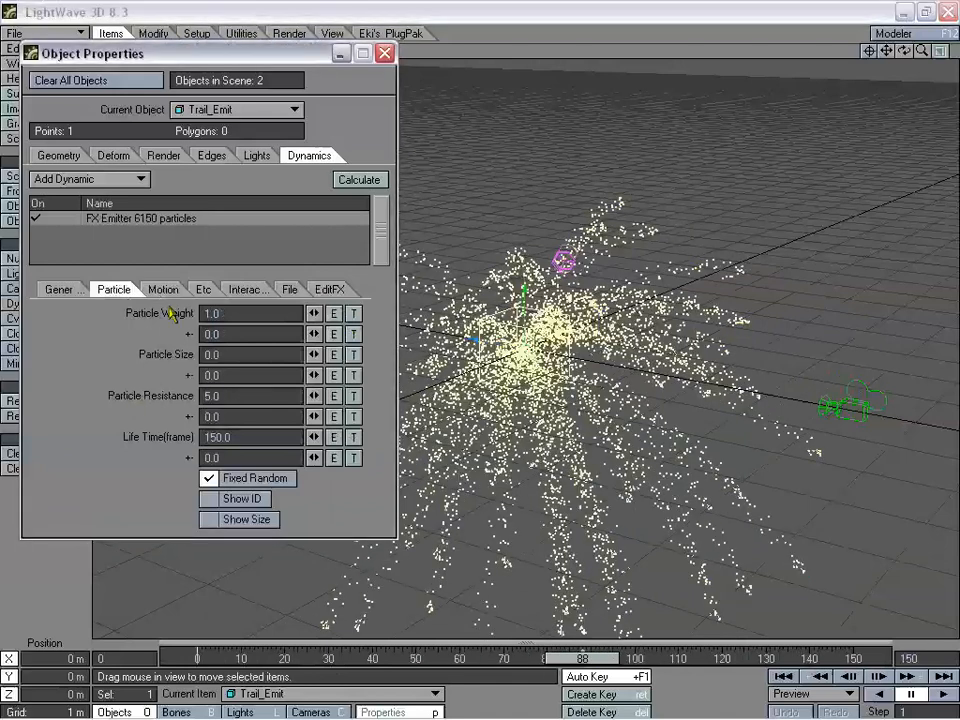
Set Trail_Emit's vibration to 1 m/s and preview the trails at several frames from a lower angle.
click(163, 289)
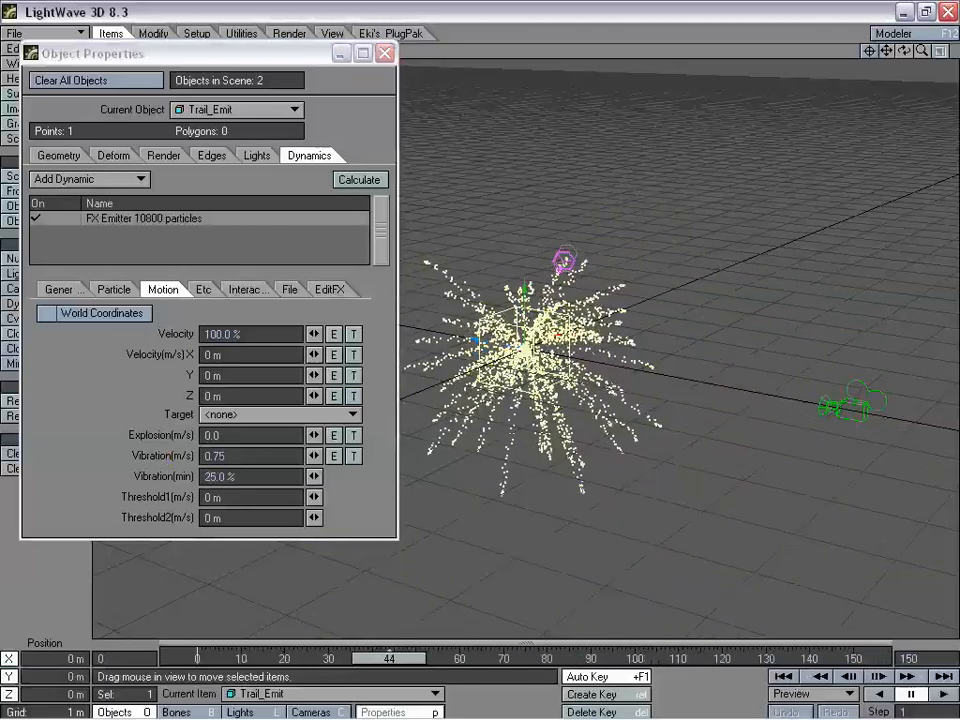
click(244, 457)
key(Tab)
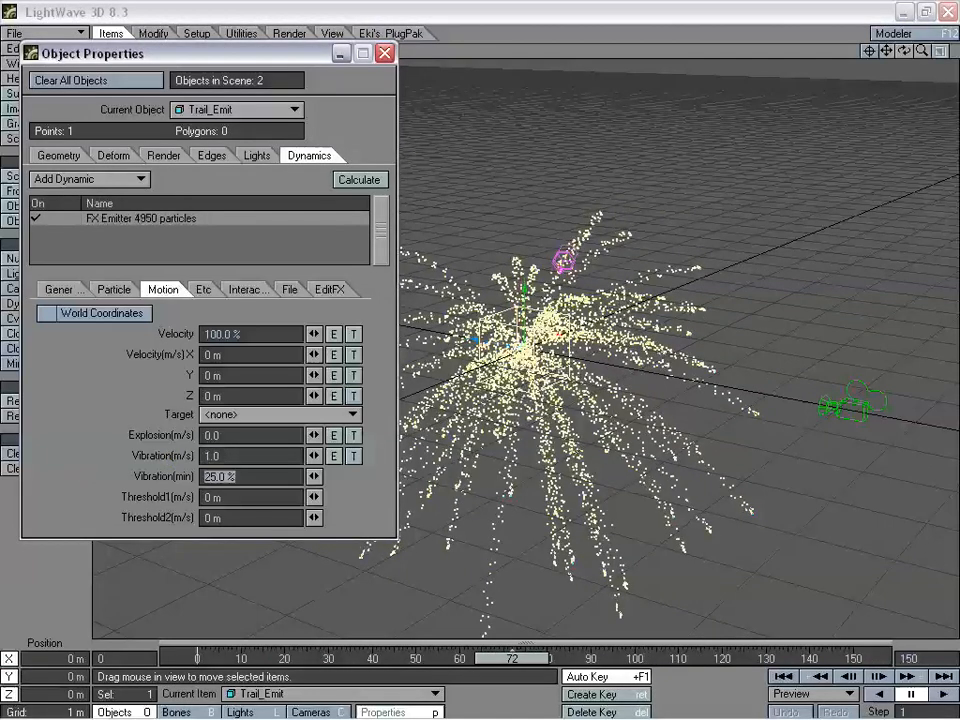
drag(520, 661, 699, 661)
mouse_move(904, 50)
mouse_down()
mouse_move(904, 24)
mouse_move(904, 47)
mouse_up()
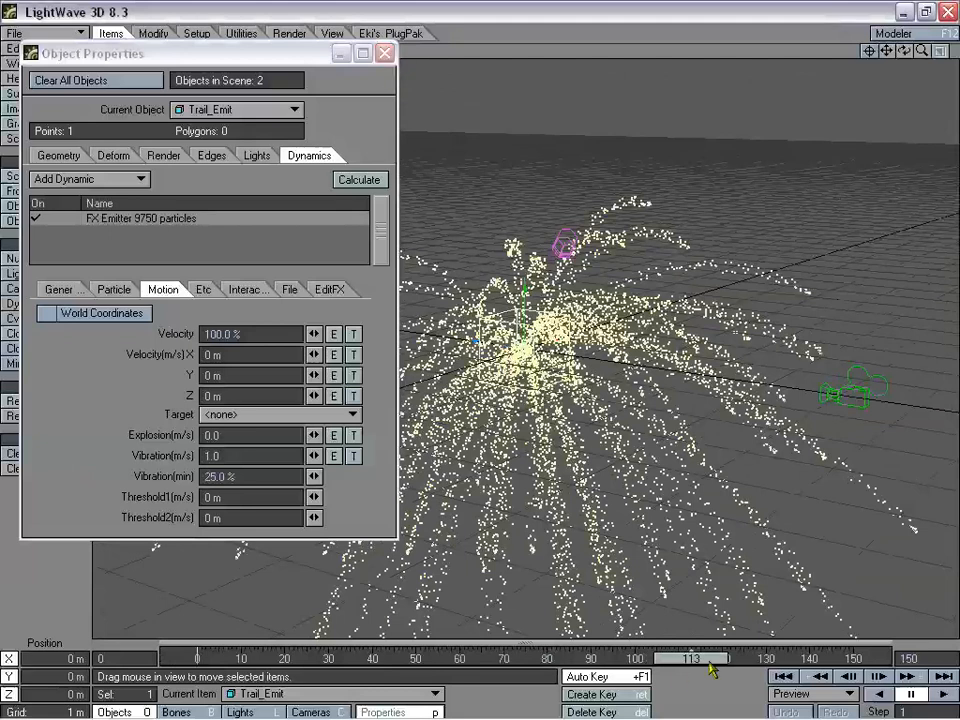
mouse_move(708, 664)
mouse_down()
mouse_move(200, 664)
mouse_move(717, 664)
mouse_up()
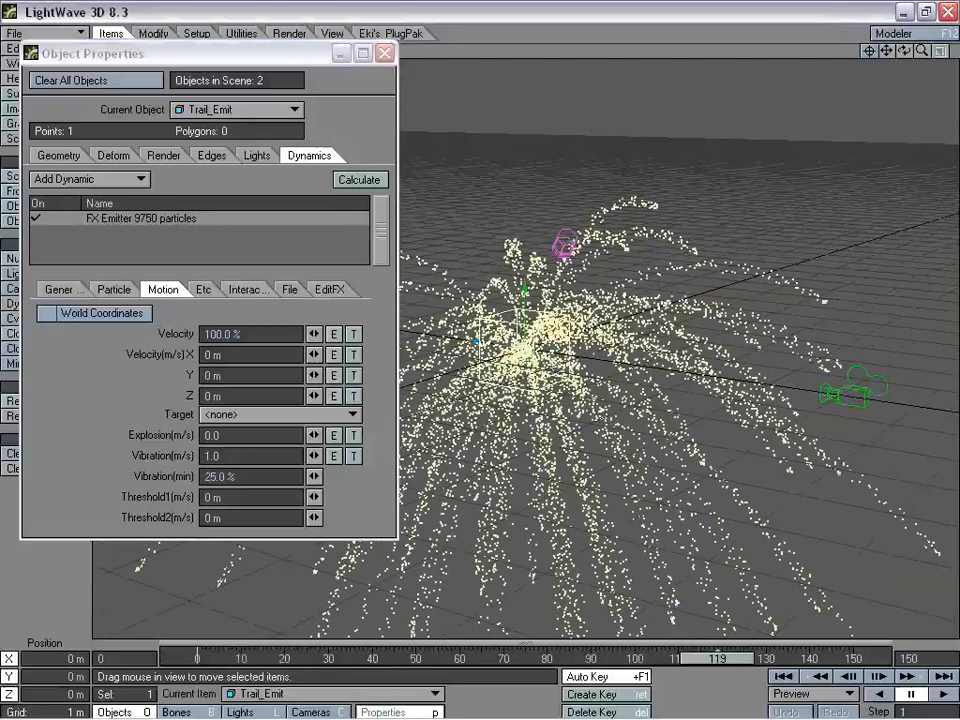
Set the lifetime of Trail_Emit's particles to 75 frames and preview the trails at several frames, including 71 and 52.
click(113, 289)
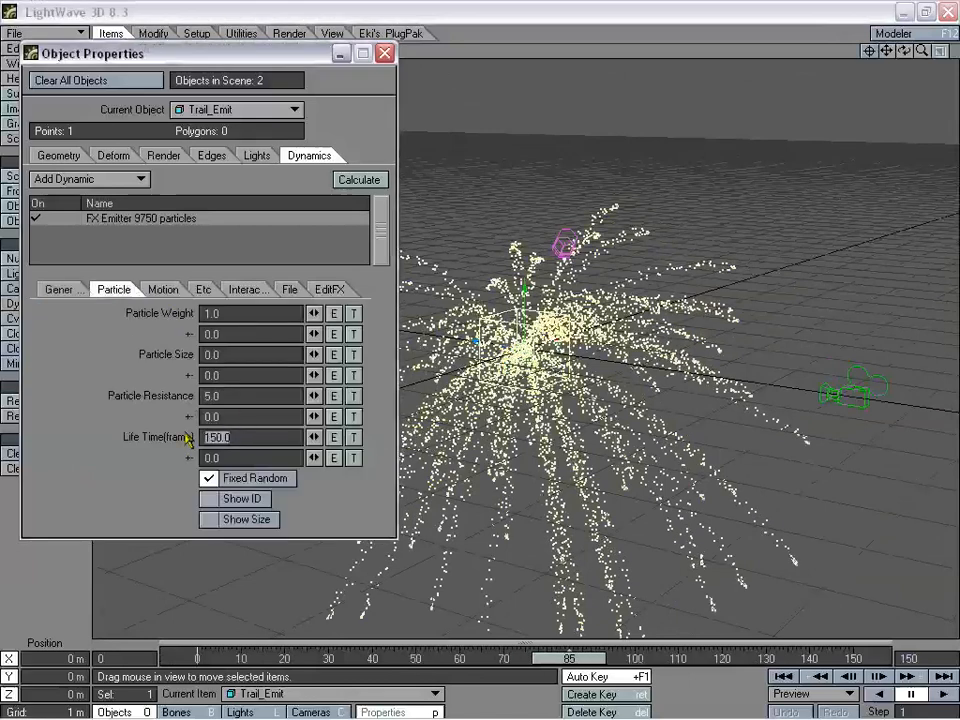
key(Return)
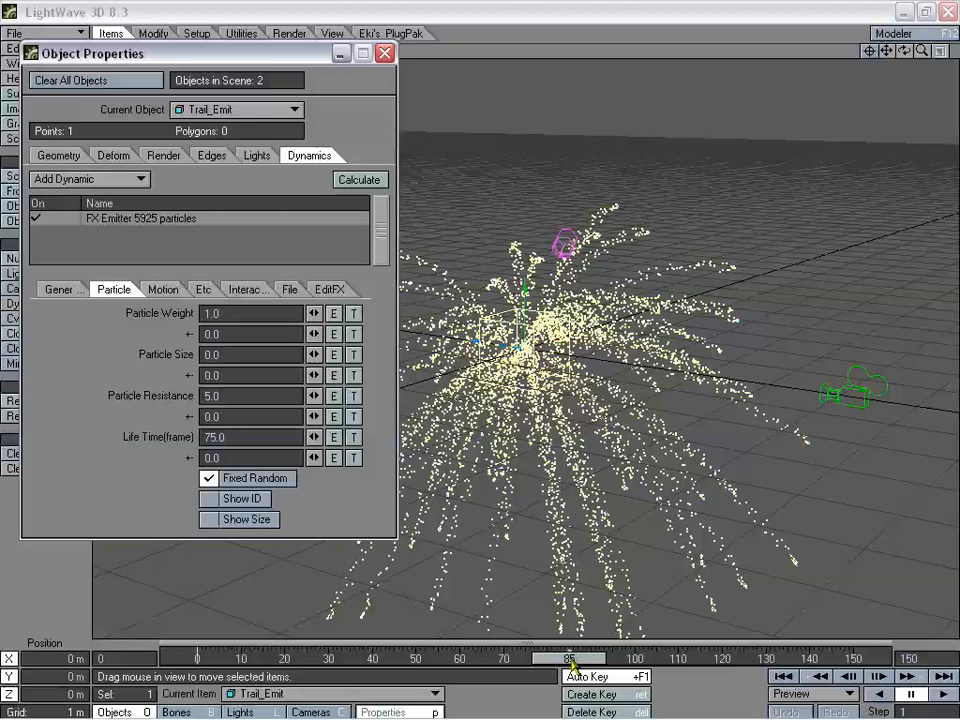
drag(573, 666, 341, 658)
mouse_move(415, 658)
mouse_down()
mouse_move(840, 658)
mouse_move(276, 658)
mouse_move(398, 658)
mouse_up()
drag(463, 658, 507, 658)
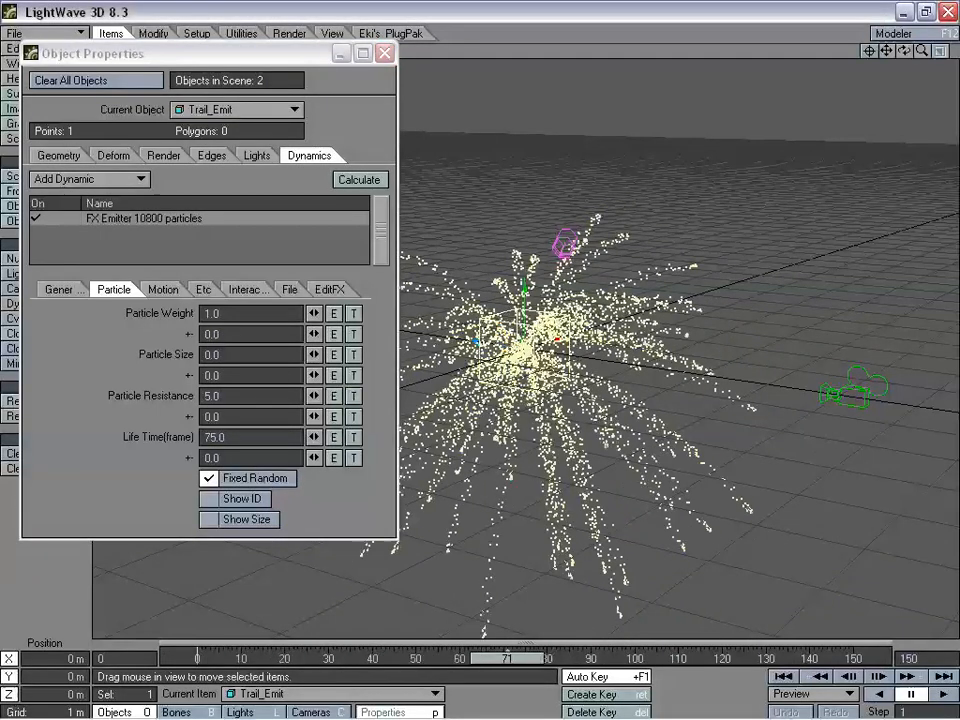
drag(437, 658, 415, 658)
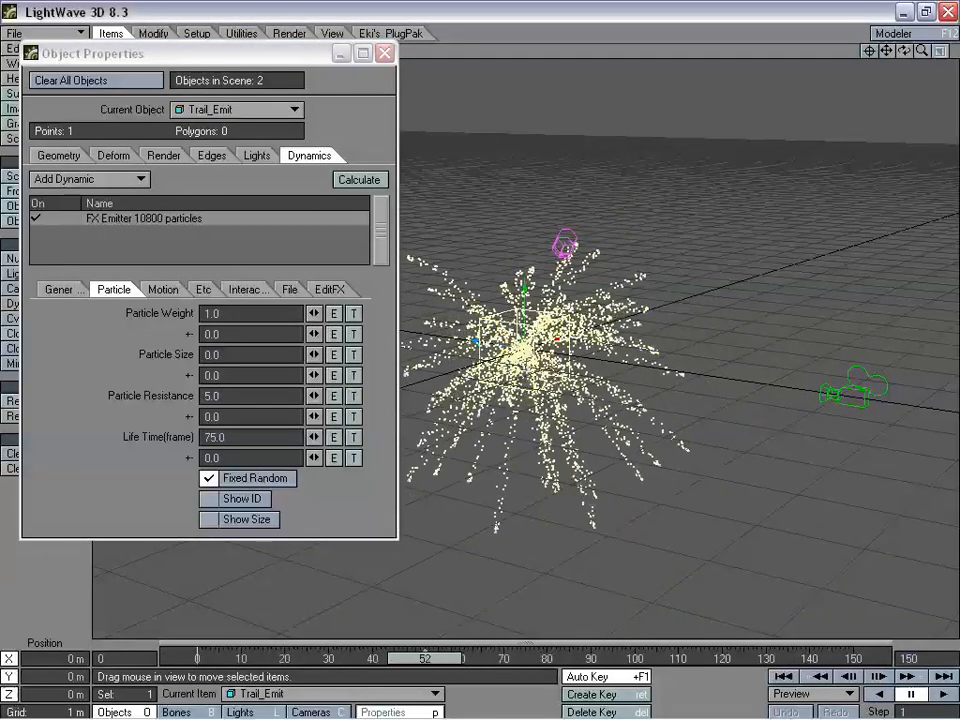
Set the lifetime of Trail_Emit's particles to 50 frames, preview the trails up to frame 150, and close the object's properties.
click(252, 436)
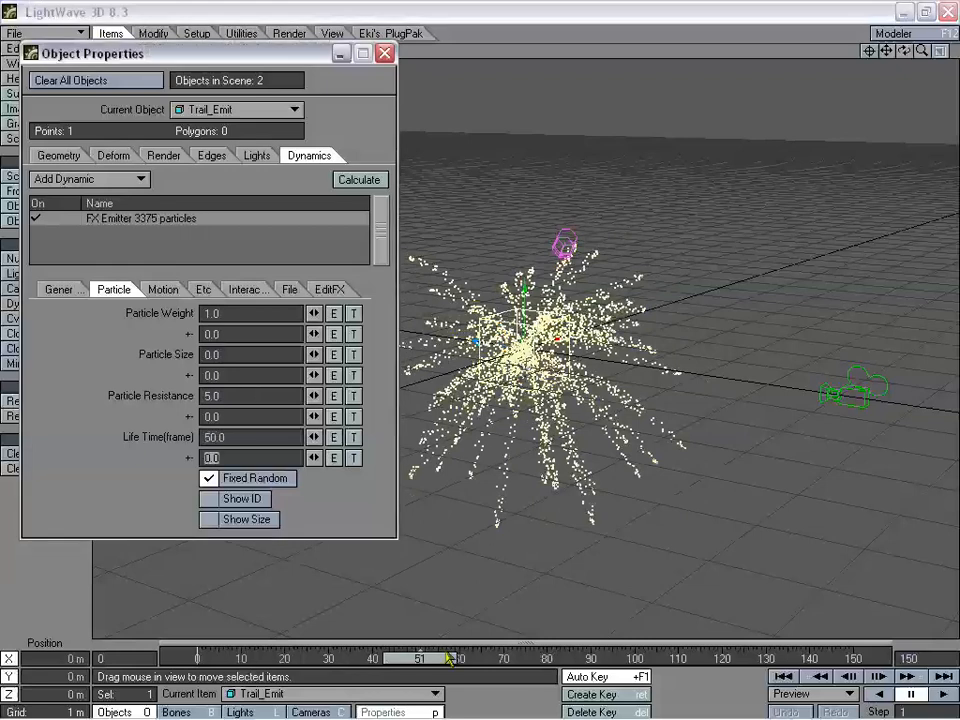
drag(450, 658, 490, 658)
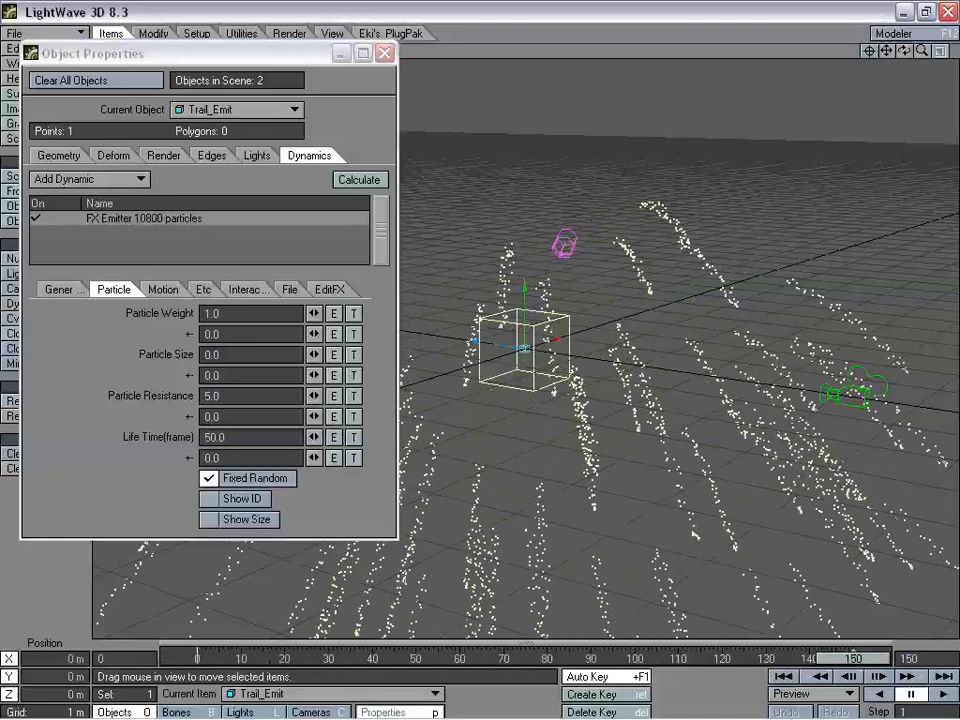
mouse_move(853, 658)
mouse_down()
mouse_move(197, 658)
mouse_move(852, 658)
mouse_move(222, 658)
mouse_move(700, 658)
mouse_move(621, 658)
mouse_up()
click(385, 53)
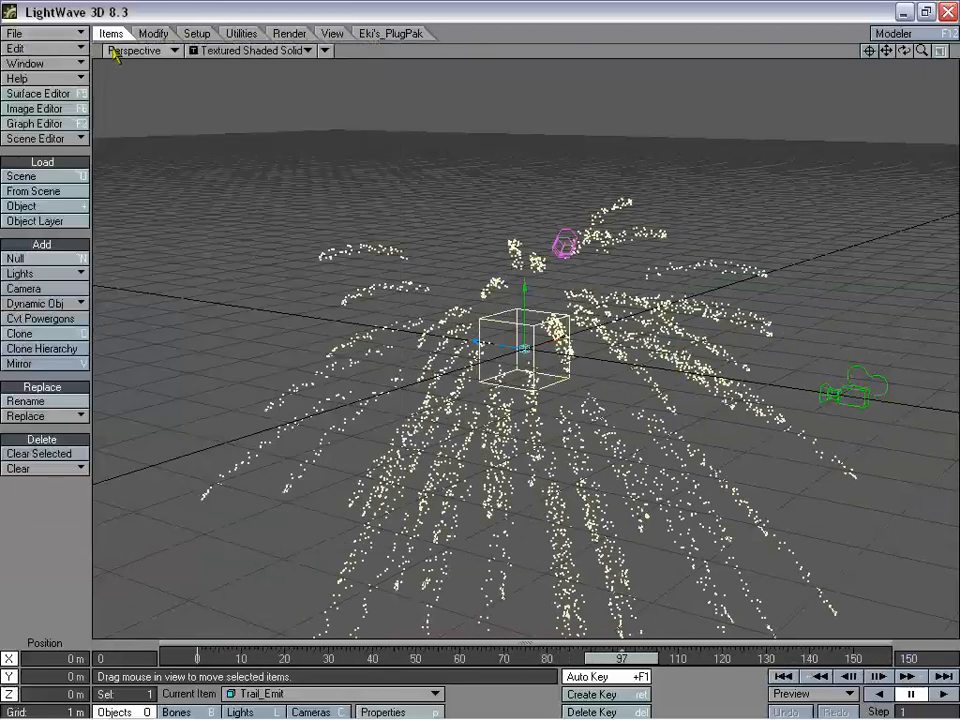
Show the scene through the camera at frame 0 and make the camera the selected item.
click(140, 50)
click(110, 76)
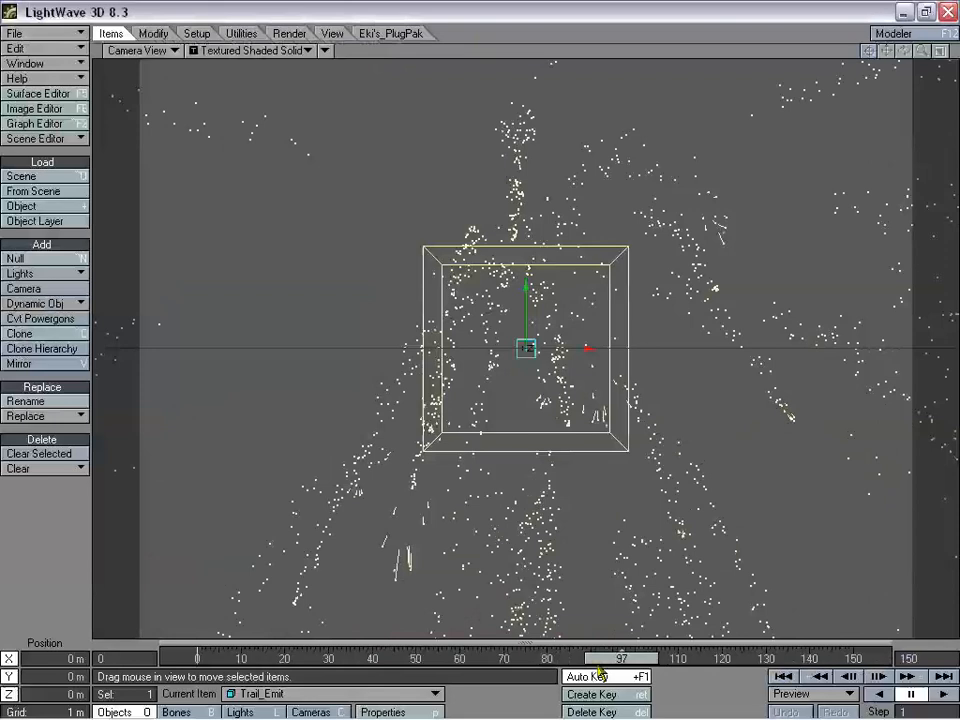
drag(617, 658, 197, 658)
key(shift+c)
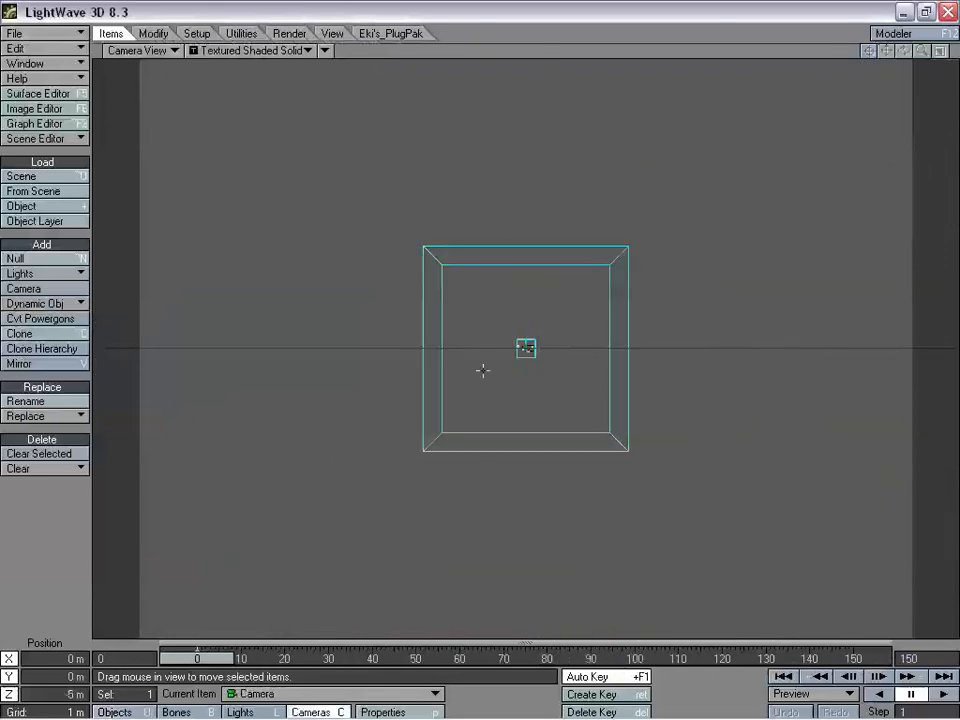
Move the camera back and down to about X -2.13, Y -4.5, Z -21.5 m and rotate it to look slightly upward at the burst.
drag(482, 371, 499, 320)
right_drag(499, 320, 499, 371)
key(y)
drag(499, 315, 518, 287)
key(t)
right_drag(518, 287, 518, 350)
right_drag(492, 150, 492, 182)
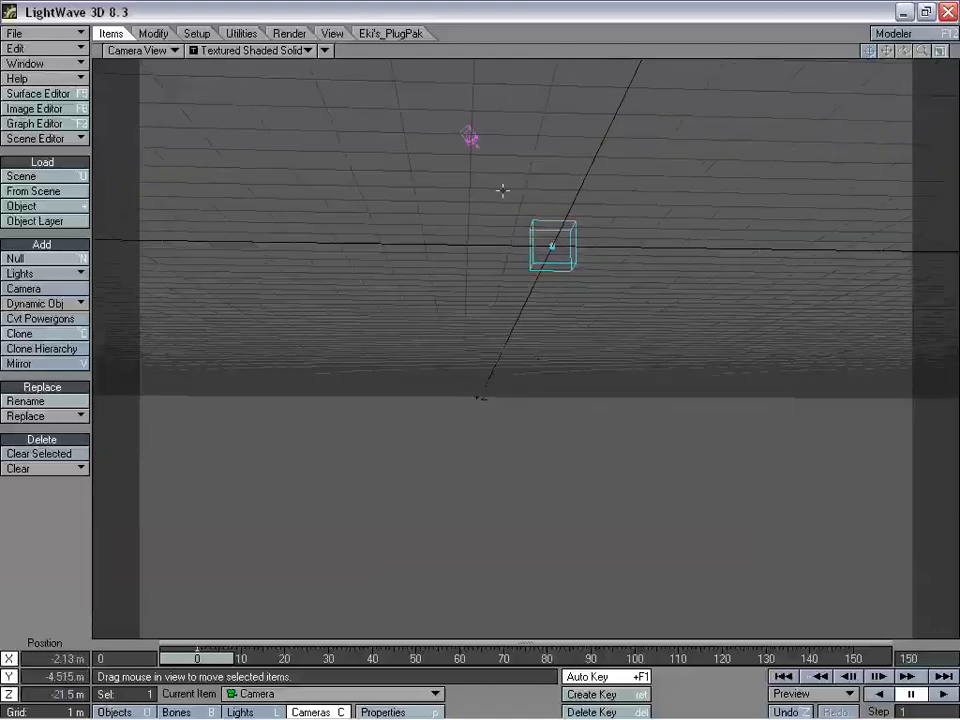
key(y)
drag(565, 267, 536, 287)
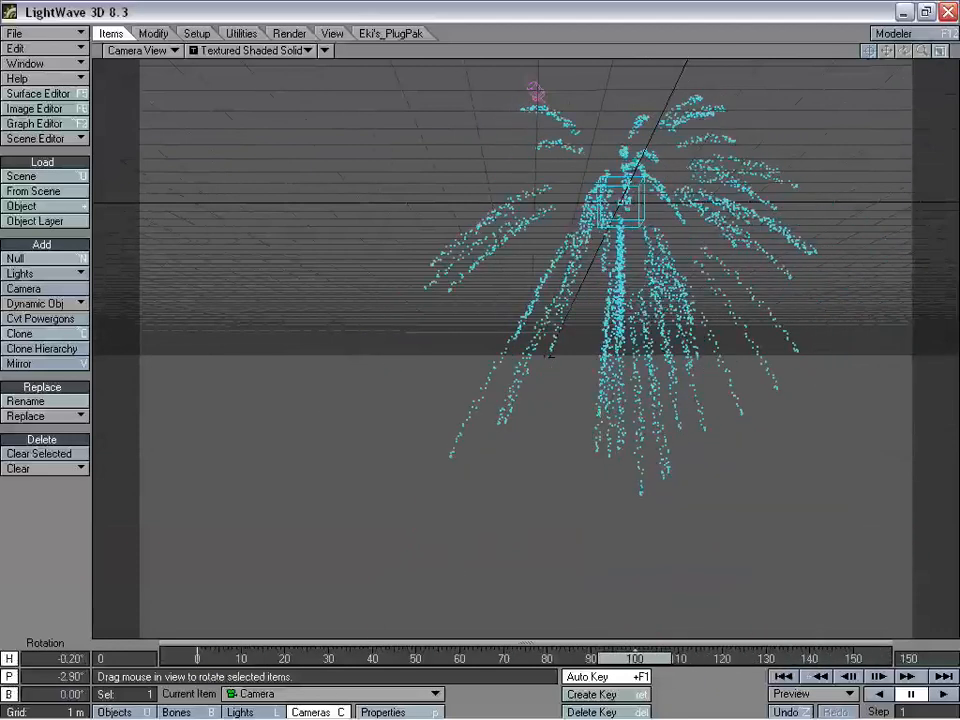
Review Trail_Emit's dynamics, edges and geometry properties.
key(shift+o)
key(p)
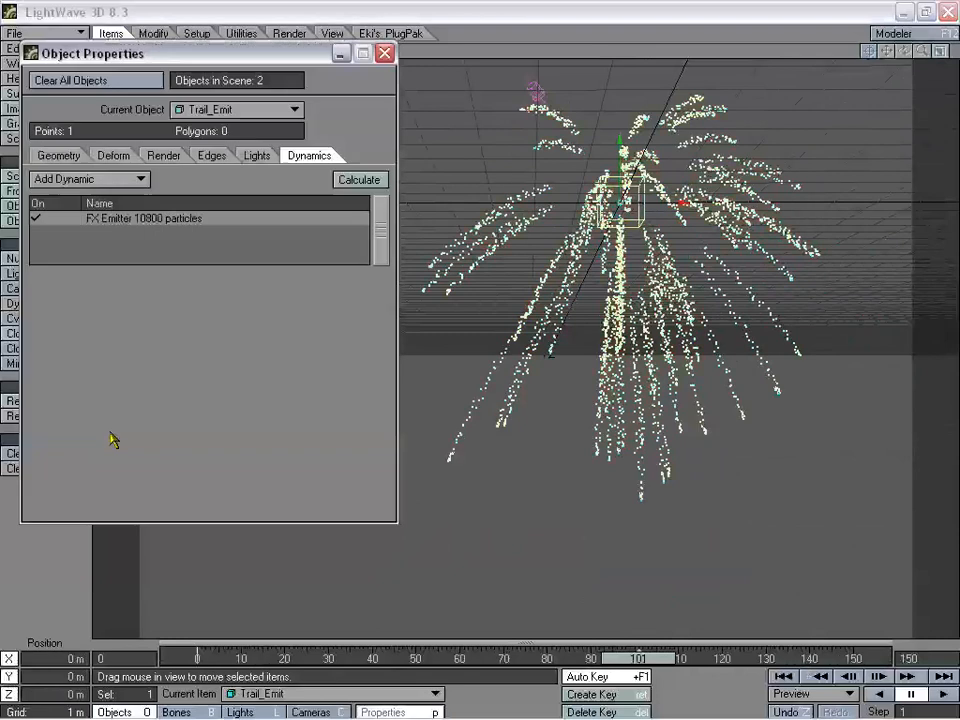
drag(168, 62, 306, 100)
click(432, 199)
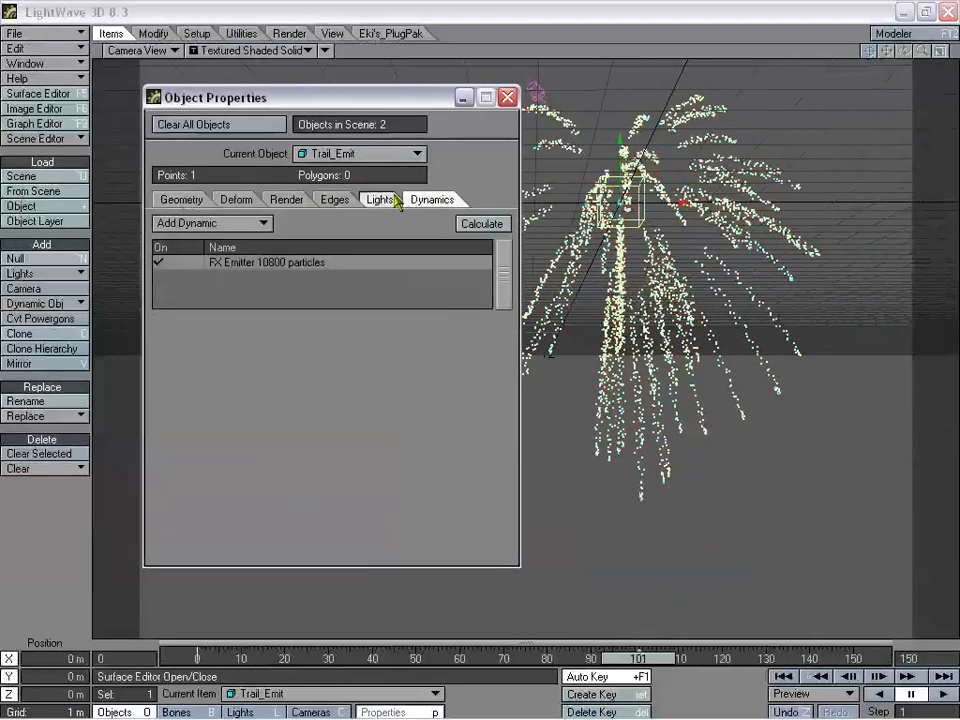
click(335, 199)
click(182, 199)
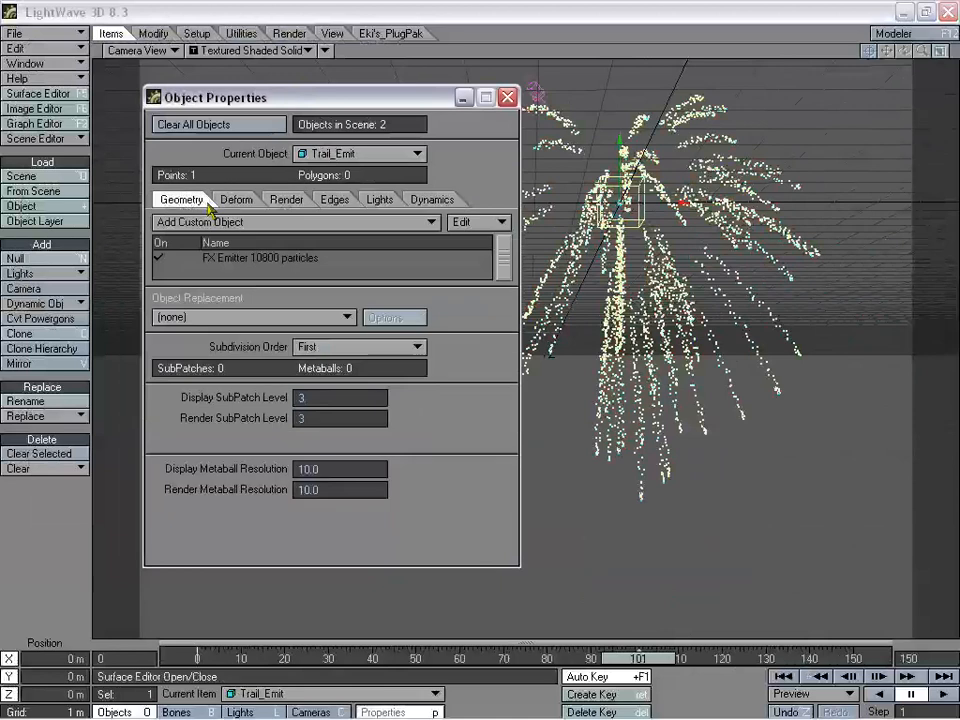
click(508, 98)
Check the render options and render a test image of frame 101 through the camera.
click(289, 33)
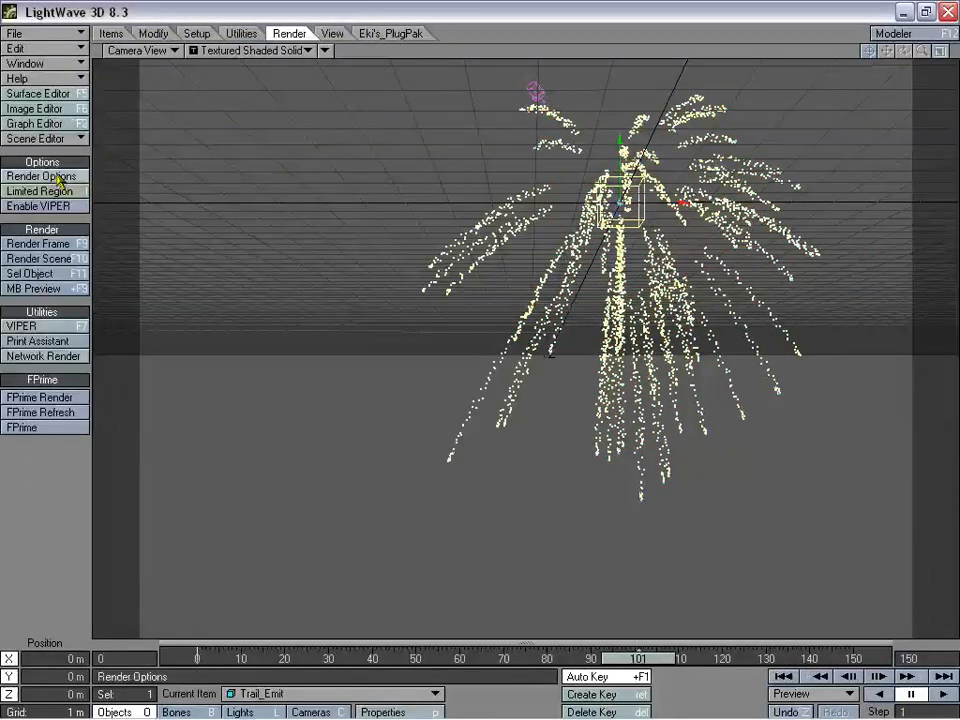
click(43, 176)
click(423, 97)
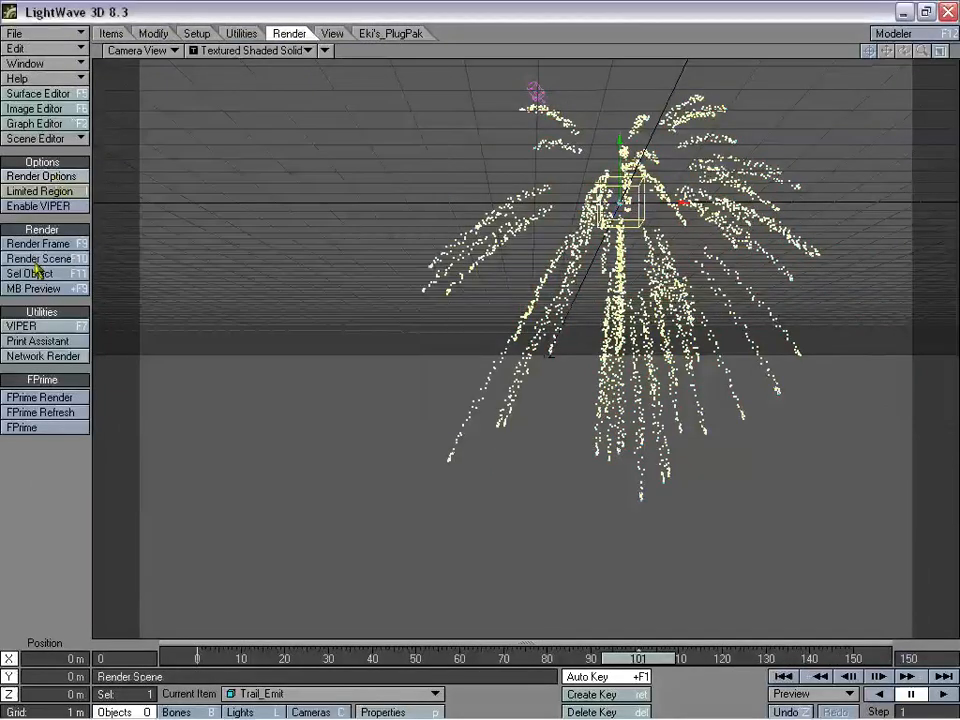
click(41, 247)
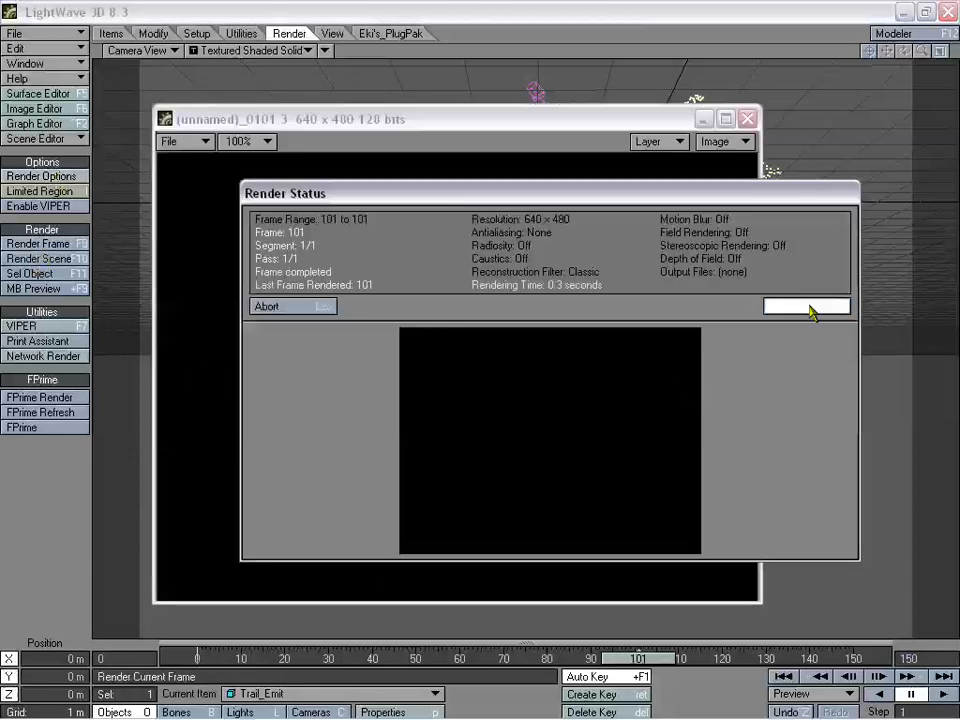
click(808, 307)
click(747, 119)
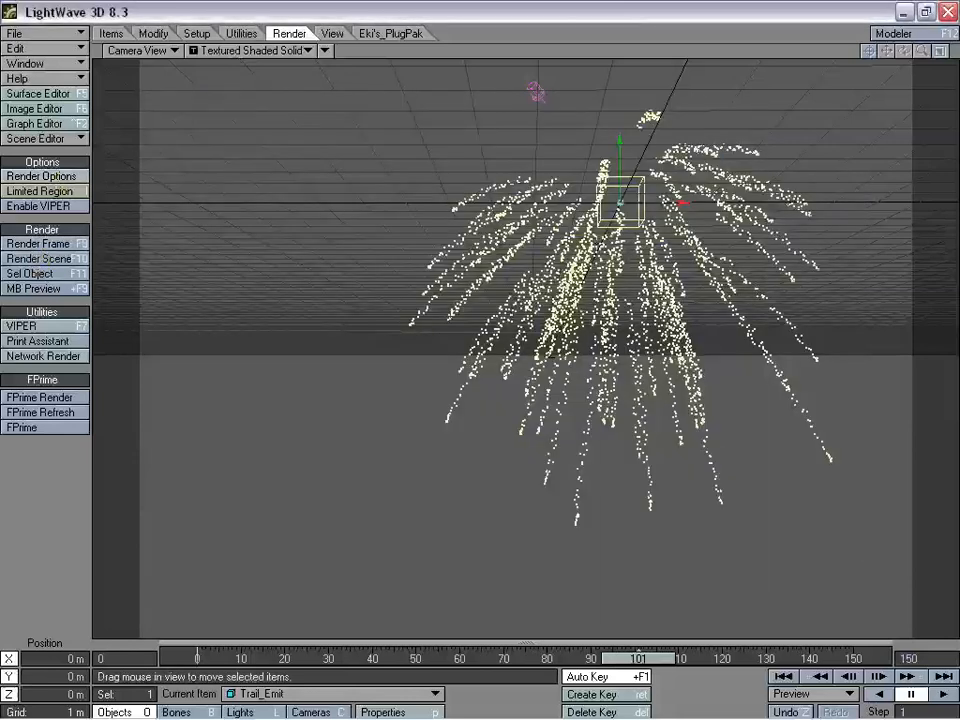
click(111, 33)
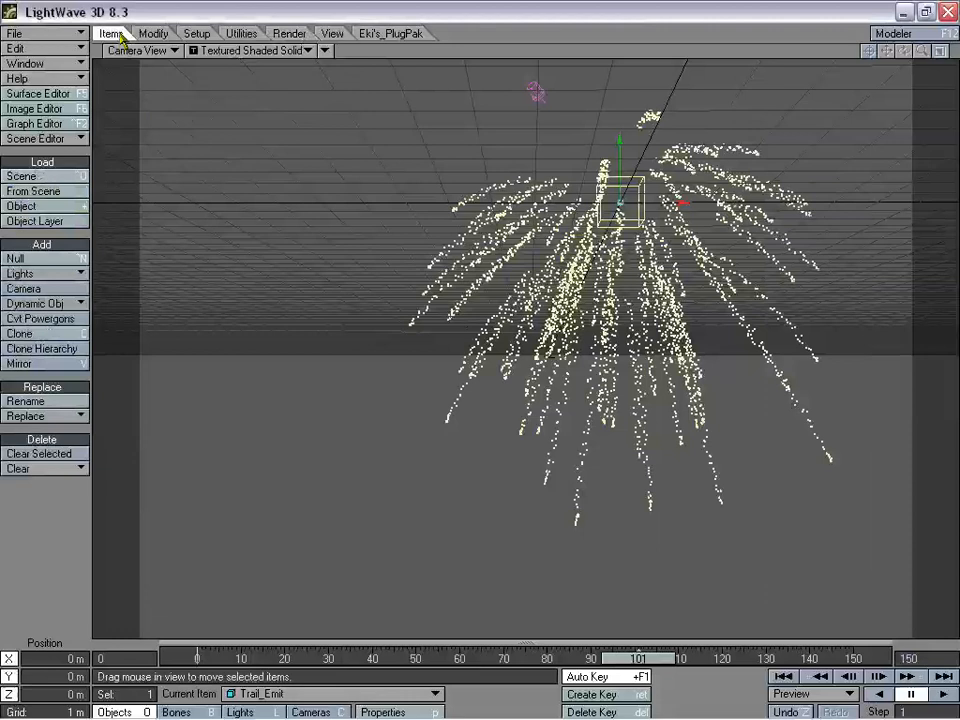
click(74, 305)
click(71, 306)
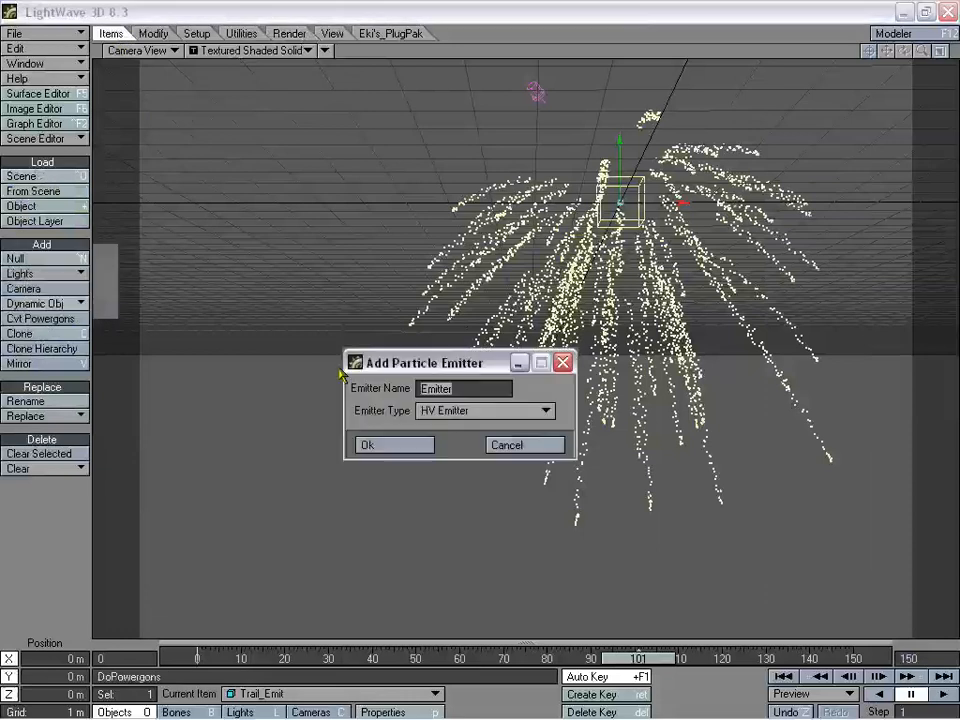
click(508, 445)
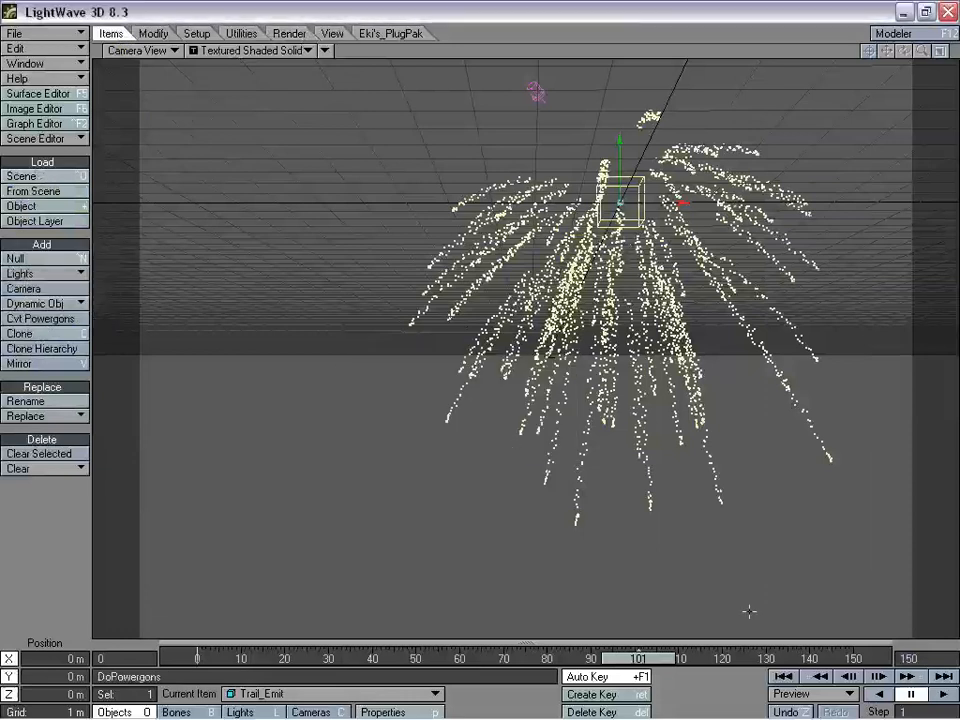
Return to the perspective view and inspect the trails at frames 91 and 71 from a different angle.
mouse_move(670, 668)
mouse_down()
mouse_move(220, 668)
mouse_move(705, 668)
mouse_move(743, 658)
mouse_move(274, 658)
mouse_move(595, 658)
mouse_up()
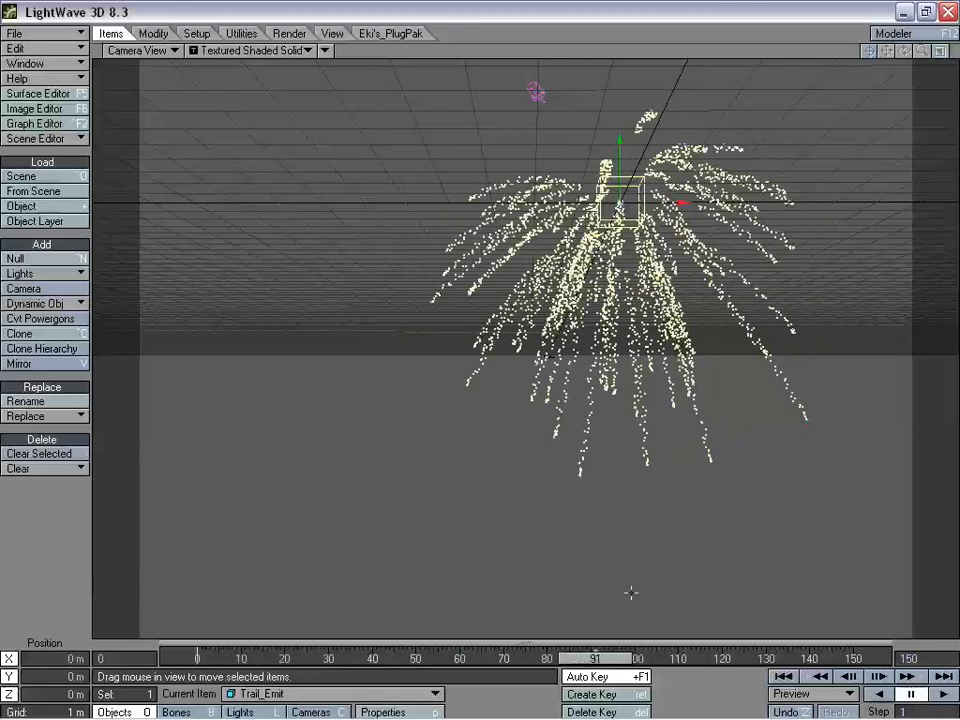
click(145, 51)
click(160, 118)
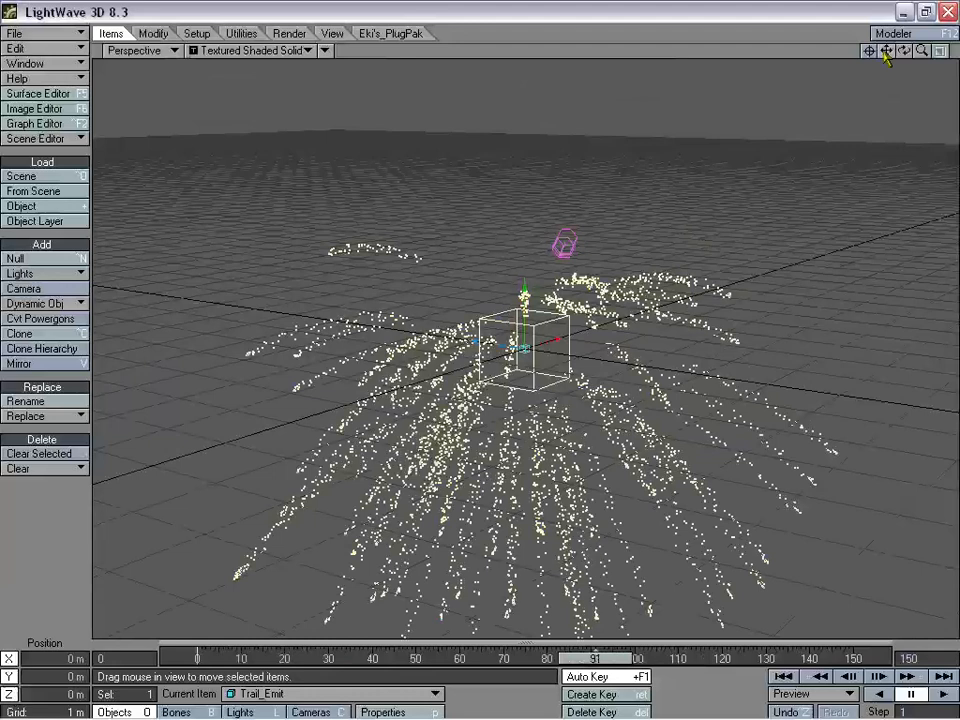
mouse_move(886, 57)
mouse_down()
mouse_move(938, 76)
mouse_move(856, 104)
mouse_move(802, 149)
mouse_up()
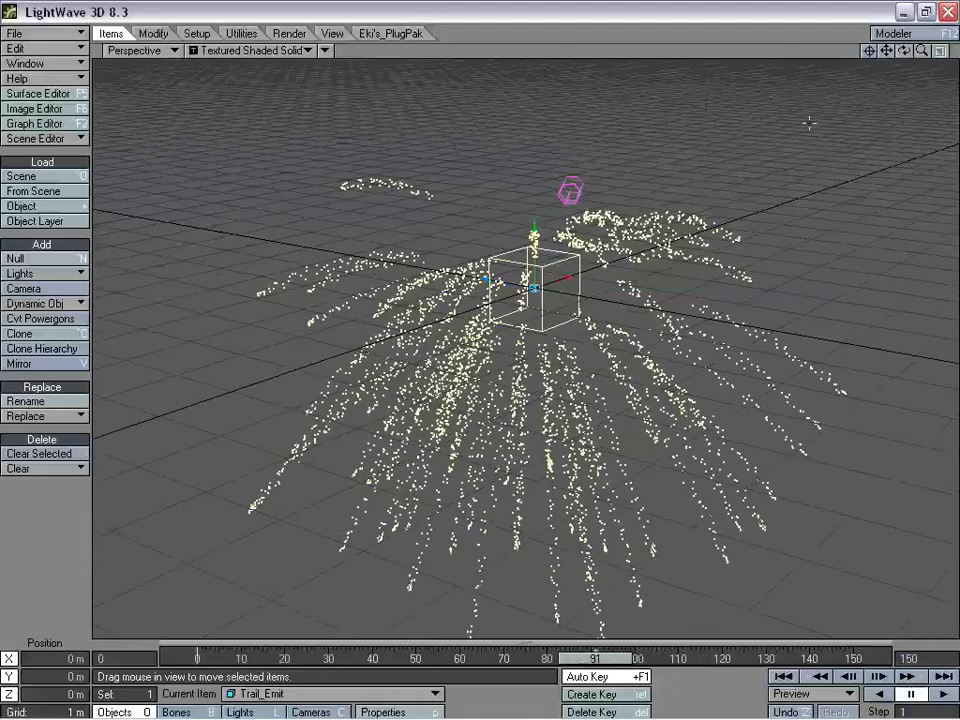
mouse_move(904, 51)
mouse_down()
mouse_move(938, 18)
mouse_move(908, 32)
mouse_up()
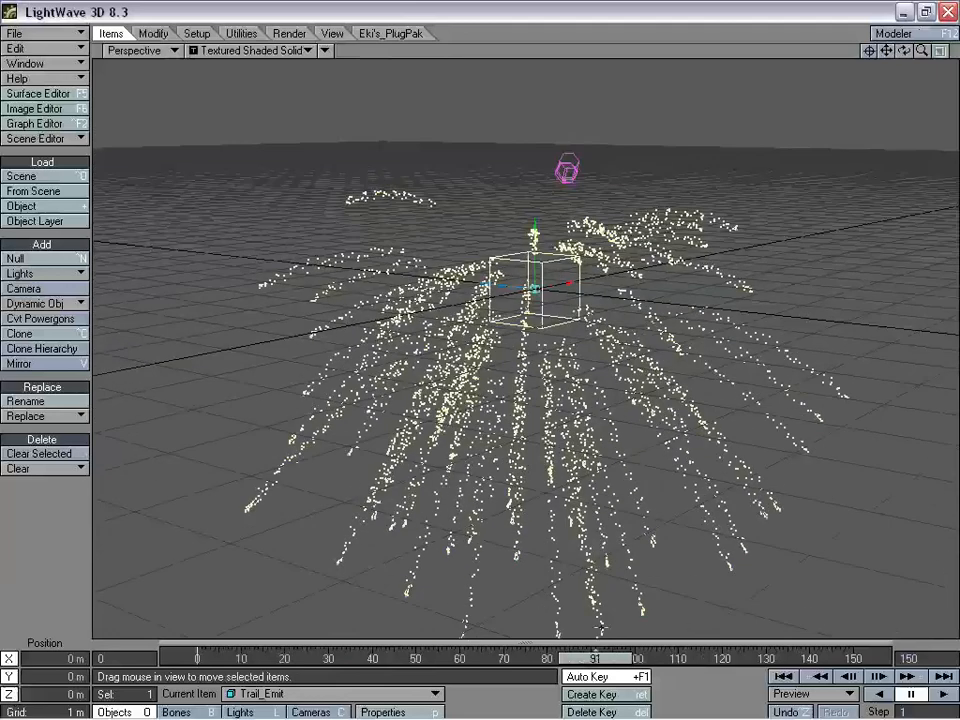
mouse_move(590, 658)
mouse_down()
mouse_move(621, 658)
mouse_move(507, 658)
mouse_up()
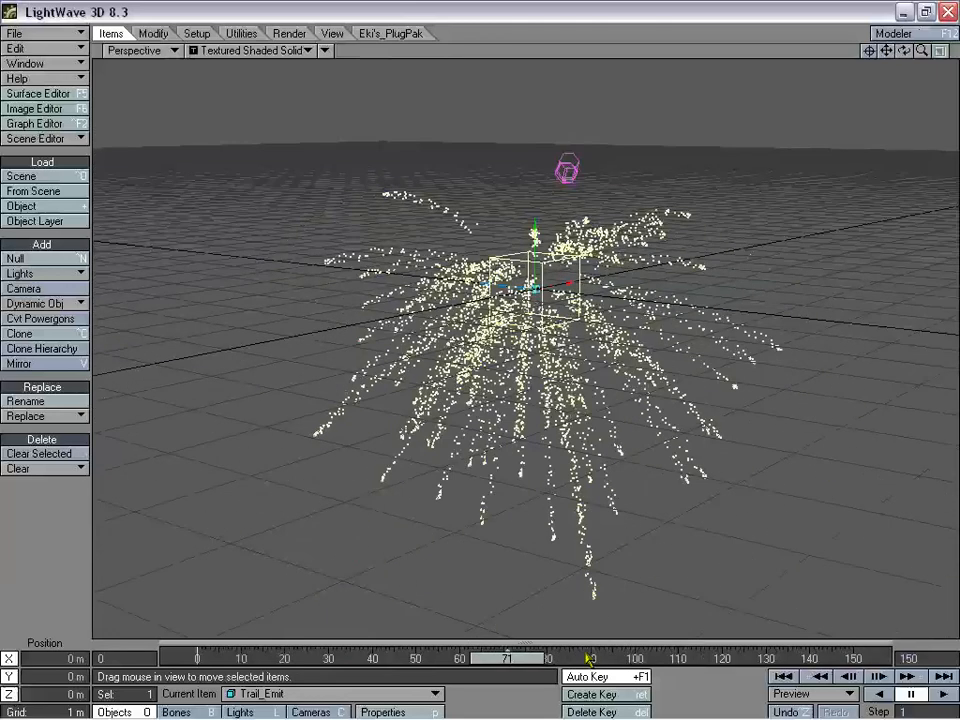
Reopen Trail_Emit's emitter settings and set its particle lifetime to 150 frames.
key(p)
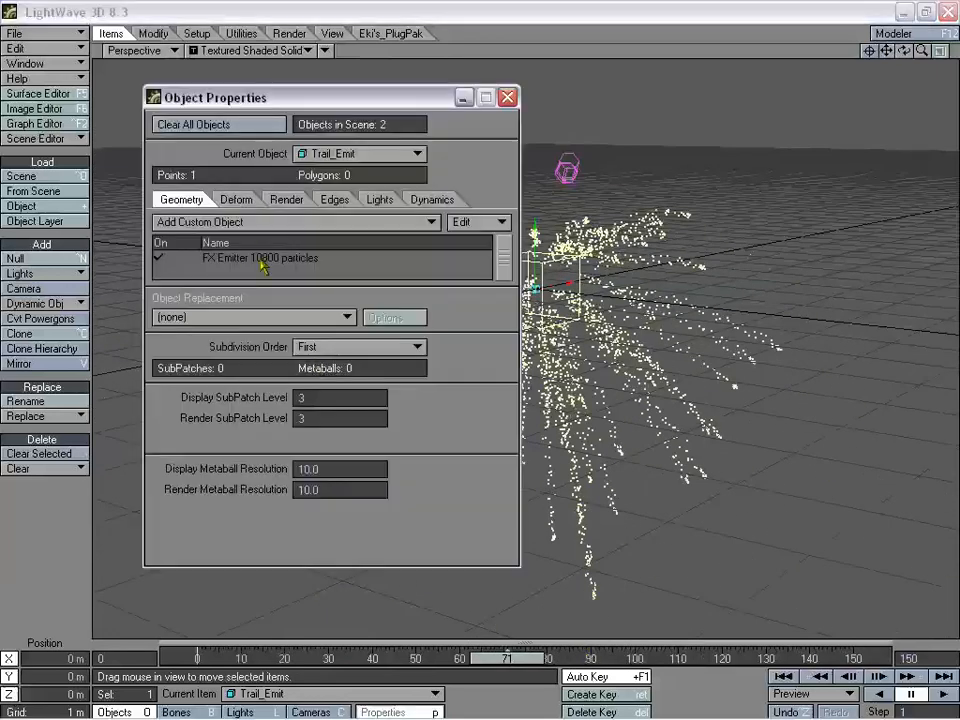
click(435, 200)
drag(310, 97, 188, 68)
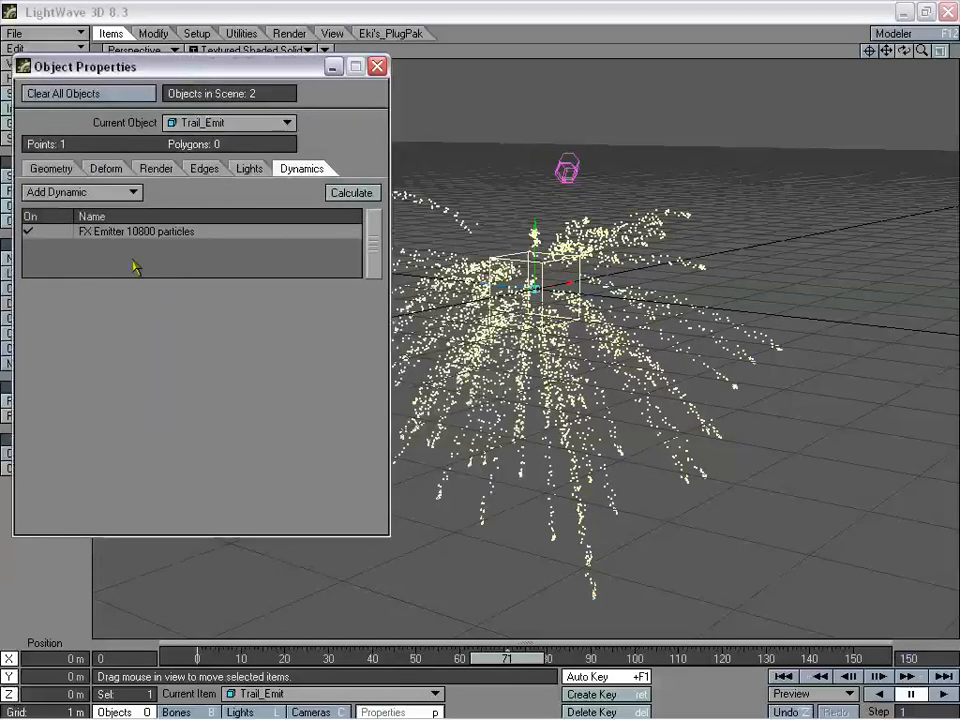
click(114, 233)
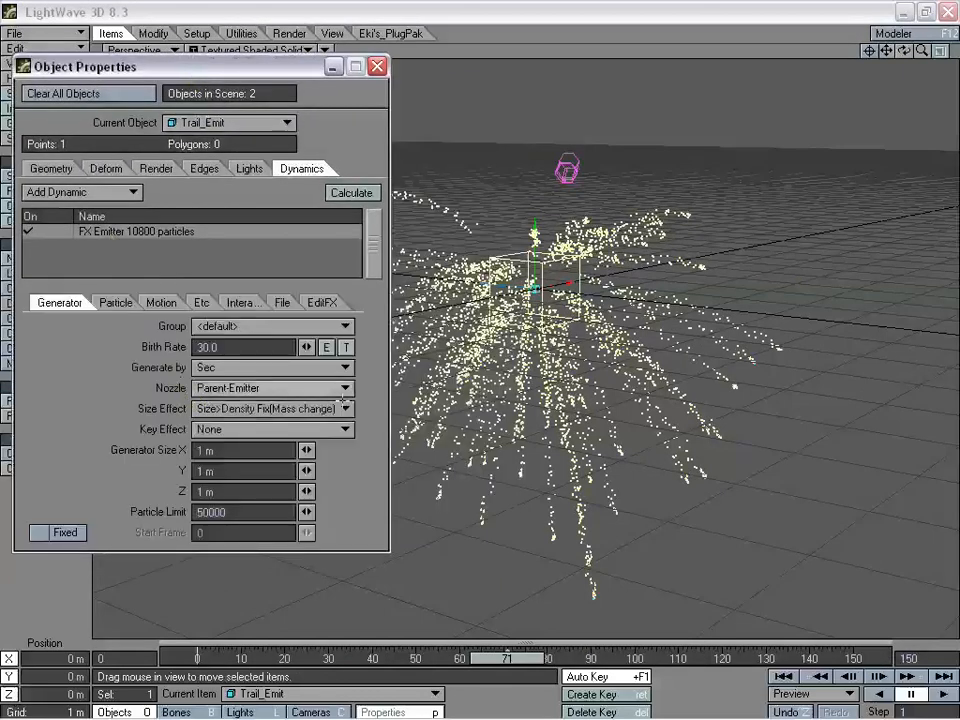
mouse_move(205, 67)
mouse_down()
mouse_move(238, 88)
mouse_move(196, 62)
mouse_up()
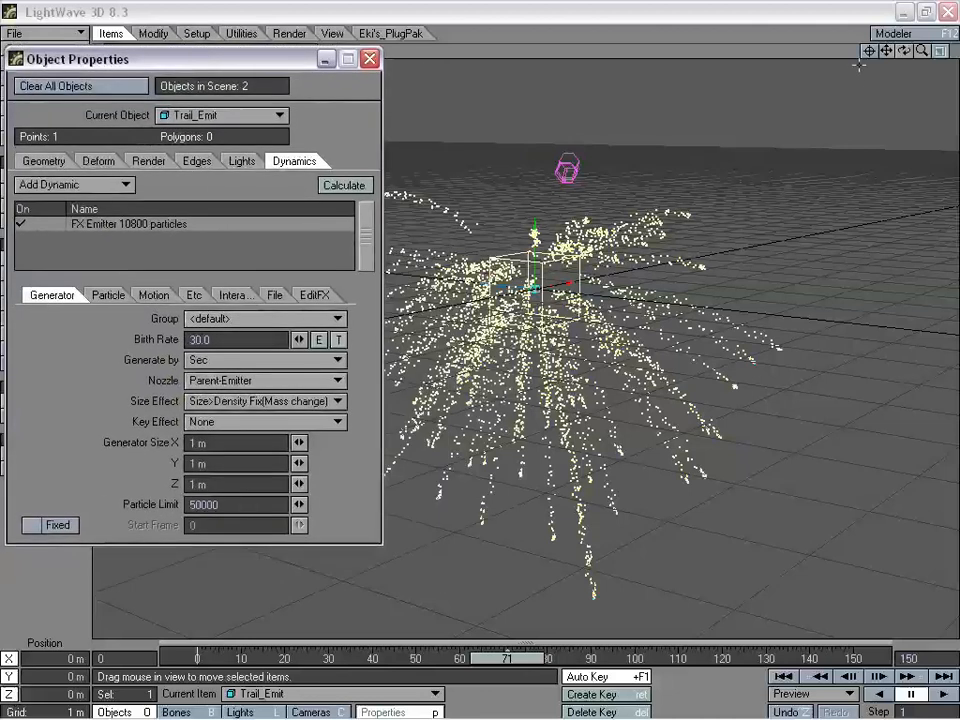
drag(921, 52, 820, 90)
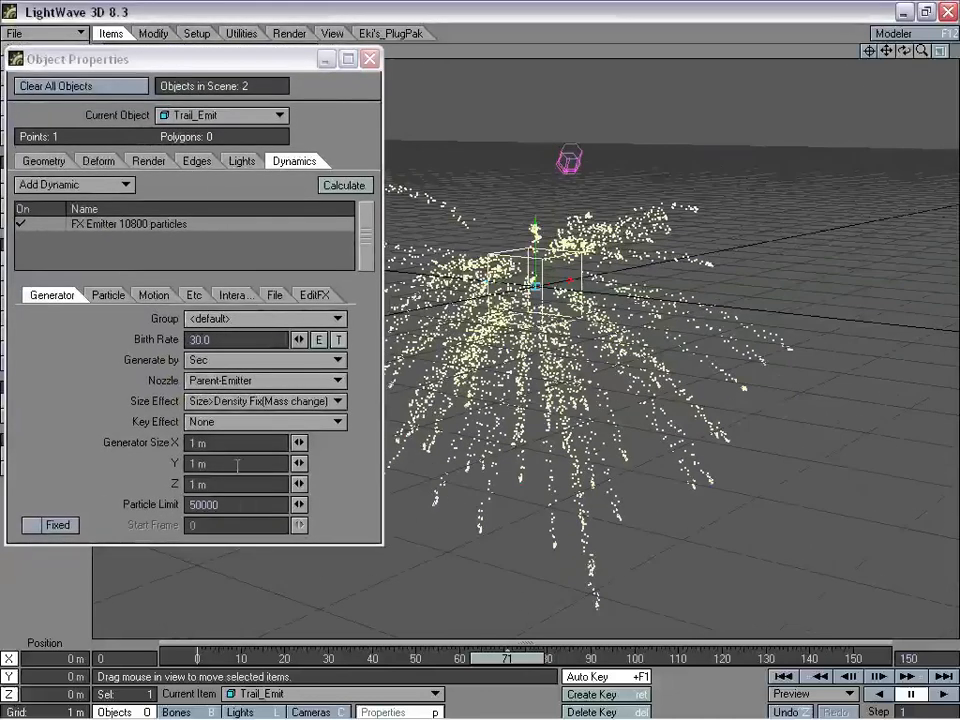
click(131, 299)
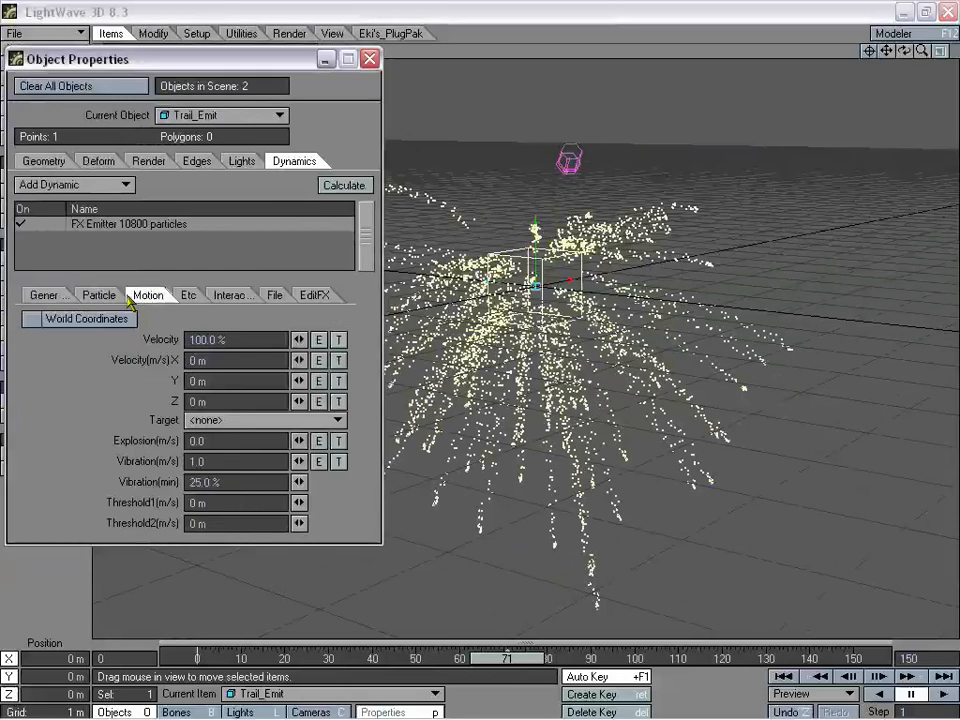
click(100, 296)
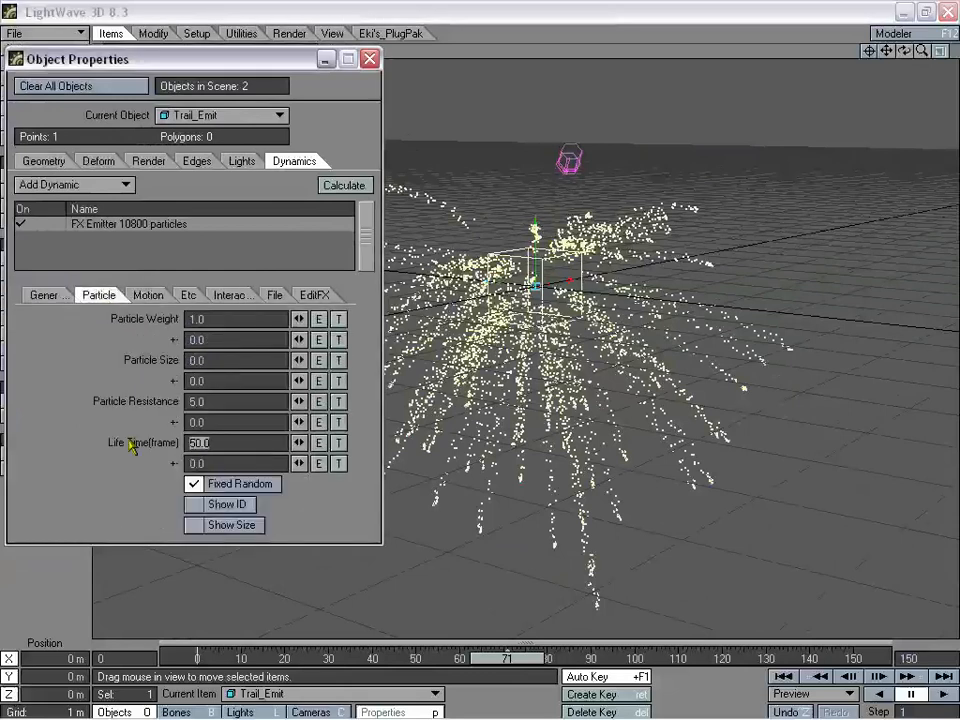
text(0)
key(Tab)
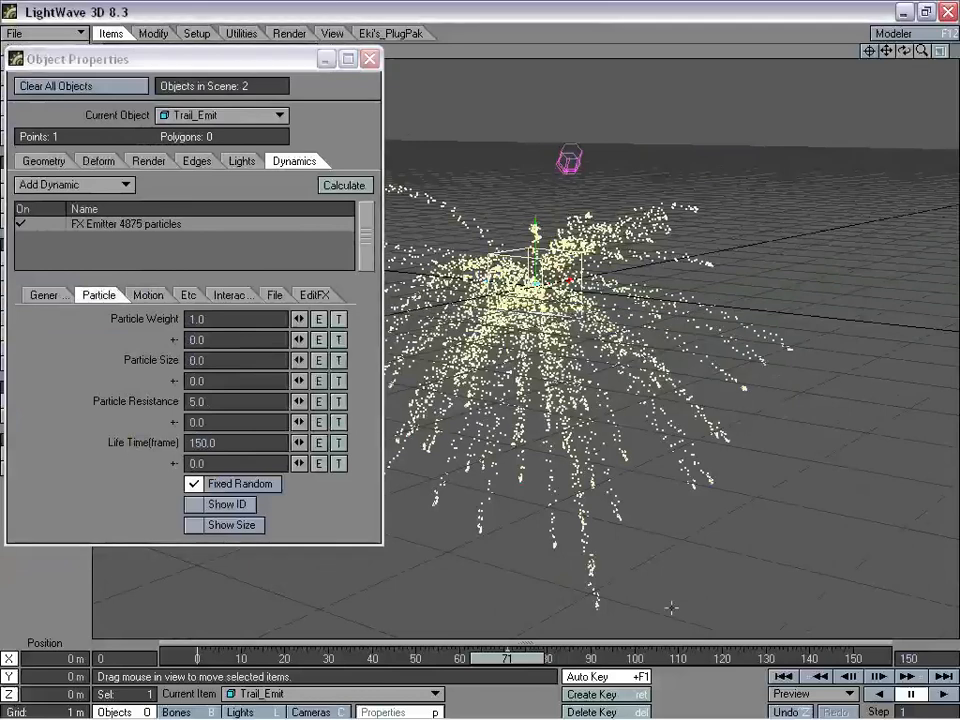
click(586, 712)
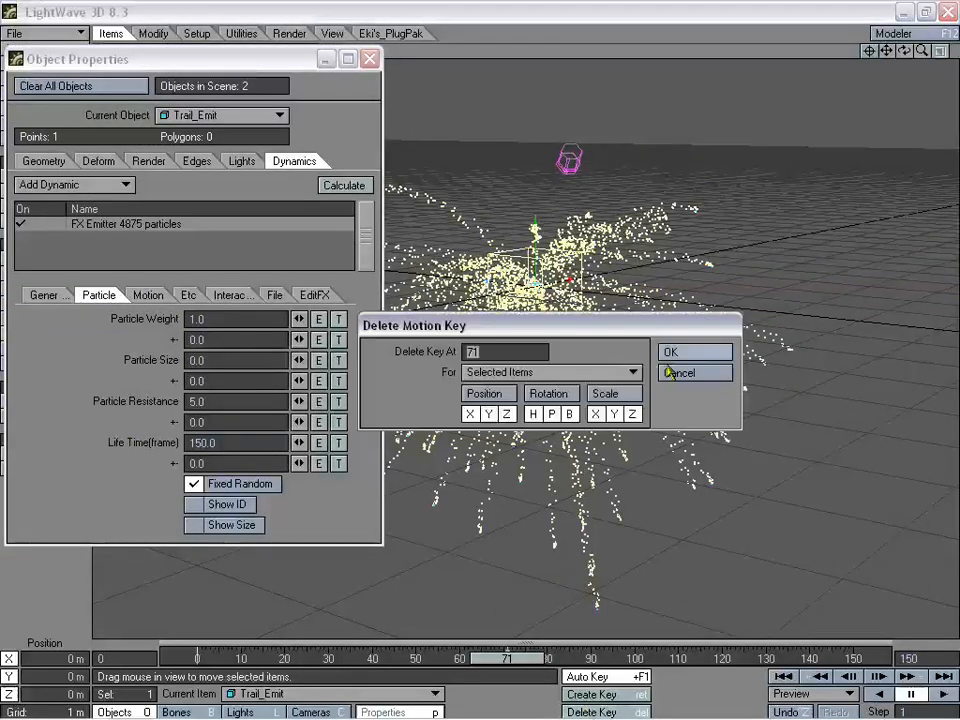
Close Trail_Emit's properties without deleting its motion key and look through the camera at frame 0.
click(671, 371)
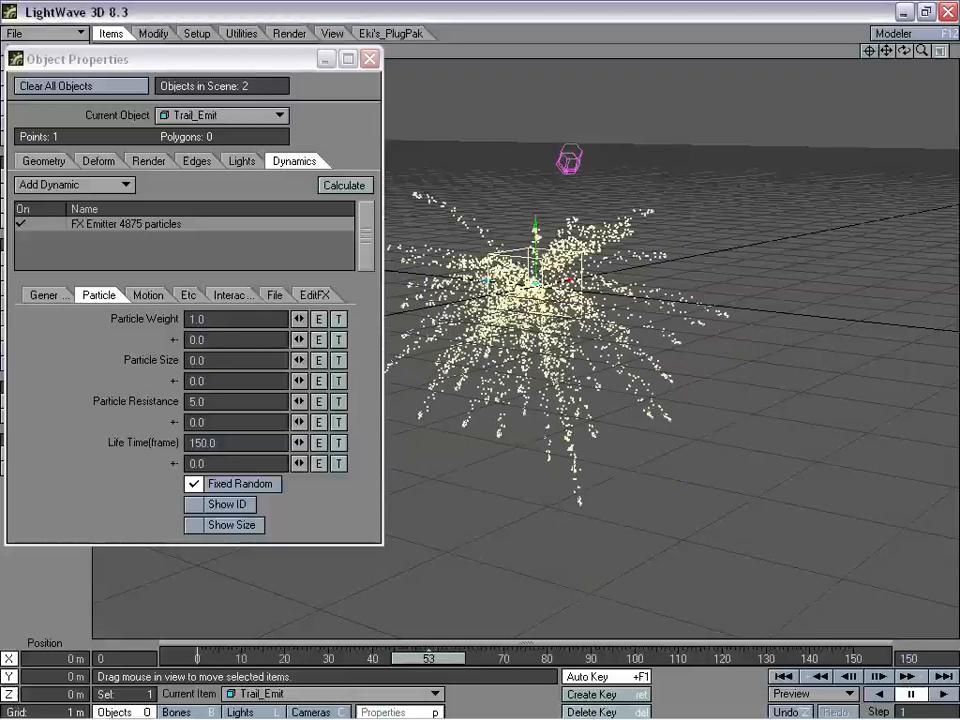
key(p)
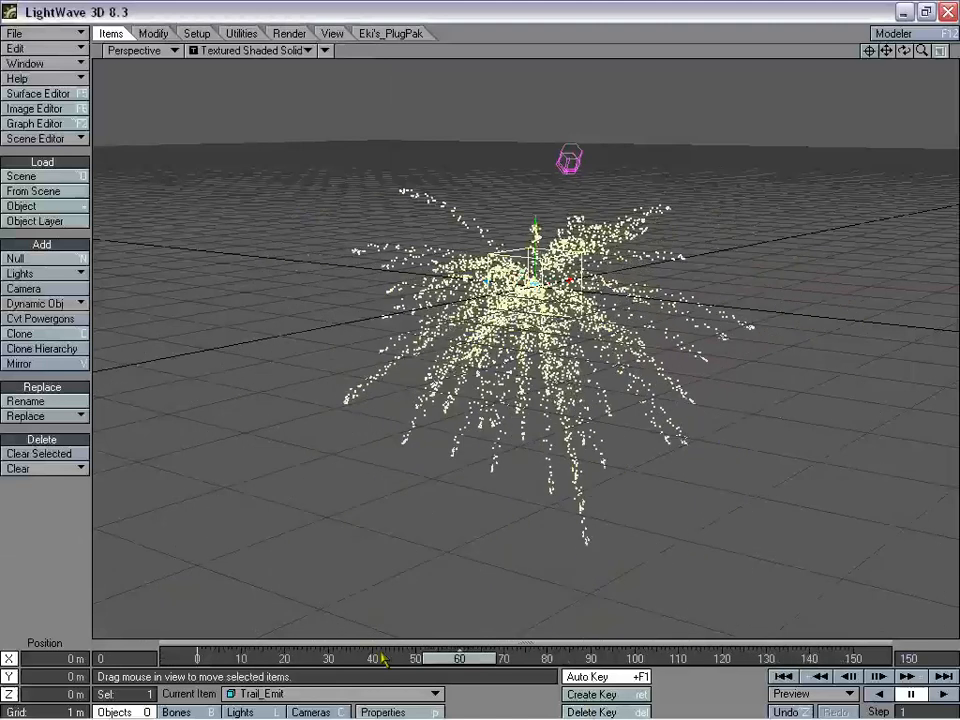
click(138, 51)
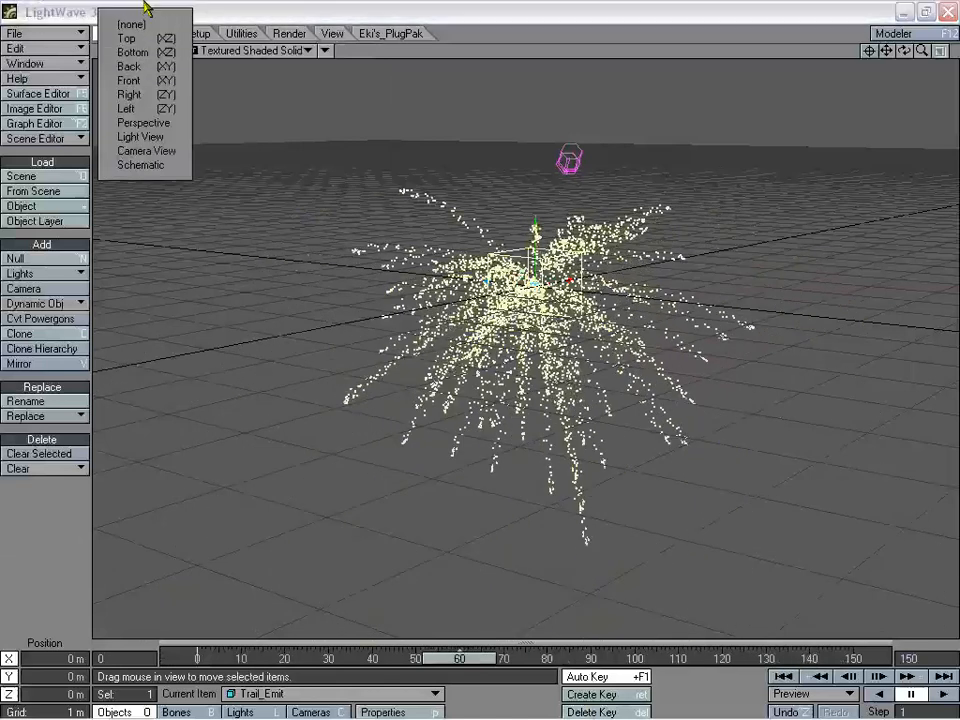
click(150, 151)
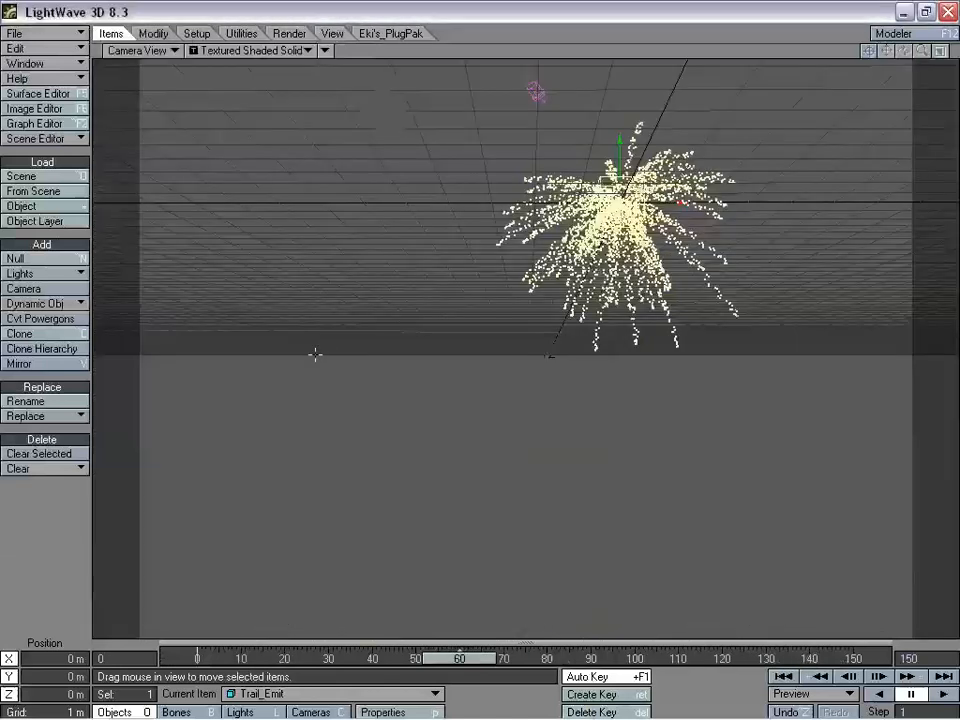
drag(467, 665, 197, 660)
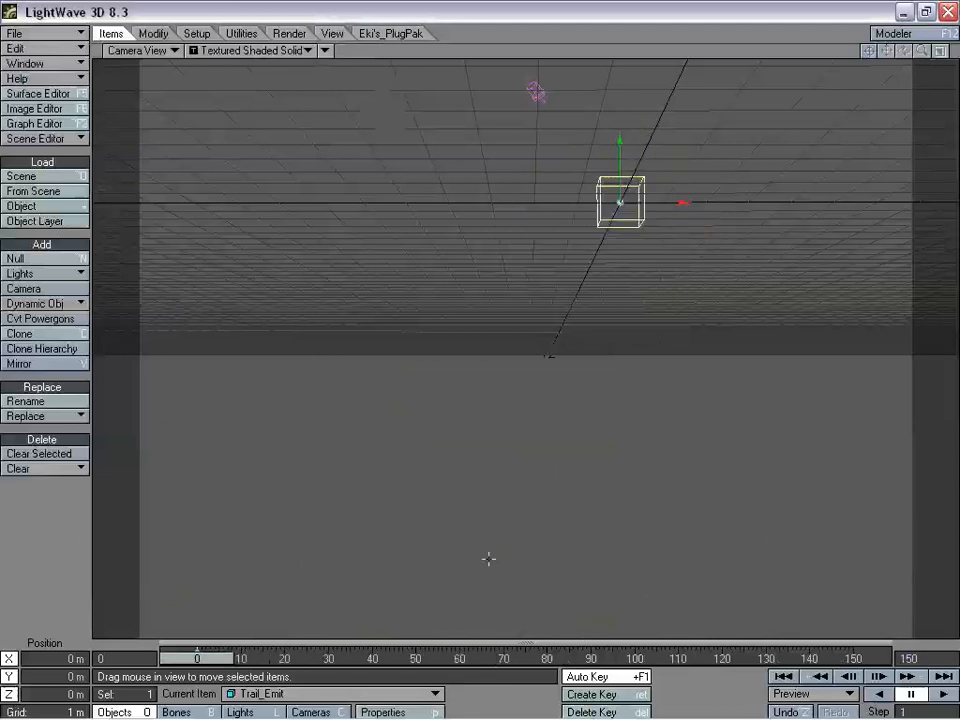
Reposition the camera at frame 0 to about X -2 mm, Y -4.18 m, Z -16.59 m, centring the emitter horizontally in the upper frame.
key(shift+c)
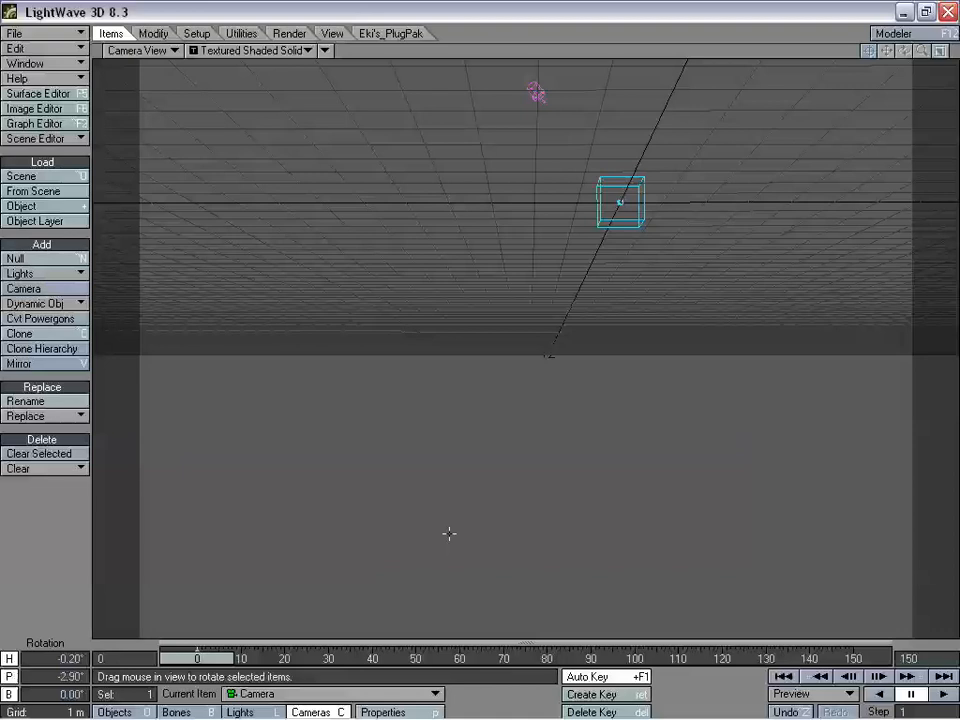
key(t)
drag(465, 521, 494, 285)
right_drag(465, 521, 465, 233)
drag(463, 578, 481, 257)
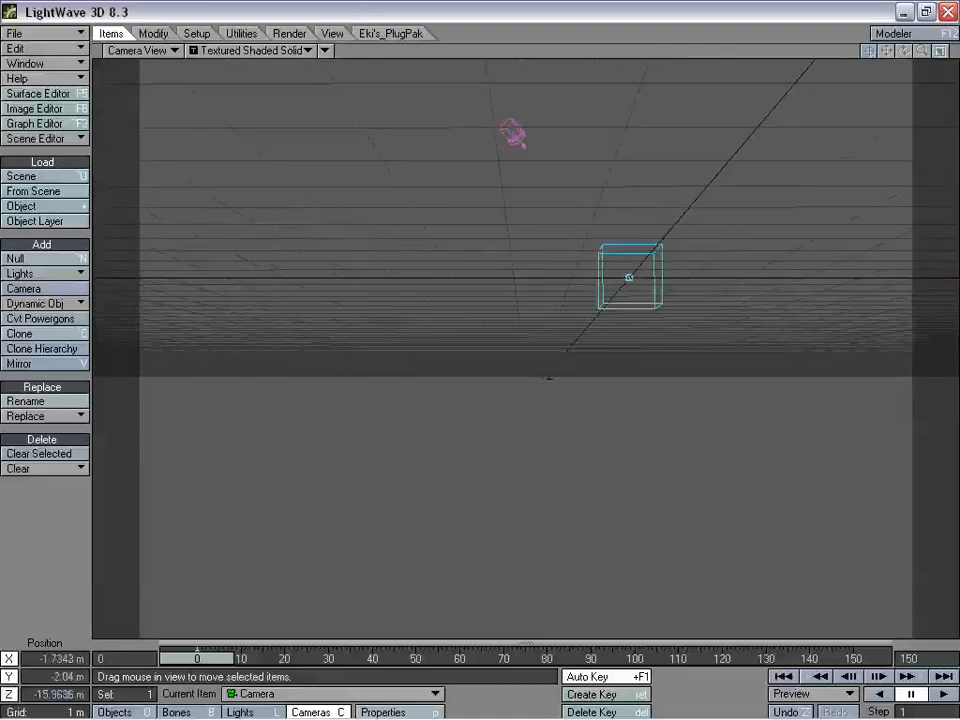
right_drag(481, 257, 481, 299)
drag(481, 299, 487, 380)
right_drag(487, 380, 496, 435)
drag(496, 435, 539, 462)
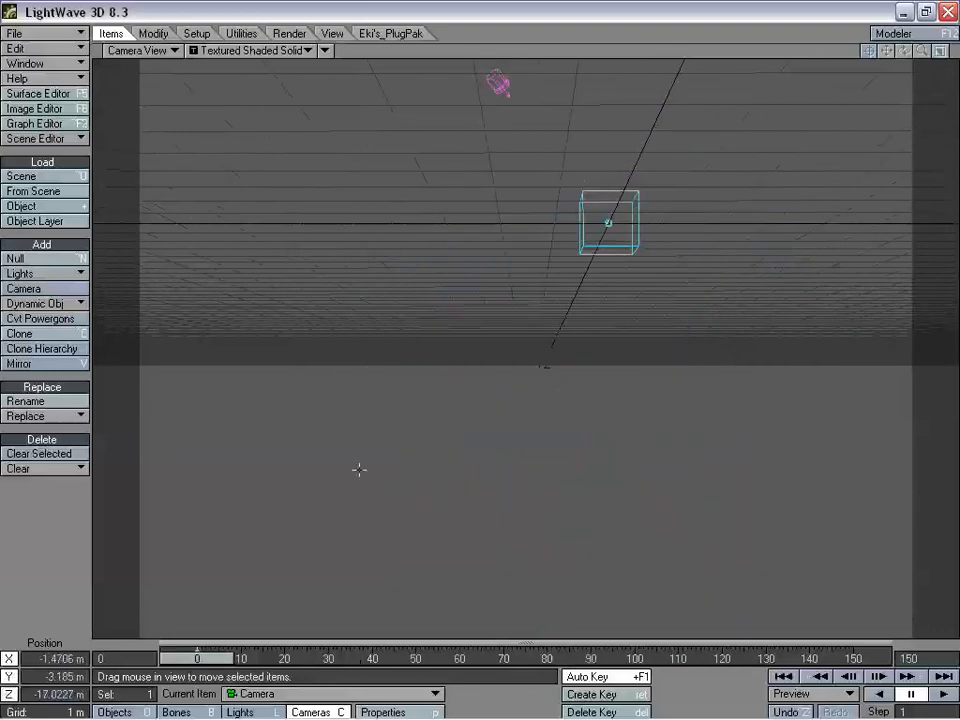
drag(359, 469, 508, 406)
right_drag(508, 406, 508, 474)
drag(508, 474, 499, 498)
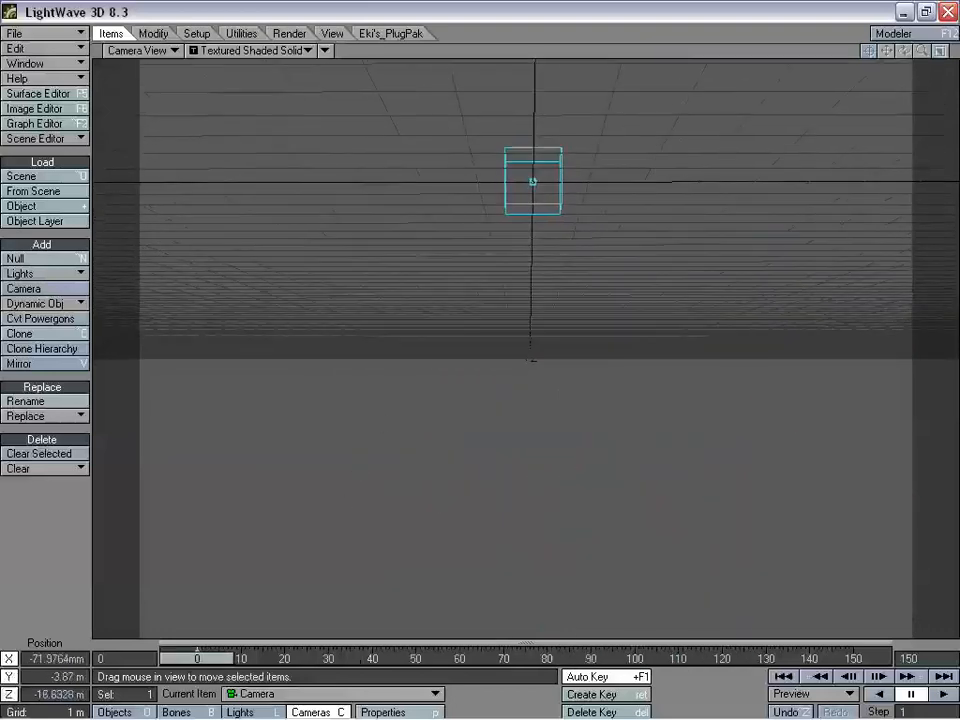
drag(371, 422, 377, 418)
right_drag(377, 418, 377, 455)
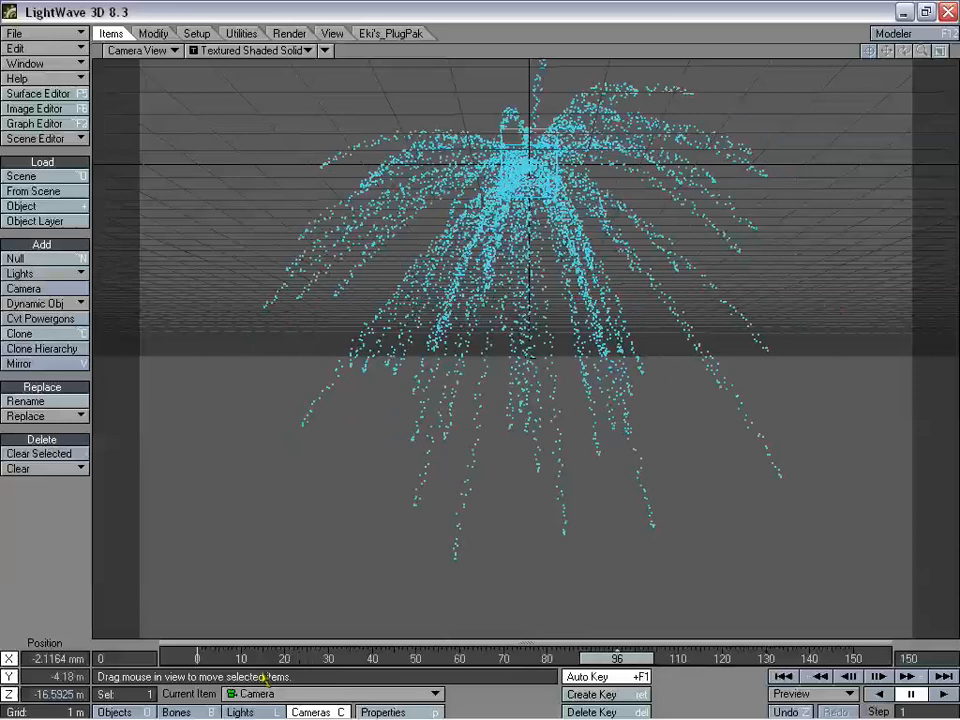
Set Main_Emit's particle limit to 45 and check the thinned burst at frame 83.
click(114, 712)
click(273, 695)
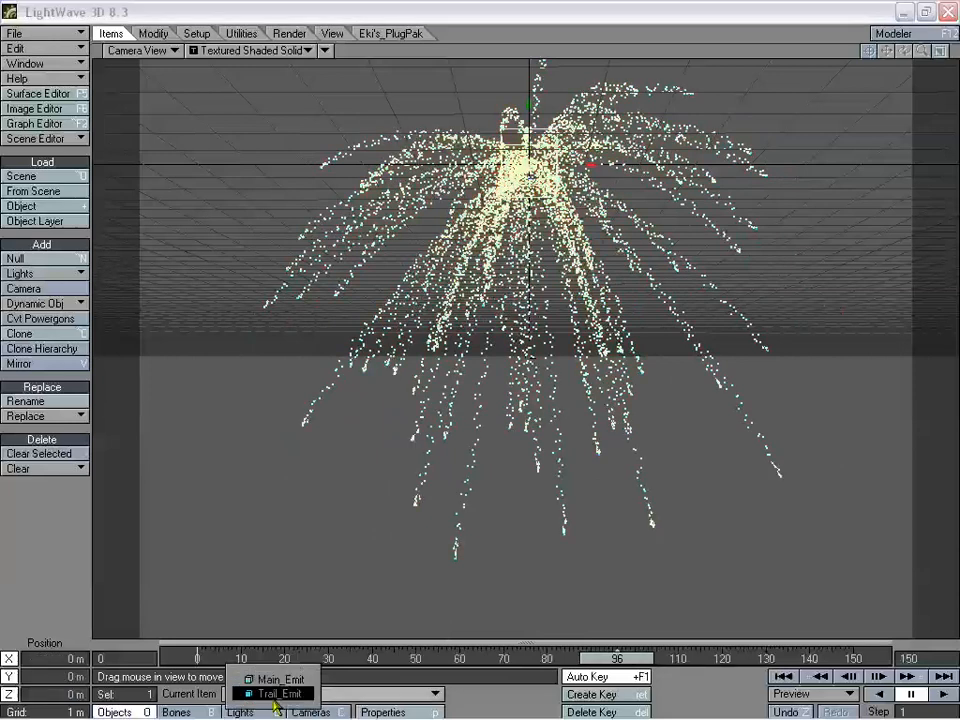
click(280, 679)
key(p)
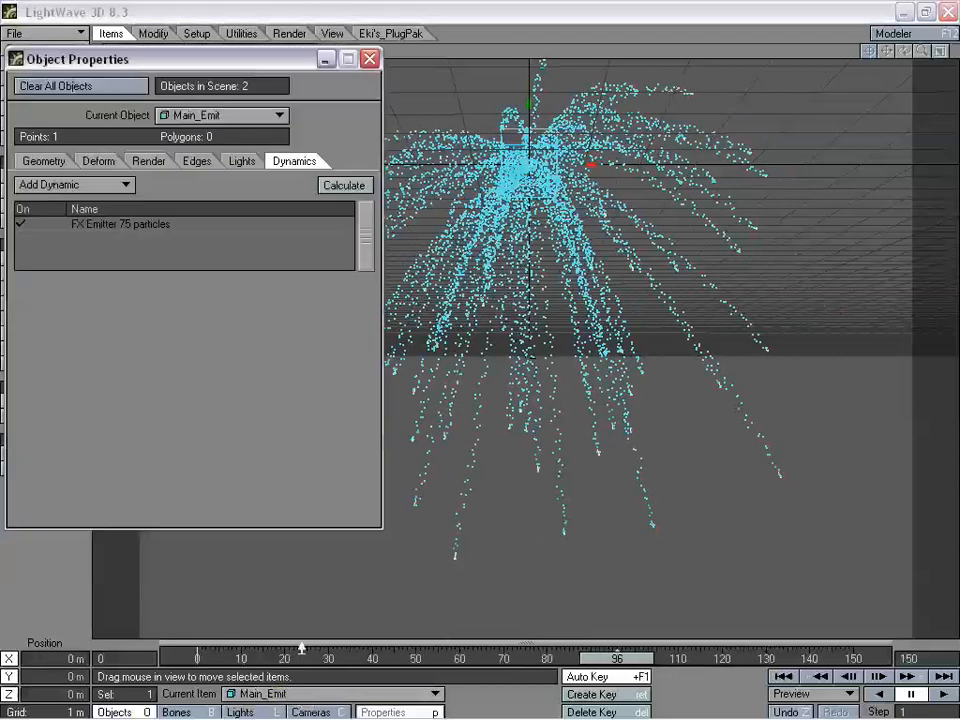
click(135, 228)
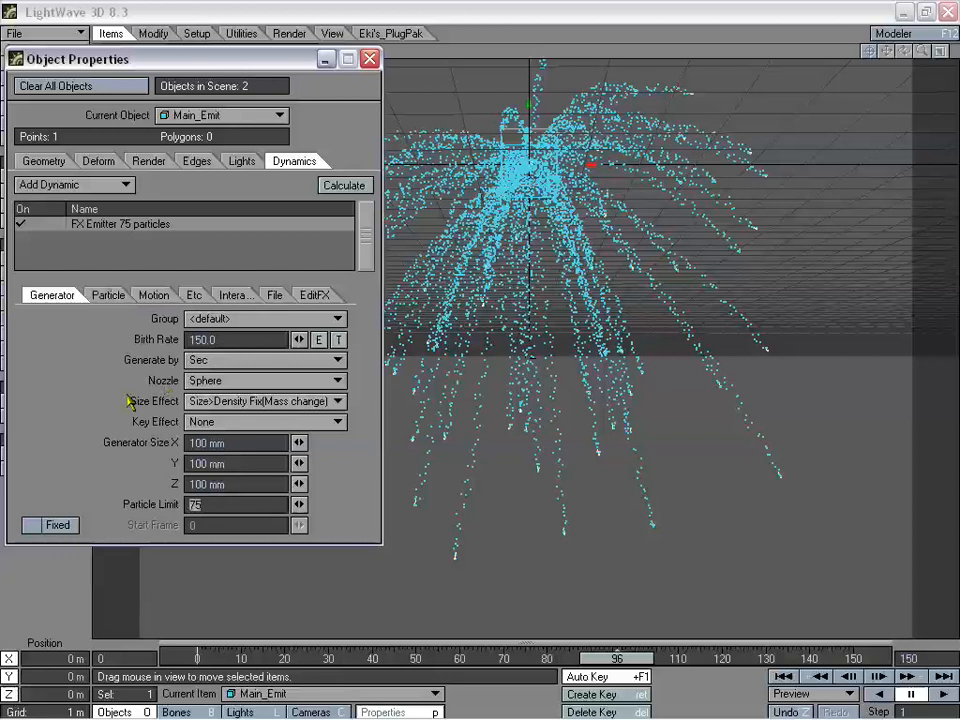
text(45)
key(Return)
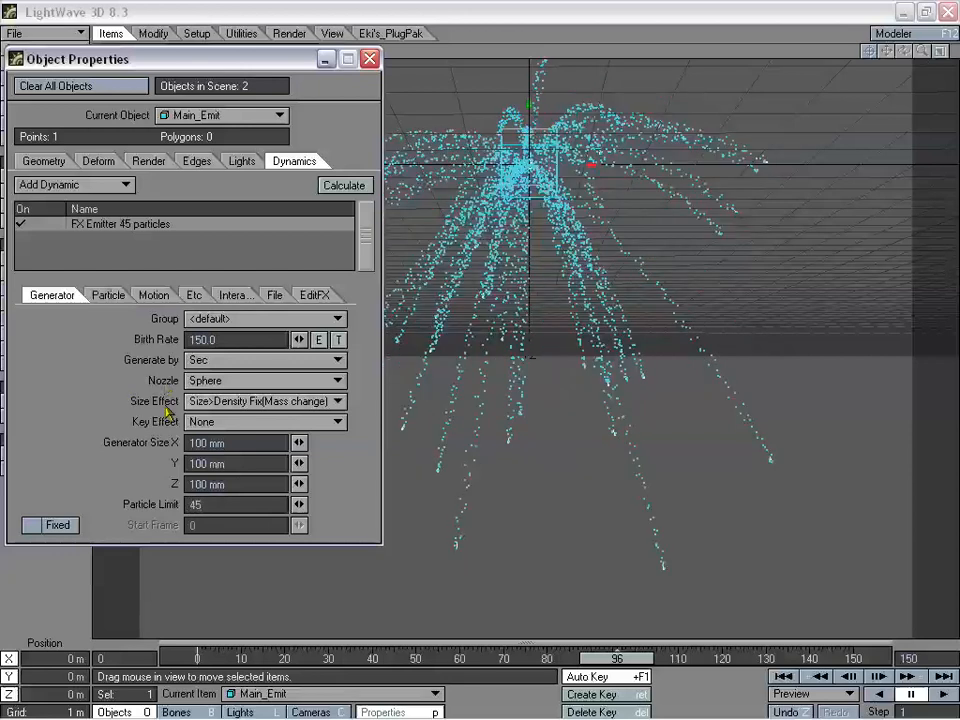
drag(617, 658, 547, 658)
Set the vibration of Trail_Emit's particle motion to 1.4 m/s.
click(220, 115)
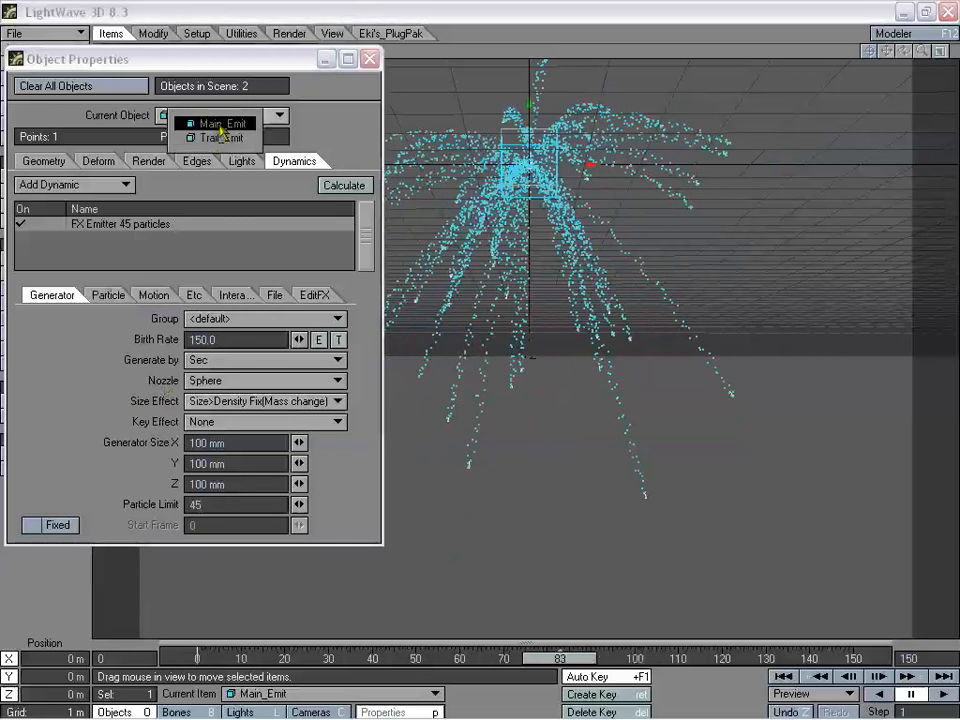
click(218, 136)
click(118, 228)
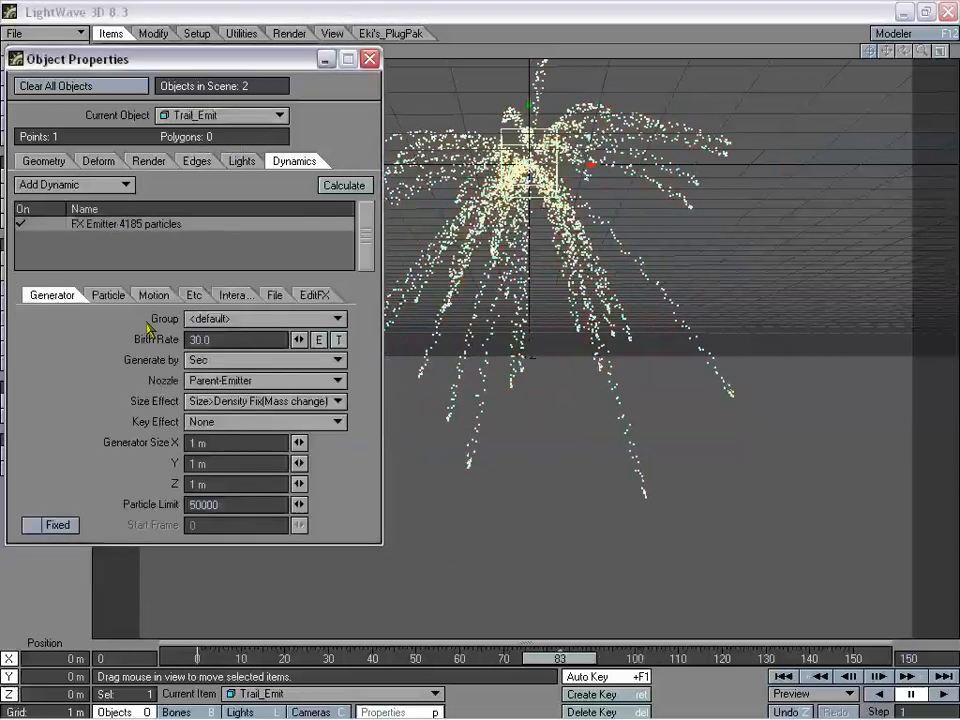
click(148, 296)
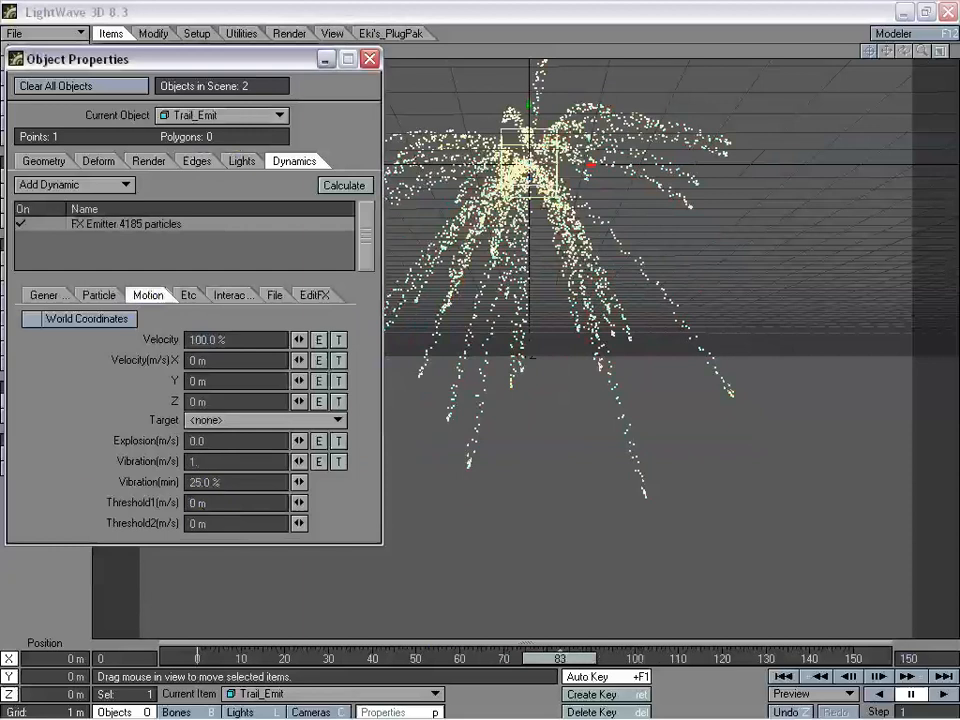
key(Tab)
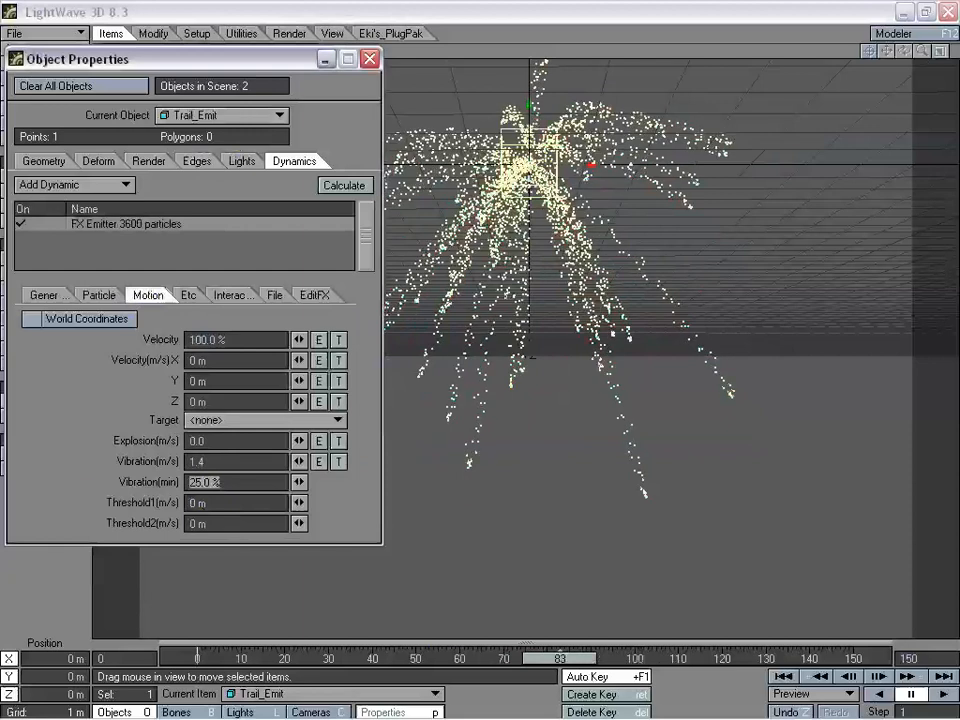
Set Trail_Emit's birth rate to 45 and close its object properties.
click(36, 298)
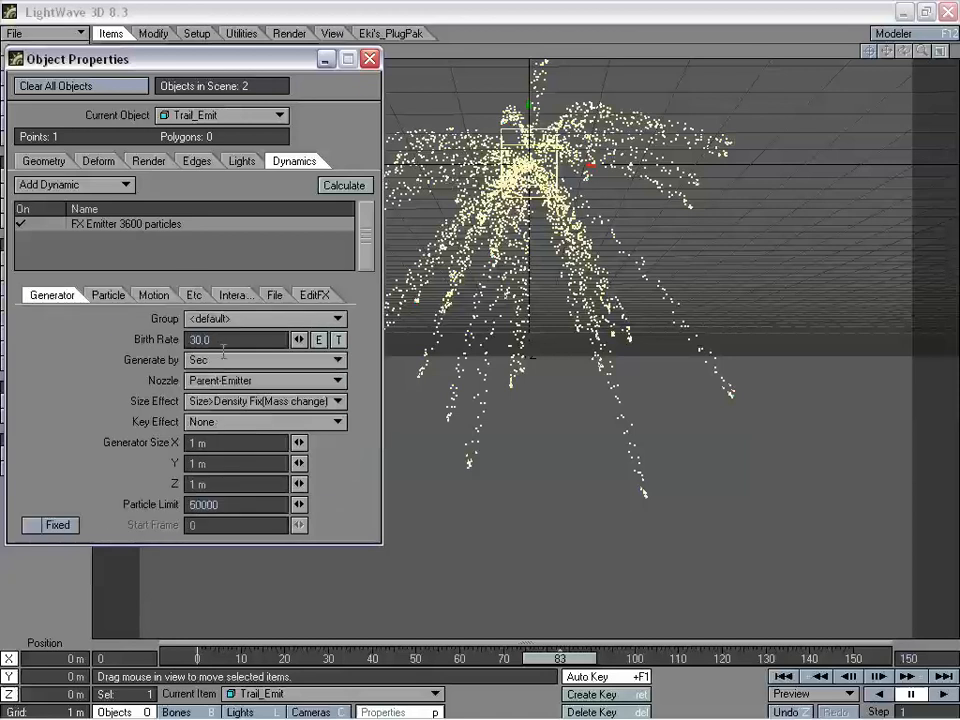
text(45)
key(Tab)
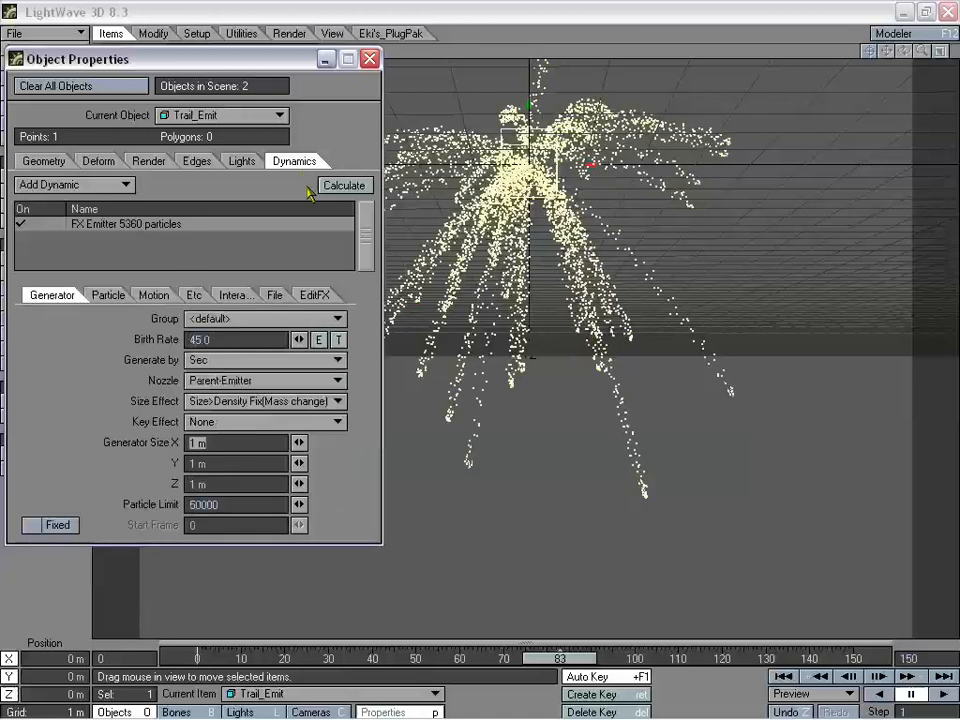
click(369, 59)
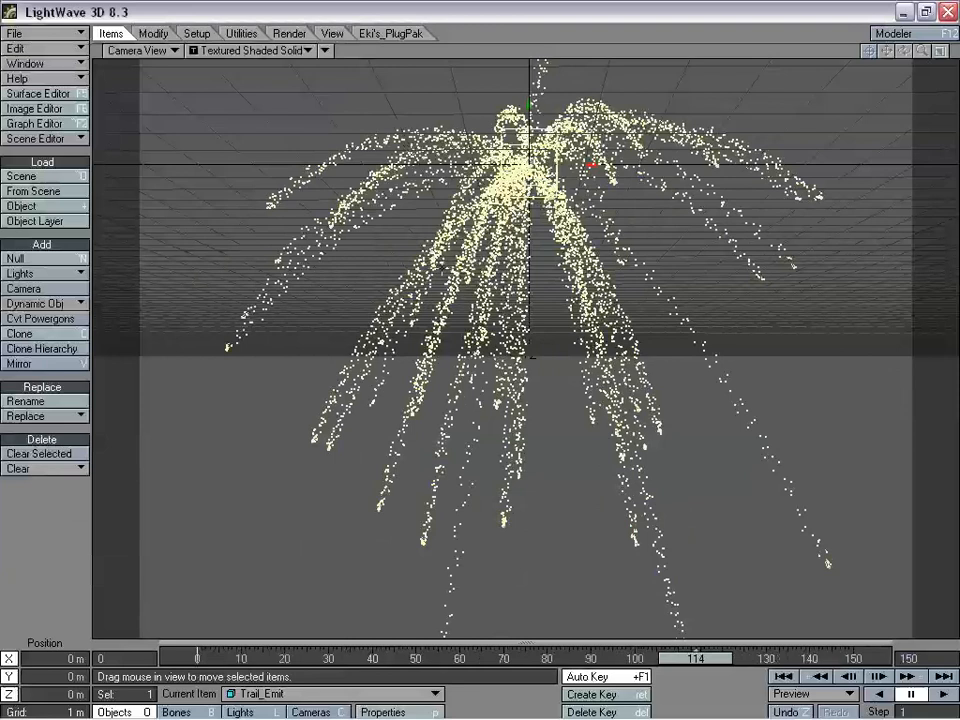
Open the volumetric effects settings and disable Volumetric Antialiasing.
key(ctrl+F6)
drag(157, 51, 185, 32)
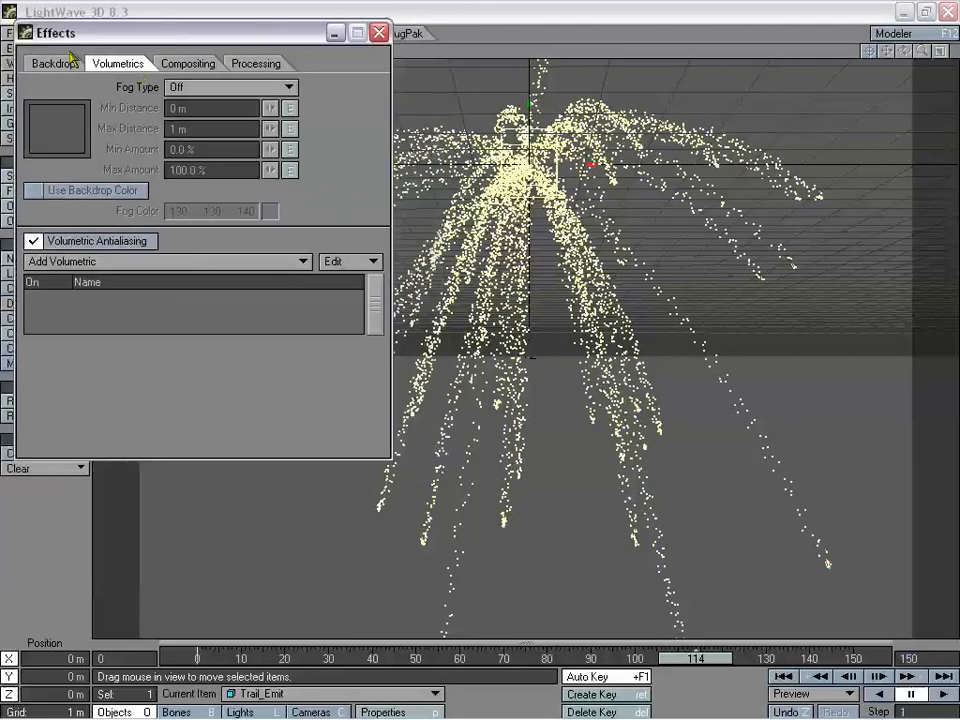
click(74, 242)
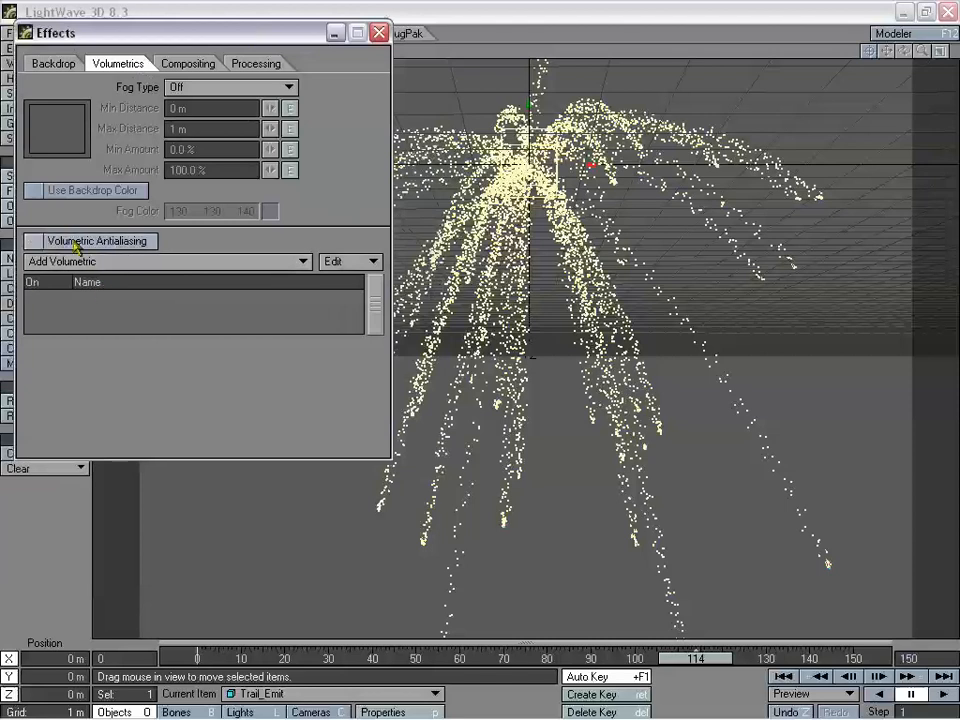
drag(155, 48, 212, 71)
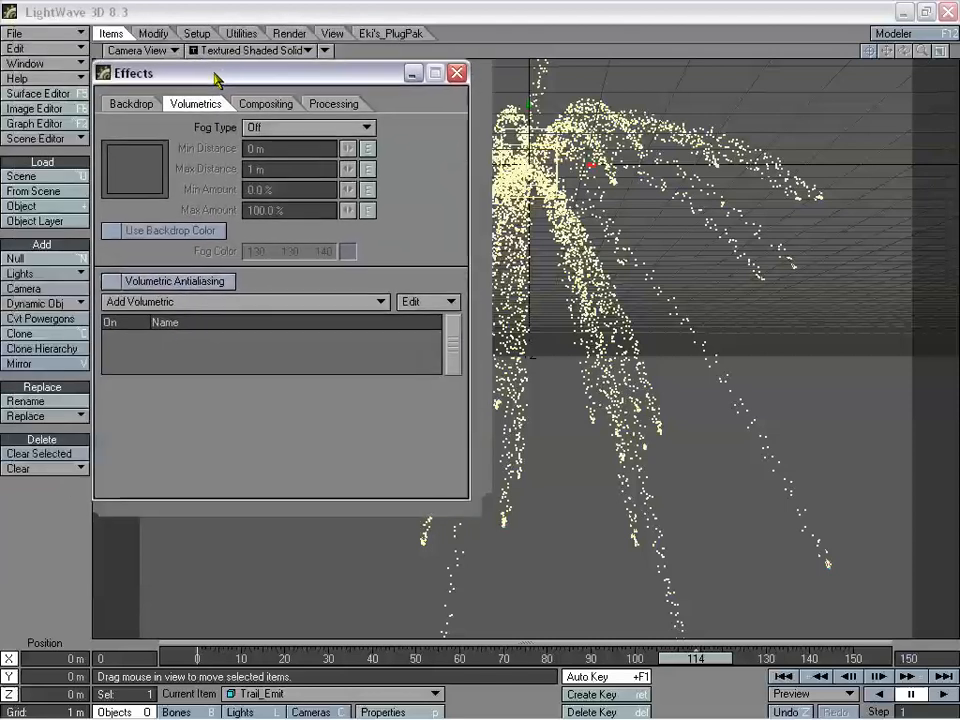
Add the HyperVoxels volumetric and open its settings alongside a VIPER preview, closing the Effects window.
click(240, 301)
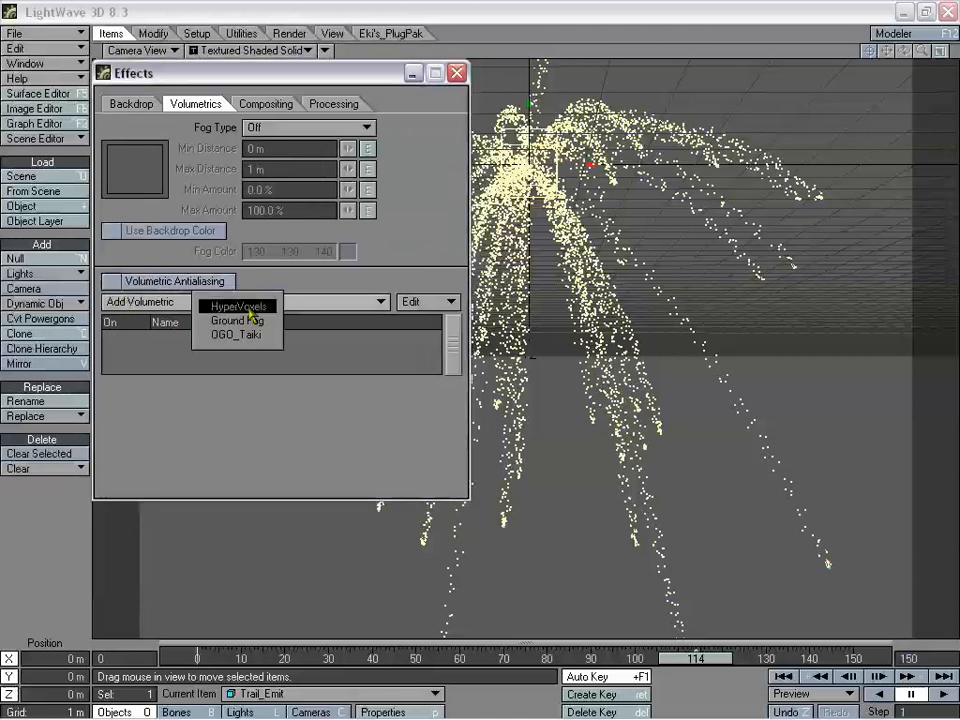
click(225, 305)
double_click(190, 338)
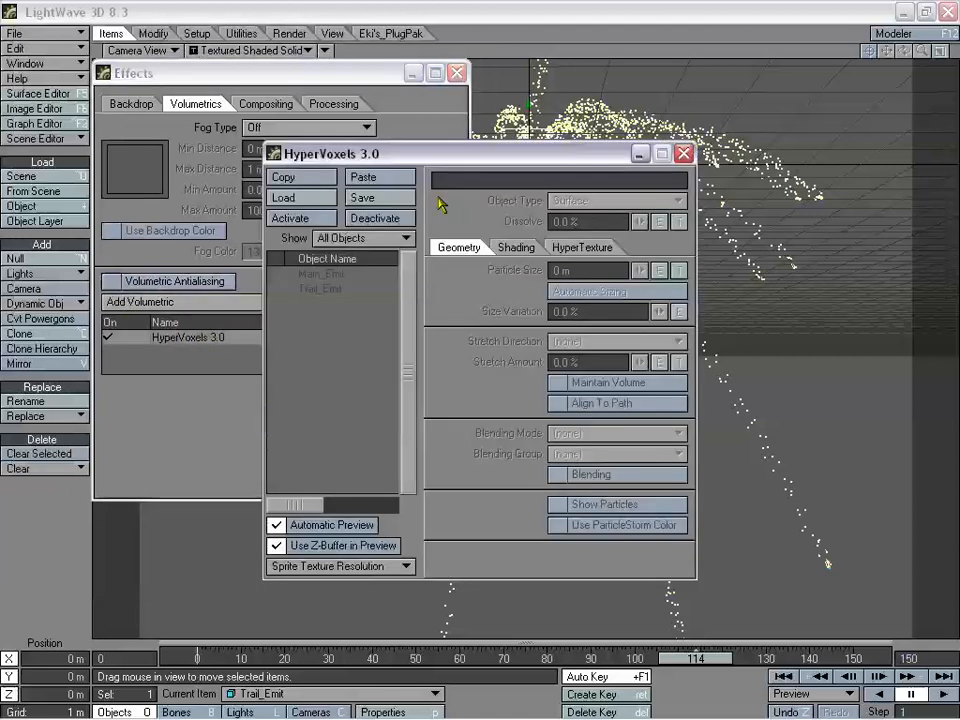
drag(407, 167, 651, 219)
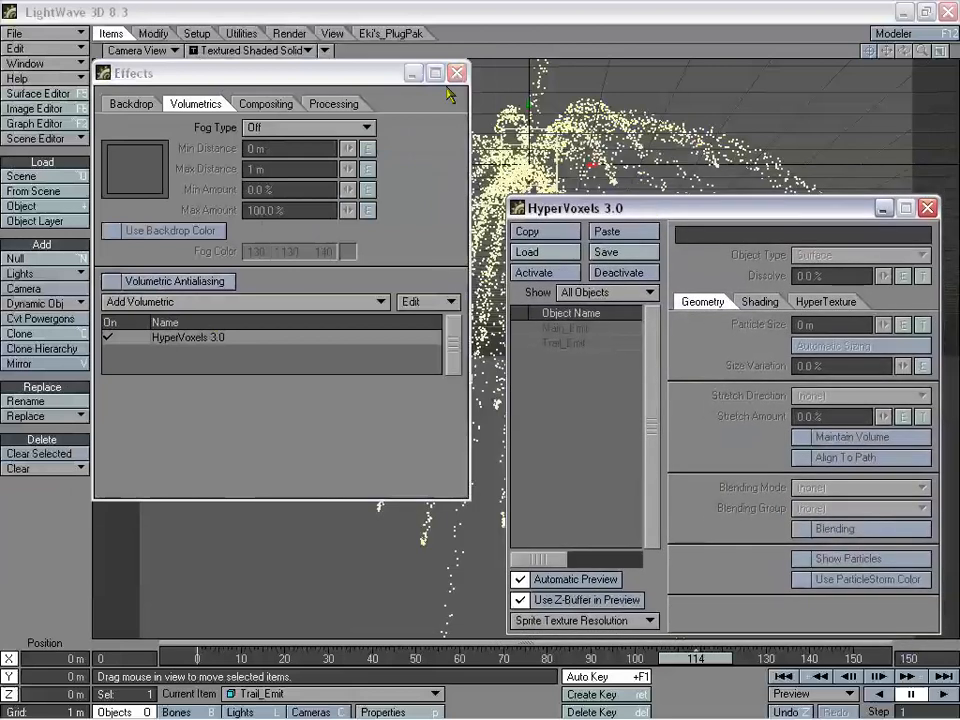
click(457, 74)
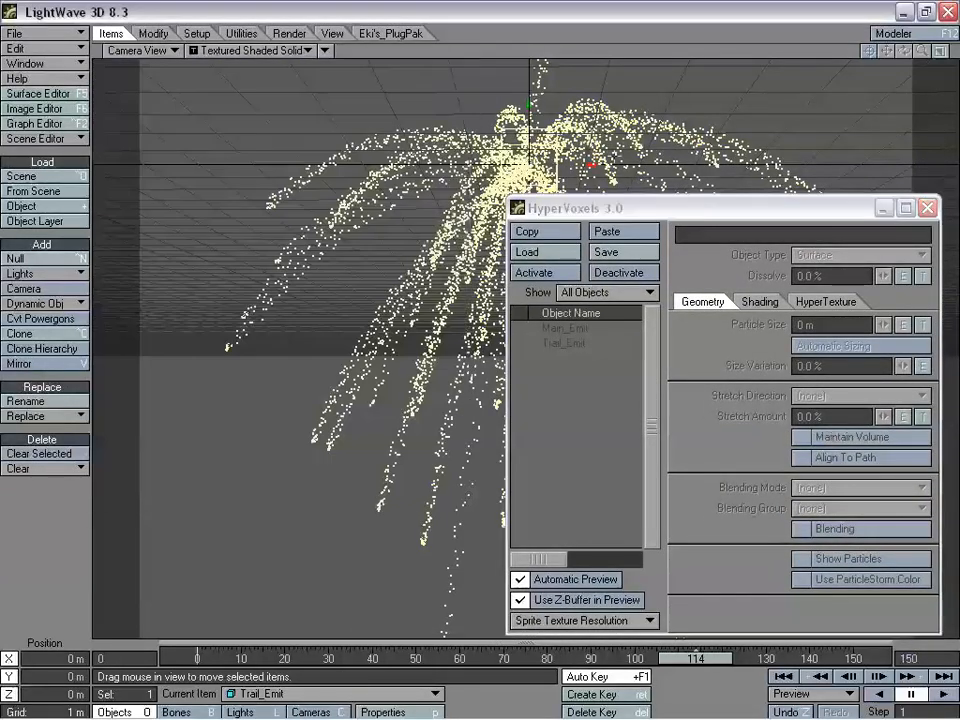
drag(636, 220, 655, 87)
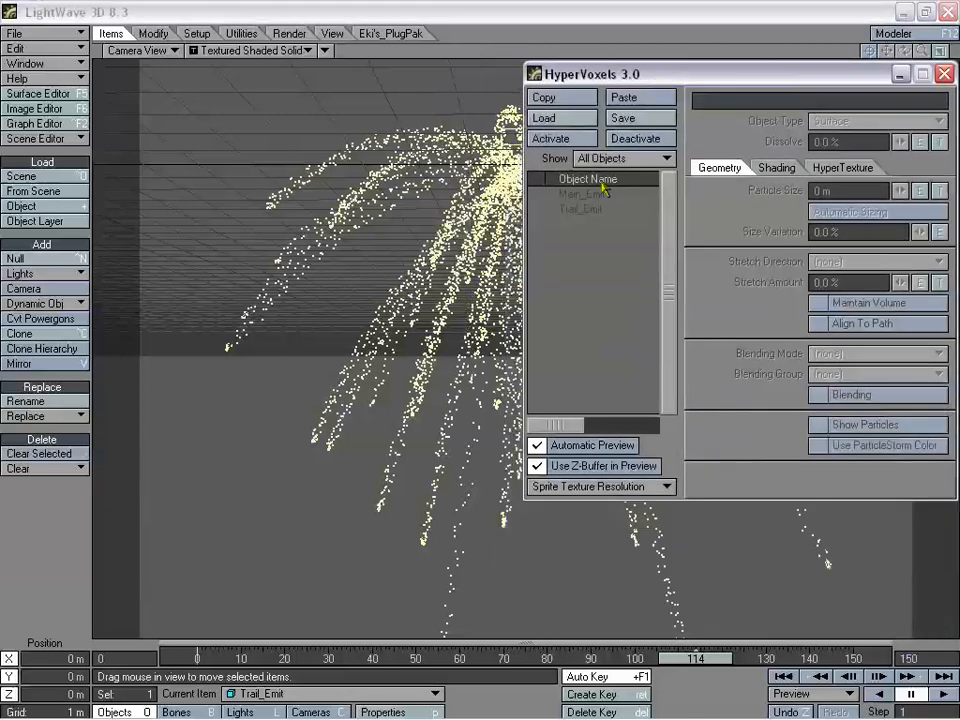
key(F7)
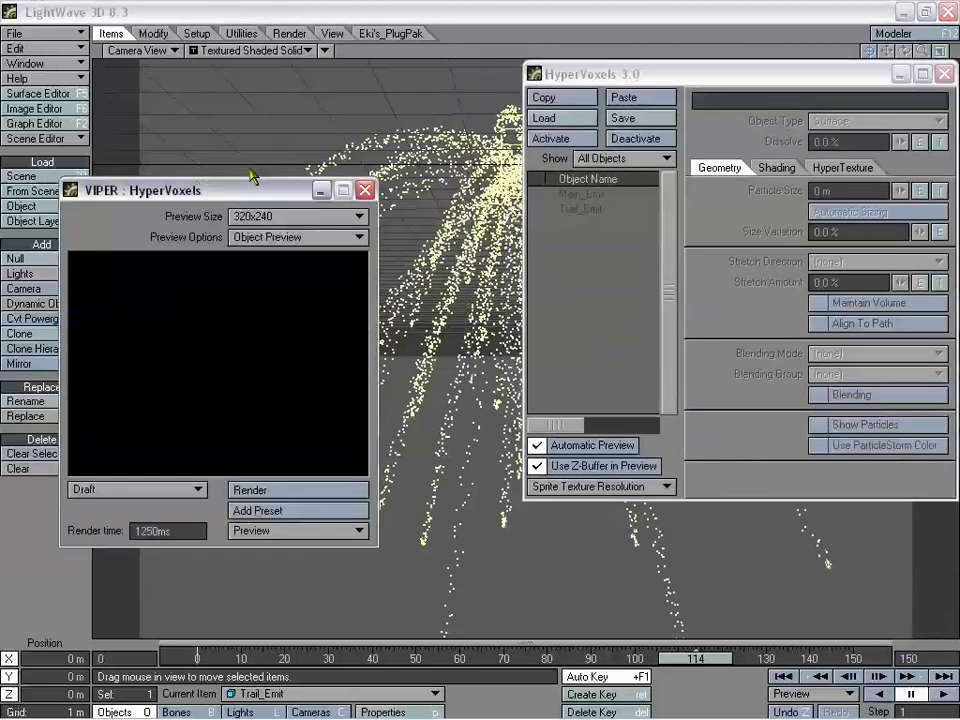
drag(217, 190, 243, 71)
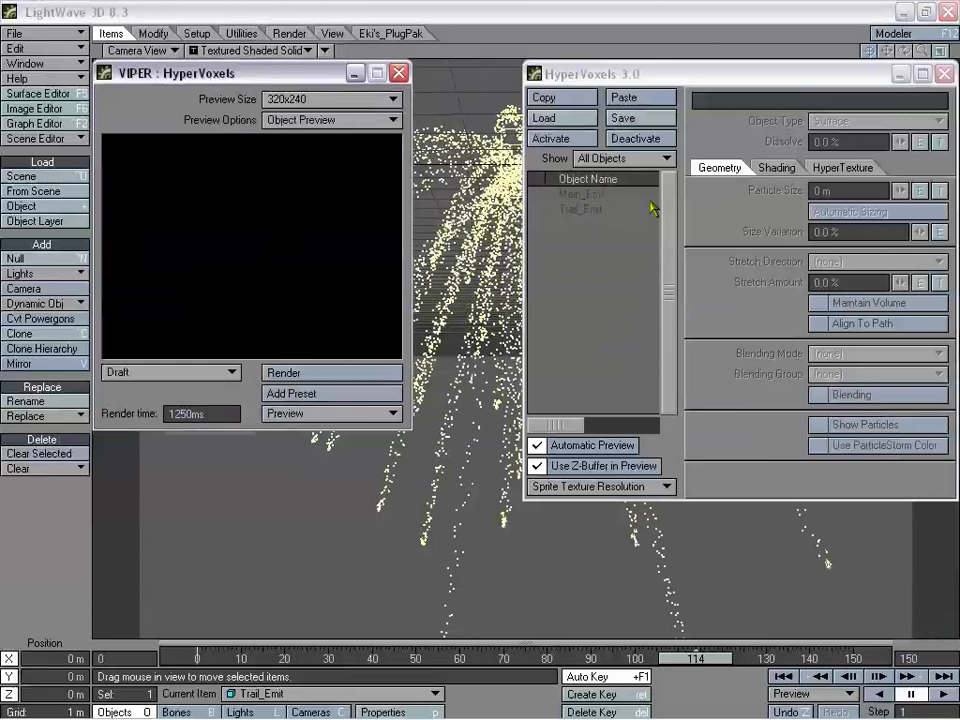
Activate HyperVoxels for Trail_Emit and set its object type to Volume.
double_click(603, 212)
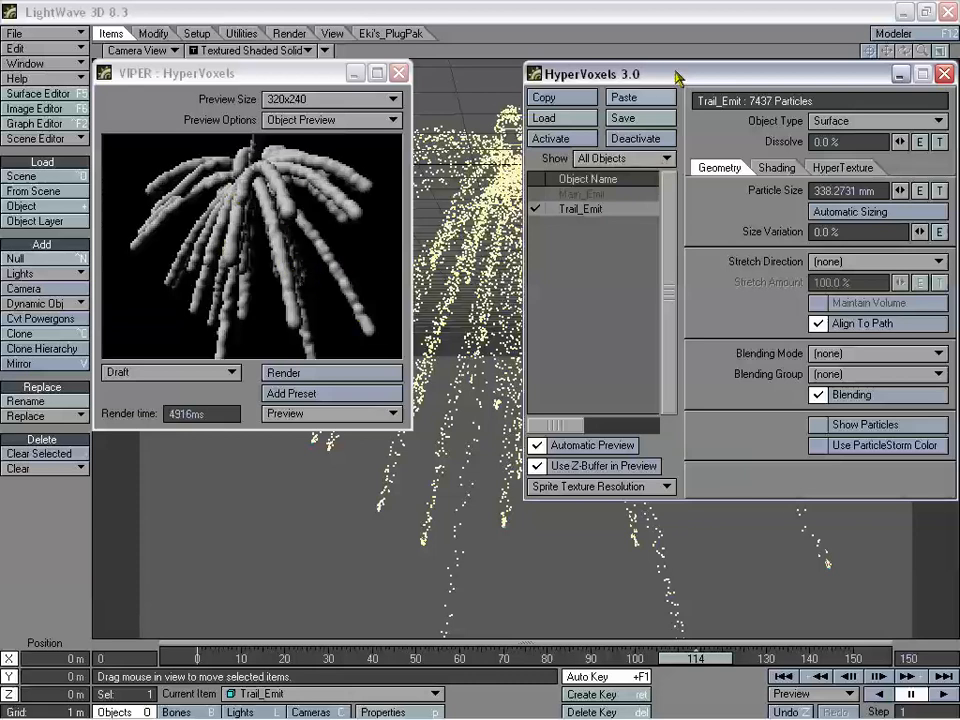
drag(676, 77, 636, 76)
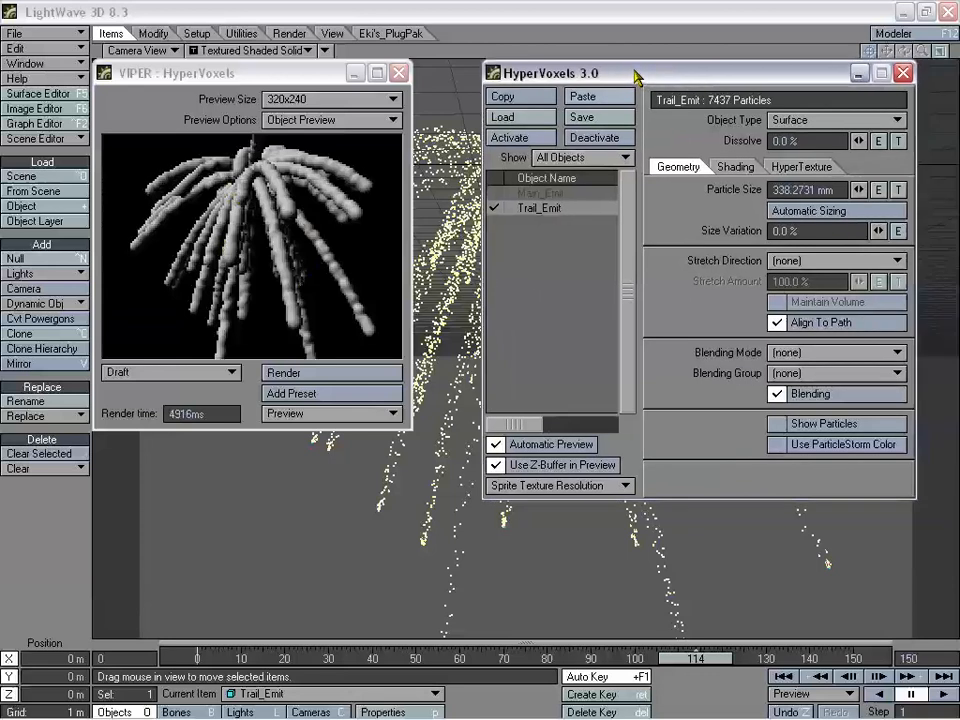
click(805, 121)
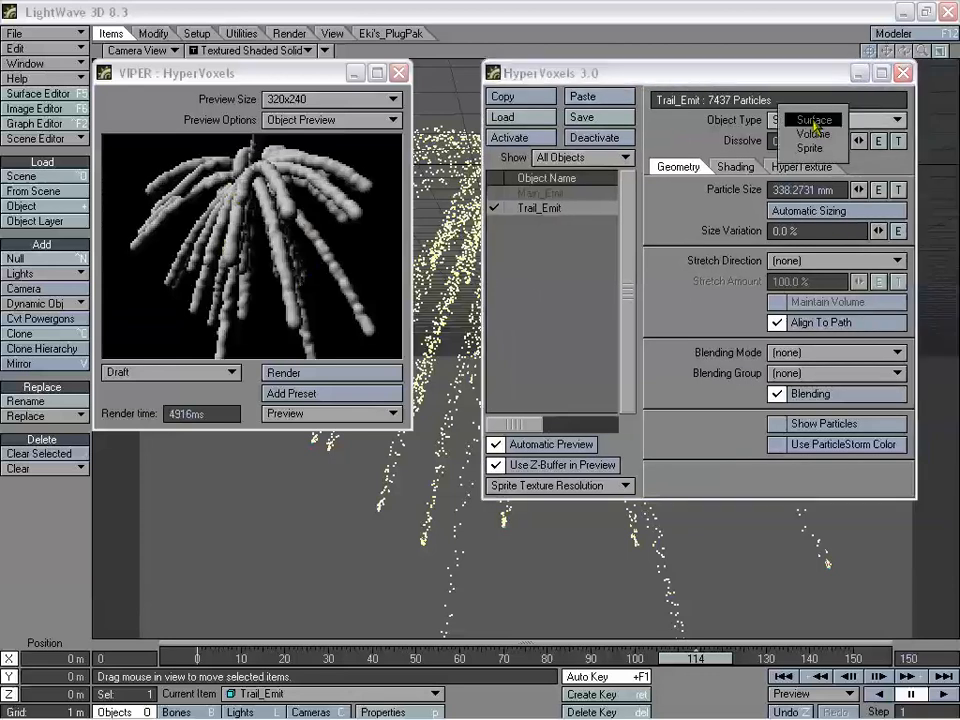
click(813, 134)
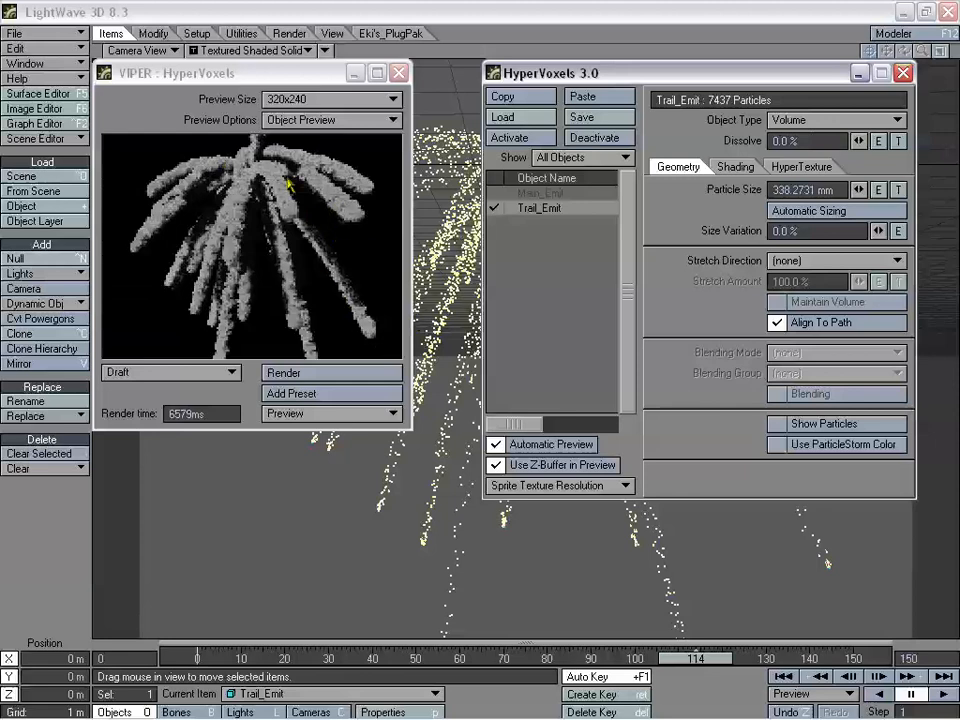
Set Trail_Emit's HyperTexture effect to Turbulence and render the VIPER preview again at frame 89.
click(735, 166)
click(780, 167)
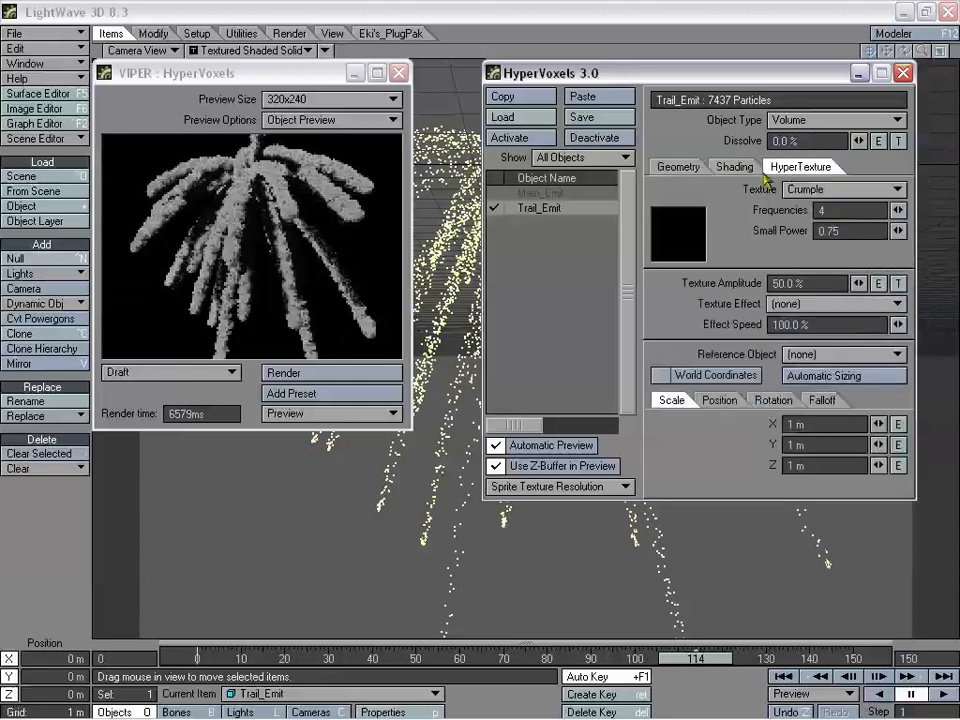
click(830, 303)
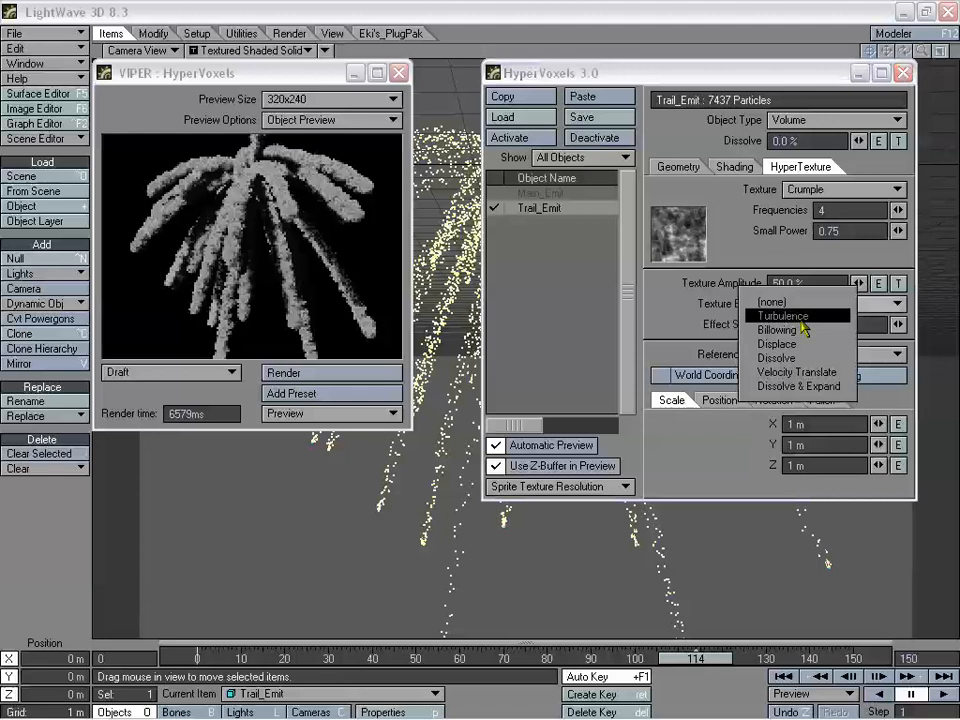
click(813, 316)
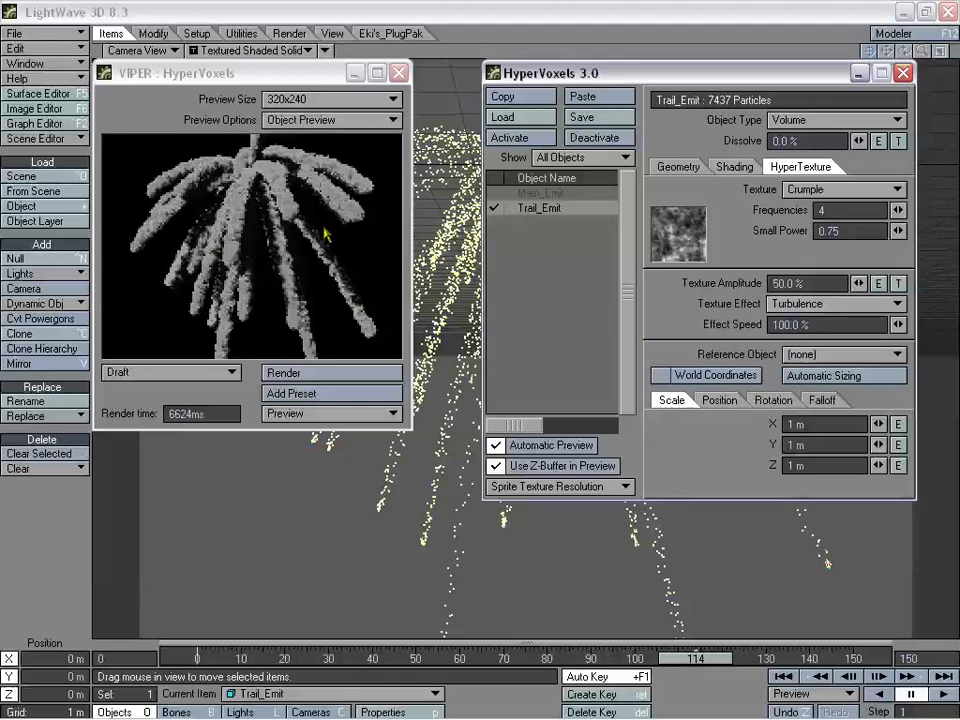
click(760, 303)
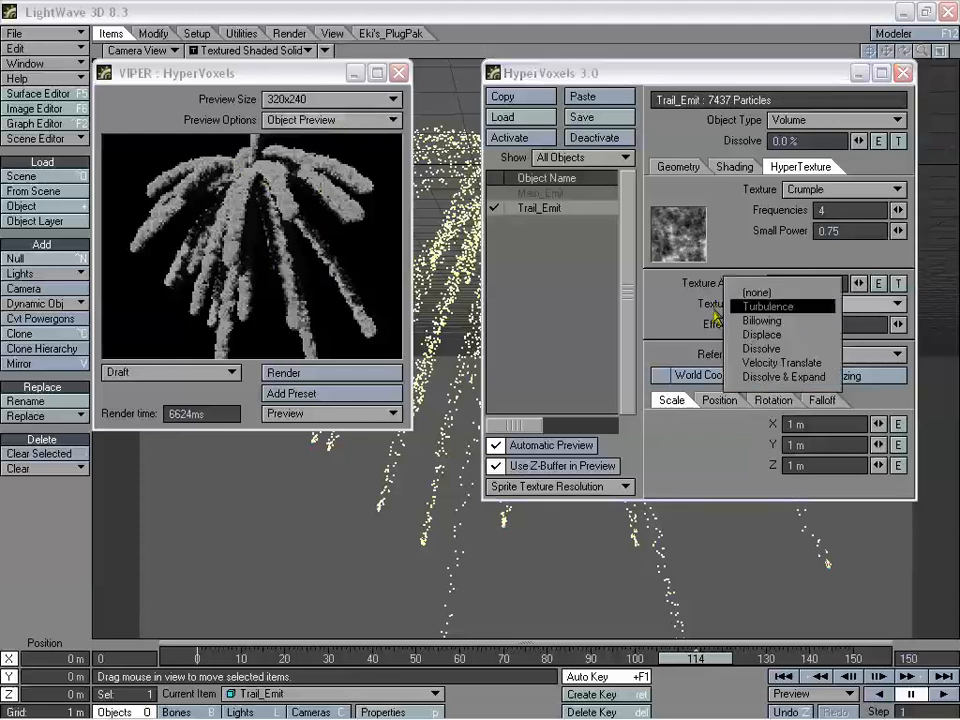
click(768, 306)
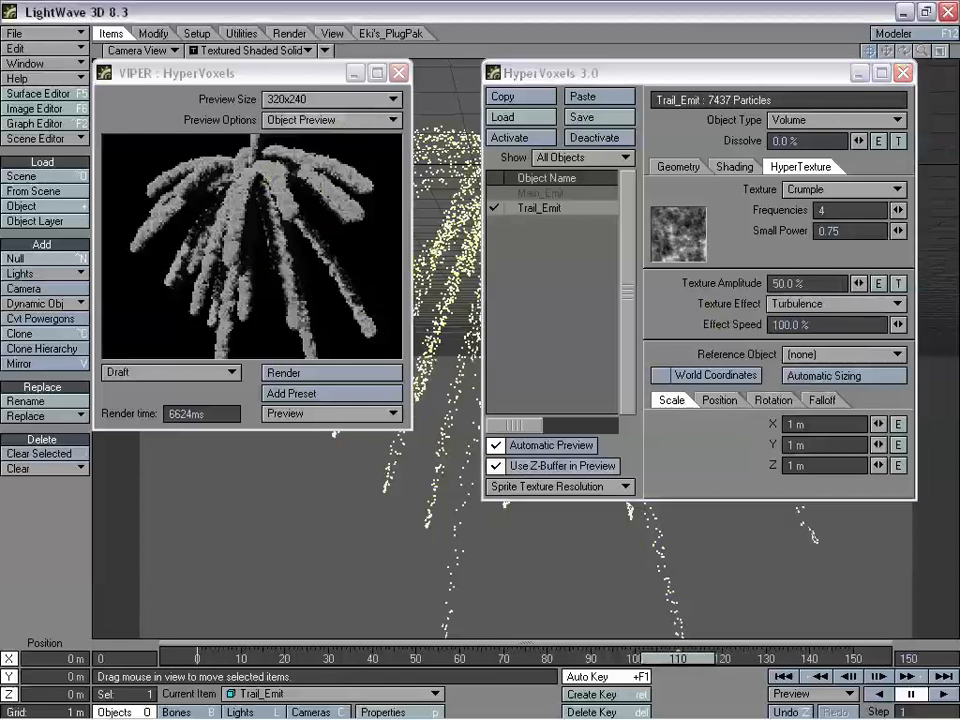
click(360, 372)
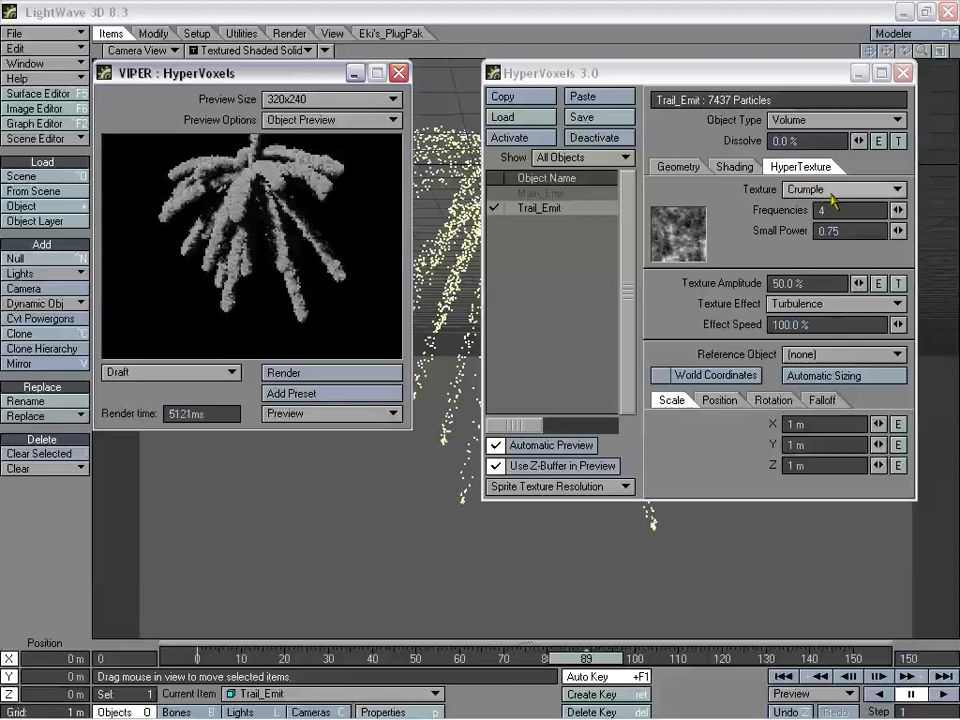
Change Trail_Emit's hypertexture to Turbulence with 5 frequencies, 15% contrast and 0.75 small power.
click(834, 195)
click(848, 217)
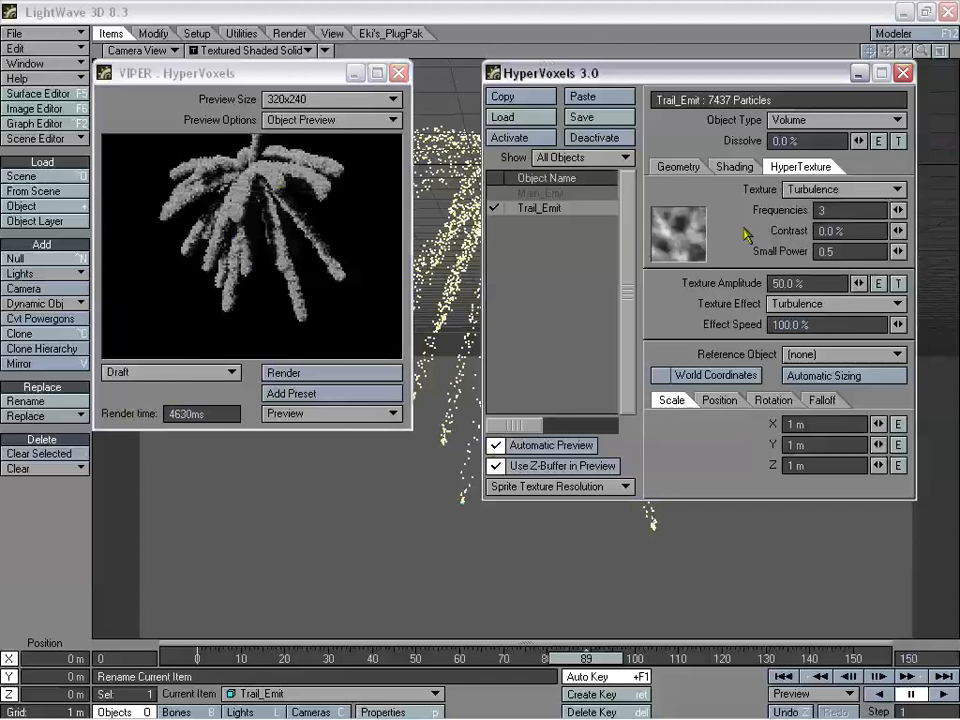
click(846, 252)
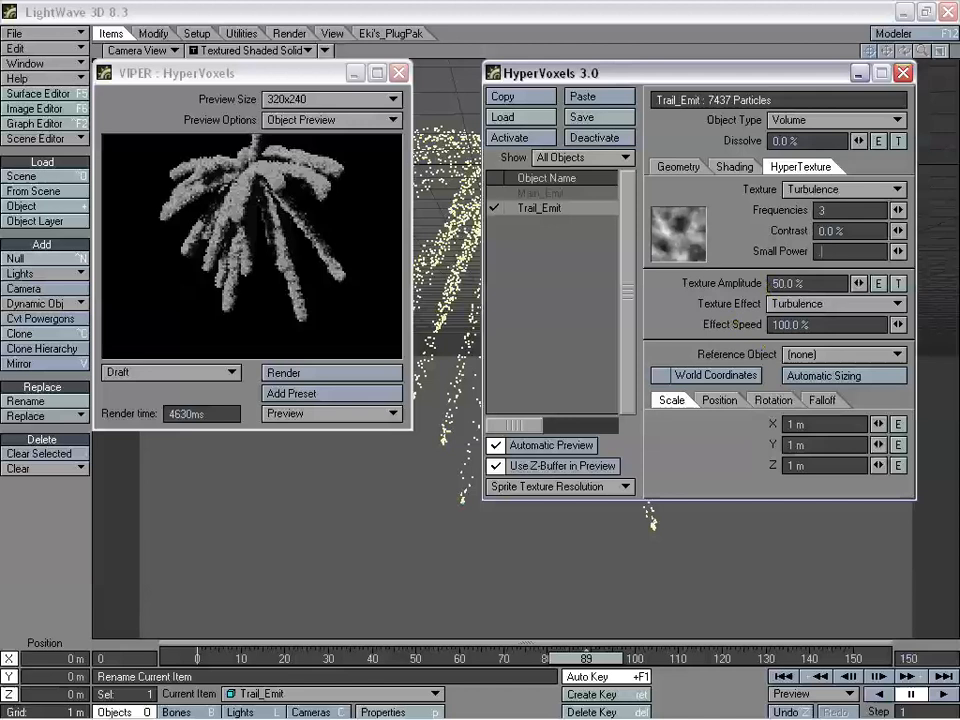
text(.75)
key(Return)
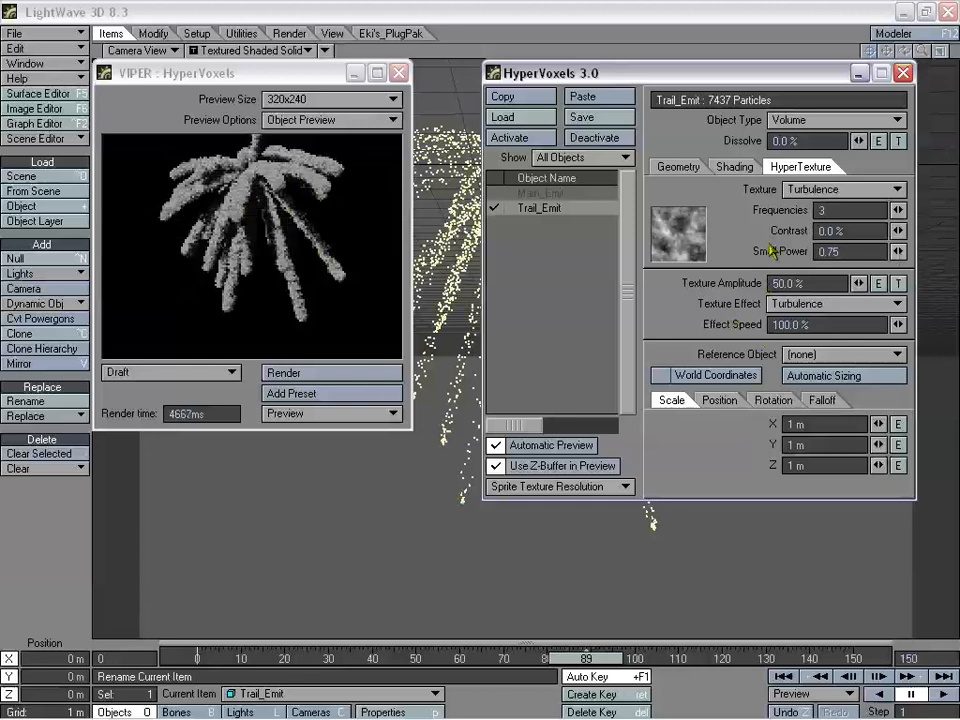
text(15)
key(Tab)
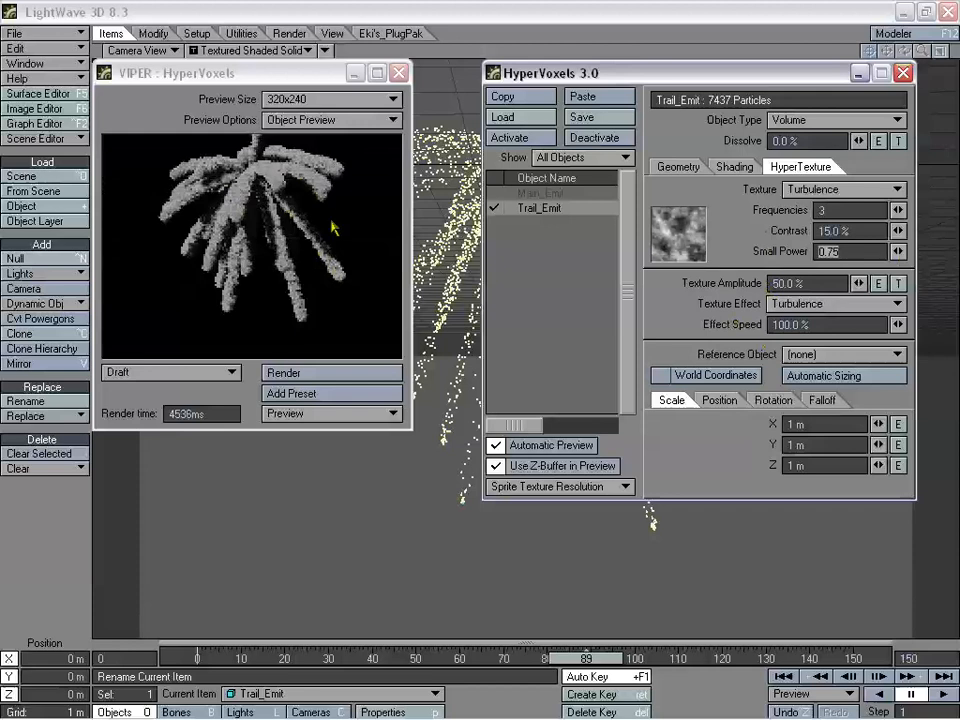
click(822, 210)
text(5)
key(Tab)
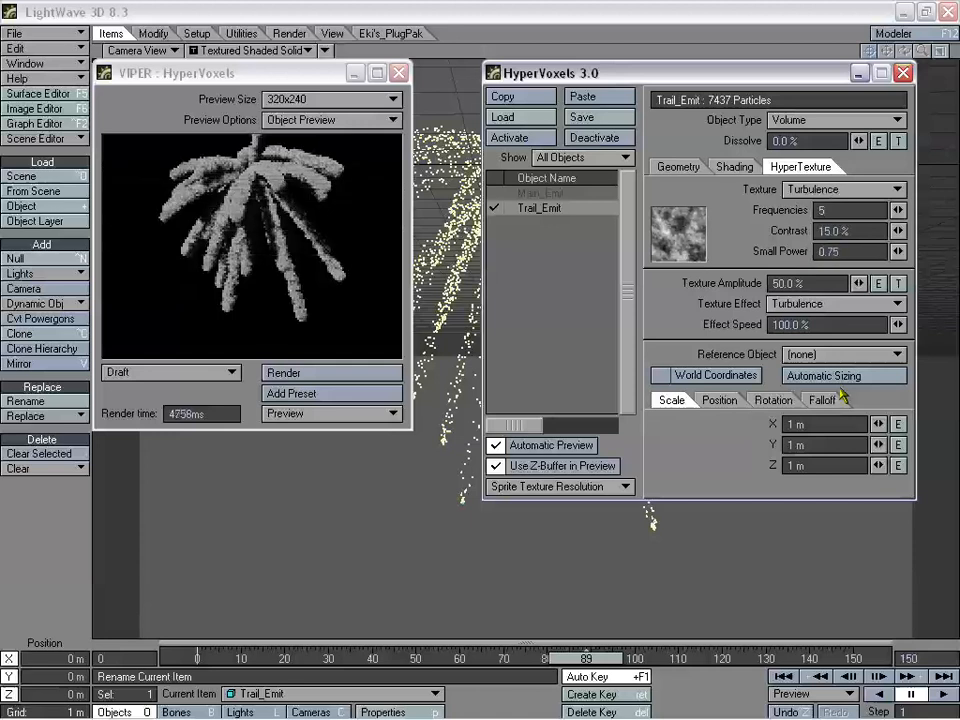
Set the hypertexture scale to 1.5 m on the X, Y and Z axes.
click(815, 423)
text(1.5)
key(Tab)
text(1.5)
key(Tab)
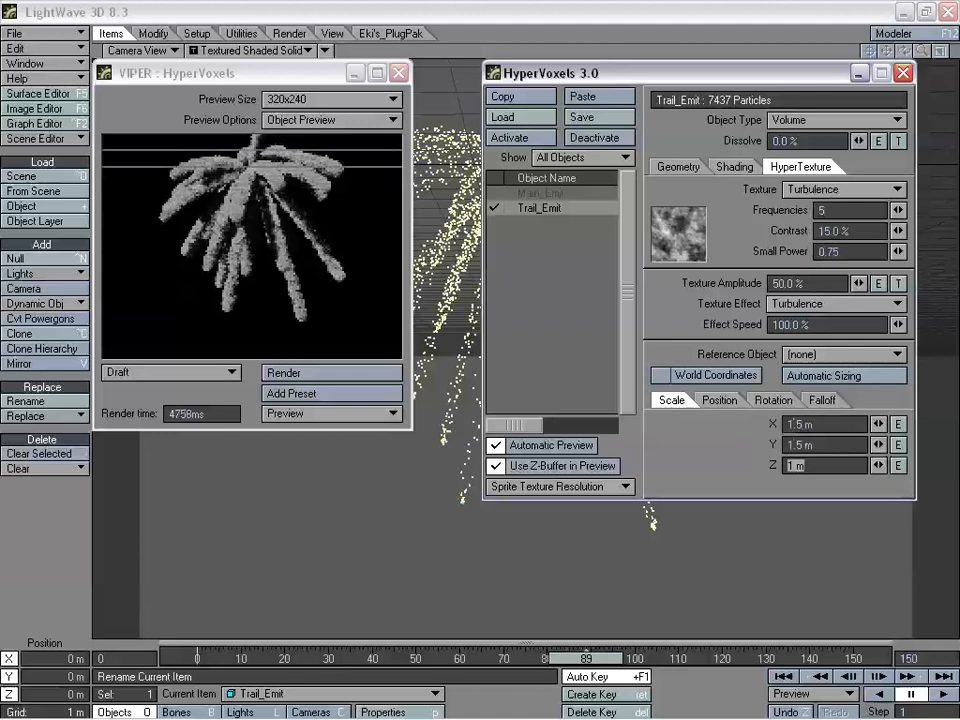
text(1.5)
key(Return)
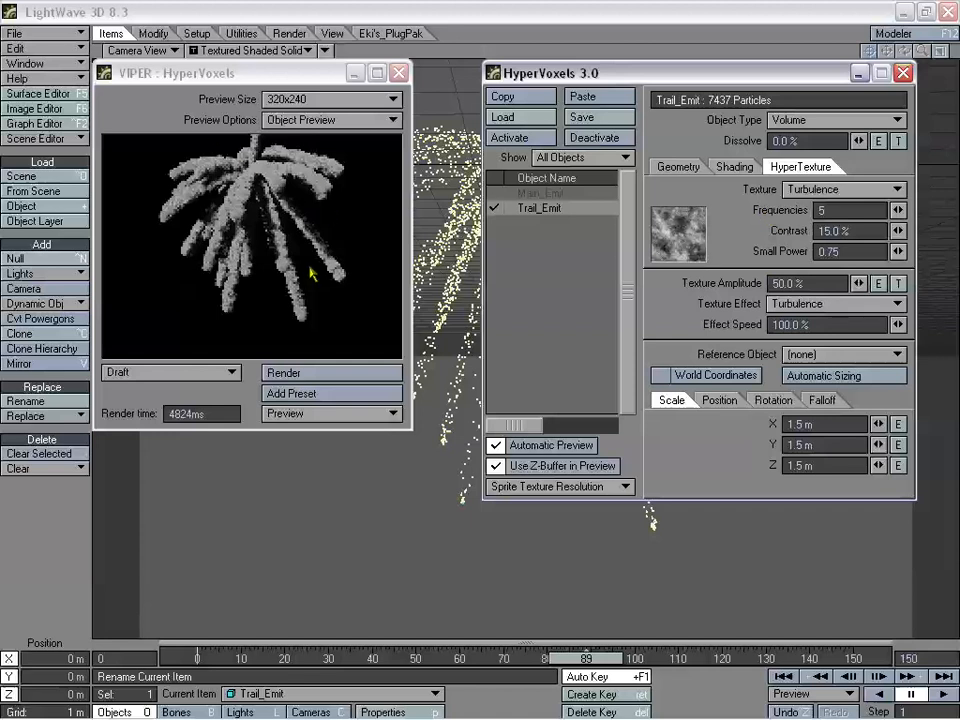
Enable the gradient backdrop in the Effects settings and render the VIPER preview against it.
click(678, 166)
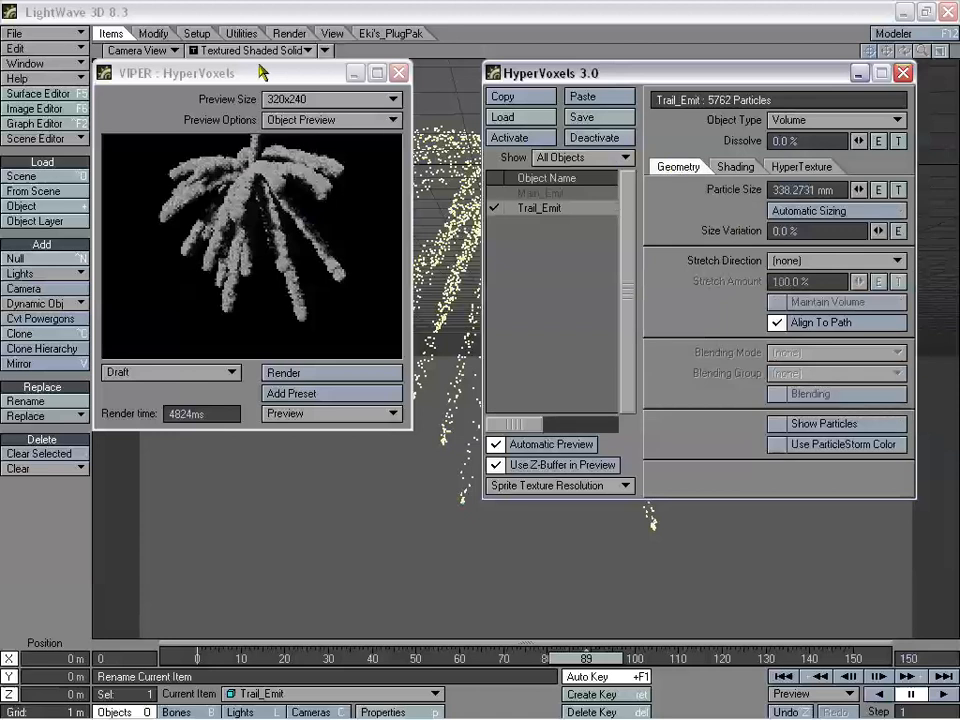
drag(200, 73, 275, 124)
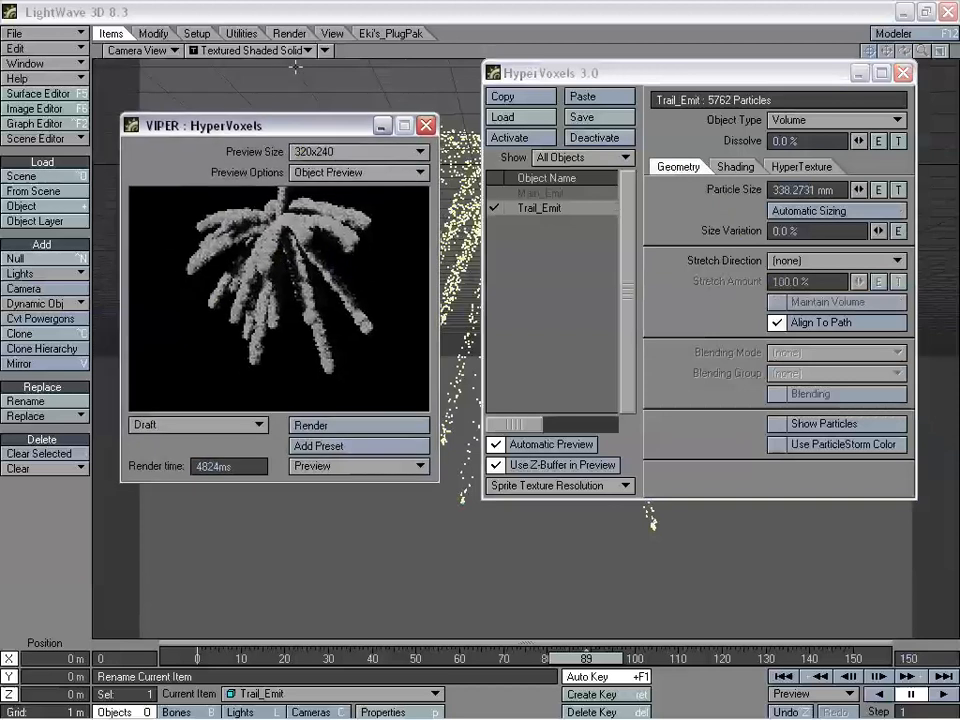
key(ctrl+F5)
drag(268, 66, 482, 122)
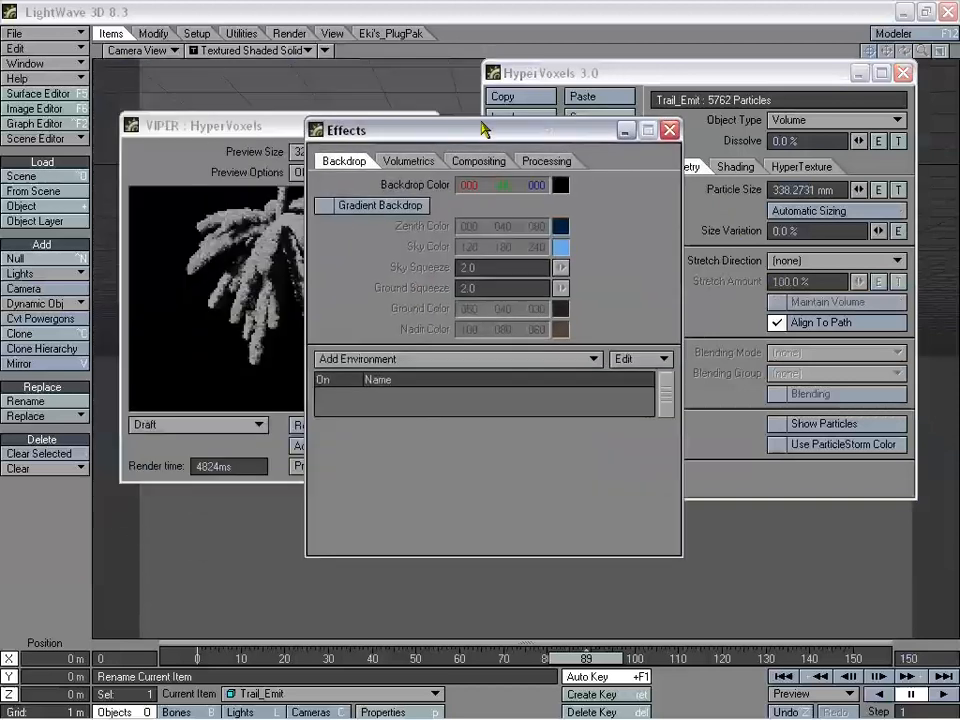
drag(386, 131, 587, 132)
click(406, 230)
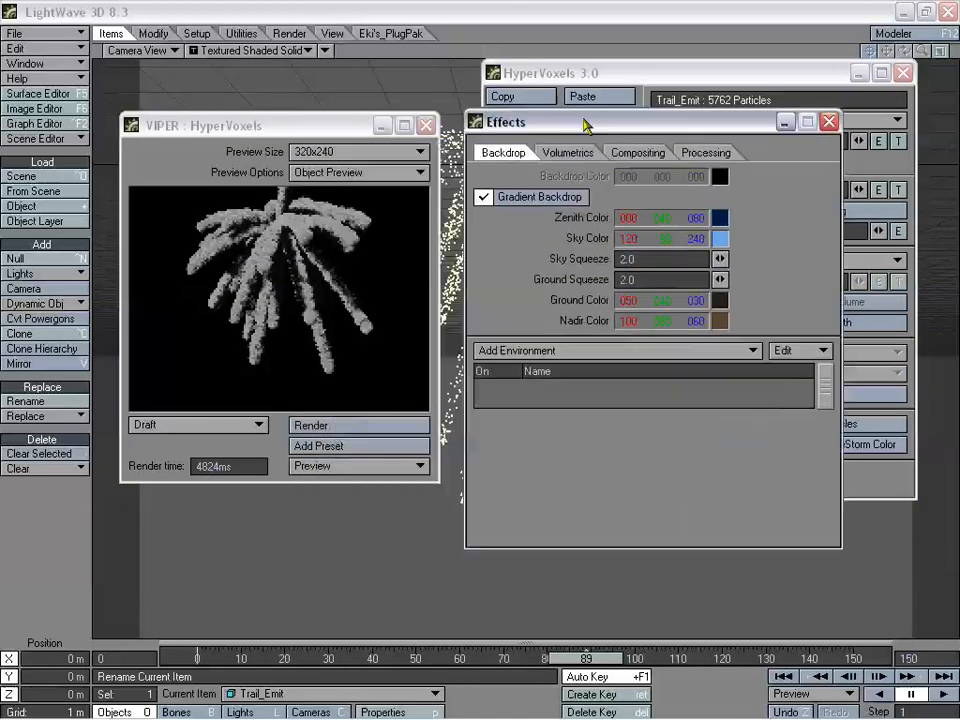
click(371, 426)
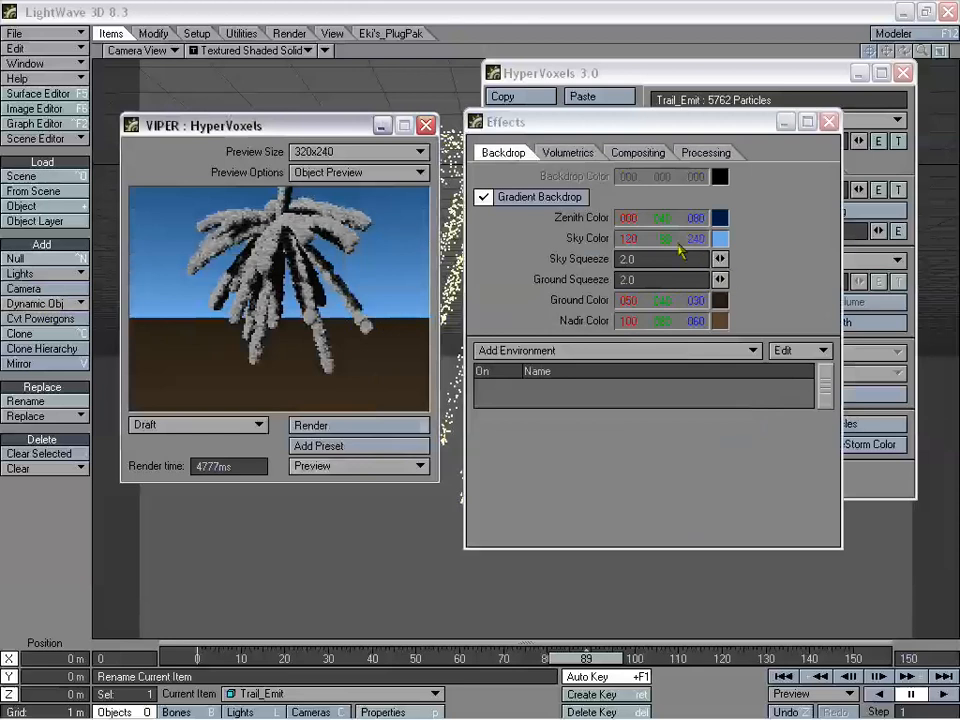
Set the backdrop's ground color to RGB 120, 180, 240.
click(719, 300)
drag(669, 320, 617, 367)
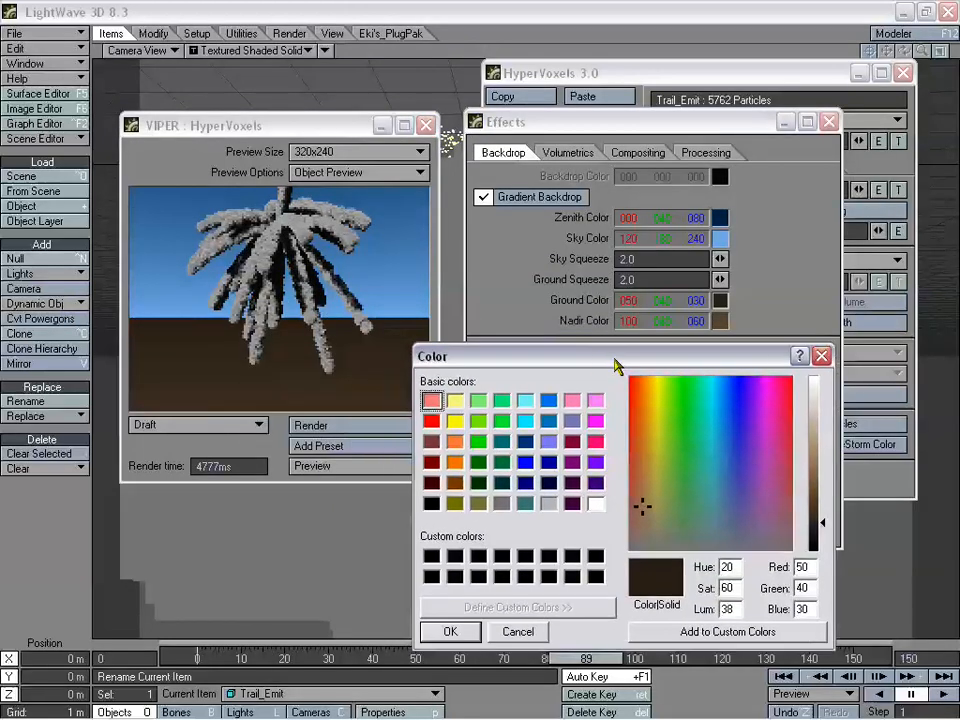
double_click(804, 567)
text(120 180 )
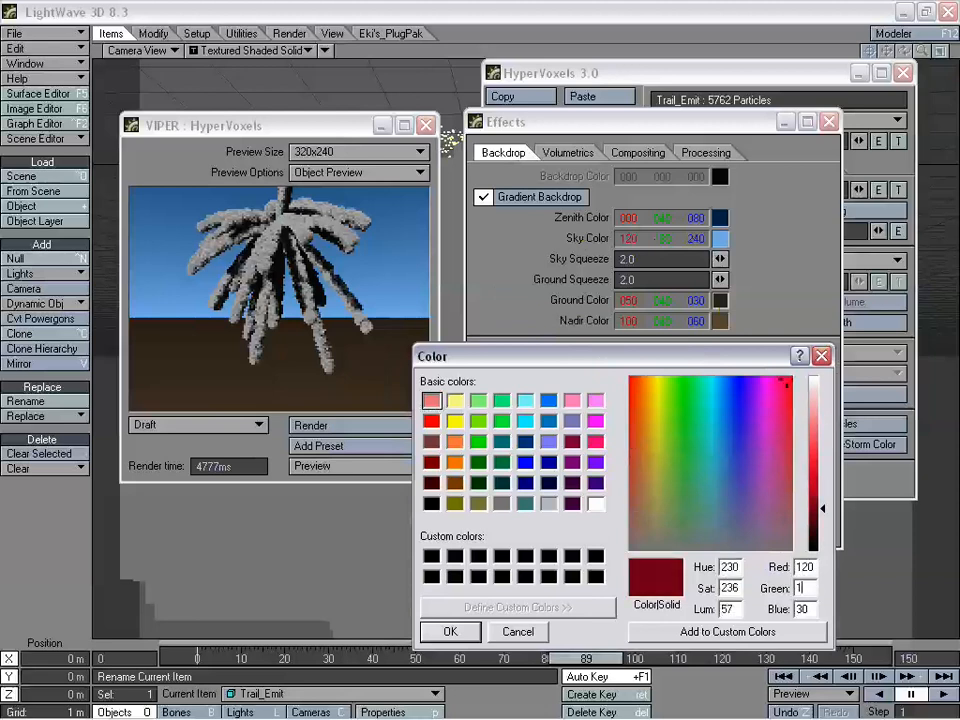
text(240)
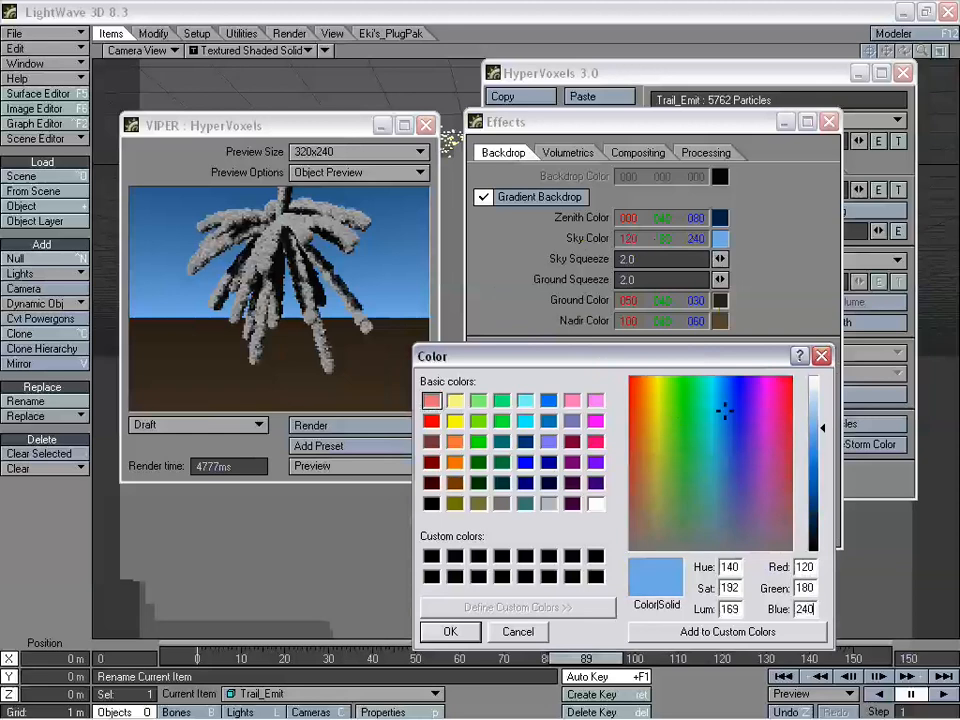
click(450, 631)
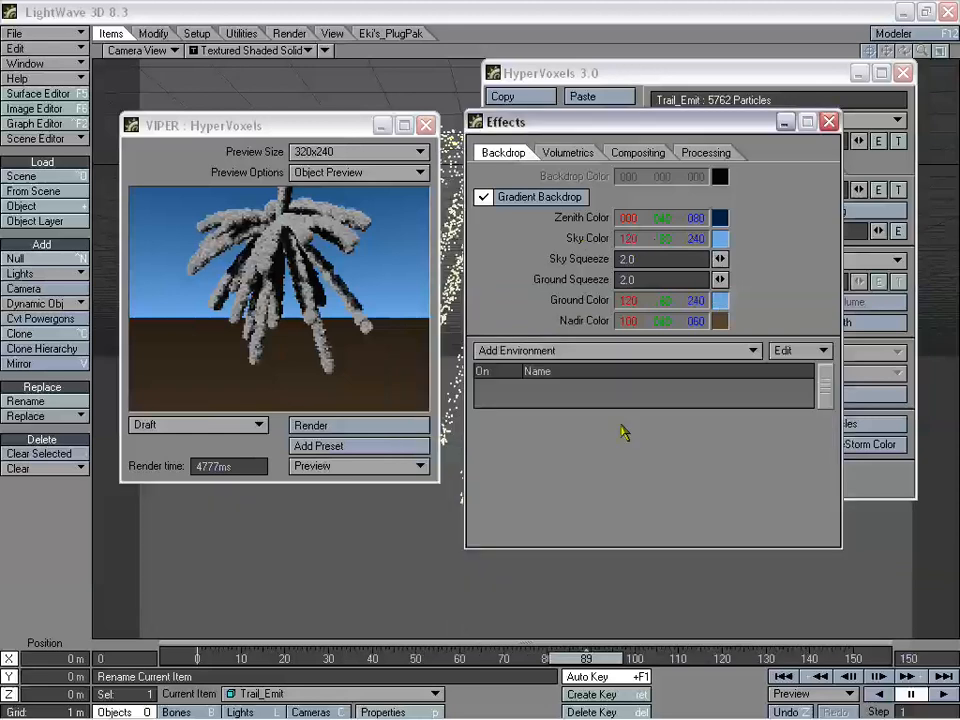
Change the backdrop's Nadir Color to a medium blue and close the Effects window.
click(720, 321)
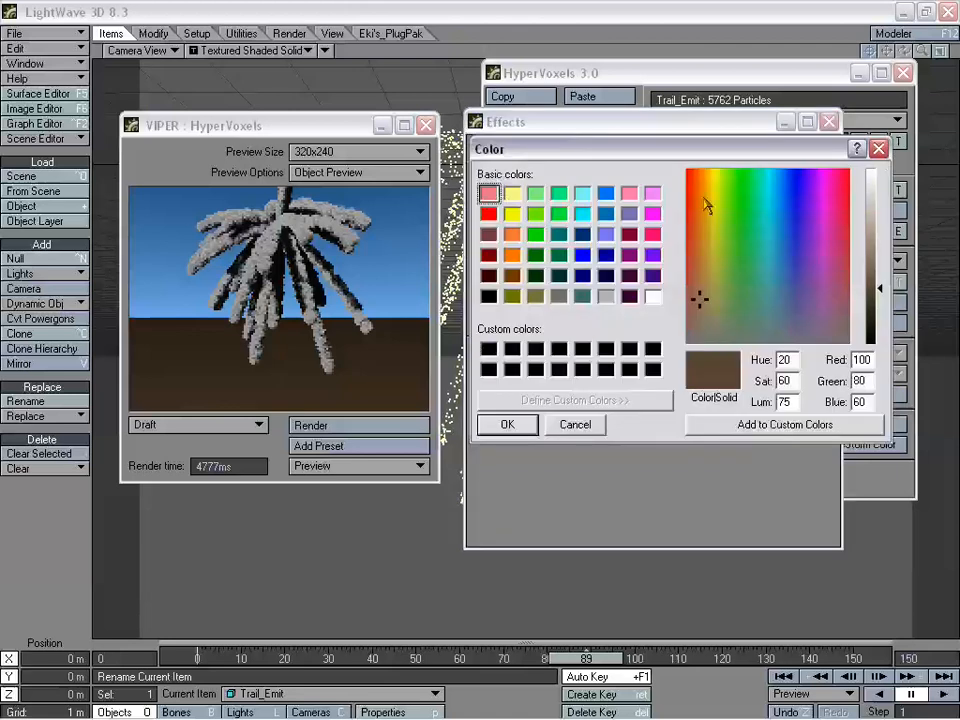
drag(735, 262, 789, 229)
drag(881, 279, 880, 273)
click(507, 424)
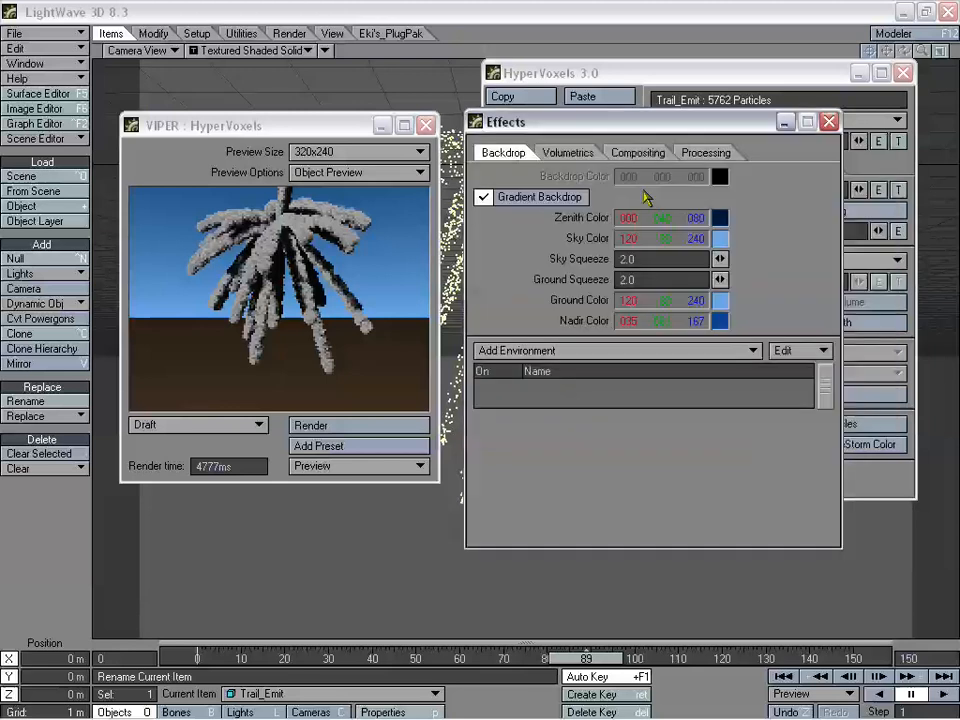
click(829, 121)
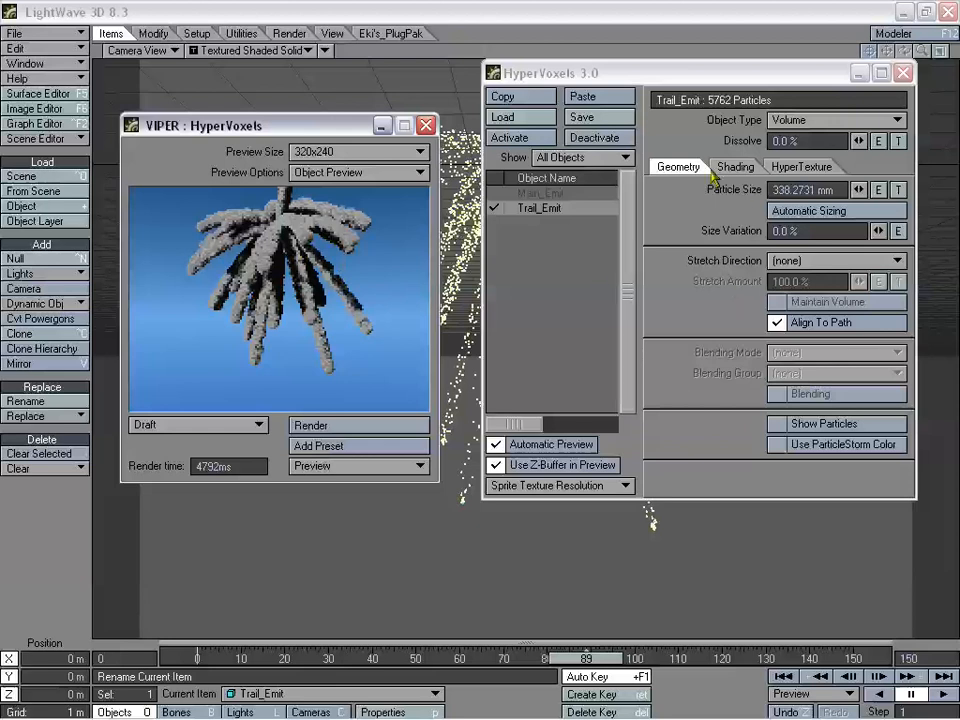
Raise Trail_Emit's particle size to about 373.27 mm and arrange the VIPER and HyperVoxels windows side by side.
drag(857, 189, 859, 192)
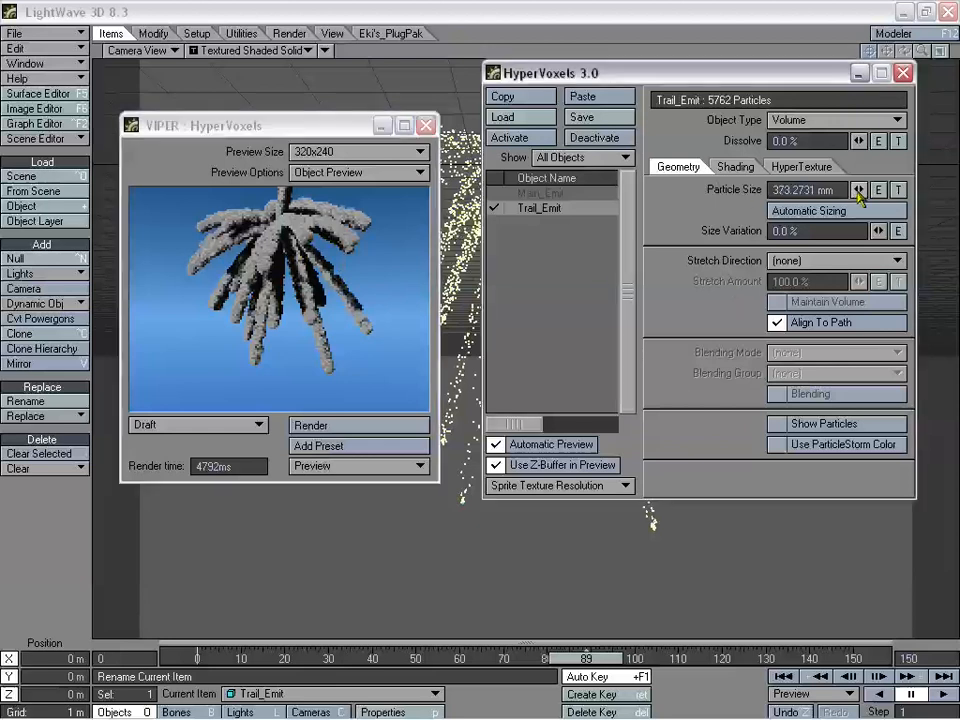
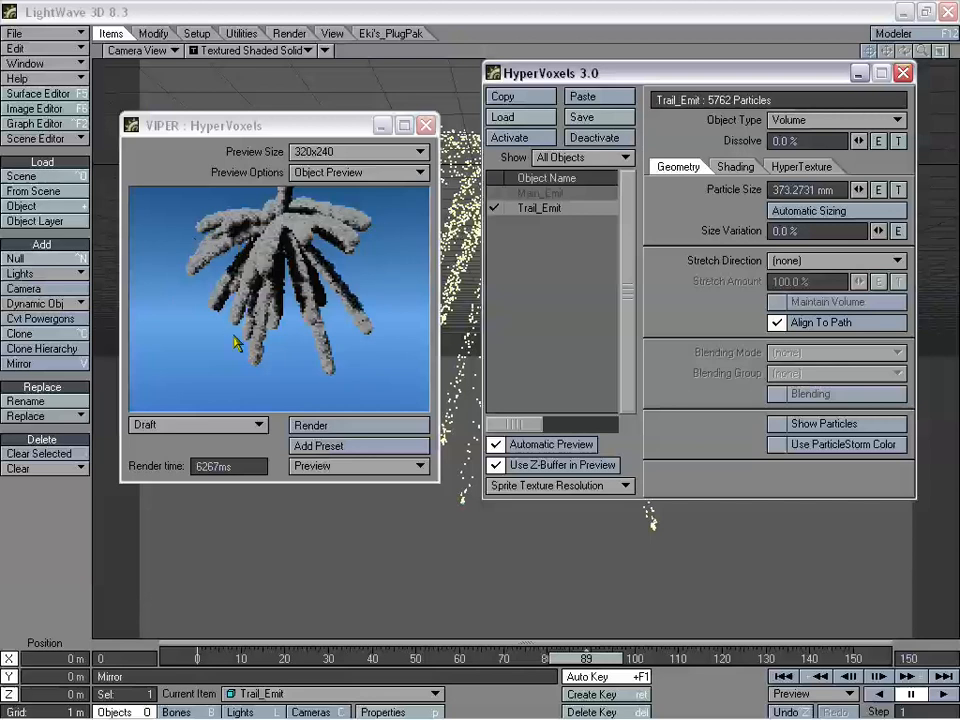
drag(335, 125, 296, 79)
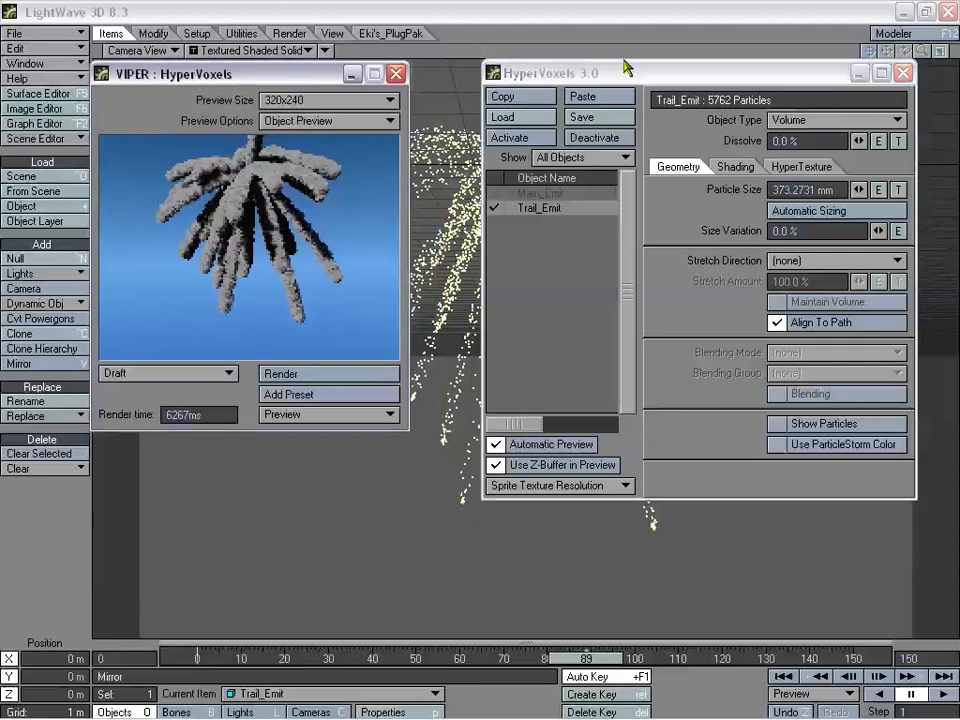
drag(675, 85, 676, 203)
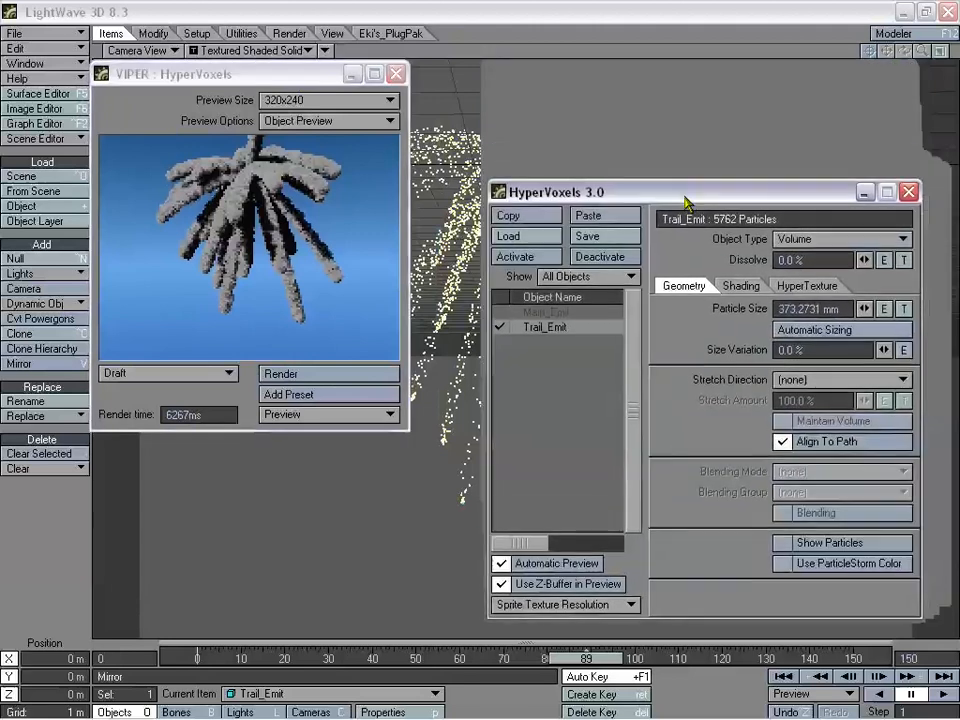
drag(821, 188, 813, 196)
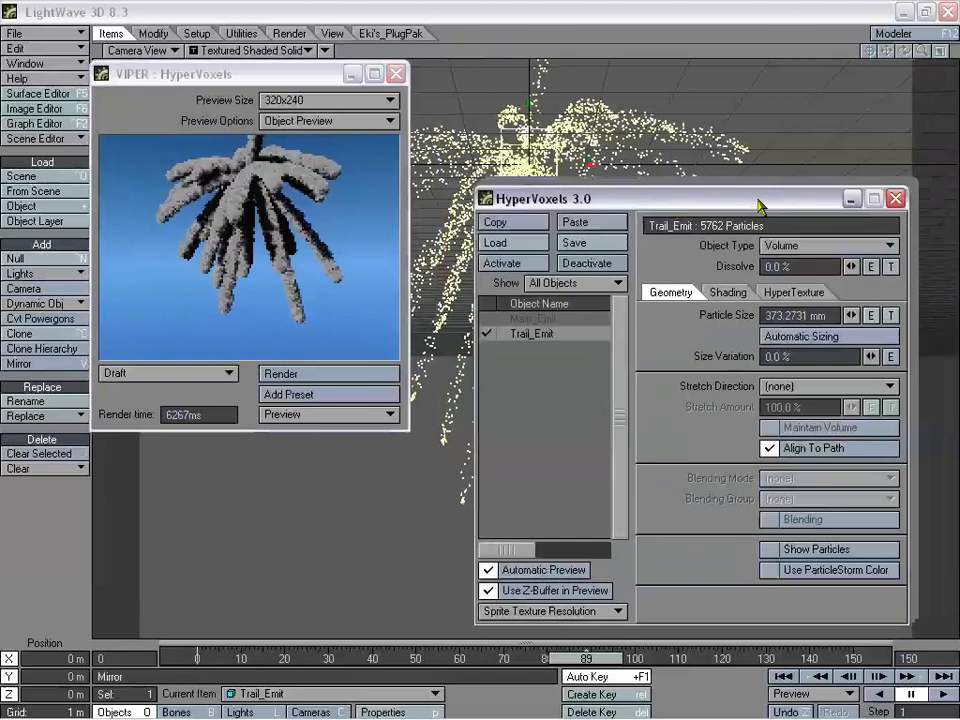
Add a texture to Particle Size, using a Gradient layer with Time as the input parameter.
click(893, 318)
drag(360, 95, 664, 76)
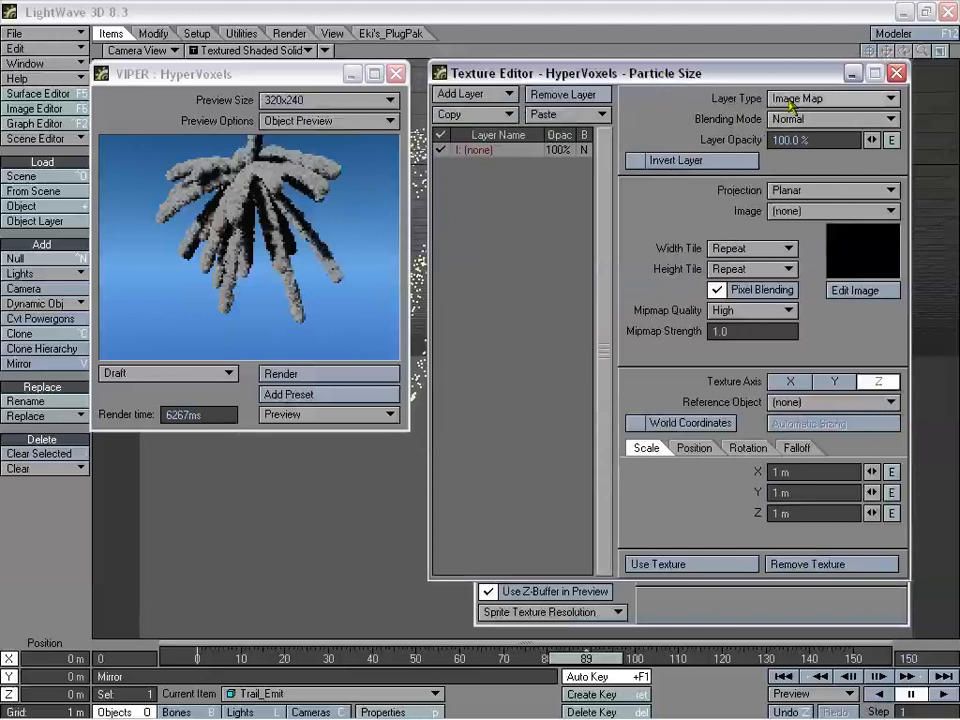
click(800, 100)
click(797, 126)
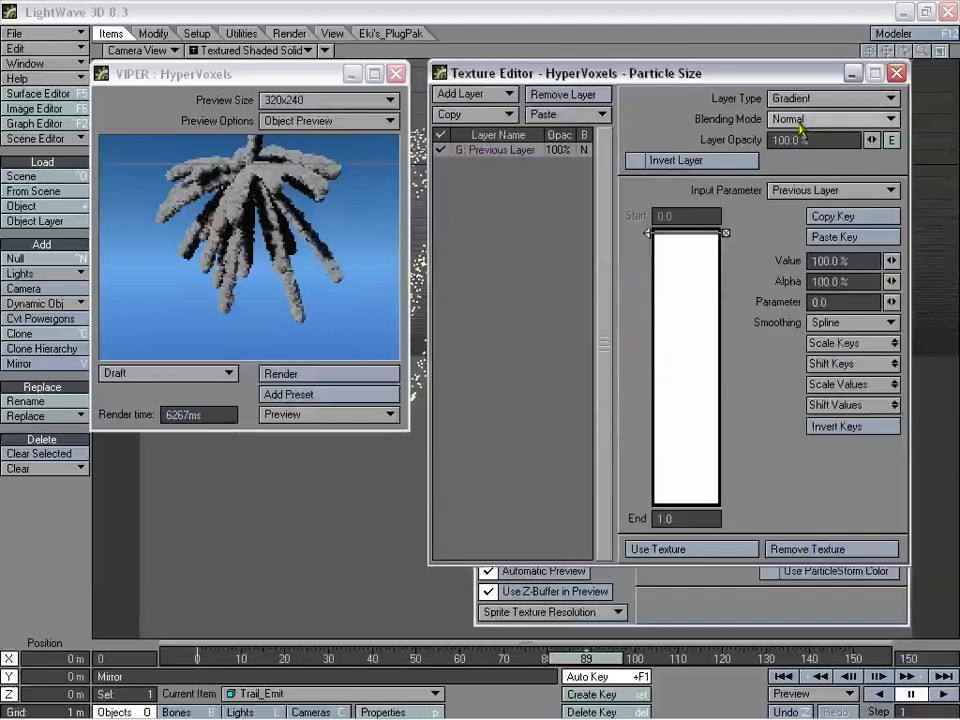
click(815, 192)
click(793, 334)
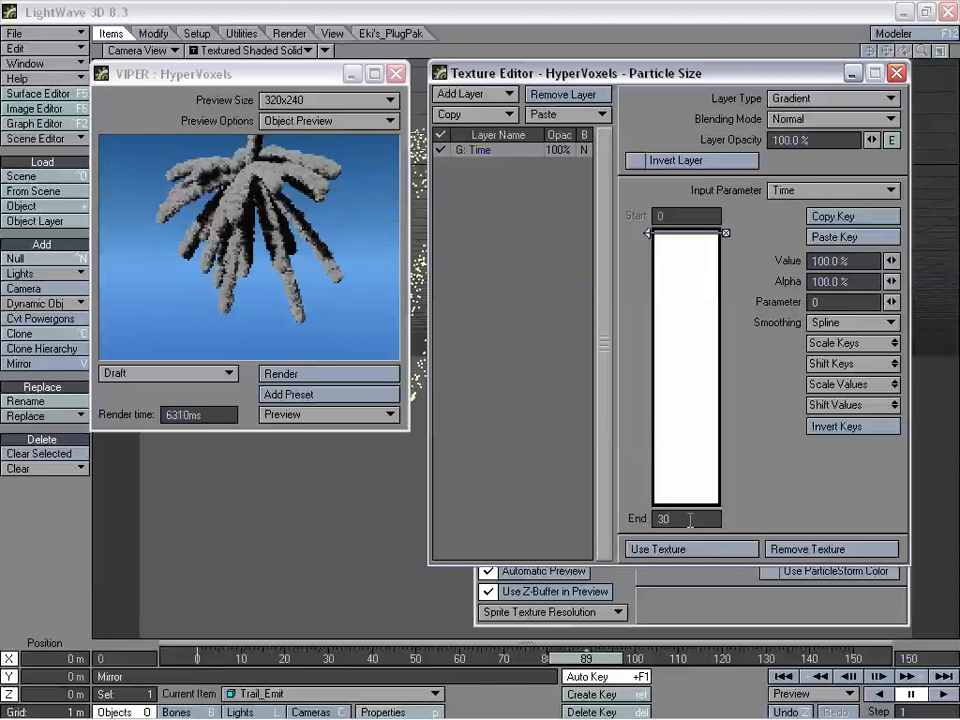
Scrub the timeline to frame 105 and set the gradient's end value to 100.
drag(599, 658, 347, 658)
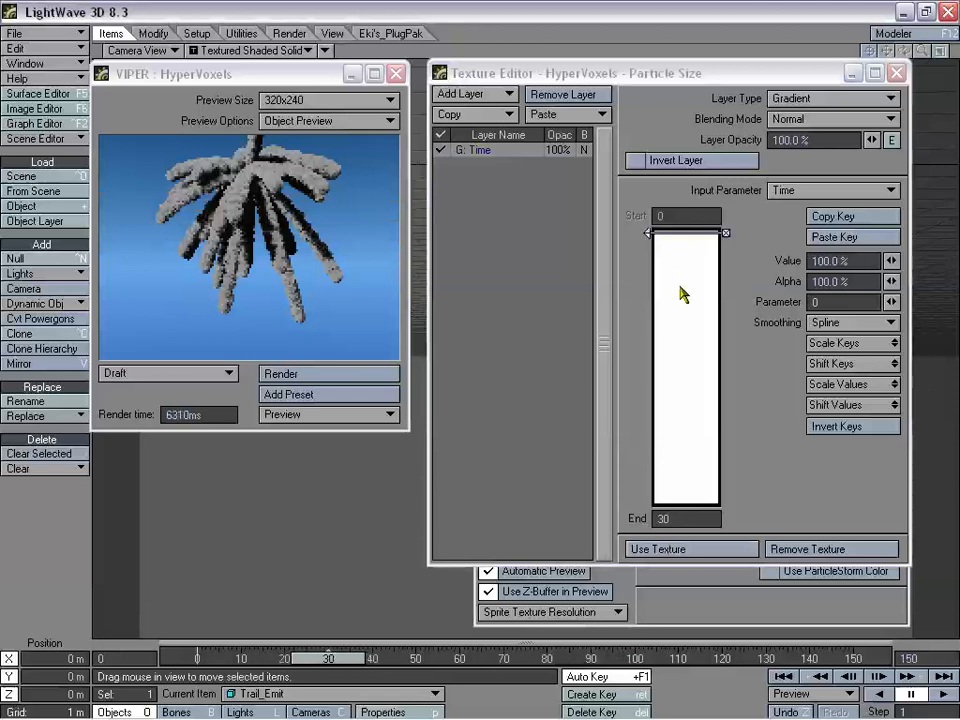
click(692, 518)
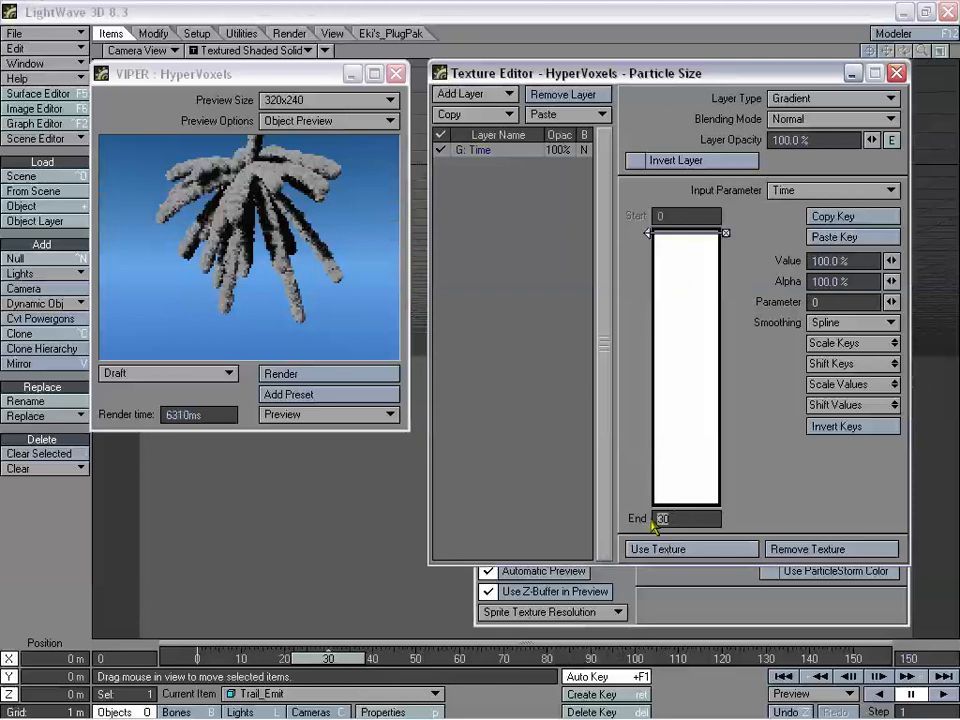
drag(329, 659, 683, 659)
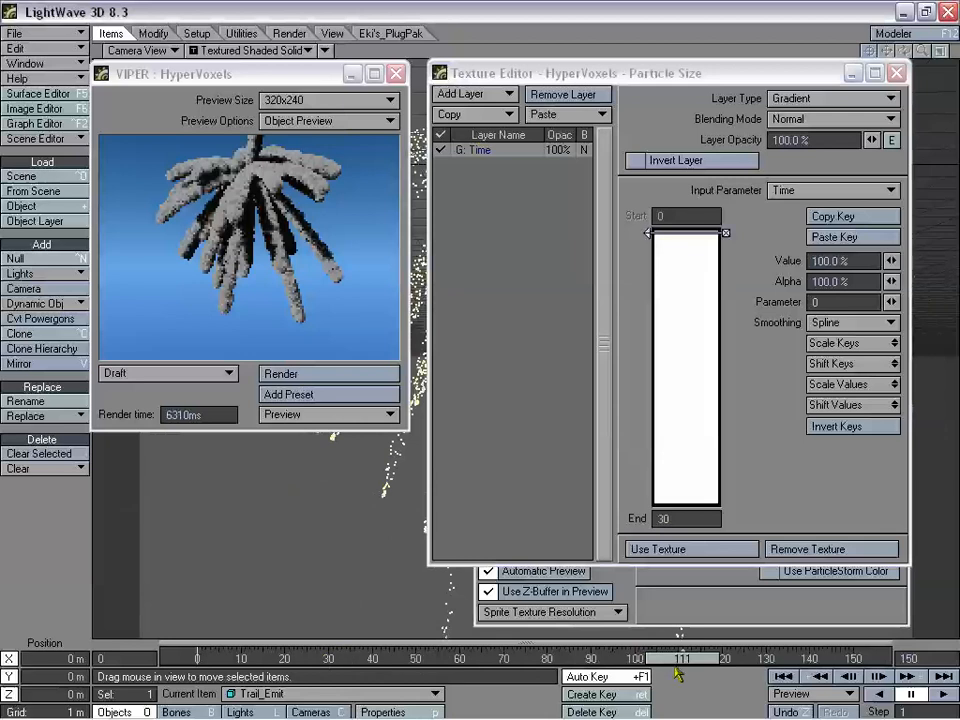
drag(676, 675, 656, 658)
drag(686, 518, 572, 510)
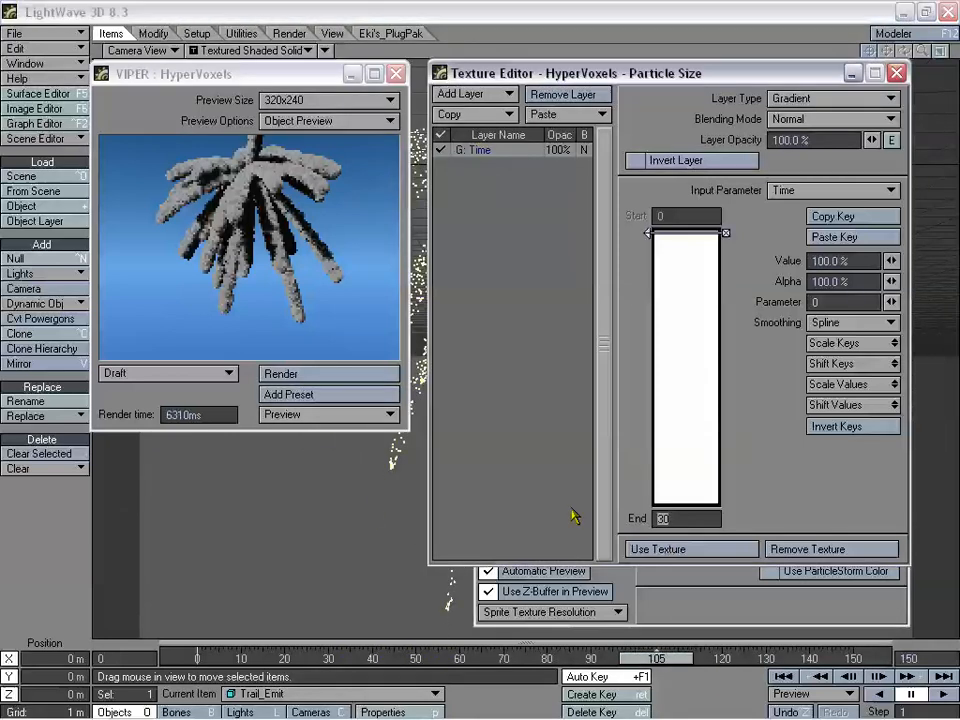
text(100)
key(Tab)
Add a gradient key near the end at parameter about 99.3 and set its value to 59 %.
drag(495, 74, 503, 105)
drag(690, 470, 695, 550)
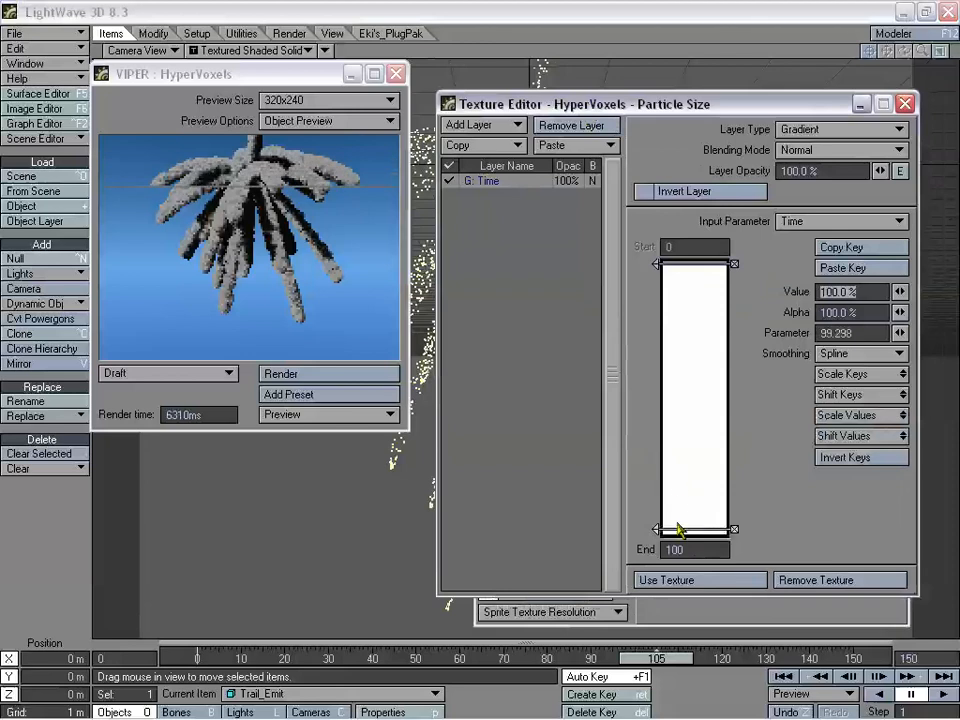
mouse_move(620, 104)
mouse_down()
mouse_move(596, 133)
mouse_move(604, 104)
mouse_up()
drag(883, 291, 783, 291)
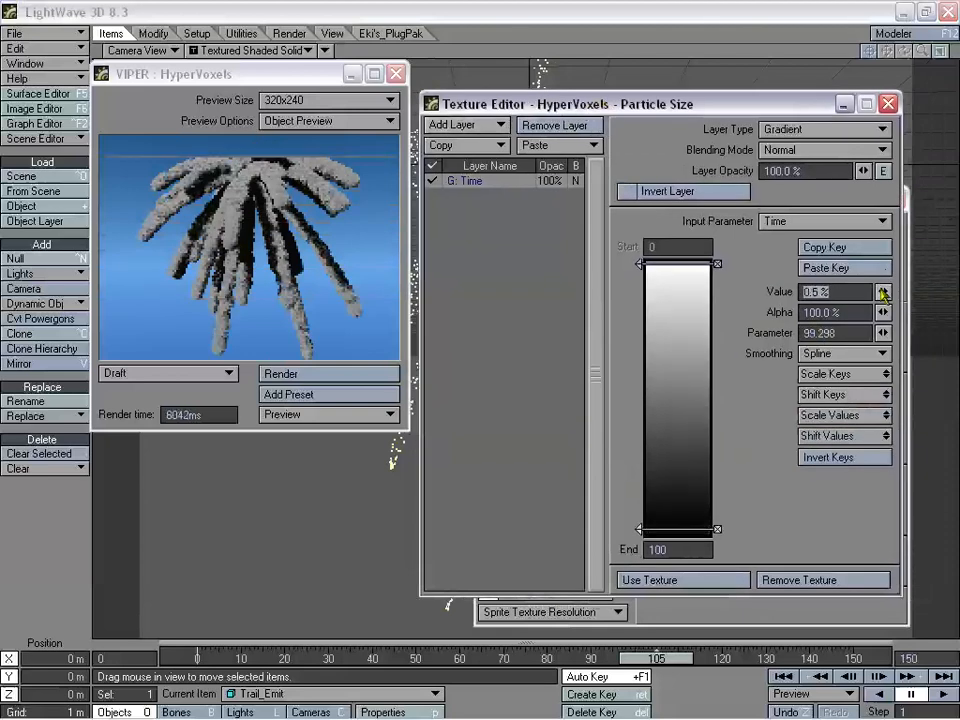
mouse_move(882, 292)
mouse_down()
mouse_move(903, 291)
mouse_move(887, 291)
mouse_up()
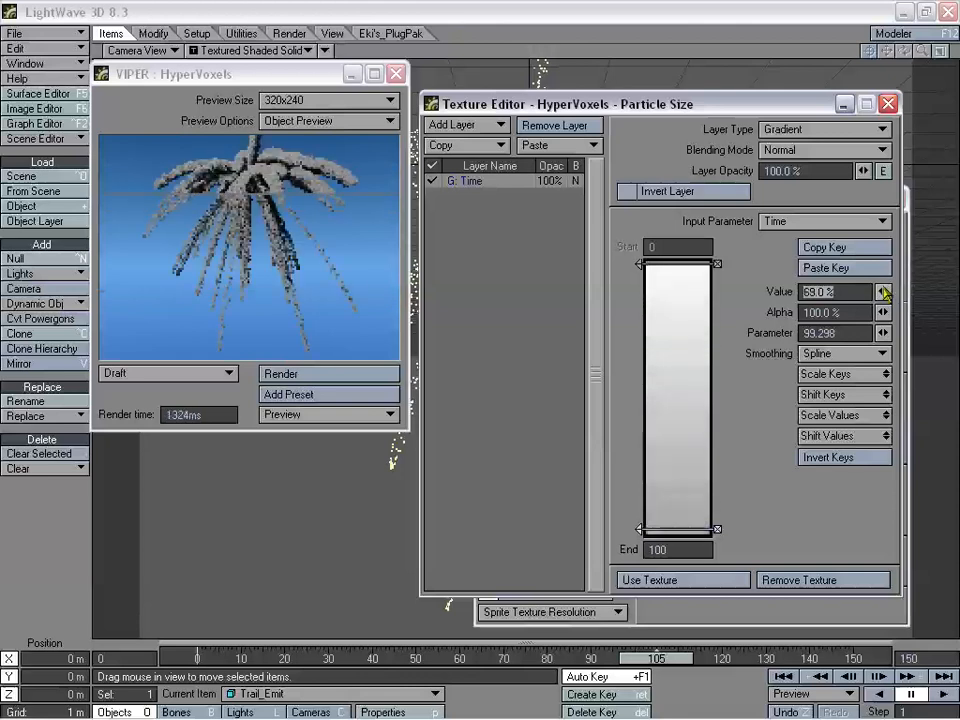
drag(885, 291, 878, 291)
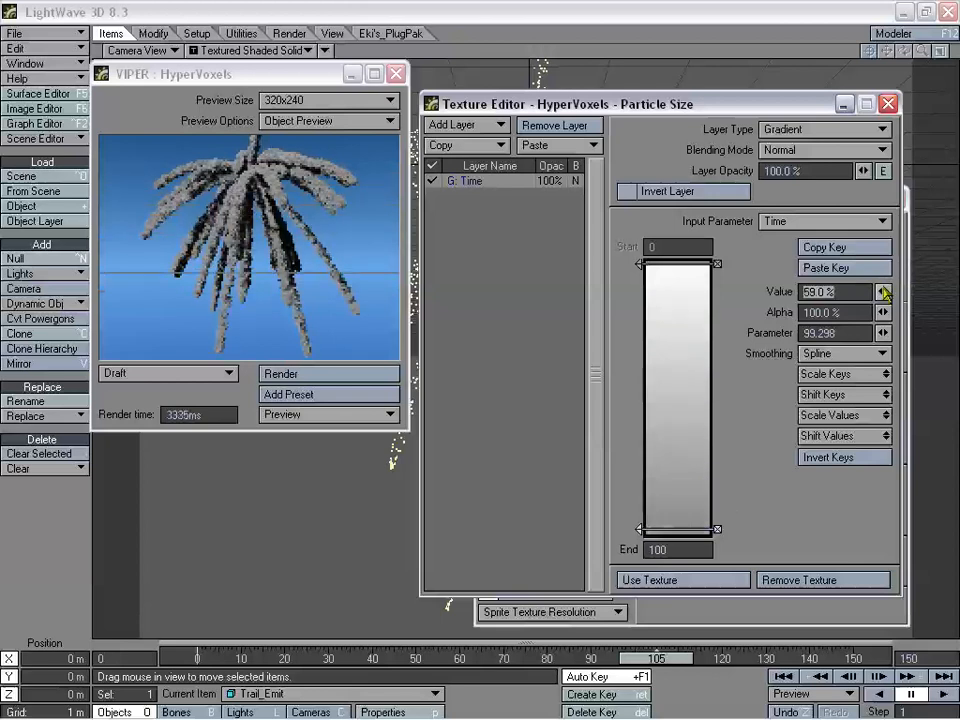
Raise the value of the gradient's start key to 538.5 %.
click(656, 264)
drag(883, 291, 955, 291)
drag(883, 292, 889, 302)
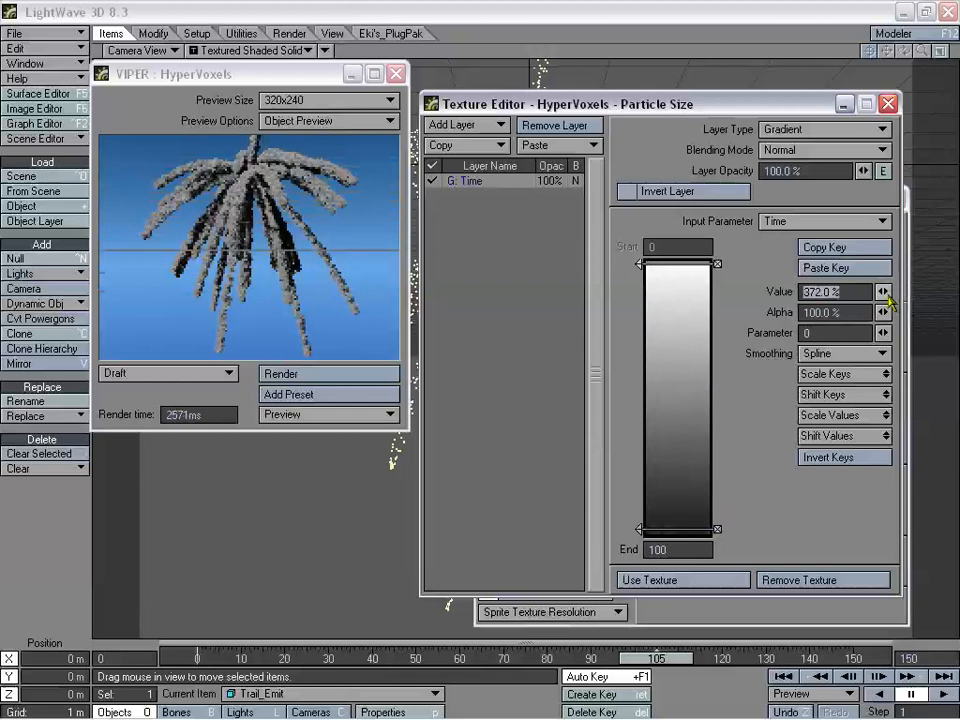
mouse_move(883, 294)
mouse_down()
mouse_move(955, 294)
mouse_move(897, 292)
mouse_up()
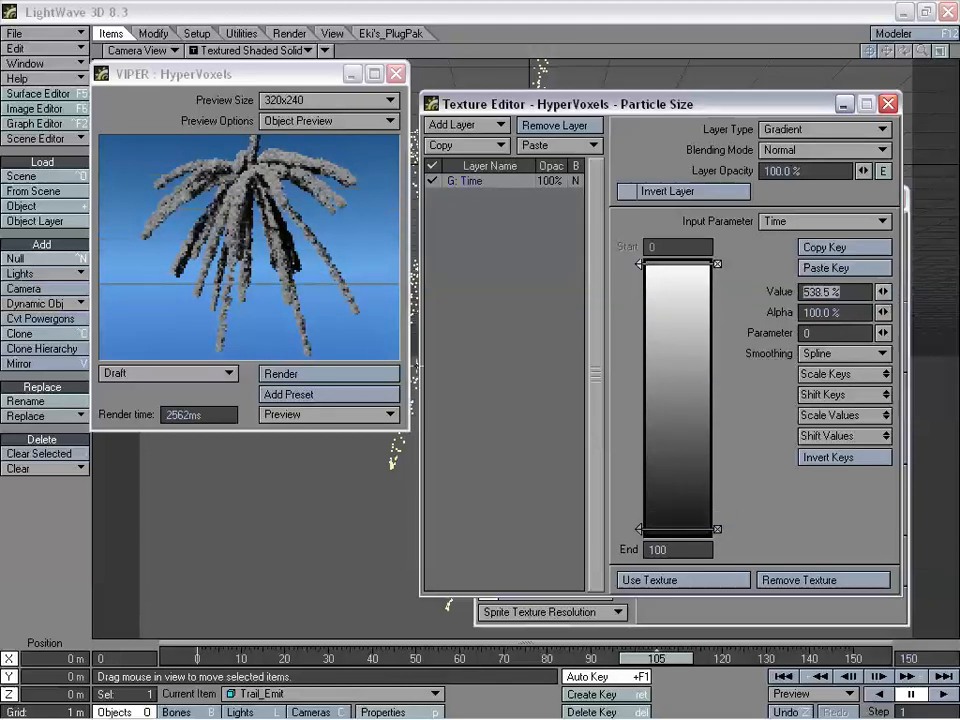
Adjust the value of the gradient's end key to 104.5 %.
click(675, 536)
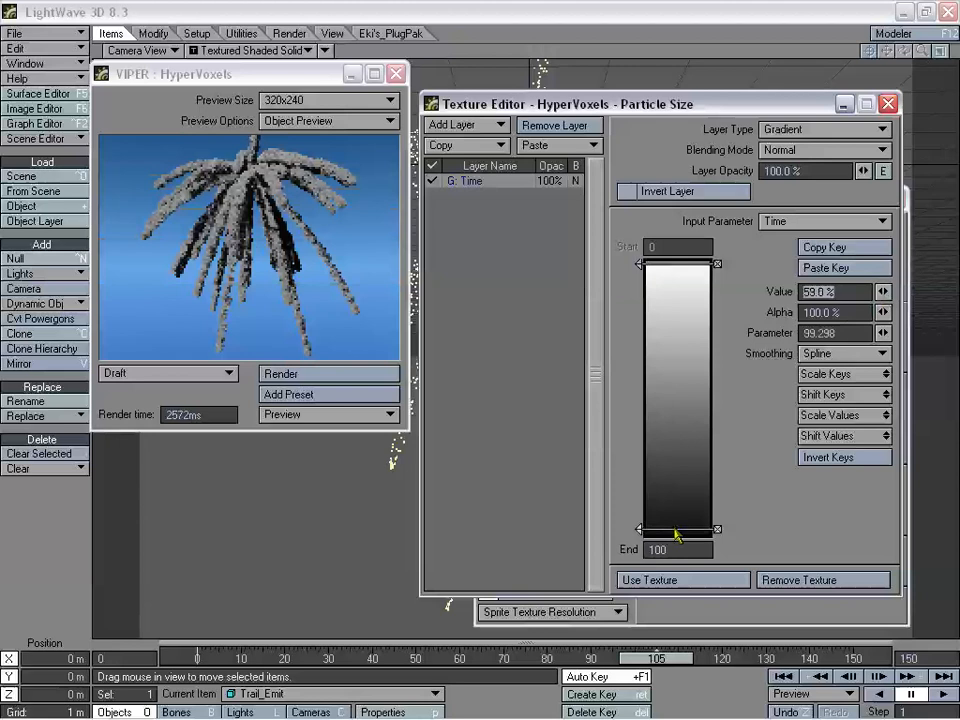
drag(883, 291, 883, 300)
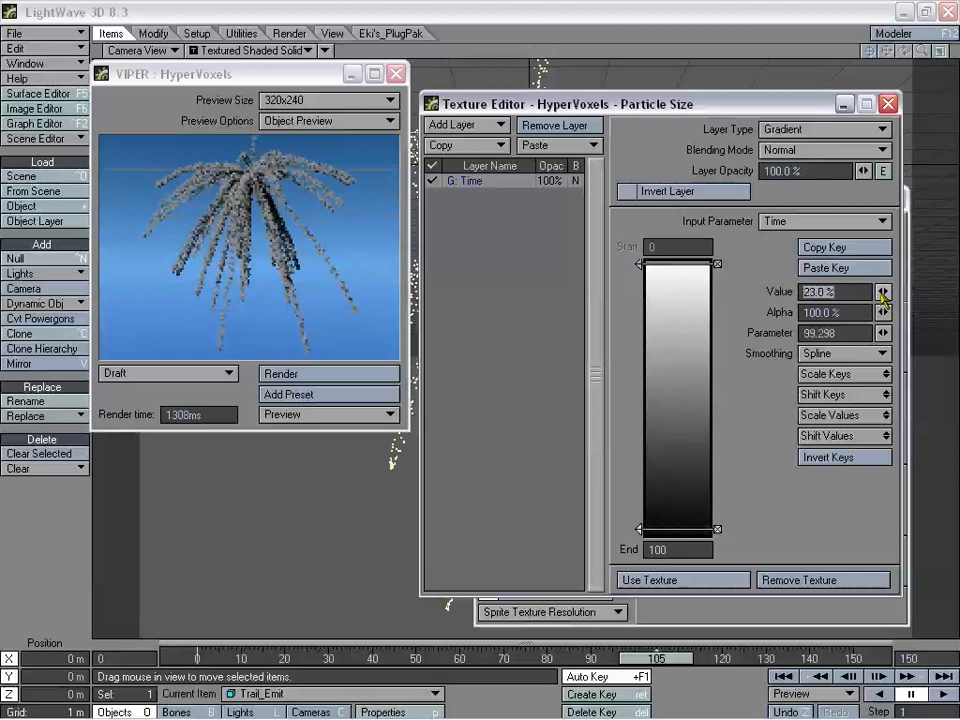
mouse_move(883, 293)
mouse_down()
mouse_move(900, 291)
mouse_move(883, 293)
mouse_up()
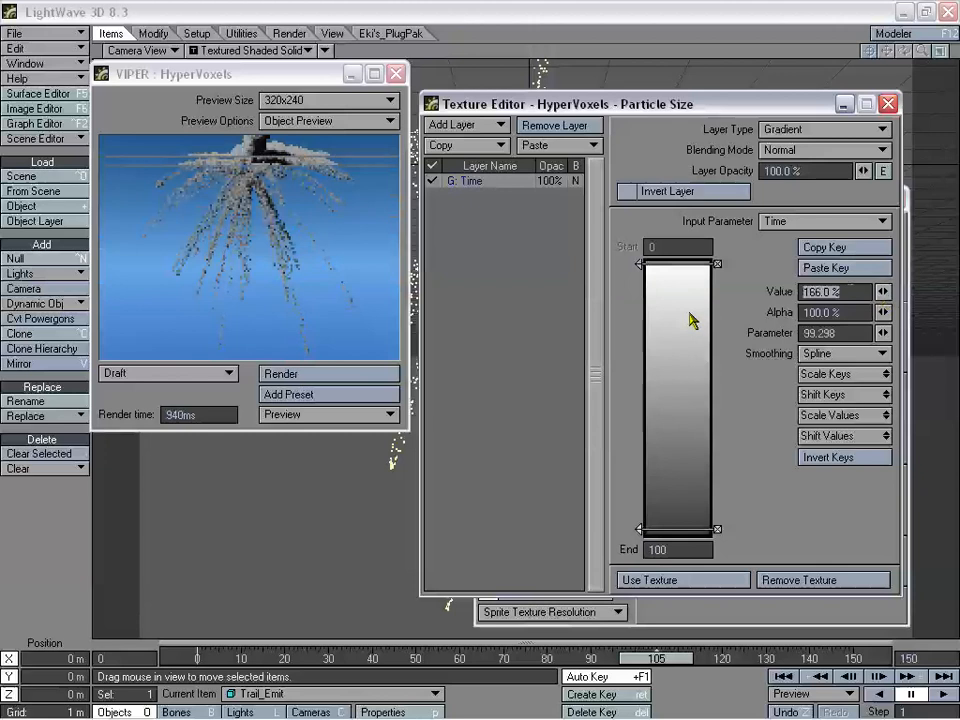
drag(883, 291, 885, 297)
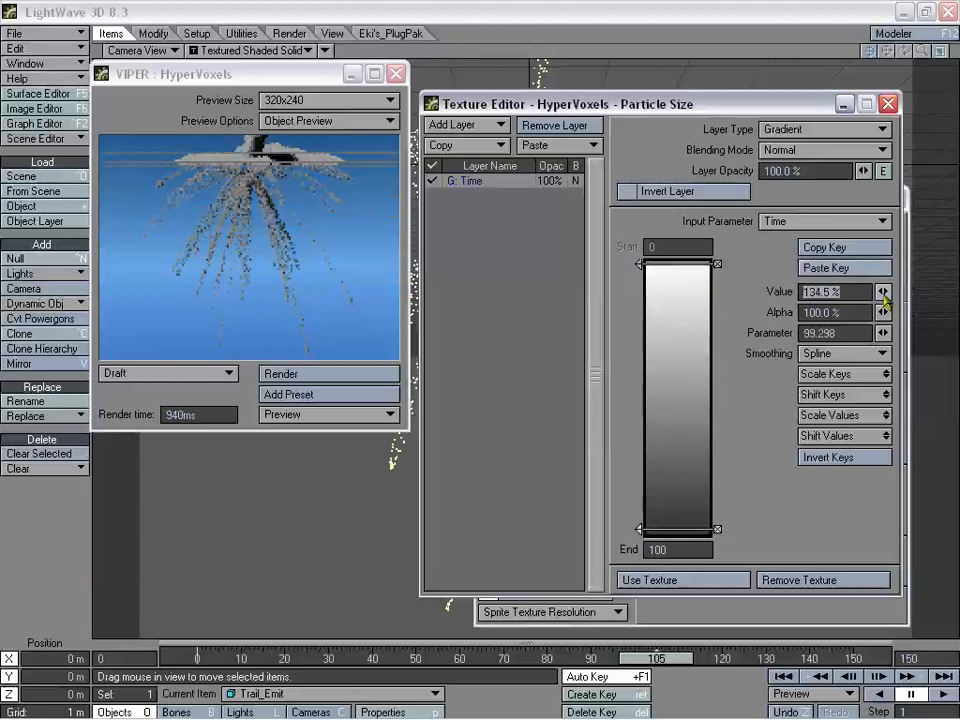
Add a middle key to the gradient and position it at parameter about 34.7.
click(672, 288)
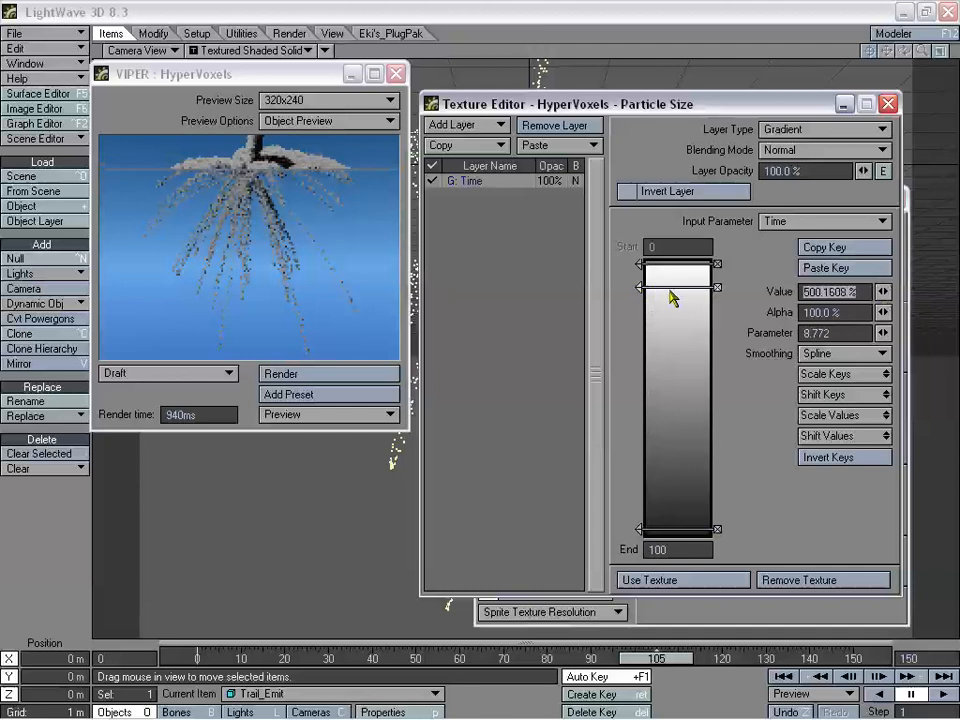
drag(639, 298, 640, 421)
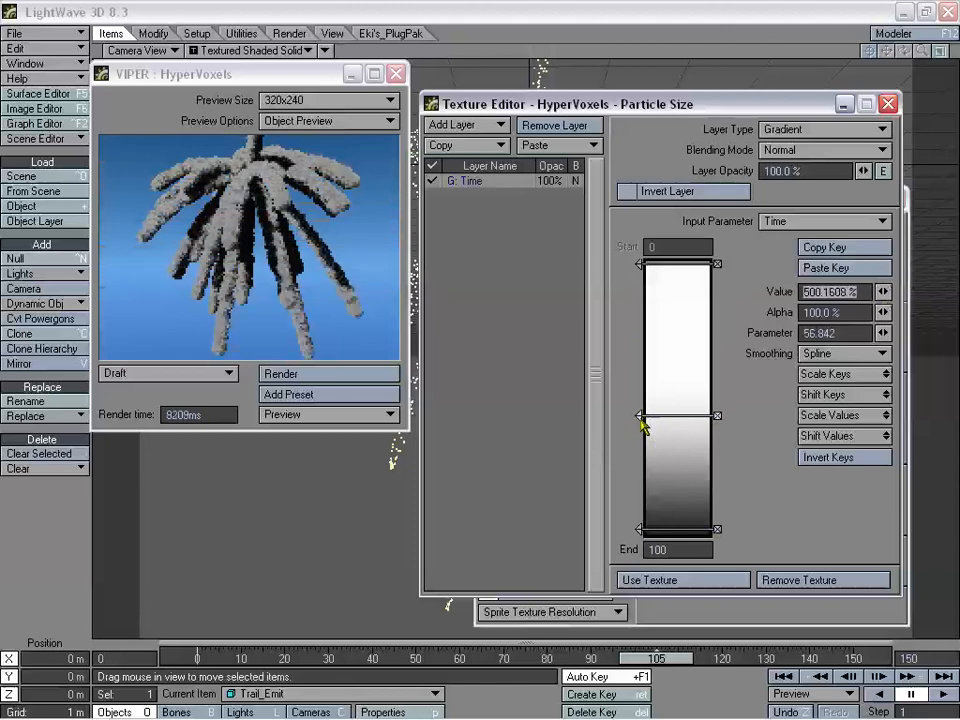
drag(640, 417, 640, 358)
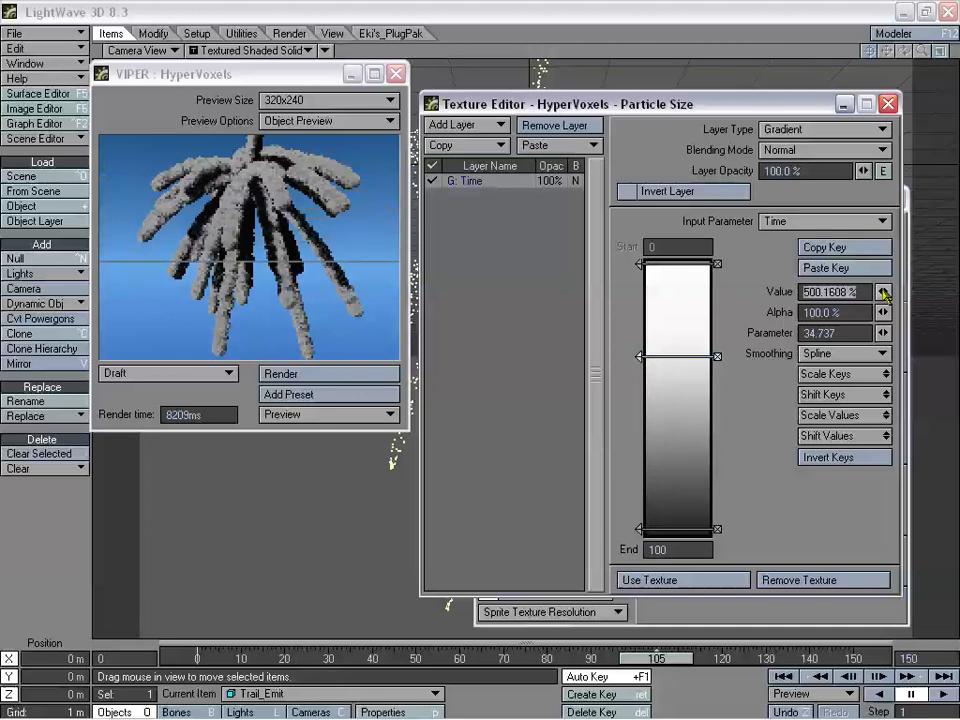
Set the middle gradient key's value to 350 %.
drag(882, 293, 876, 292)
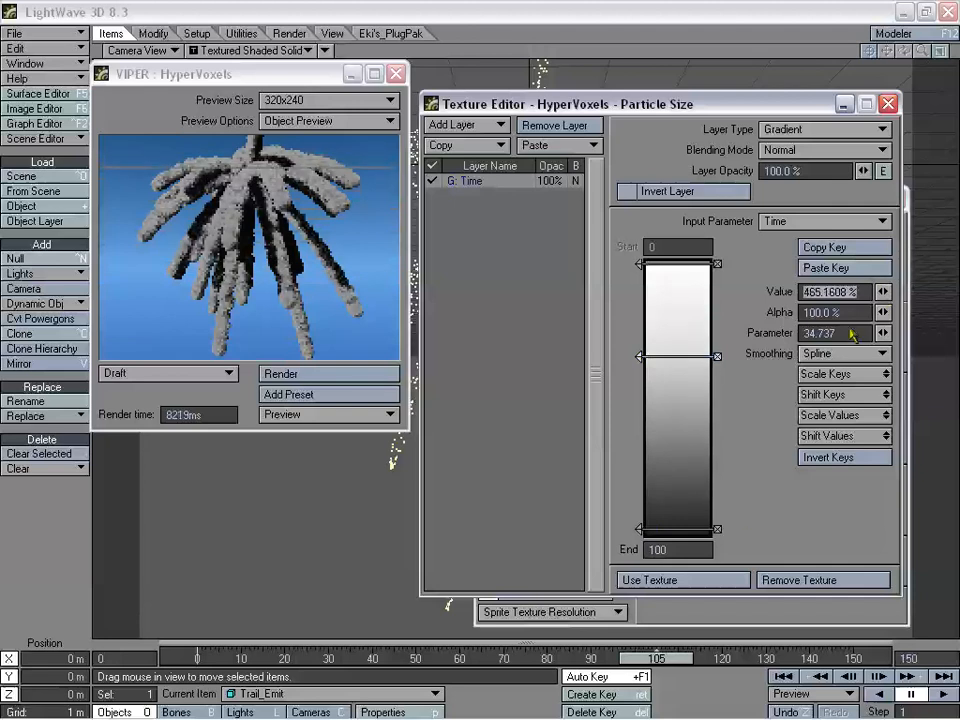
click(835, 291)
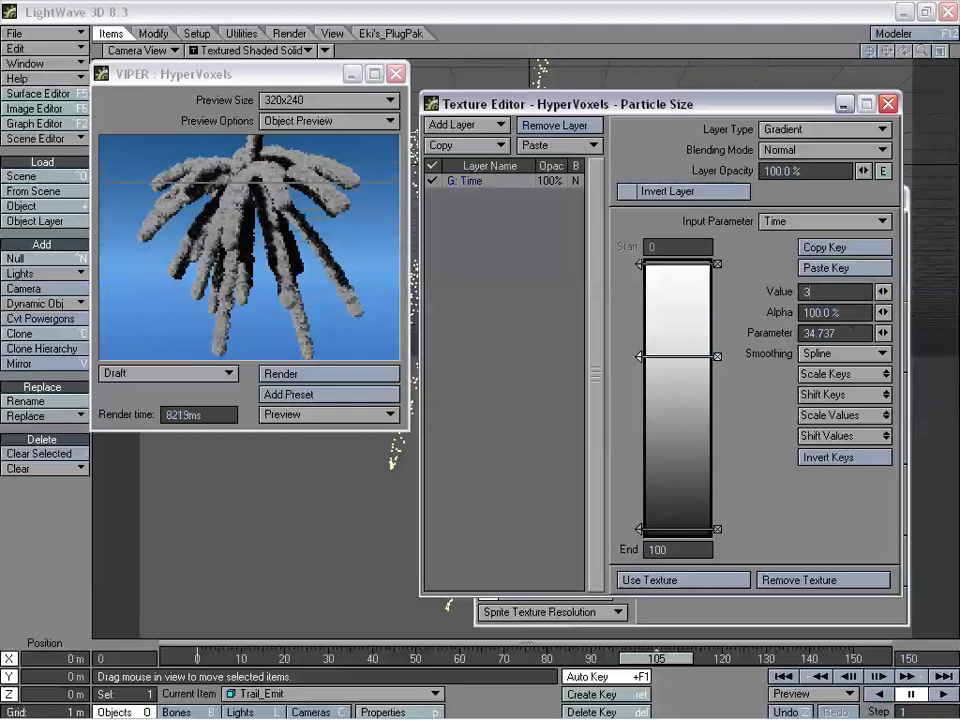
text(350)
key(Tab)
key(Tab)
key(Return)
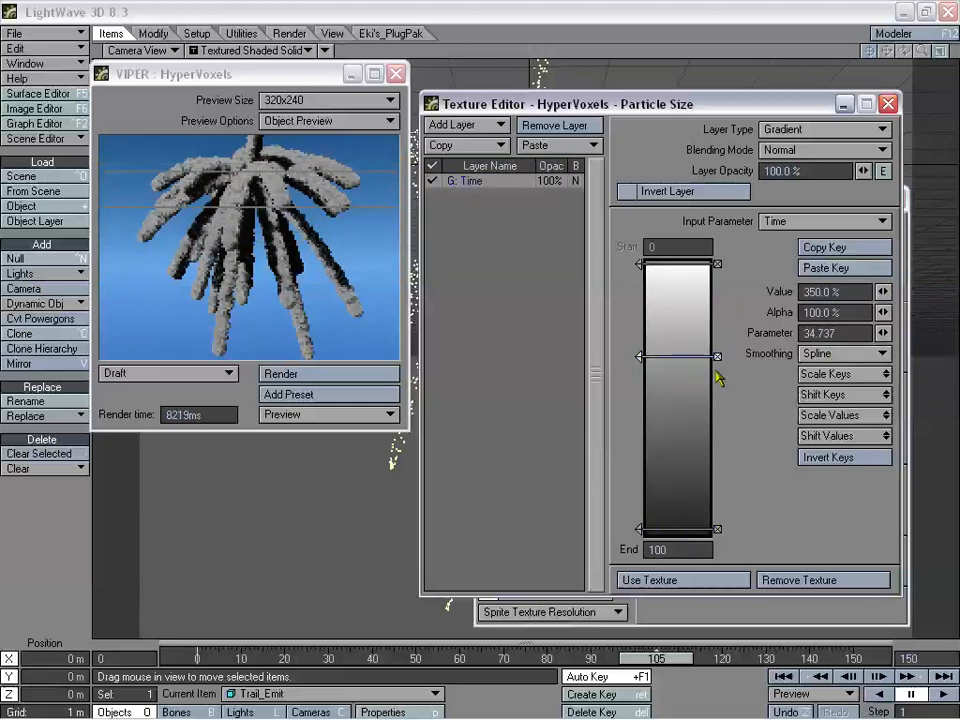
Move the end key to parameter 88.421 with a value of 28.5 %, and shift the middle key to parameter 61.754.
mouse_move(639, 360)
mouse_down()
mouse_move(638, 386)
mouse_move(639, 356)
mouse_up()
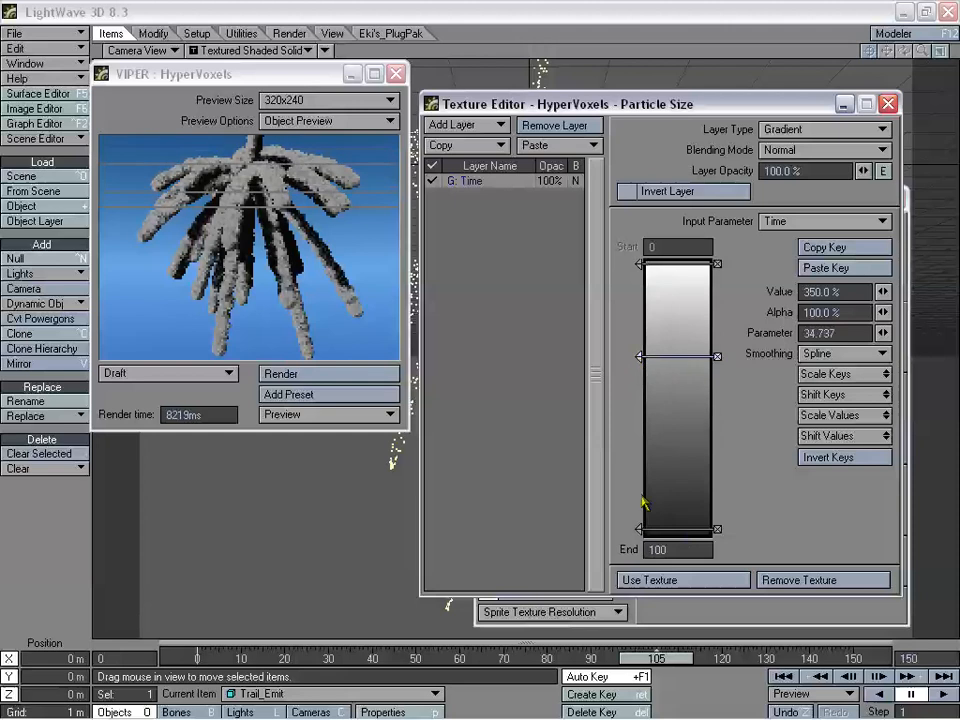
drag(640, 531, 640, 500)
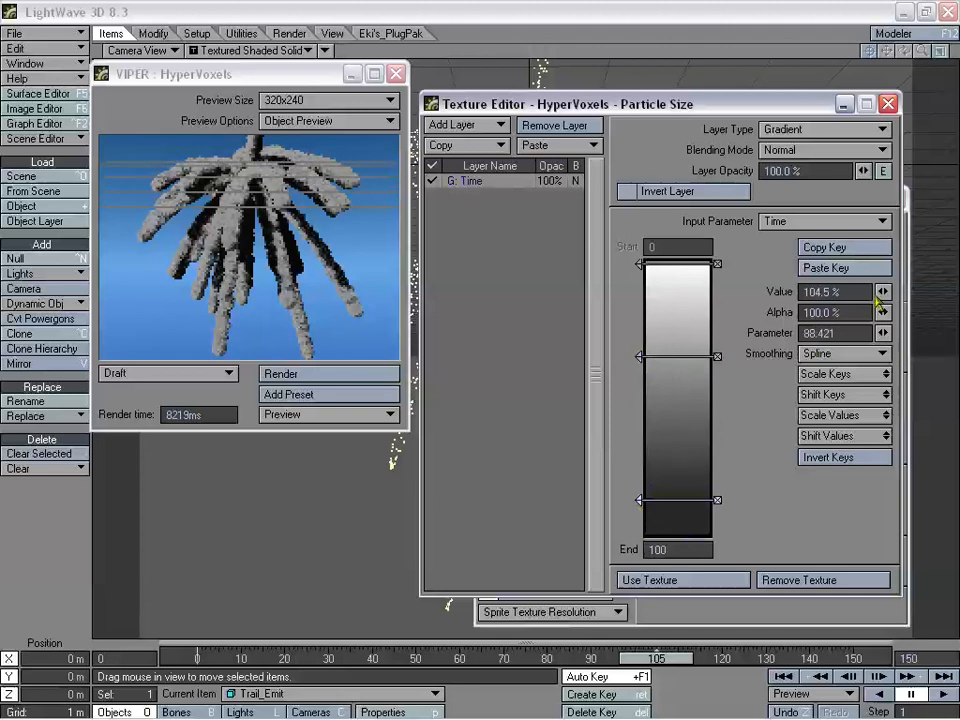
drag(883, 291, 803, 290)
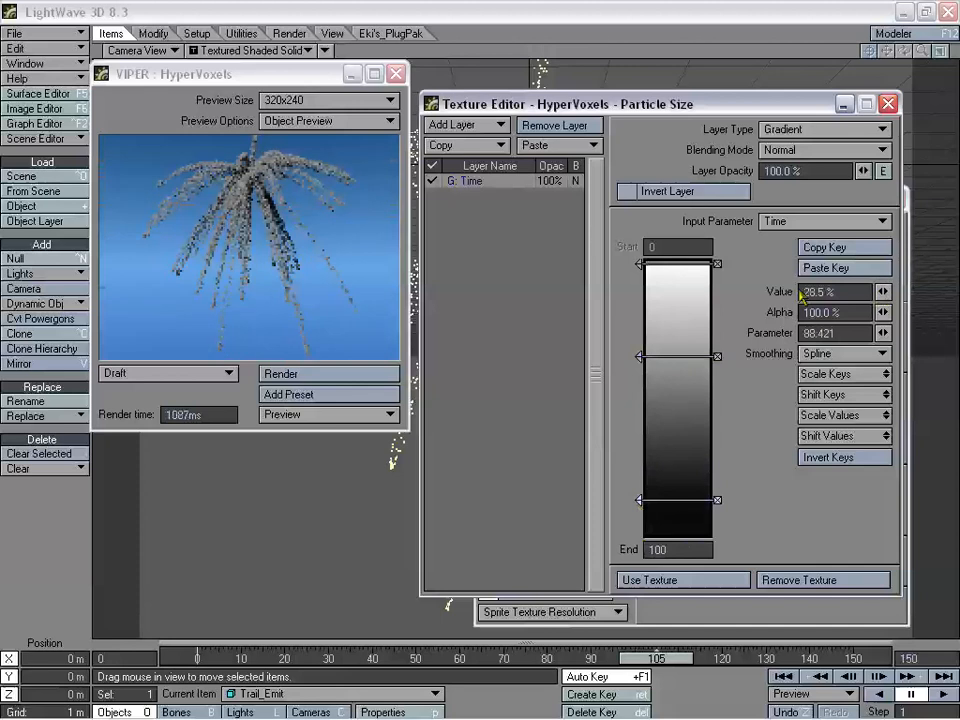
drag(638, 357, 639, 431)
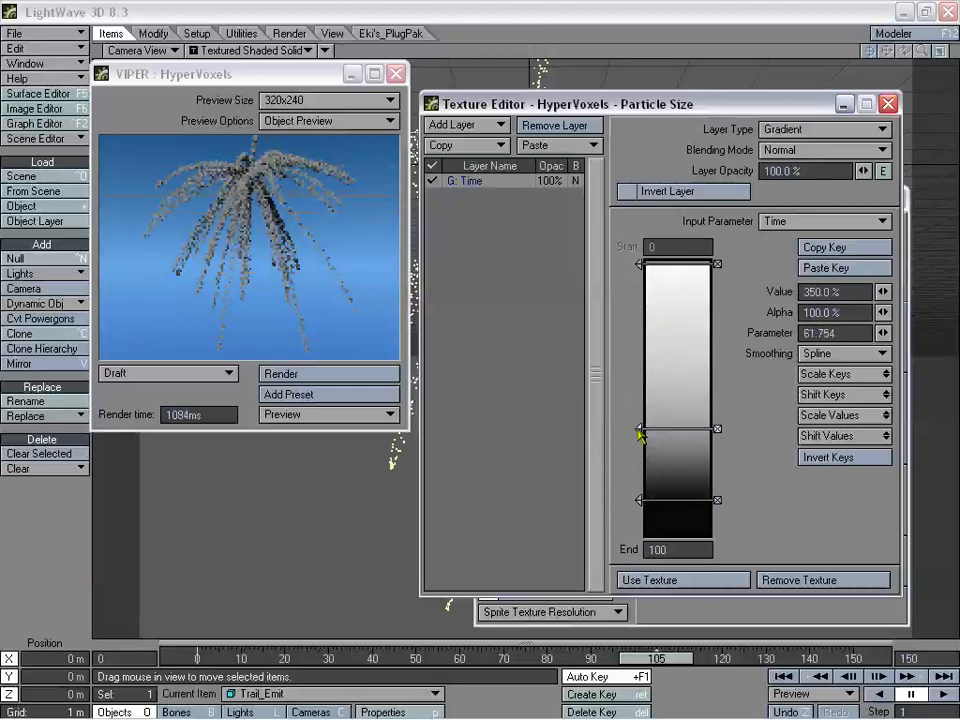
Remove the time gradient from Particle Size and create a new texture there with its layer type set to Gradient.
click(800, 226)
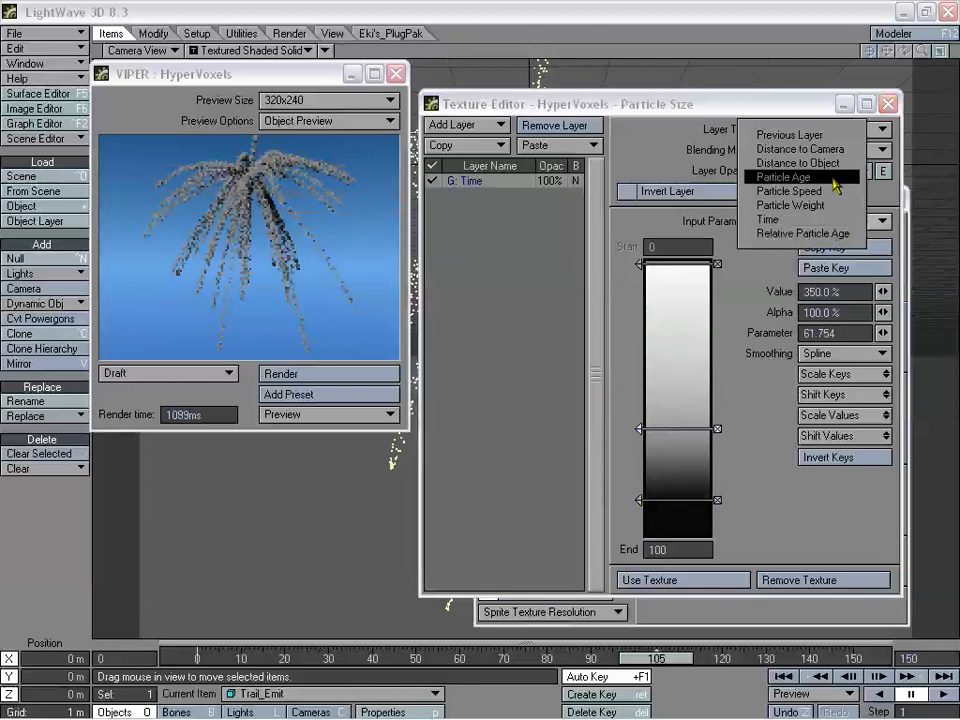
click(795, 178)
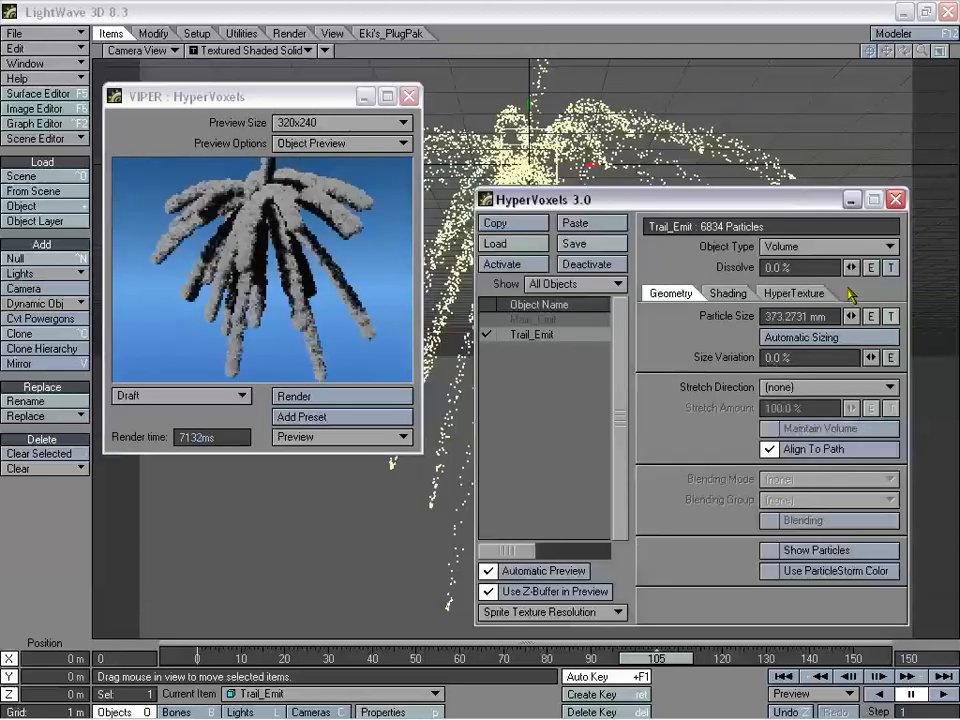
click(892, 316)
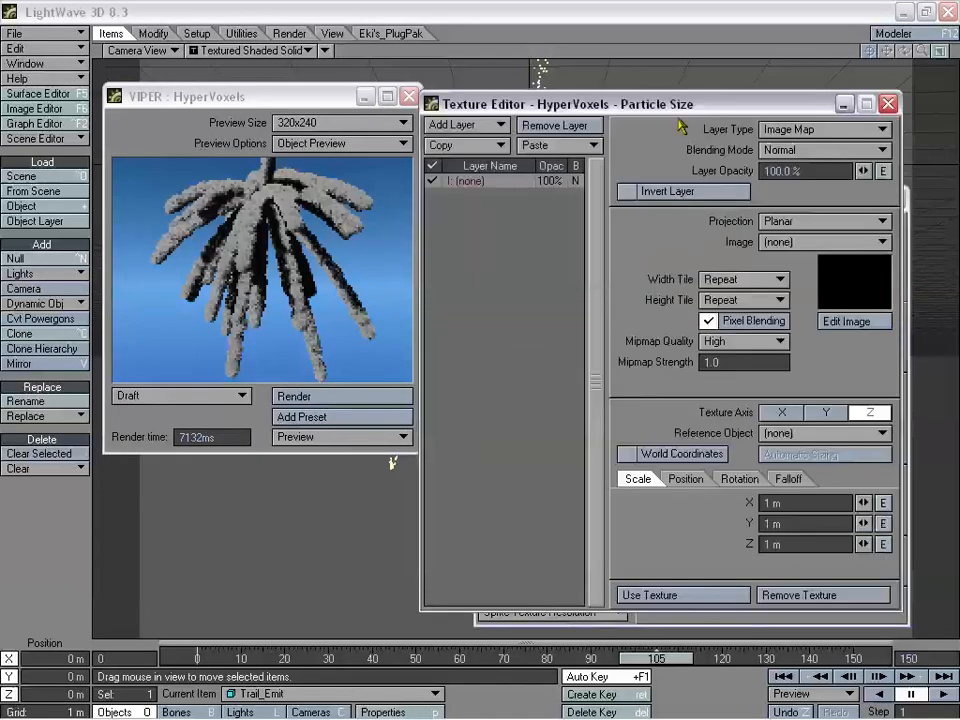
drag(673, 109, 696, 91)
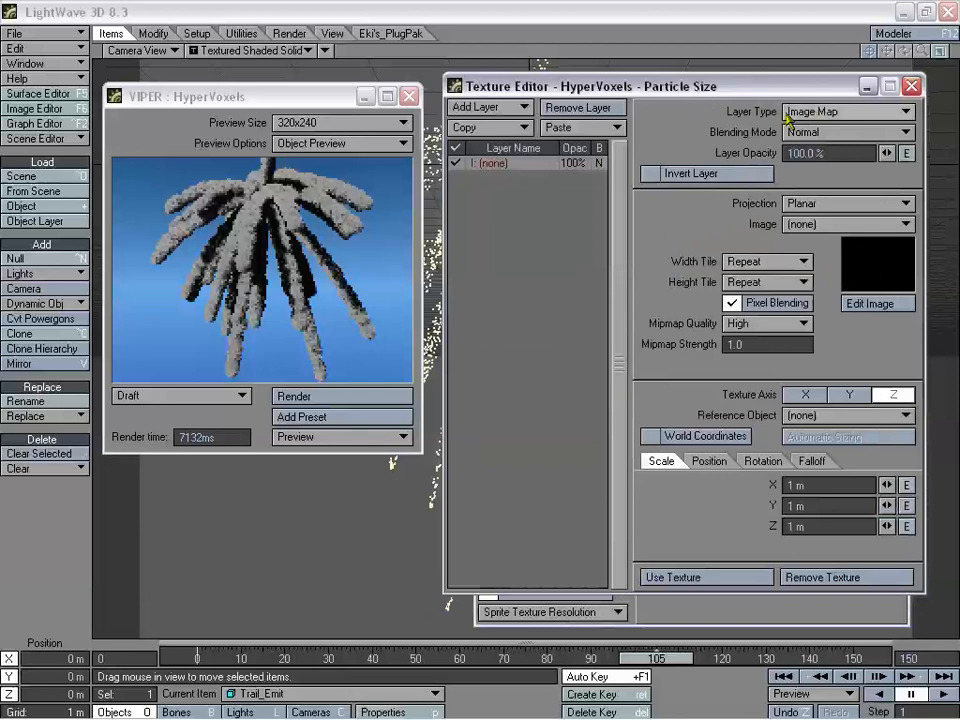
click(817, 114)
click(825, 145)
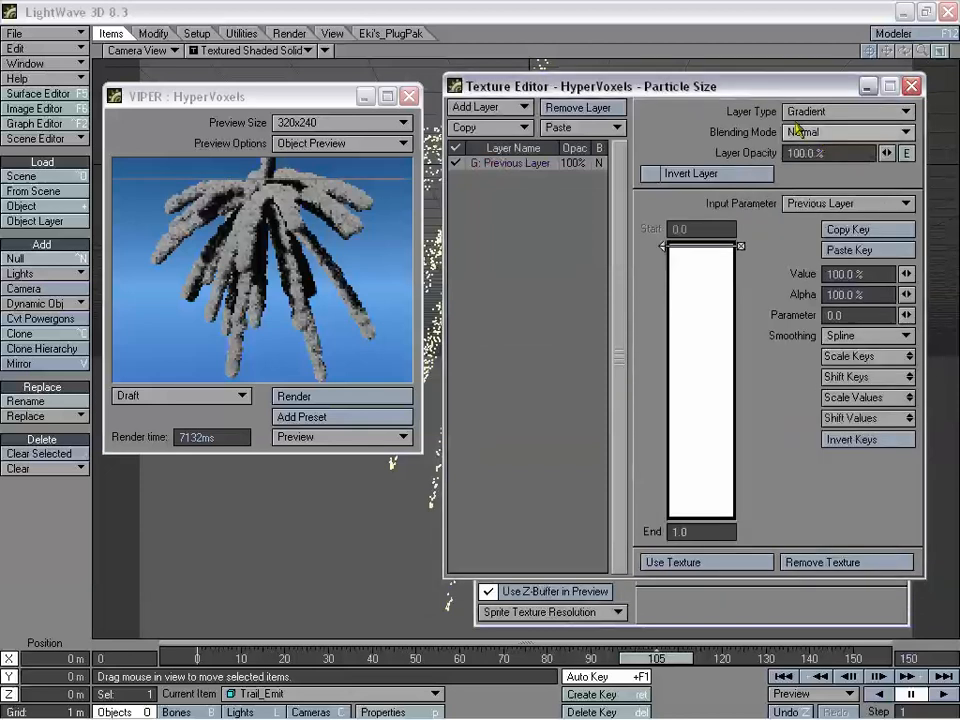
drag(697, 90, 697, 79)
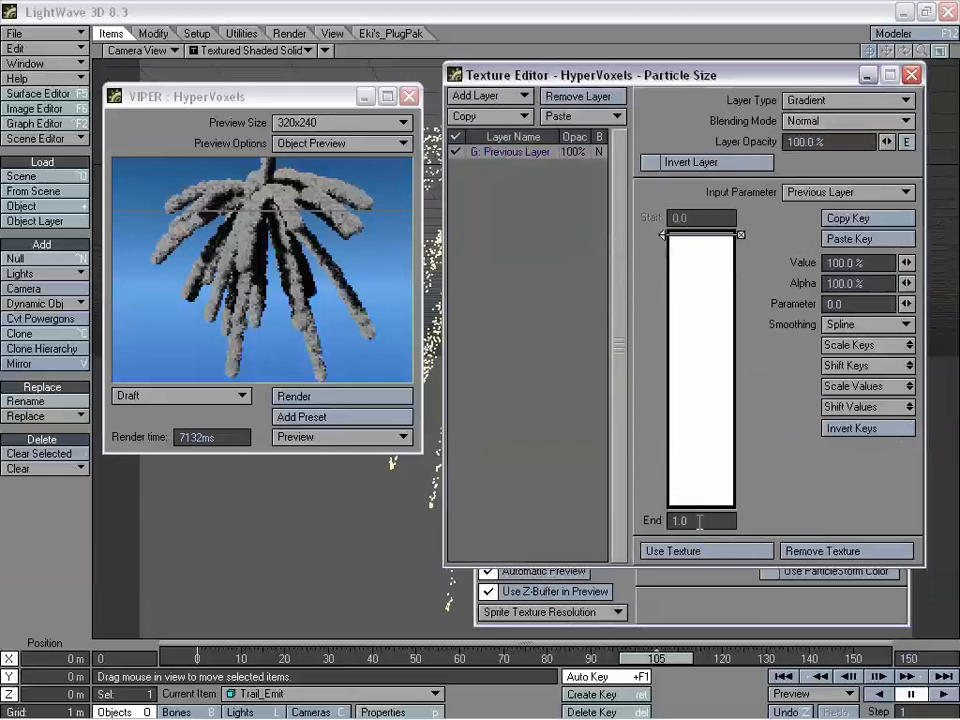
Drive the gradient by Particle Age, set its end to 130 and add a key at parameter 130.
click(815, 192)
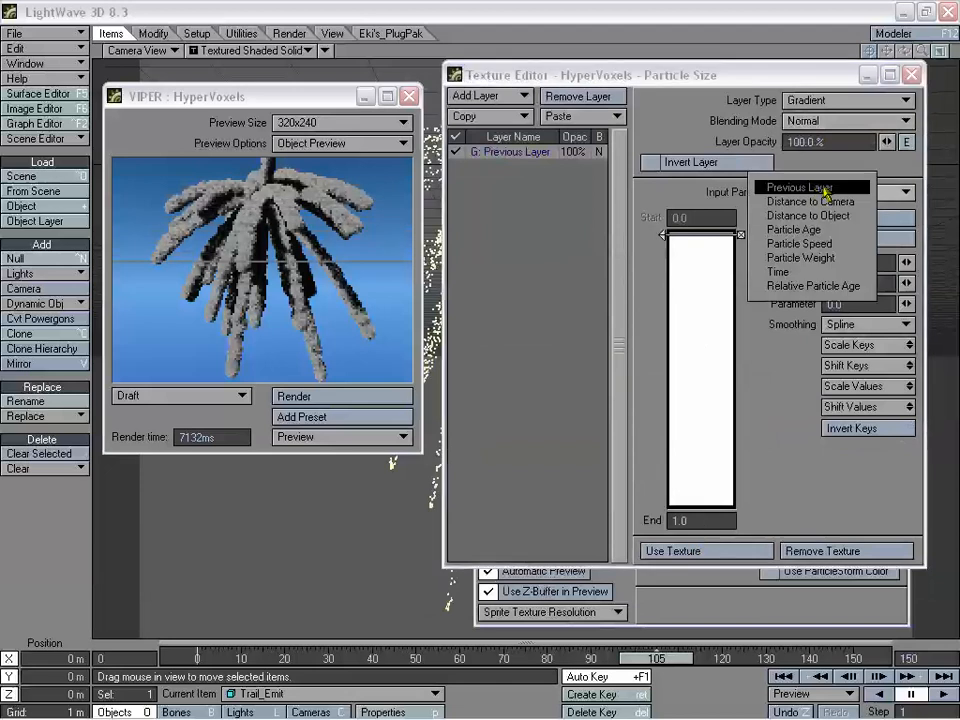
click(810, 230)
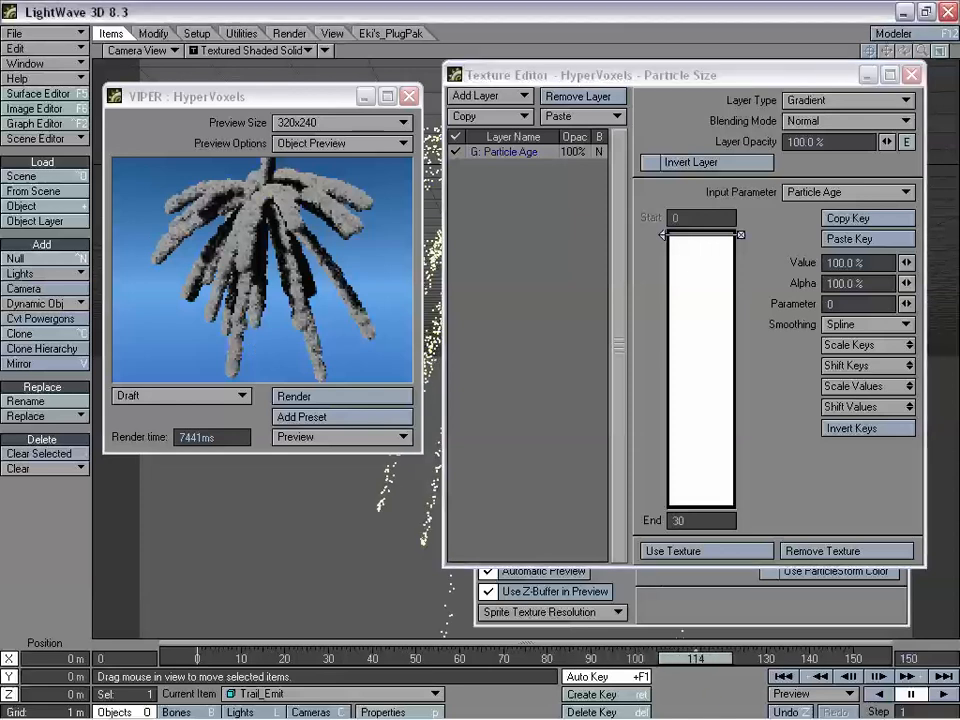
drag(697, 518, 640, 518)
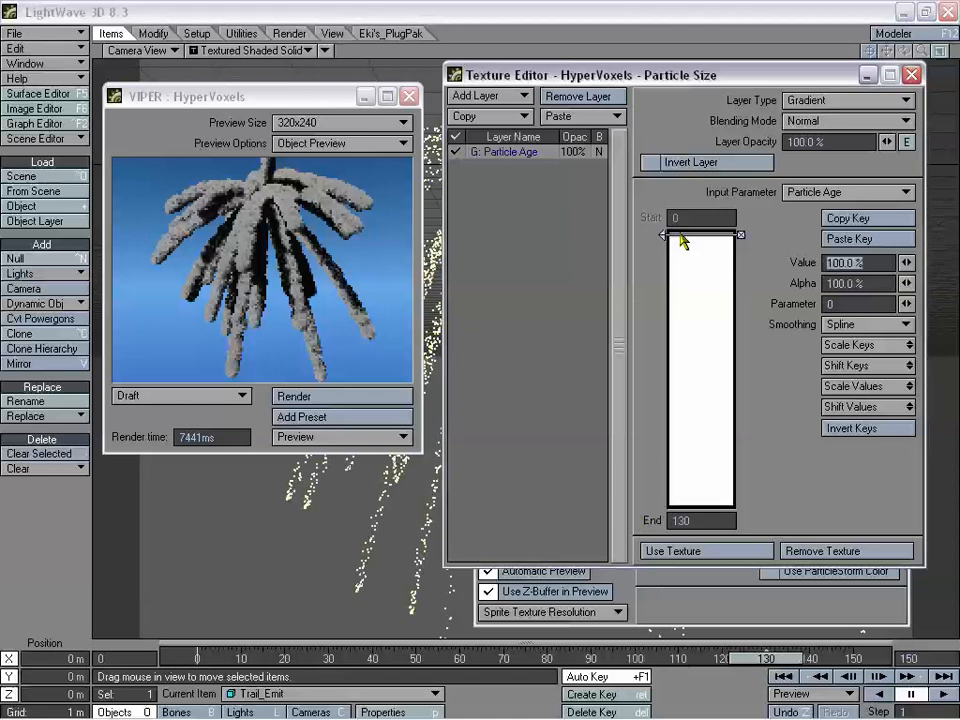
click(666, 502)
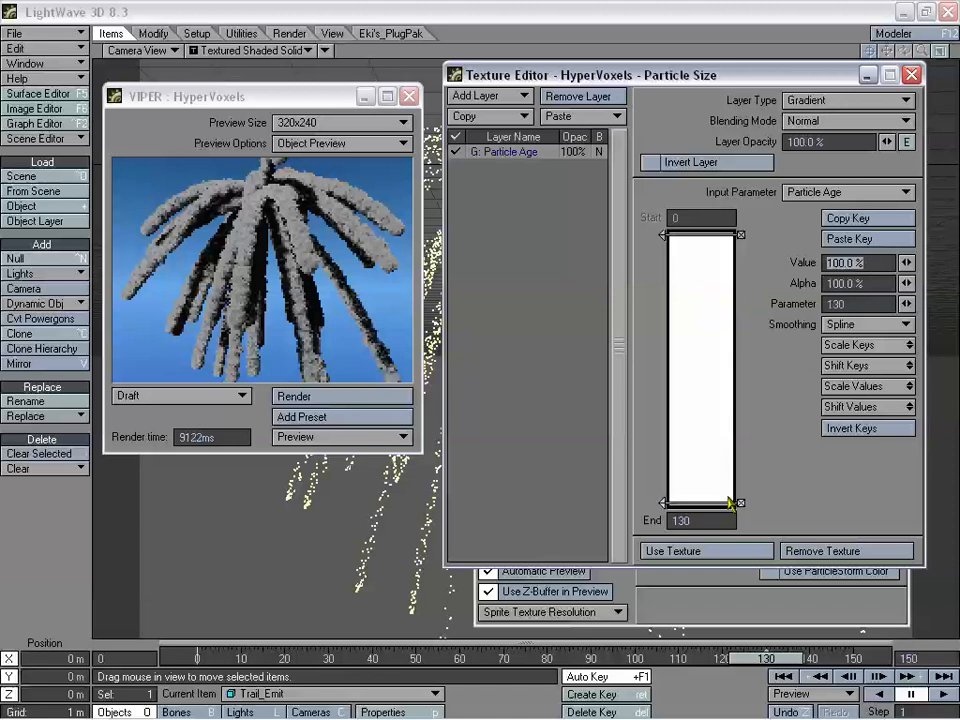
Try values of -1.5 %, -41 % and 20 % on the gradient's end key.
drag(906, 262, 804, 262)
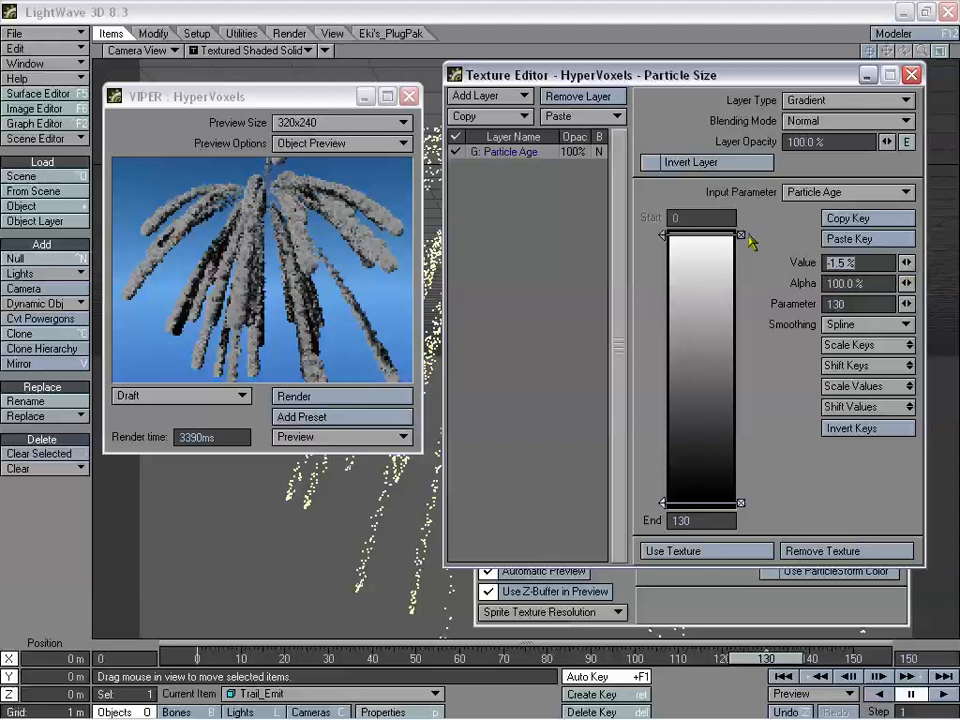
drag(906, 263, 906, 263)
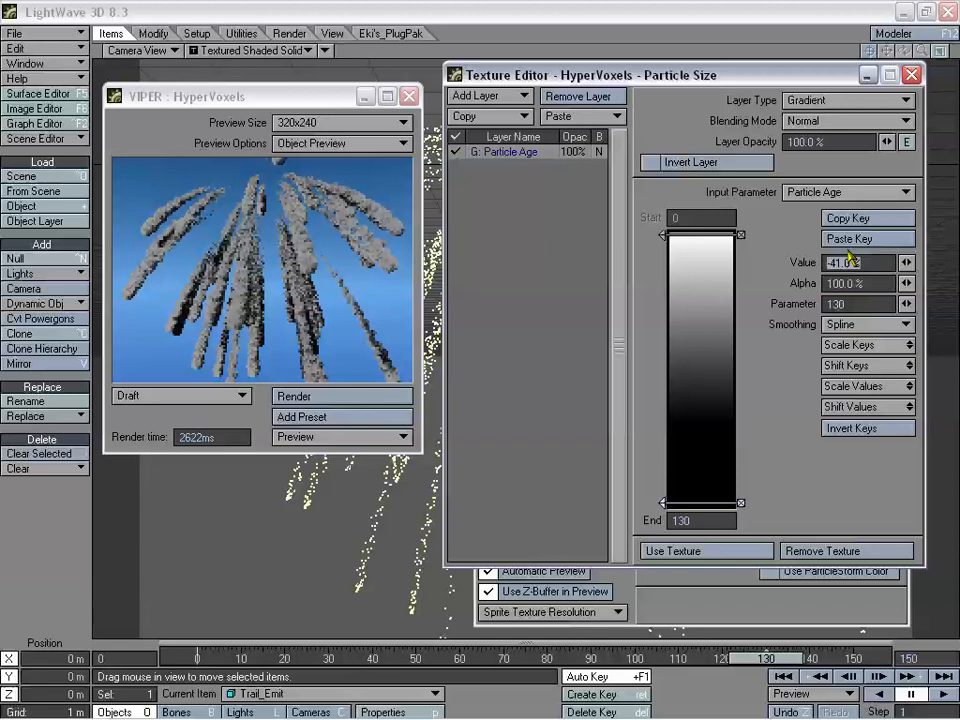
text(20)
key(Tab)
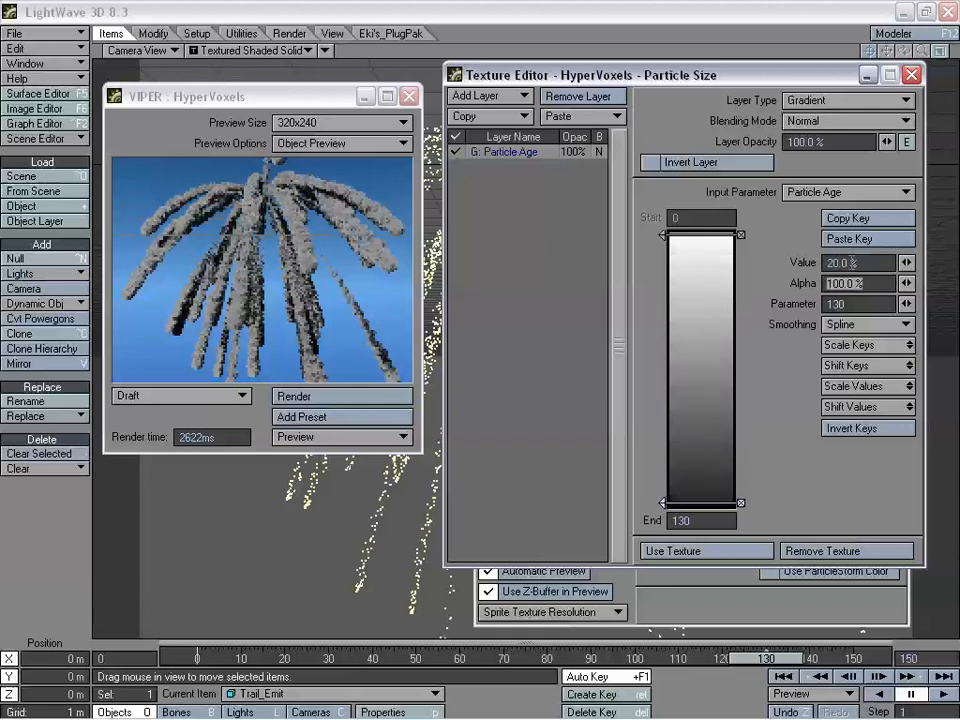
Set the gradient's end key value to 100 % and the start key value to 20 %.
drag(868, 262, 776, 263)
text(100)
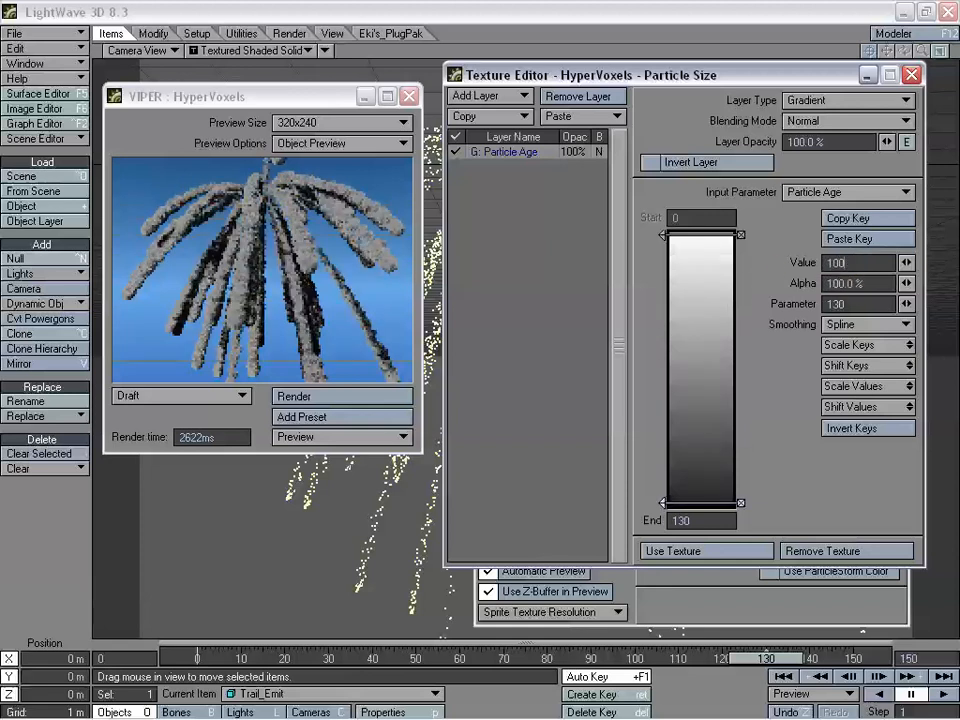
key(Tab)
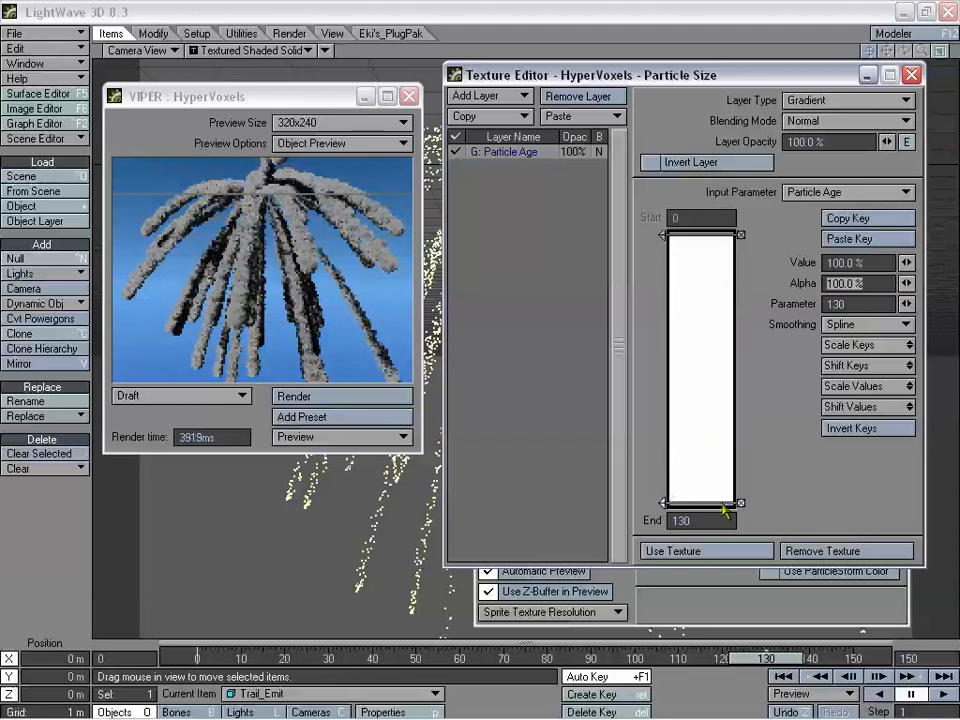
click(690, 238)
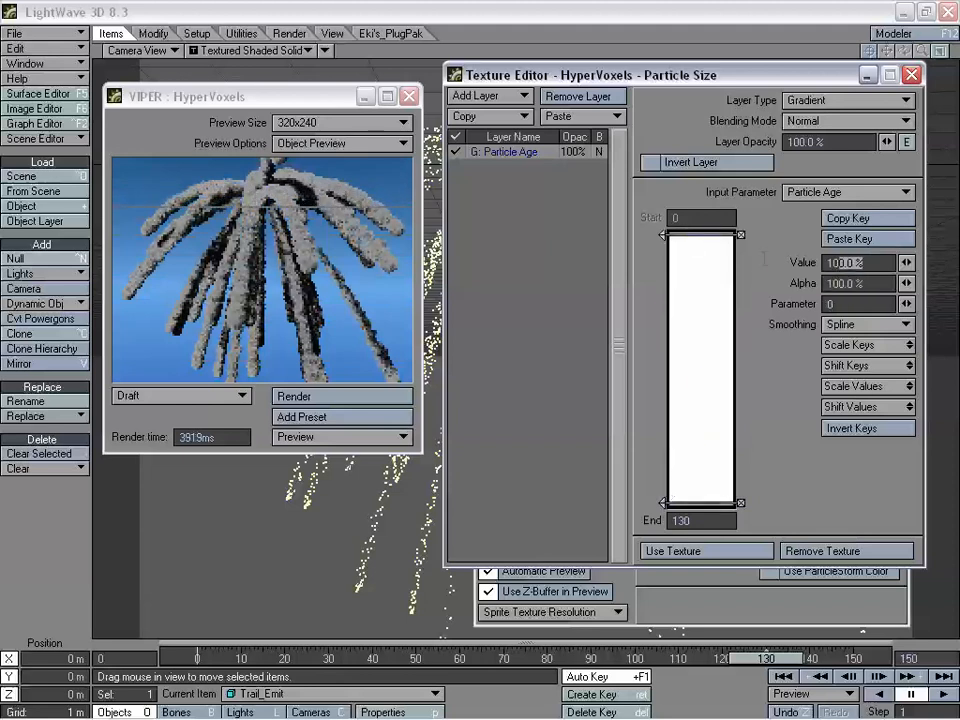
text(20)
key(Tab)
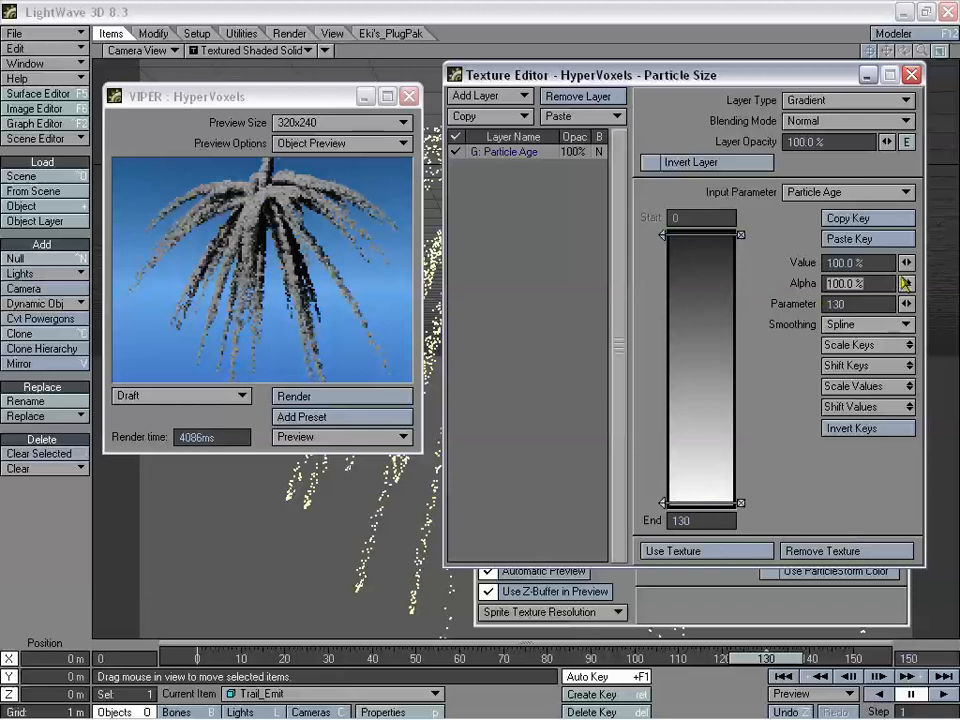
Adjust the value of the age gradient's end key to 154 %.
mouse_move(906, 262)
mouse_down()
mouse_move(955, 262)
mouse_move(908, 262)
mouse_up()
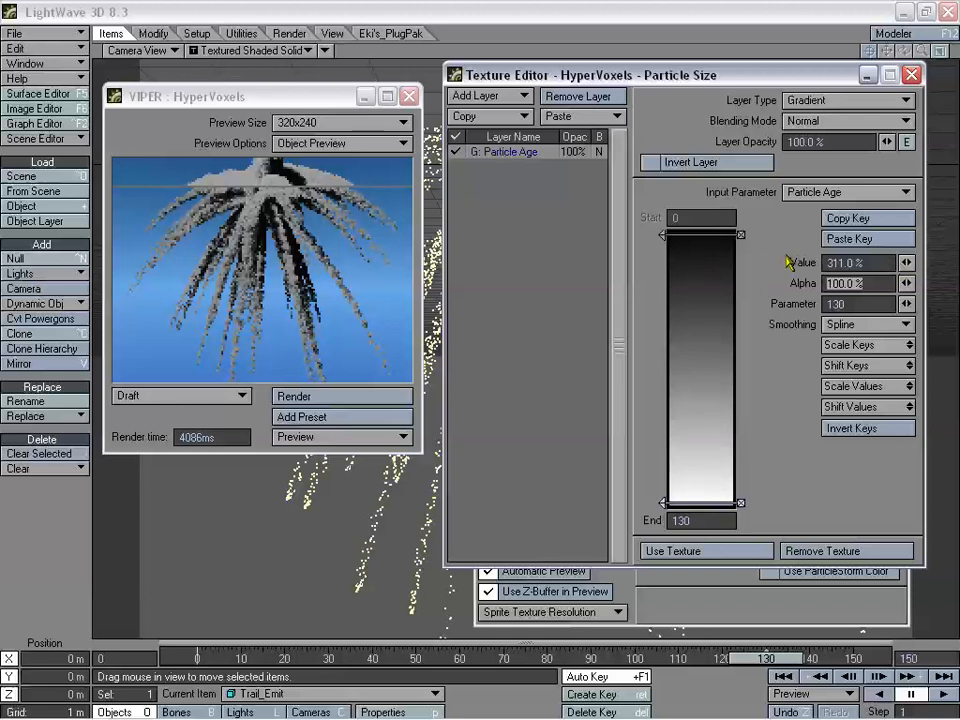
drag(906, 262, 822, 262)
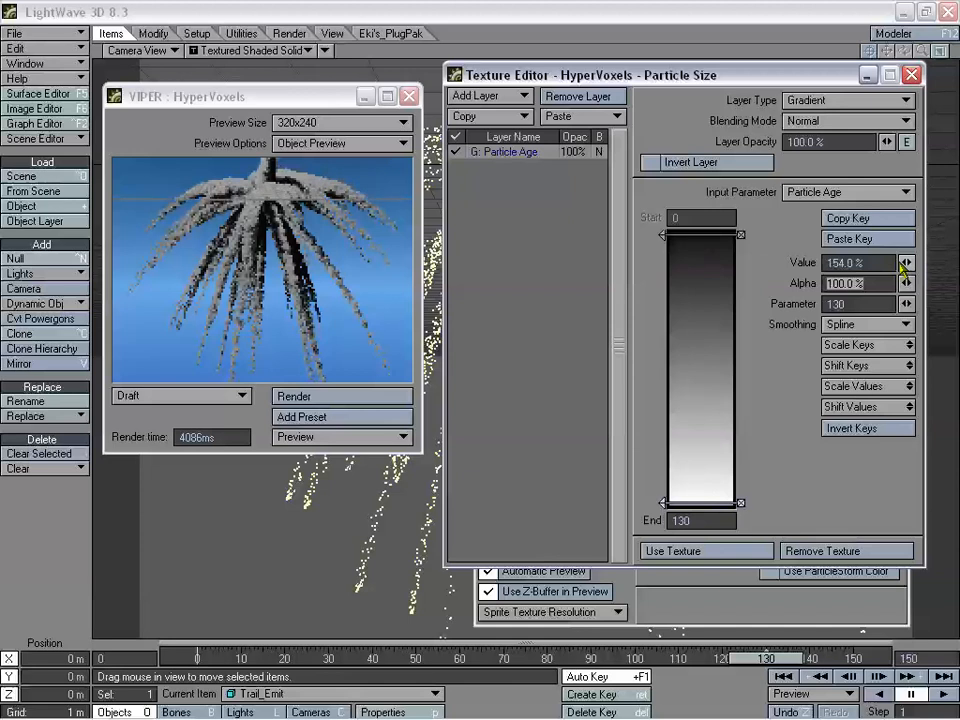
drag(306, 97, 302, 94)
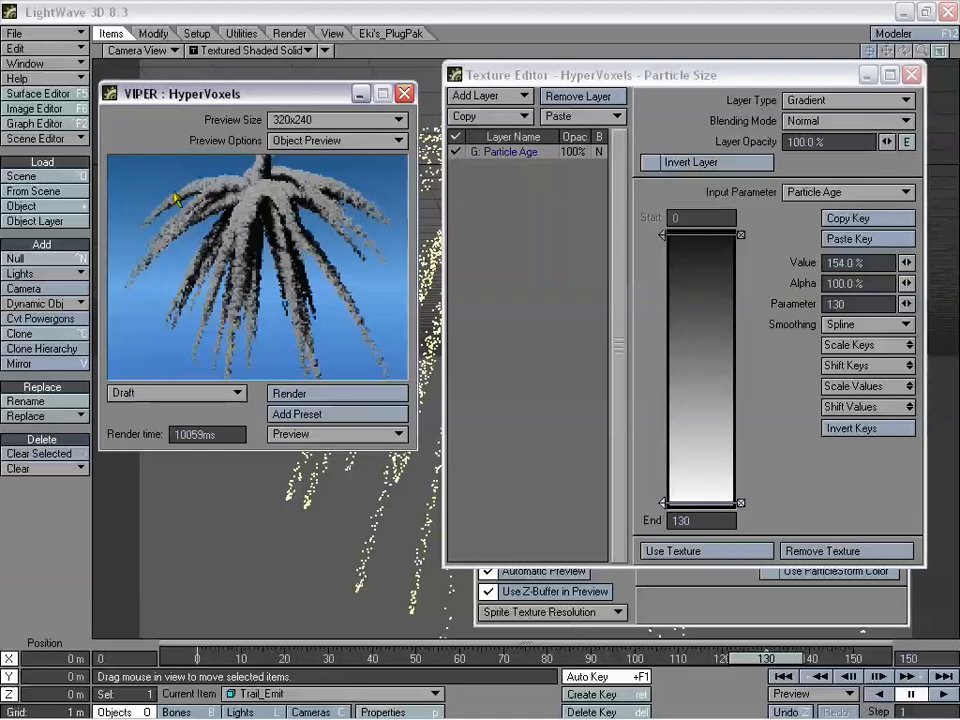
click(694, 319)
drag(694, 326, 698, 275)
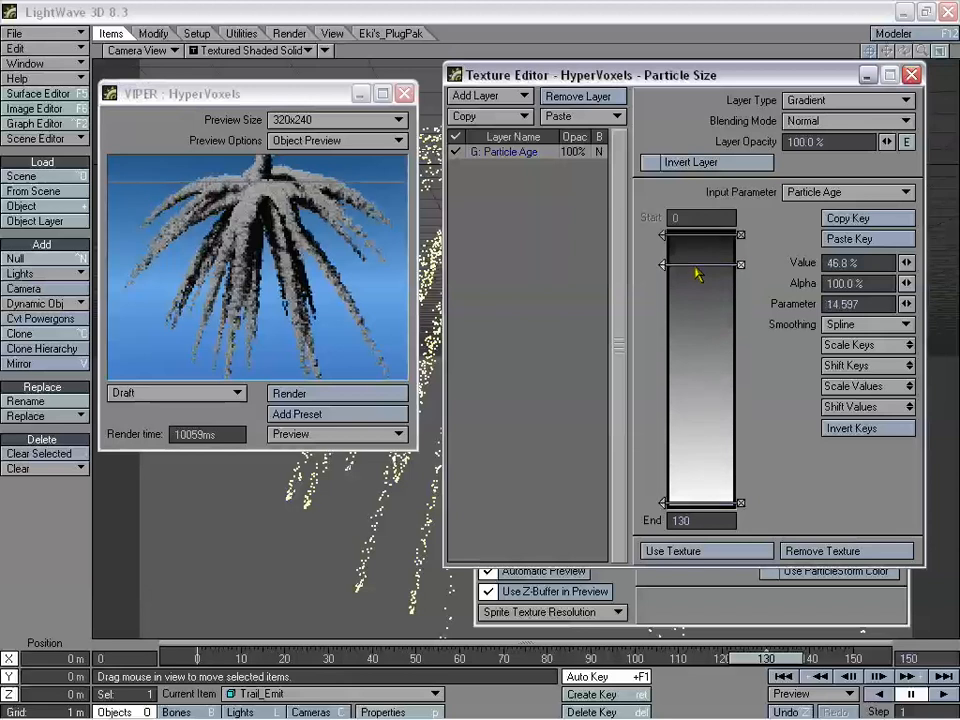
click(741, 265)
Add a middle key to the age gradient and position it at parameter 58.386.
click(696, 452)
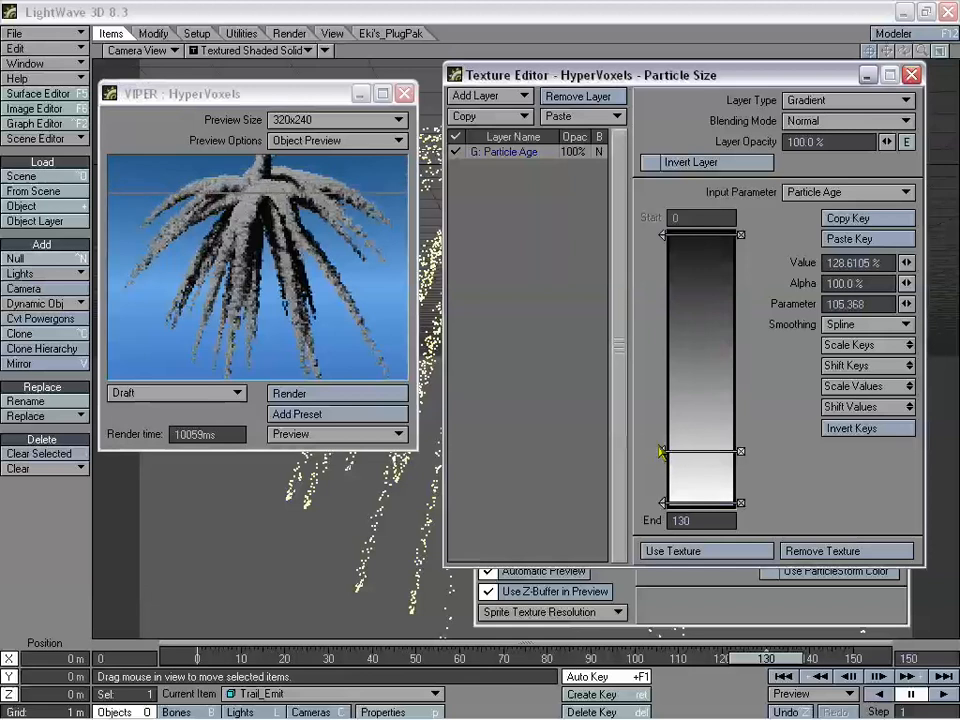
drag(663, 451, 662, 357)
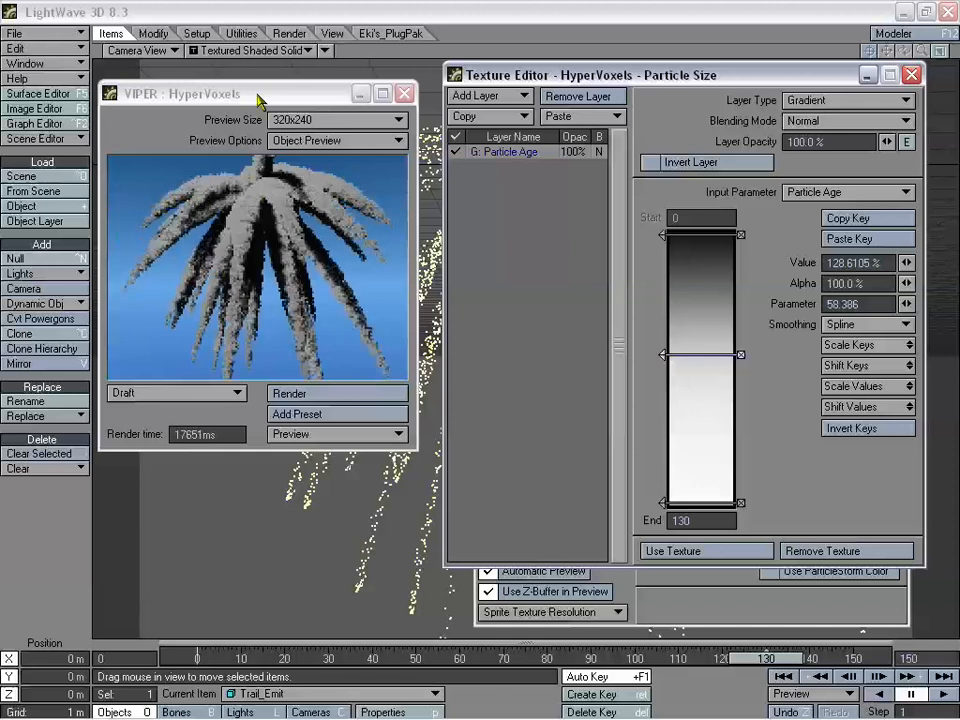
drag(267, 100, 272, 105)
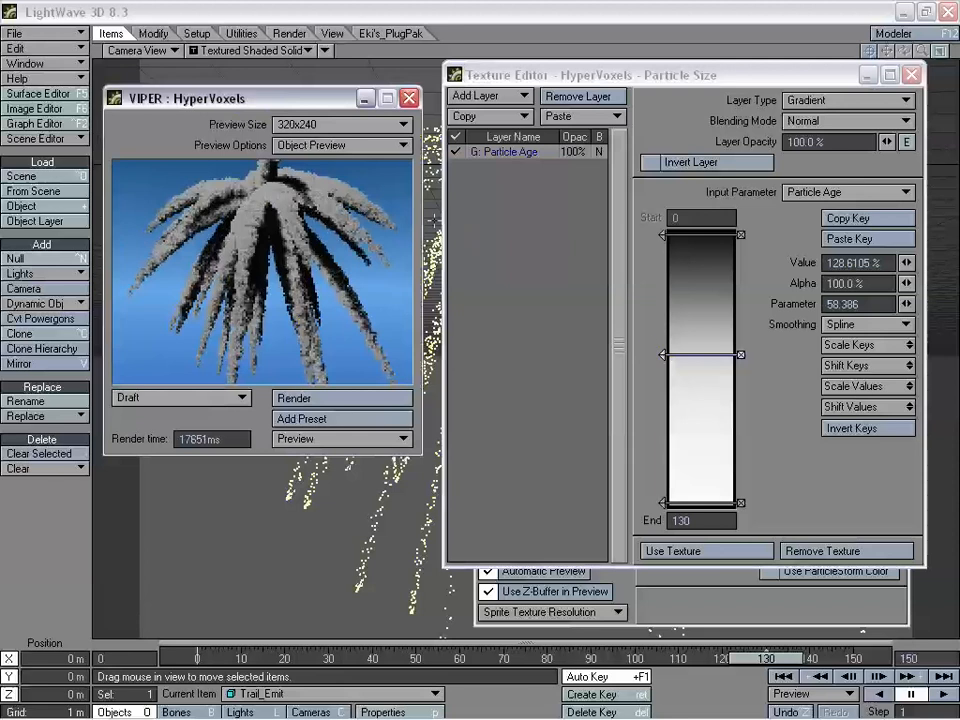
Clear the camera view by minimizing the Texture Editor, HyperVoxels and VIPER windows.
drag(279, 98, 197, 304)
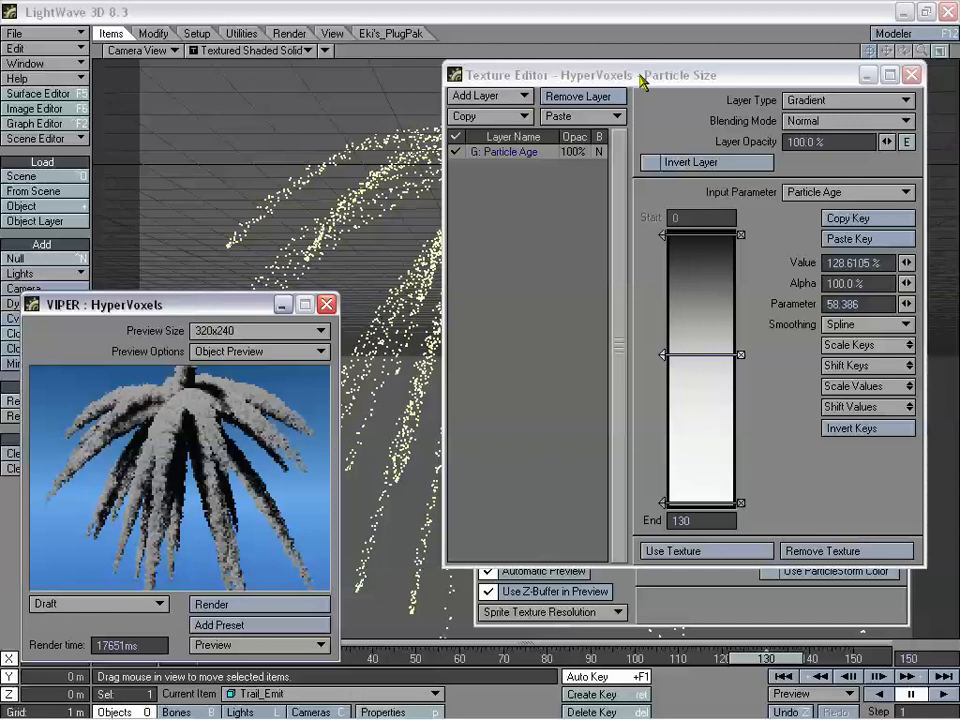
drag(664, 79, 567, 105)
click(769, 101)
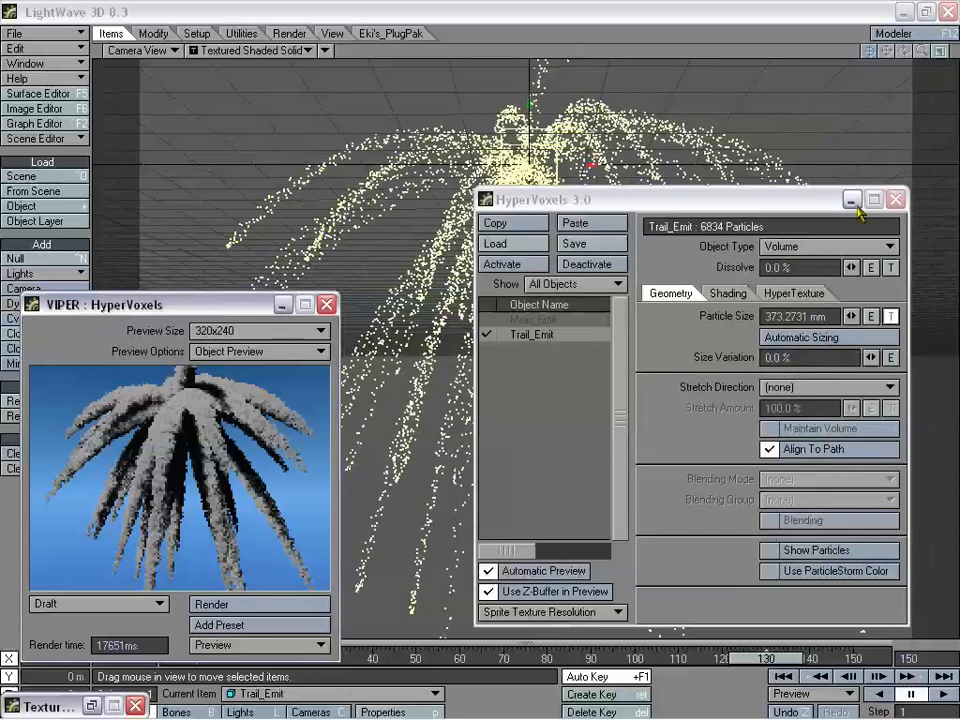
click(853, 199)
click(282, 304)
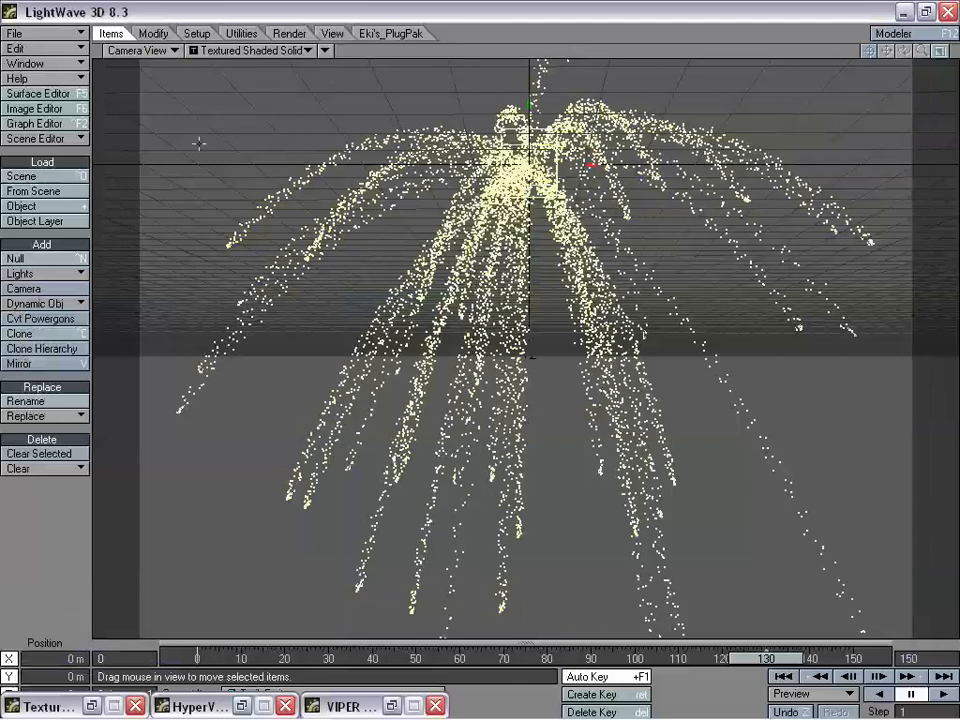
At frame 0, reposition and tilt the camera to a height of about 1.35 m so the emitter sits low in the frame.
drag(762, 660, 198, 660)
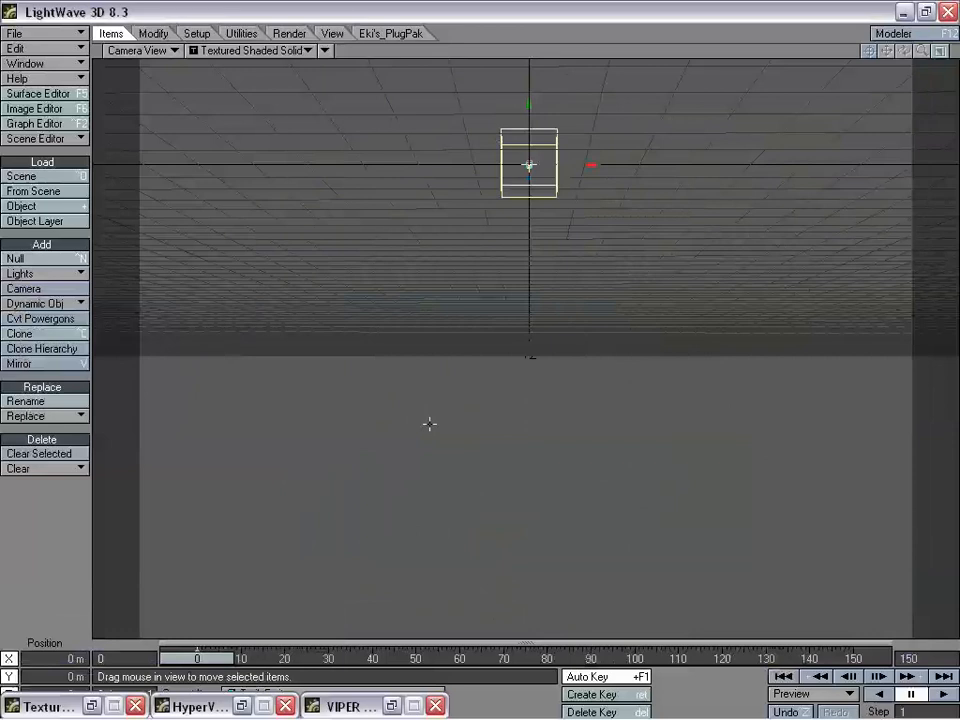
key(shift+c)
right_drag(456, 458, 456, 104)
key(y)
drag(456, 528, 474, 540)
key(t)
right_drag(480, 272, 480, 347)
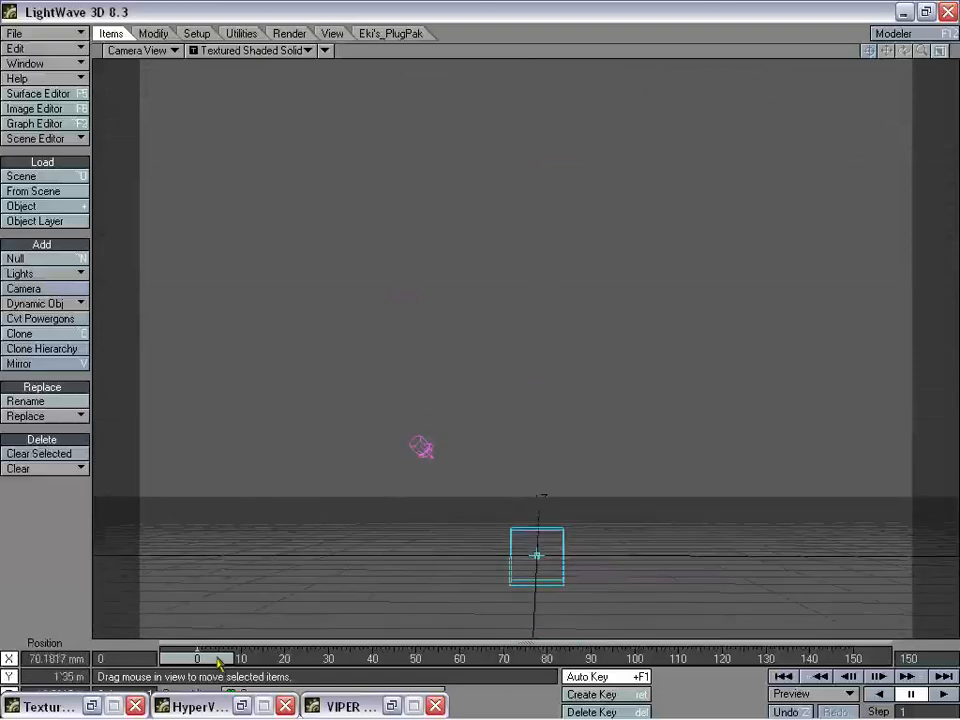
mouse_move(218, 663)
mouse_down()
mouse_move(790, 663)
mouse_move(205, 663)
mouse_up()
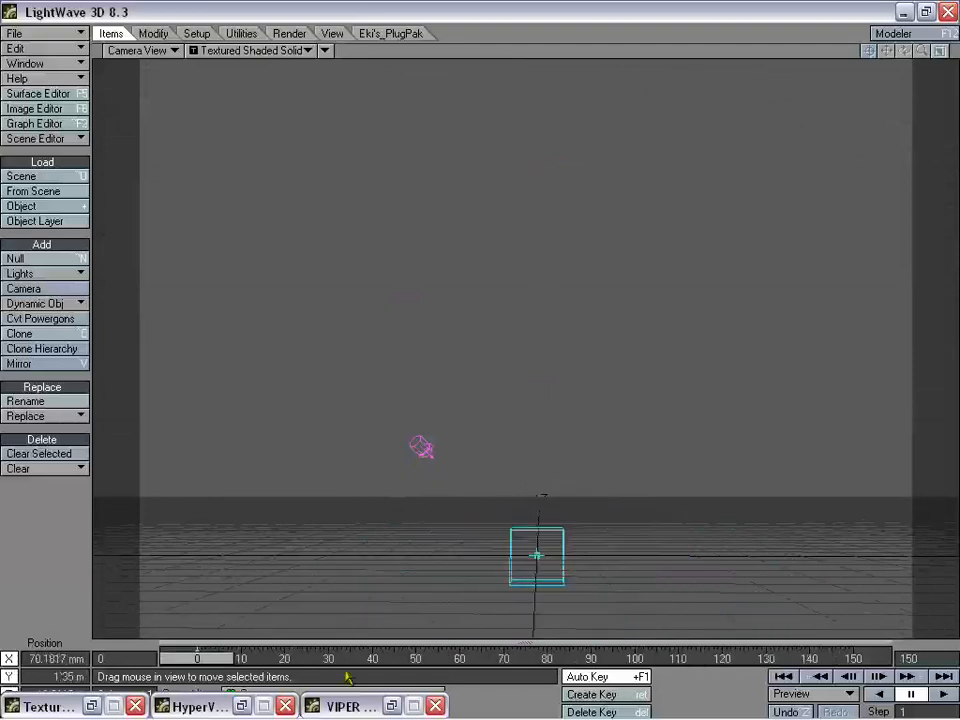
Close the VIPER preview and select the Main_Emit object as the current item.
click(342, 706)
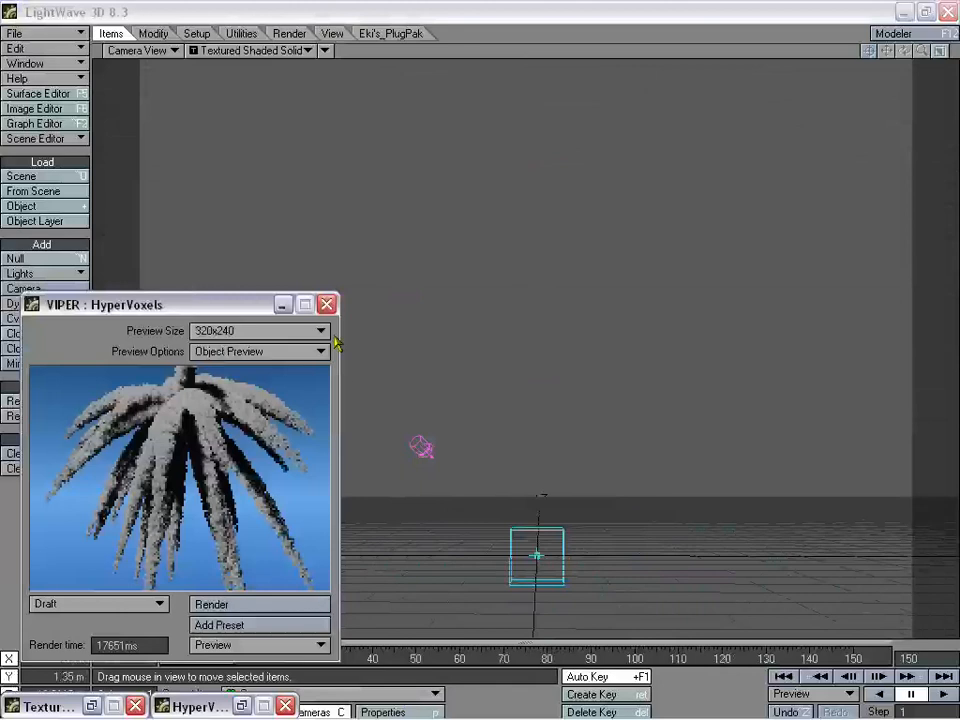
click(327, 305)
click(398, 700)
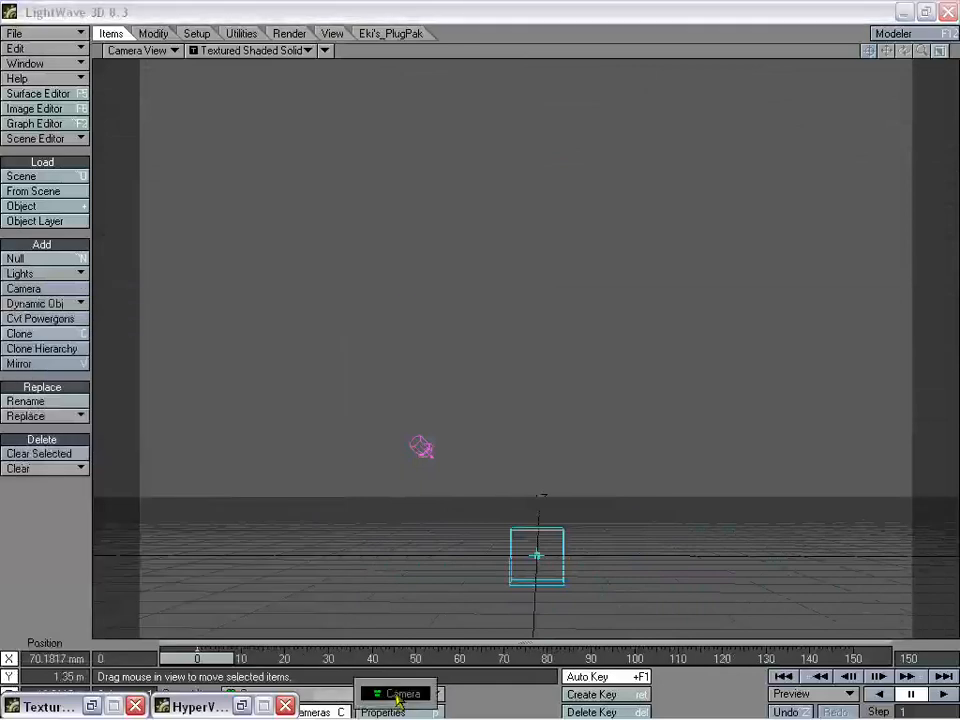
click(400, 694)
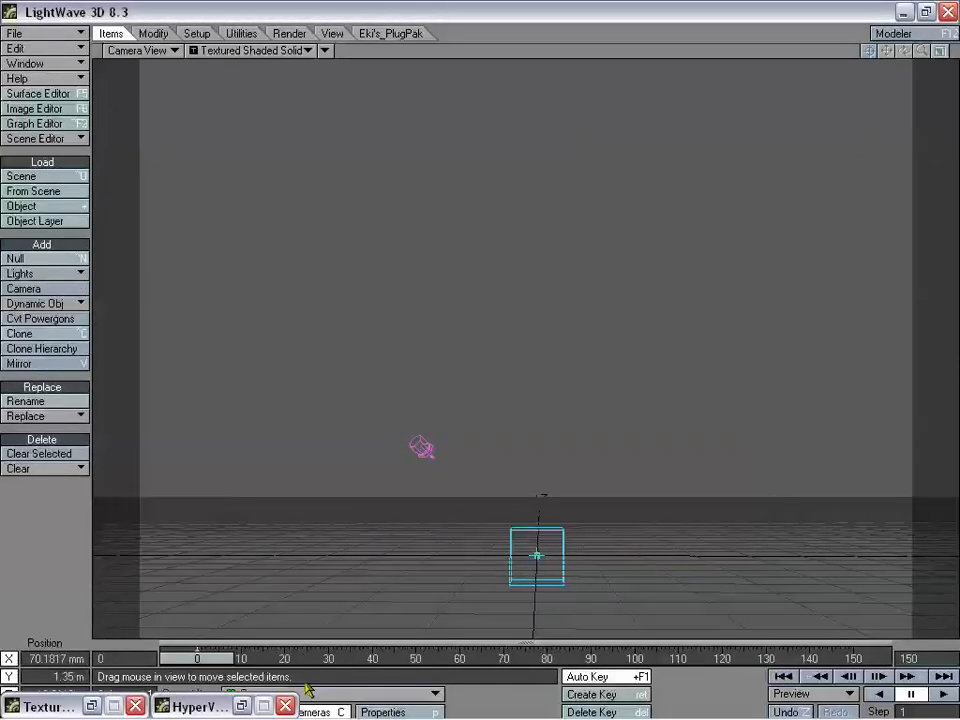
key(shift+o)
click(347, 696)
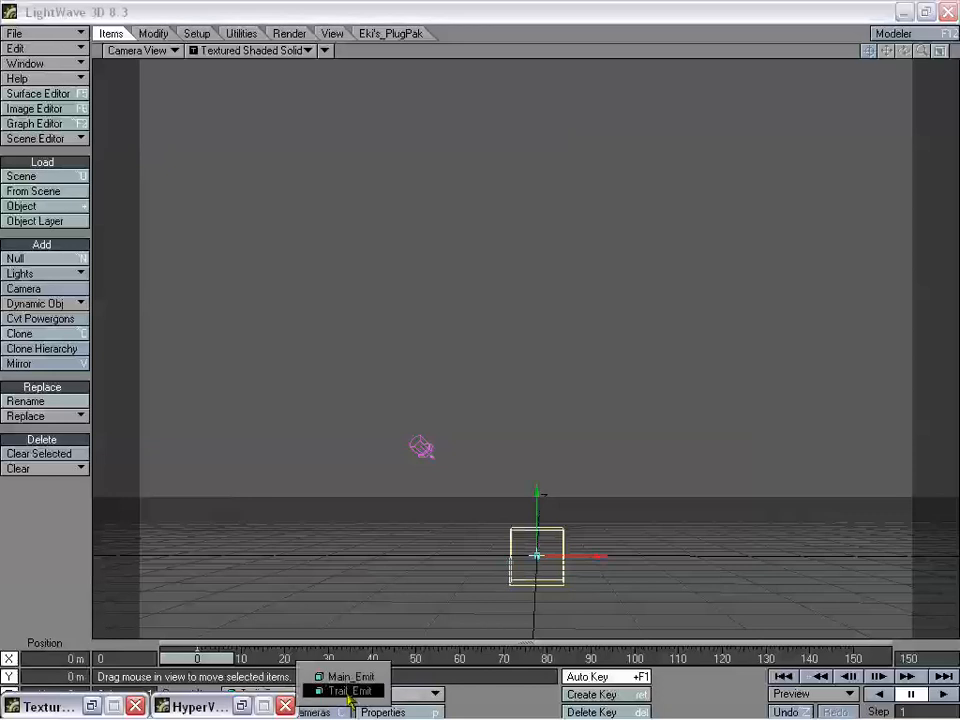
click(361, 678)
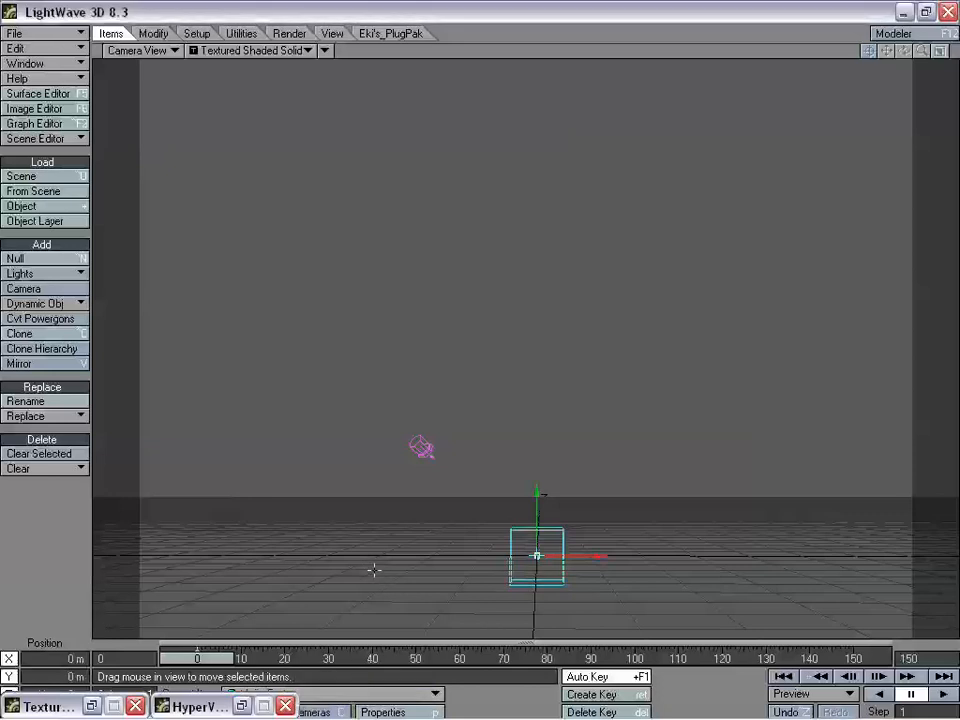
Open the Main_Emit object properties clear of the emitter and bring up the FX Emitter's gravity settings.
key(p)
drag(663, 124, 205, 58)
click(160, 222)
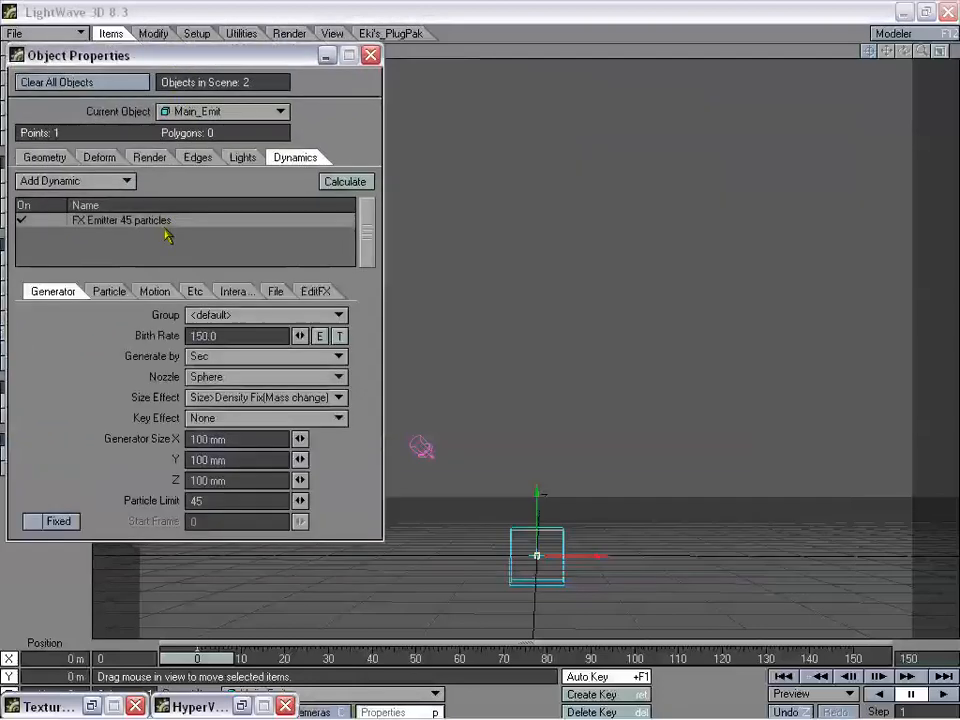
click(195, 292)
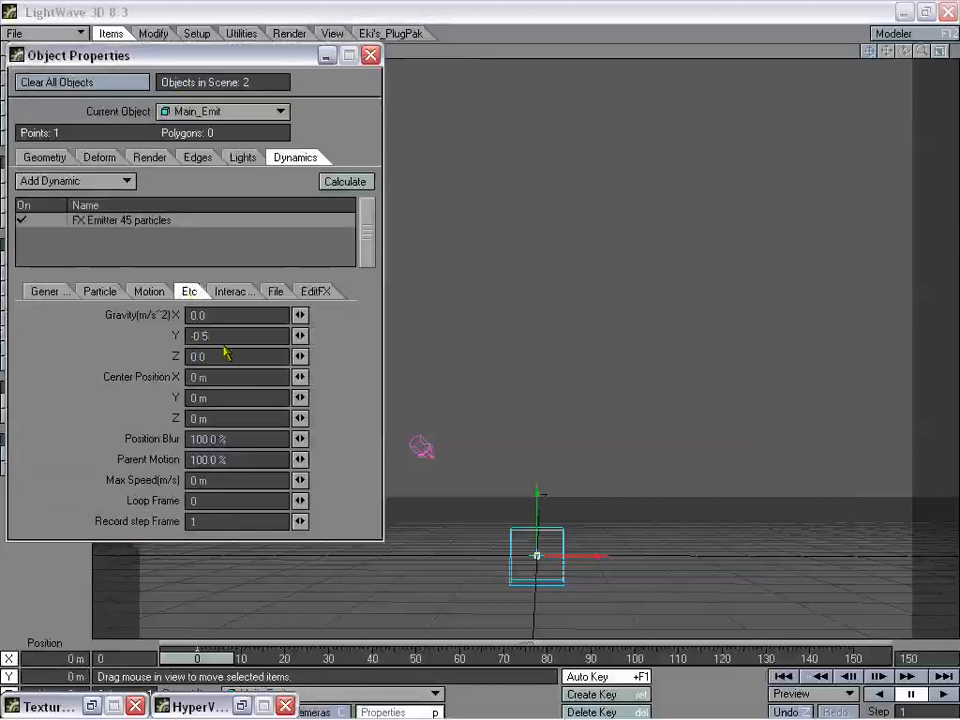
Try a Y gravity of 1.0 on the emitter, scrub through the particles, and return it to -0.5.
text(1)
key(Tab)
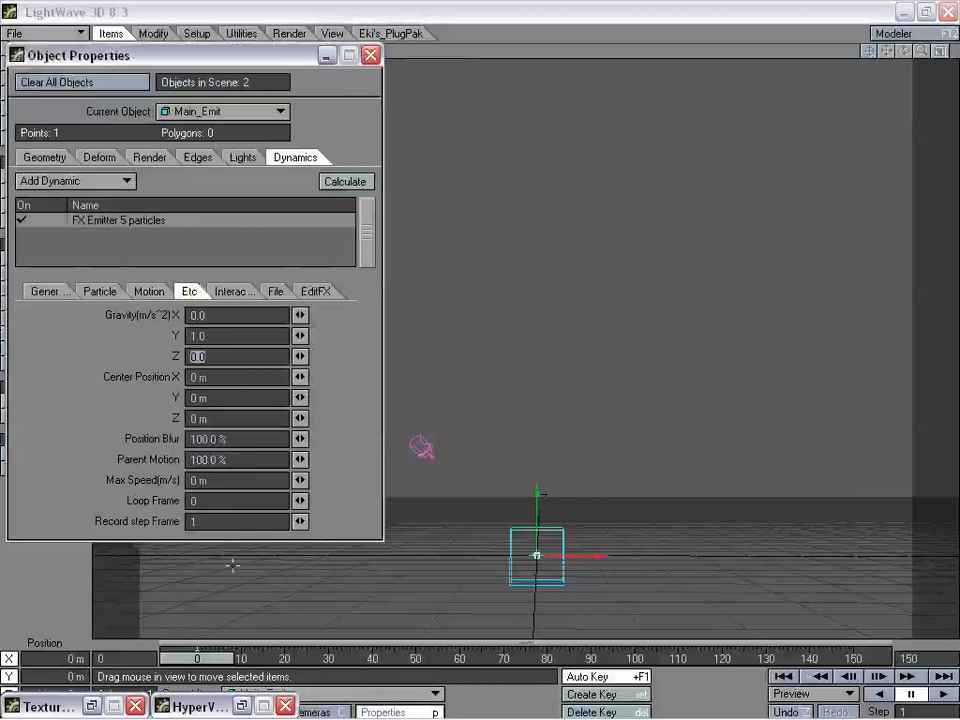
mouse_move(212, 663)
mouse_down()
mouse_move(634, 658)
mouse_move(250, 658)
mouse_move(600, 658)
mouse_move(495, 658)
mouse_move(569, 658)
mouse_up()
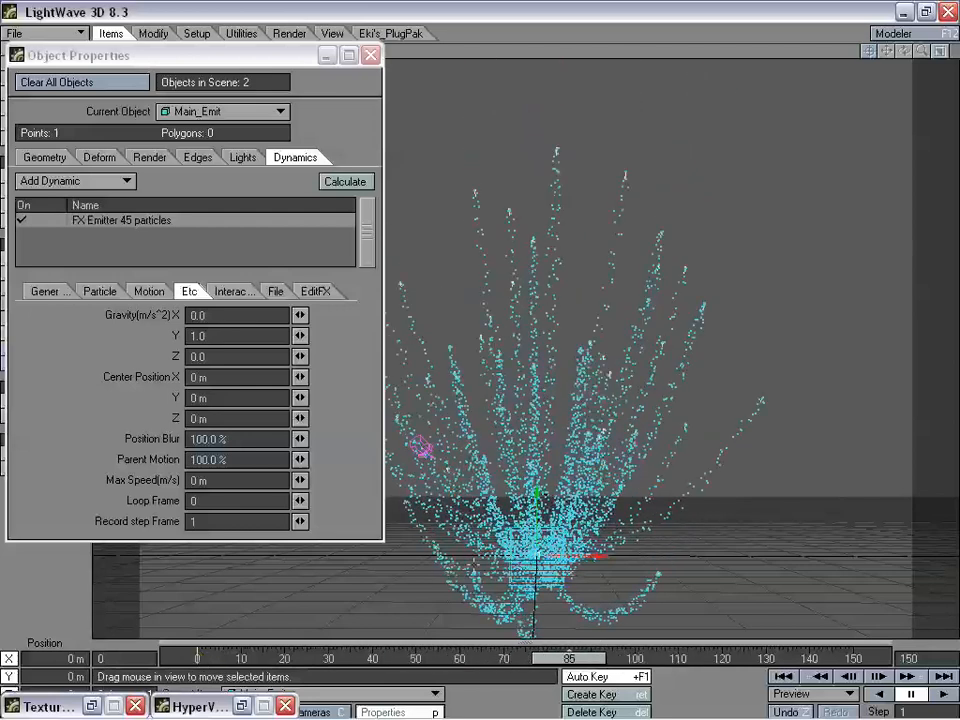
mouse_move(628, 652)
mouse_down()
mouse_move(700, 658)
mouse_move(402, 658)
mouse_move(428, 658)
mouse_up()
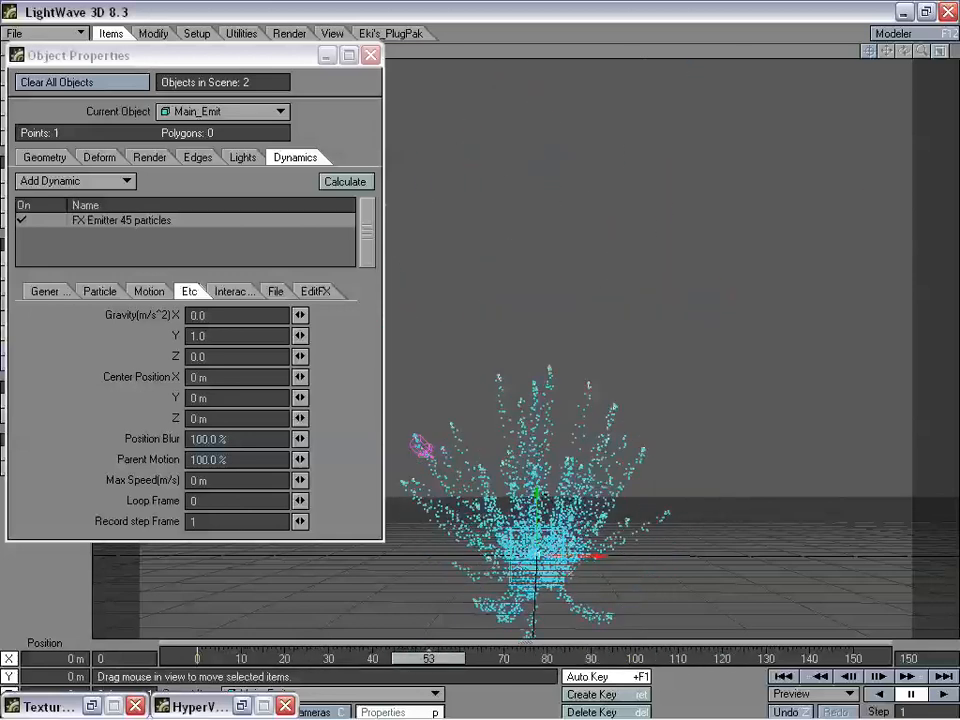
click(226, 338)
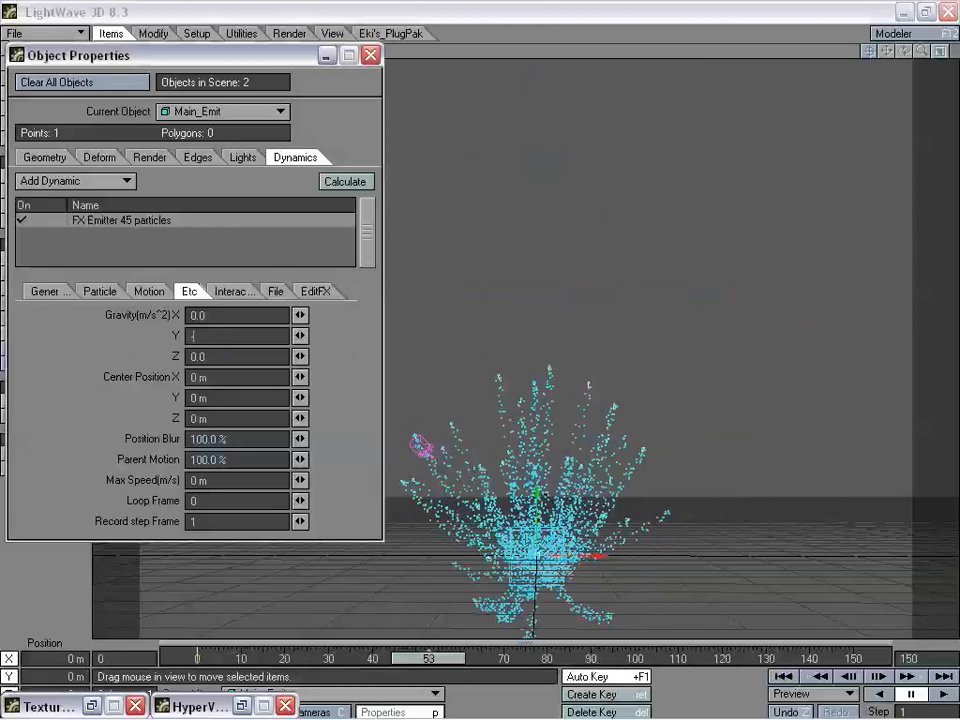
text(-0.5)
key(Tab)
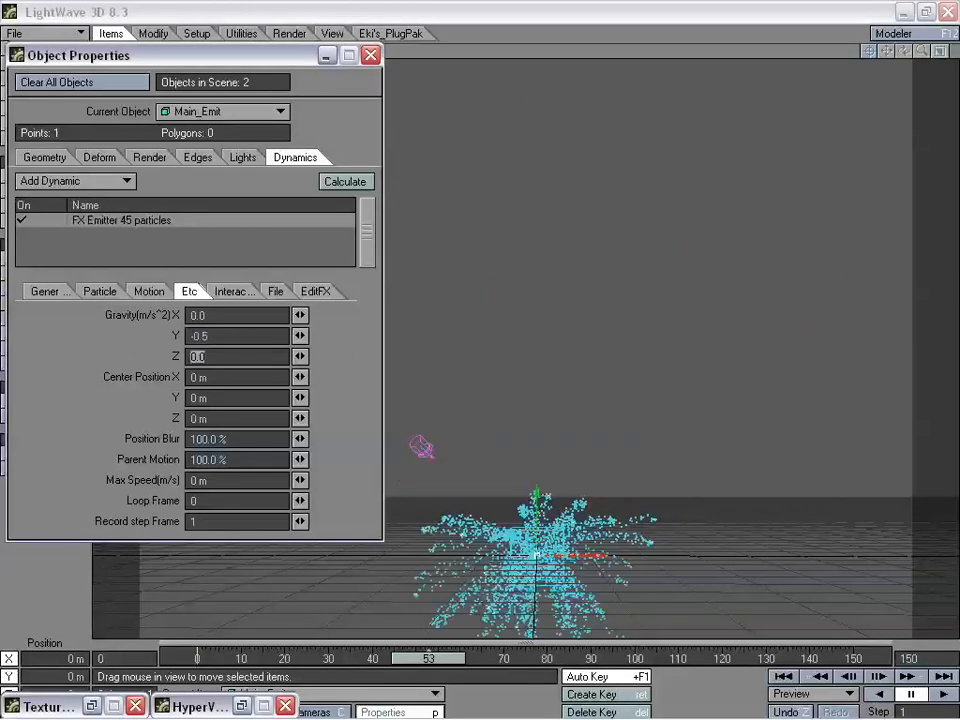
mouse_move(434, 660)
mouse_down()
mouse_move(706, 660)
mouse_move(438, 660)
mouse_move(643, 660)
mouse_move(521, 660)
mouse_up()
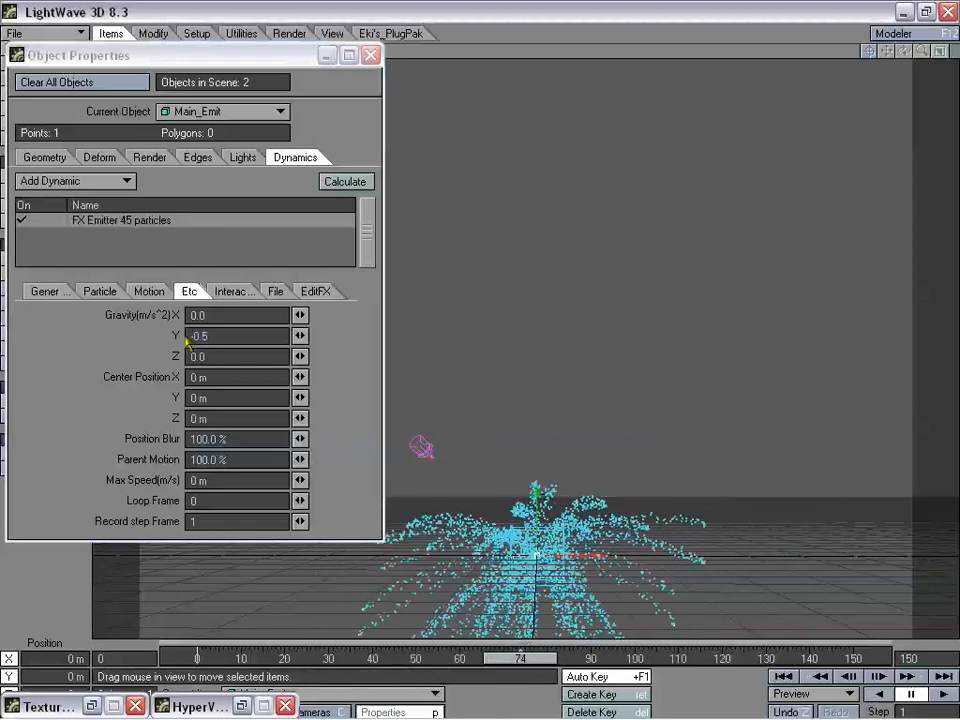
Try Y velocities of 1 m and 2.5 m in the emitter's motion settings, scrubbing the timeline after each.
click(150, 292)
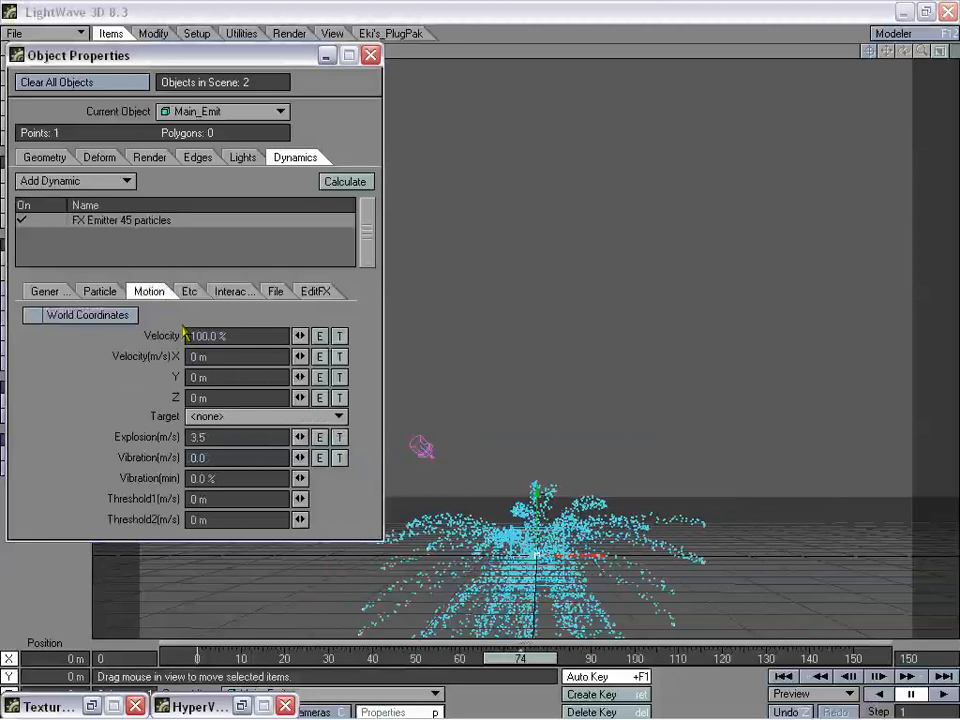
click(221, 377)
text(1)
key(Tab)
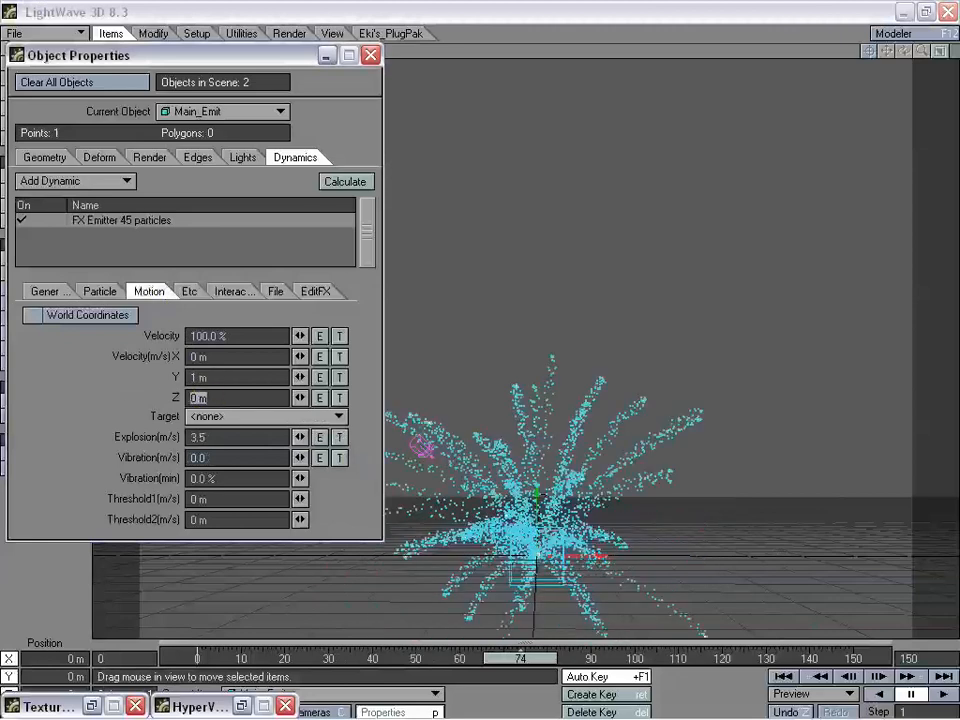
mouse_move(519, 658)
mouse_down()
mouse_move(457, 658)
mouse_move(533, 658)
mouse_up()
click(240, 377)
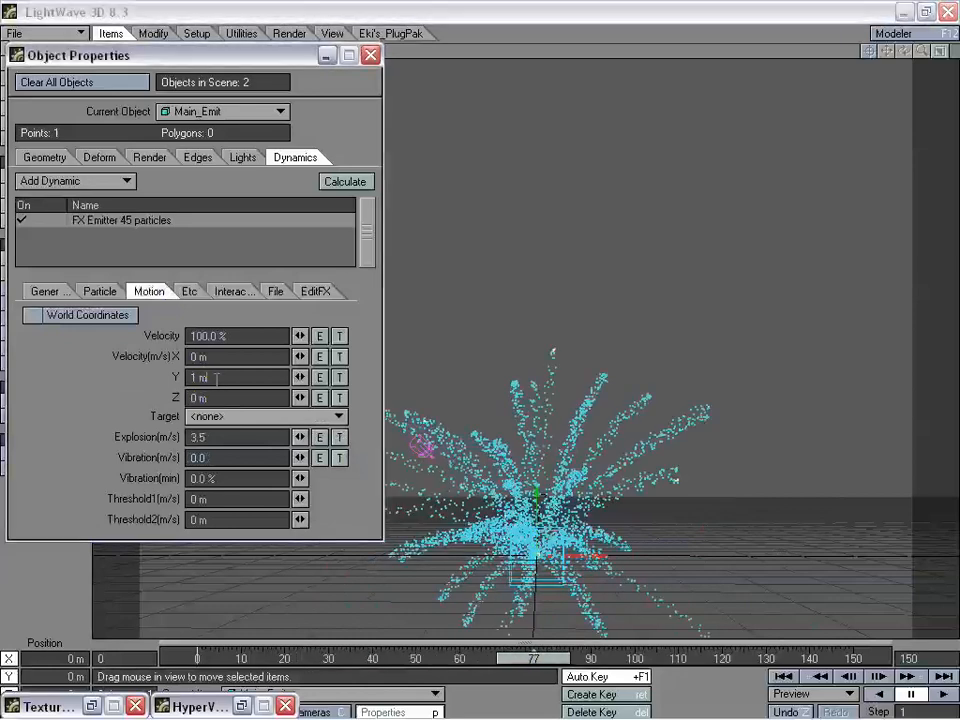
text(2.5)
key(Tab)
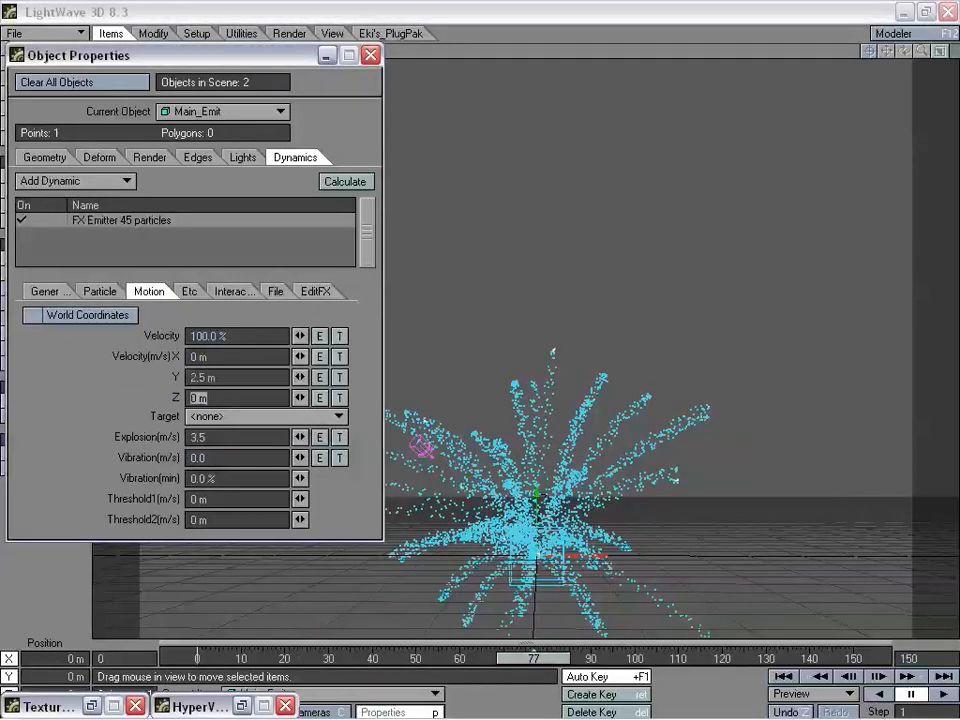
mouse_move(519, 652)
mouse_down()
mouse_move(407, 658)
mouse_move(752, 658)
mouse_move(662, 658)
mouse_up()
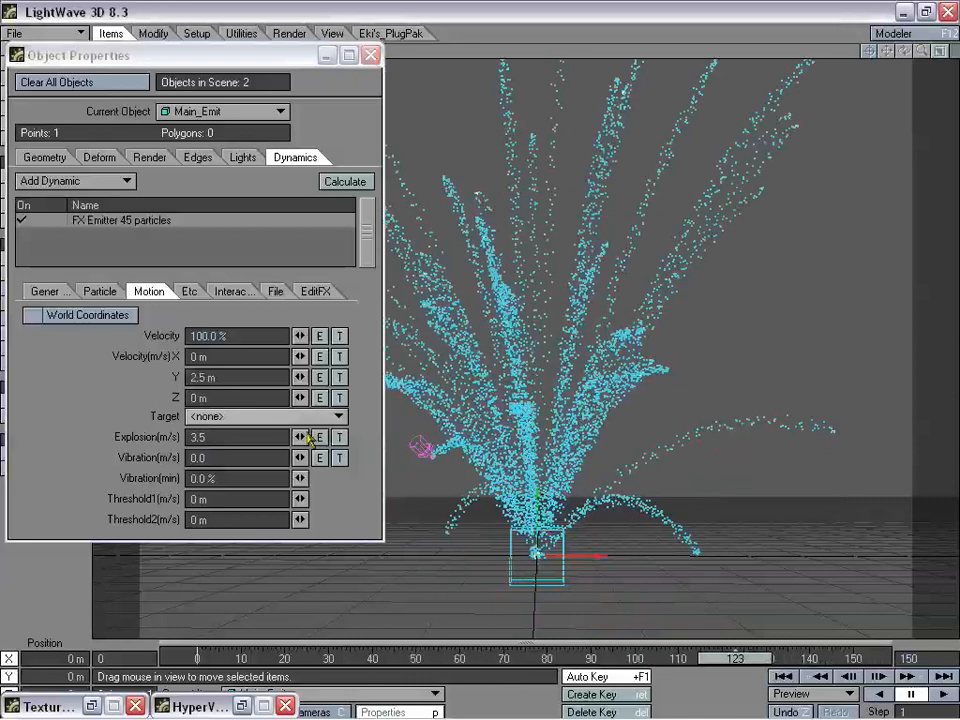
Set the emitter's Y velocity to 2 m and scrub to frame 150 to check the trails.
click(240, 377)
text(2)
key(Tab)
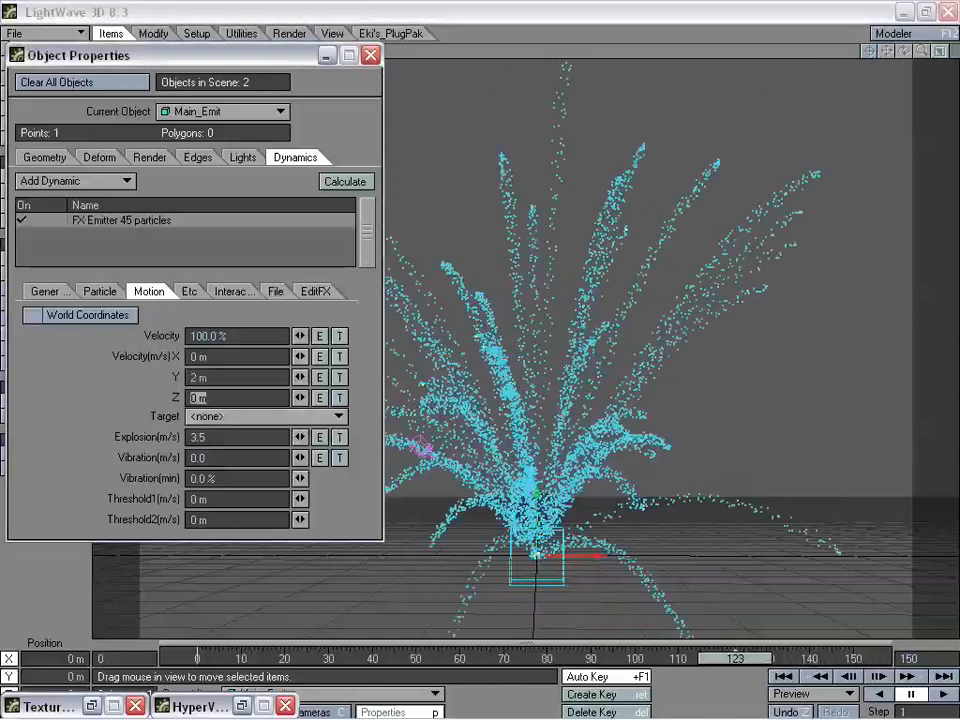
mouse_move(735, 658)
mouse_down()
mouse_move(197, 658)
mouse_move(853, 658)
mouse_up()
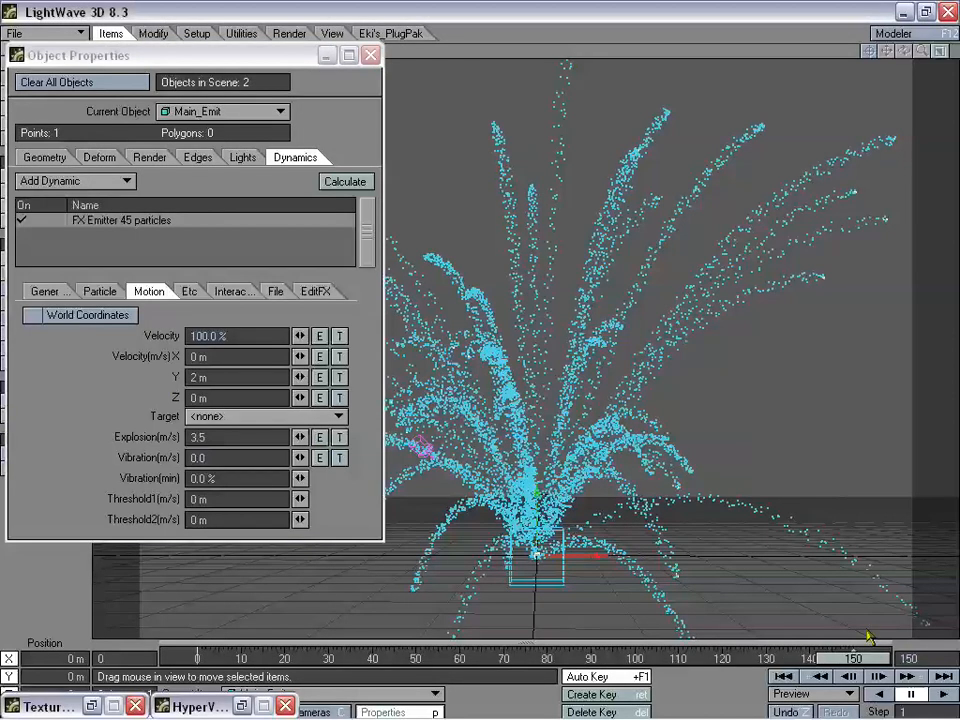
Set the emitter's Y gravity to -0.75, scrub through the particle motion, and close the object properties.
click(189, 291)
click(216, 336)
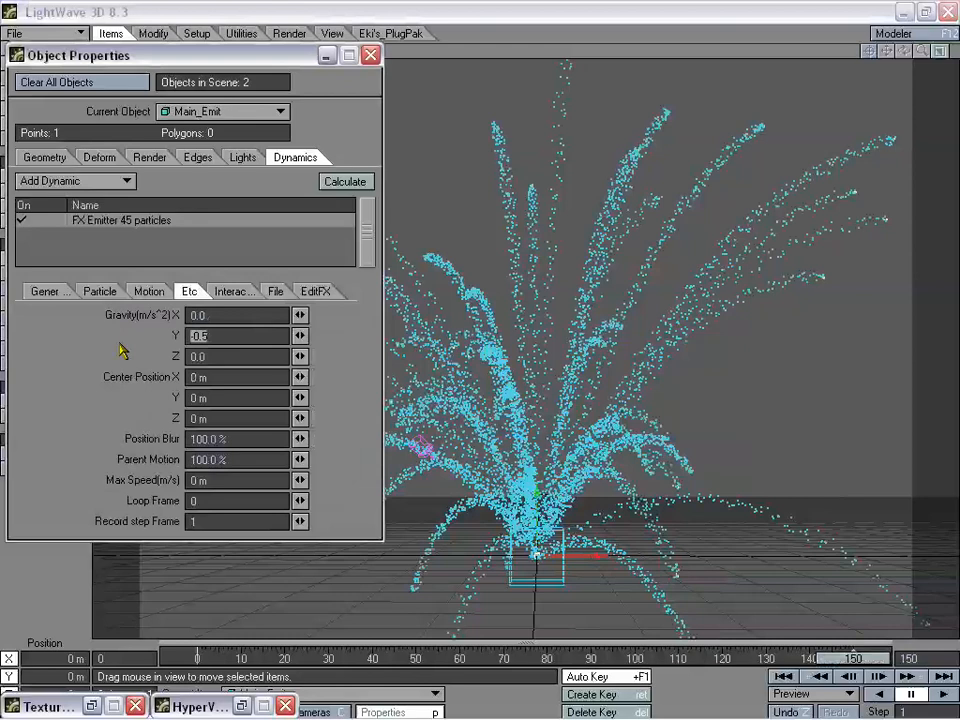
key(BackSpace)
key(Tab)
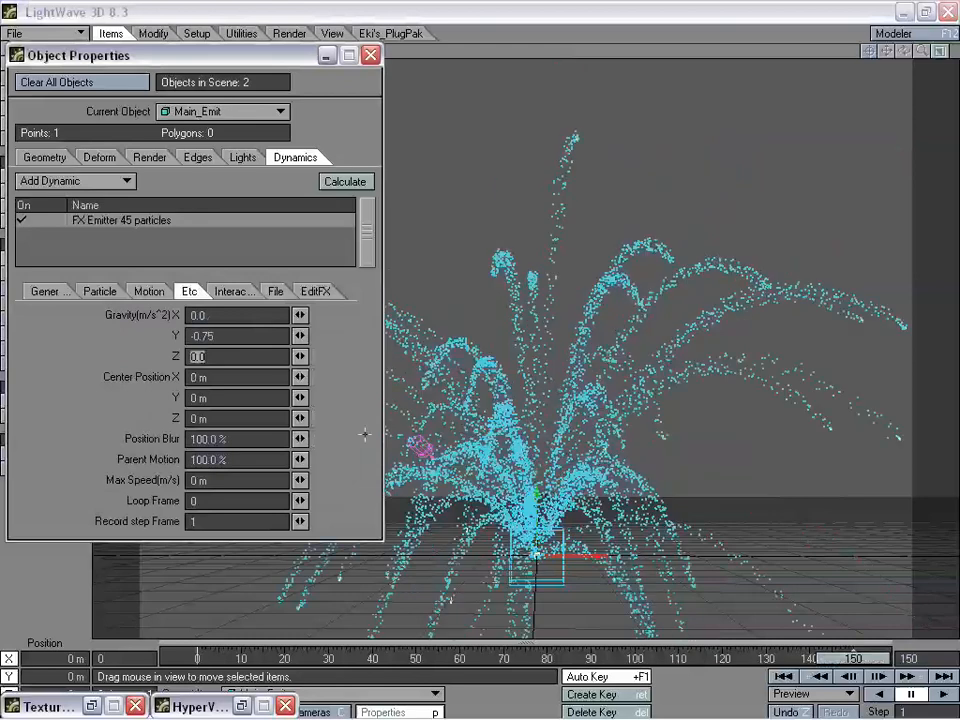
drag(836, 655, 430, 655)
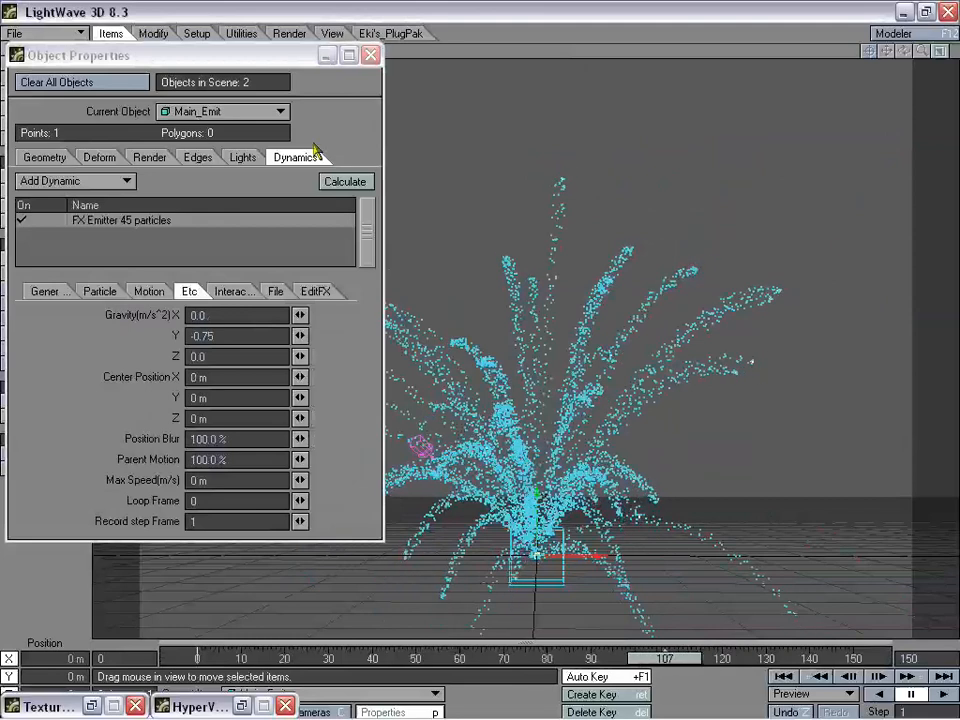
click(371, 56)
At frame 111, restore the HyperVoxels and Texture Editor windows and render a fresh VIPER preview beside them.
mouse_move(665, 658)
mouse_down()
mouse_move(197, 658)
mouse_move(783, 658)
mouse_move(683, 658)
mouse_up()
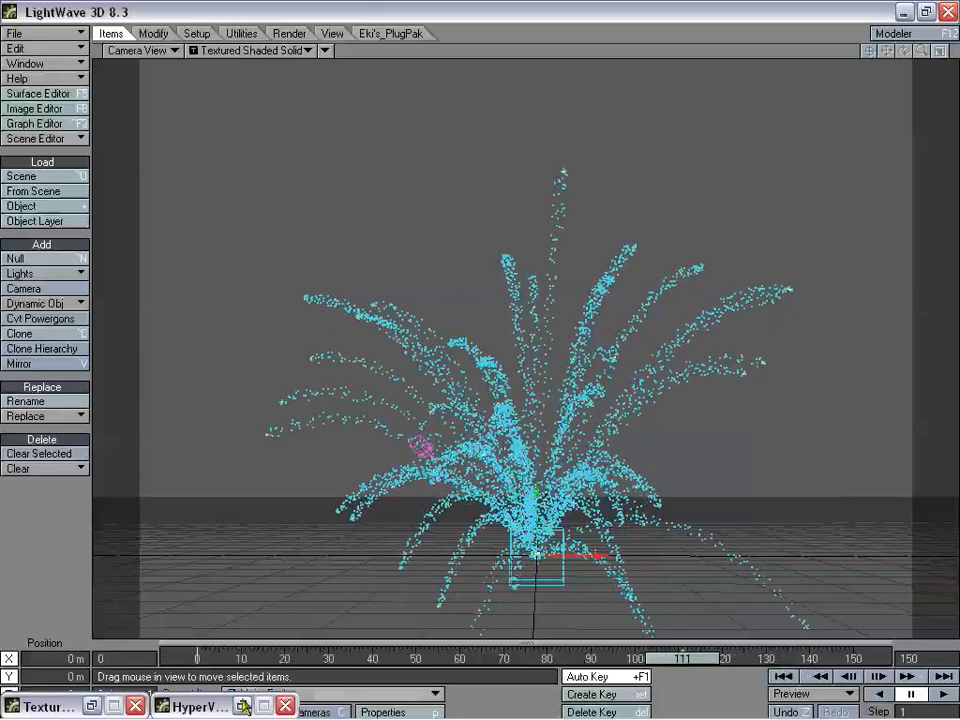
click(242, 705)
click(91, 705)
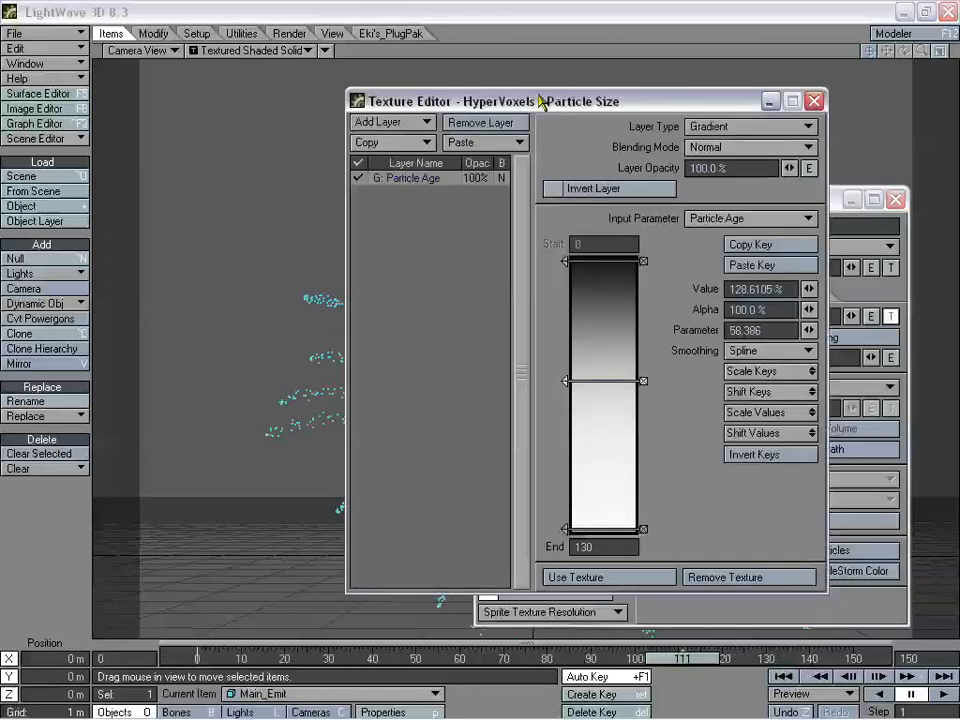
mouse_move(544, 113)
mouse_down()
mouse_move(484, 170)
mouse_move(617, 141)
mouse_move(605, 142)
mouse_up()
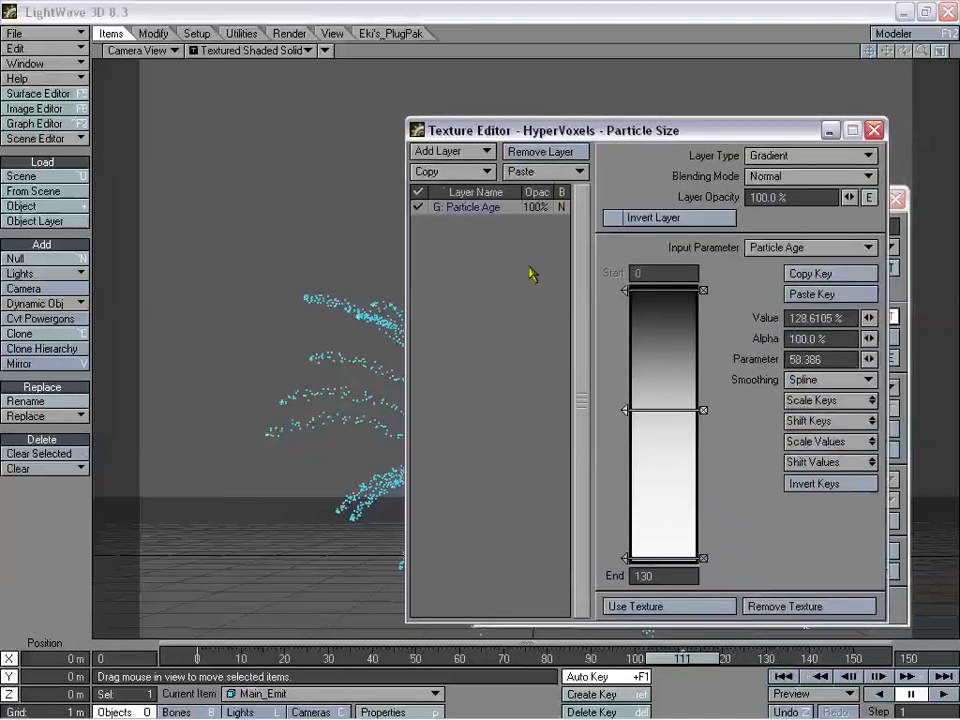
drag(245, 312, 285, 133)
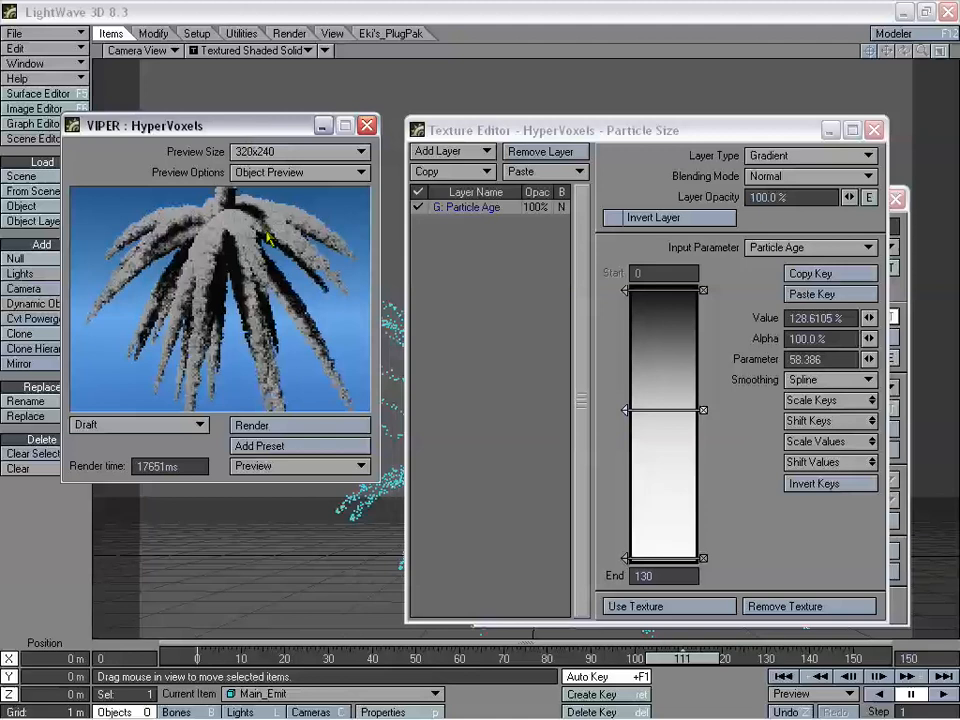
click(293, 427)
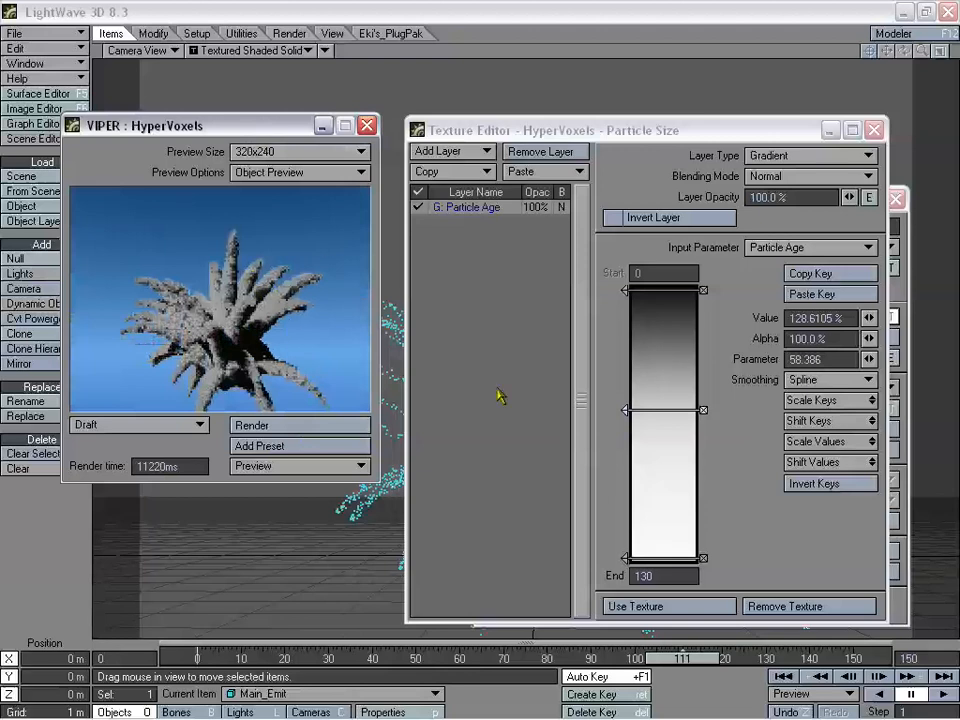
Move the middle key of the Particle Age gradient to parameter 79.825.
drag(568, 130, 560, 101)
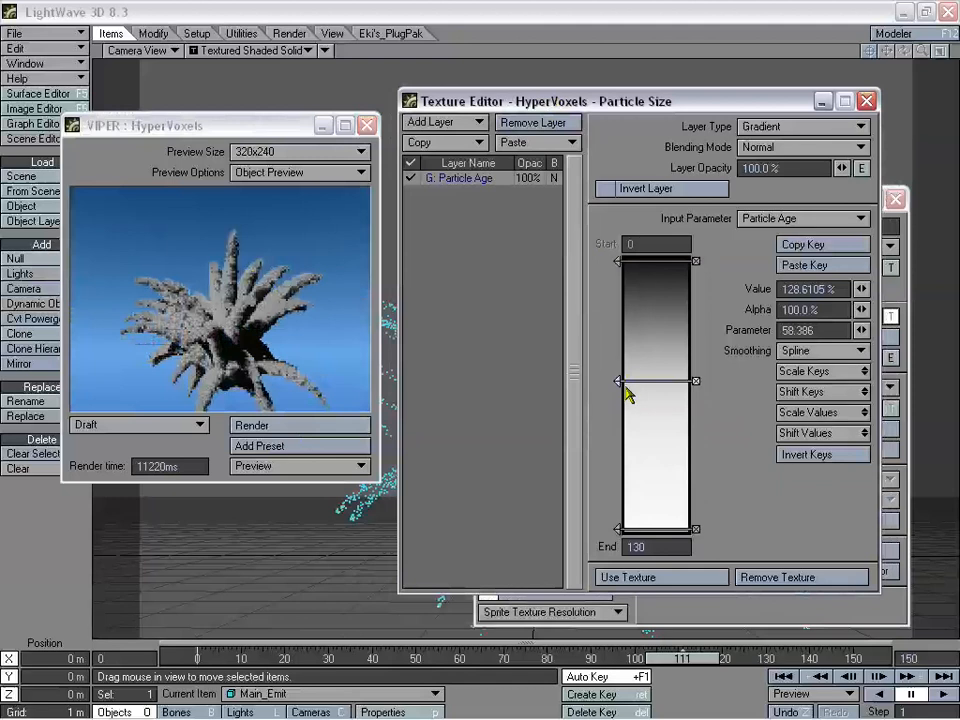
drag(619, 385, 618, 428)
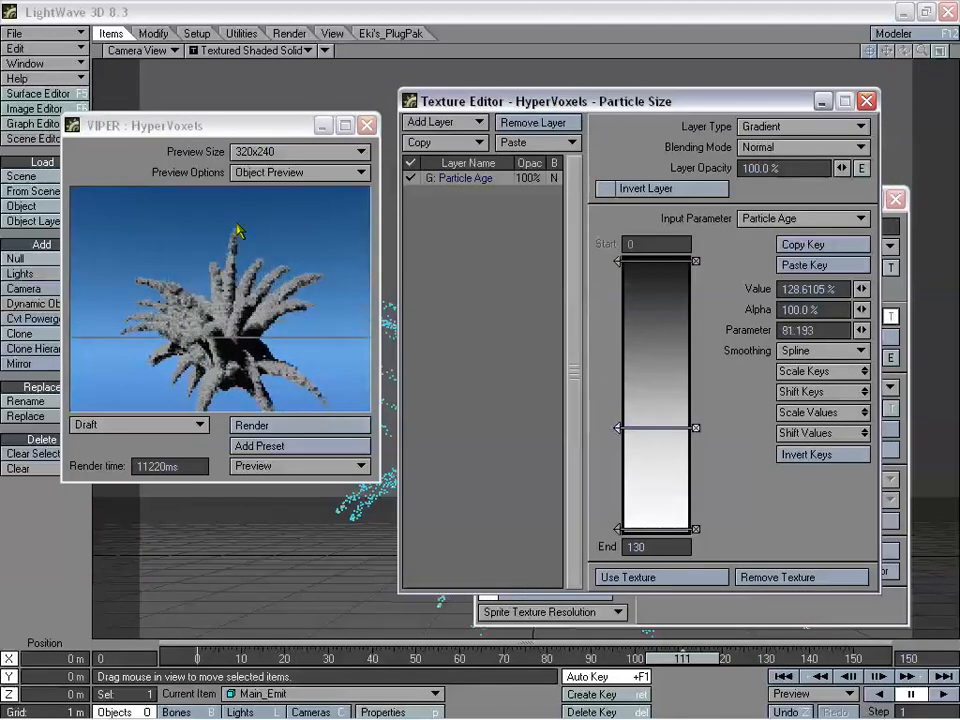
drag(618, 429, 617, 426)
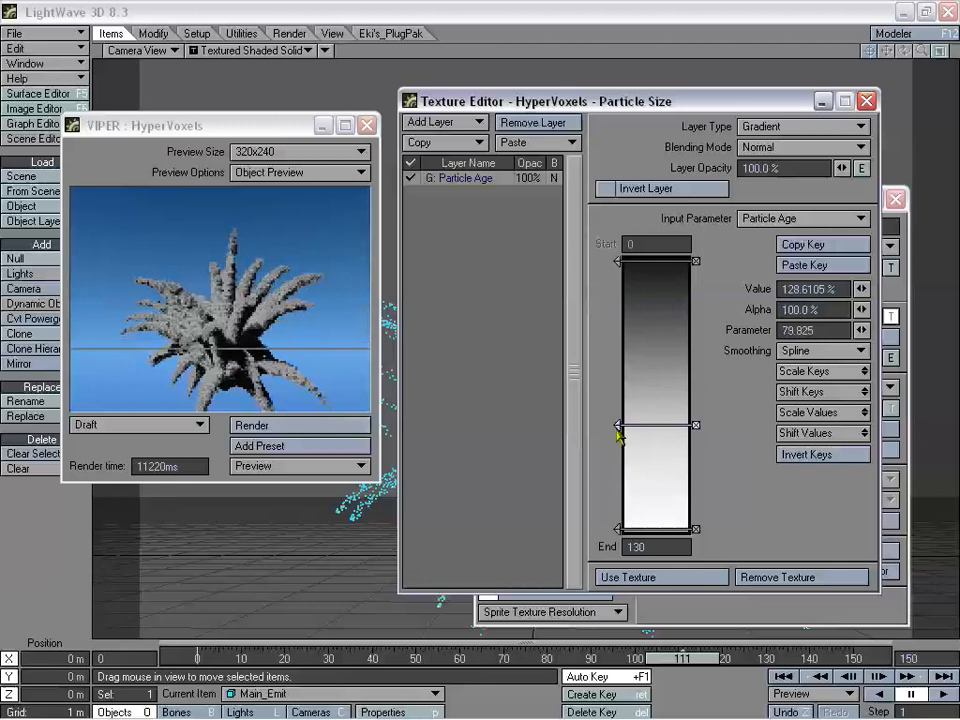
Raise the value of the gradient's start key at parameter 0 to 30%.
click(634, 261)
mouse_move(861, 288)
mouse_down()
mouse_move(845, 288)
mouse_move(863, 289)
mouse_up()
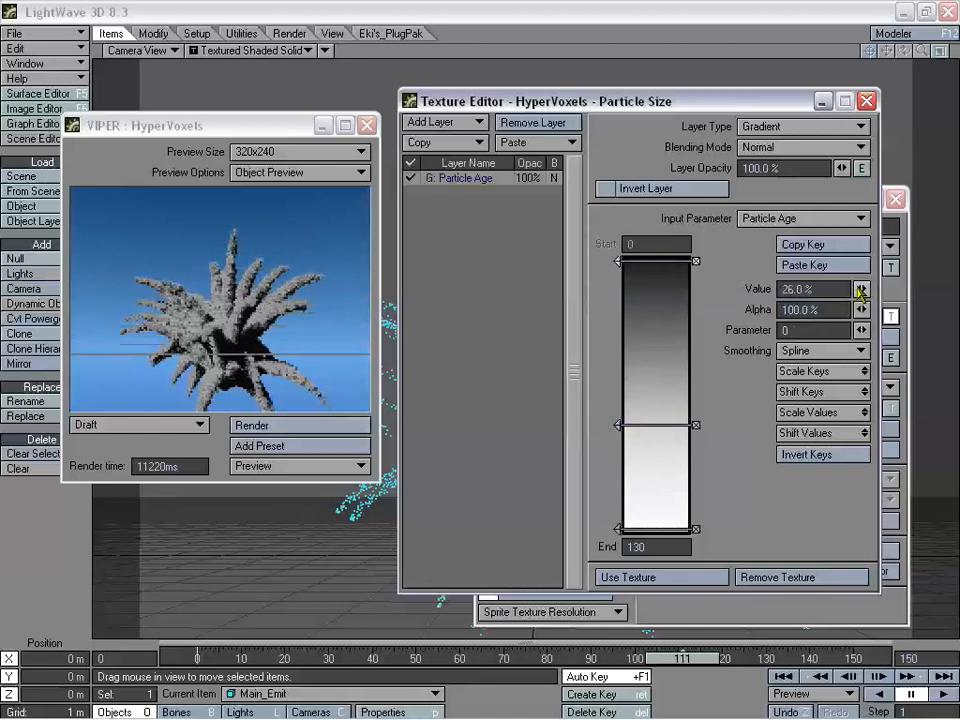
click(806, 311)
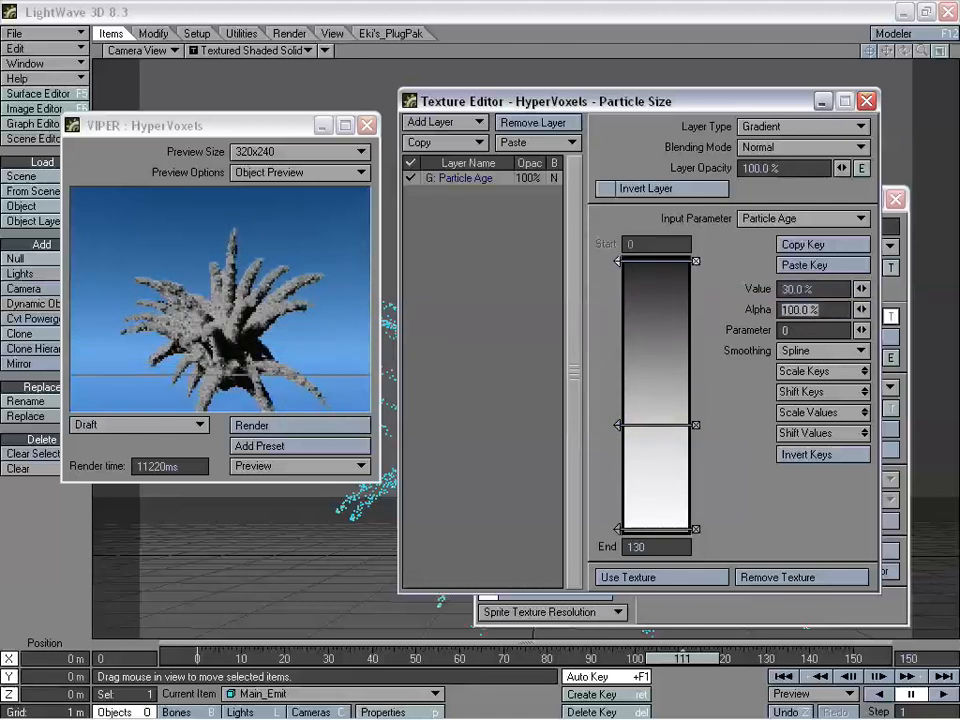
Set the middle gradient key's value to 143.6105% and its parameter to 100.351, then apply the texture.
click(647, 427)
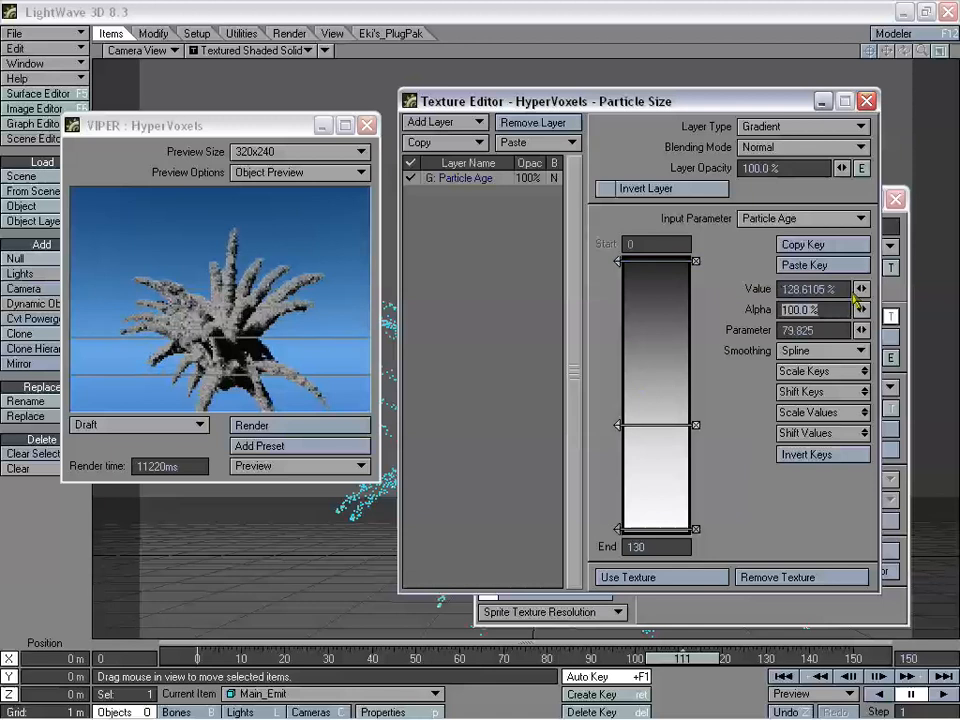
drag(861, 297, 863, 295)
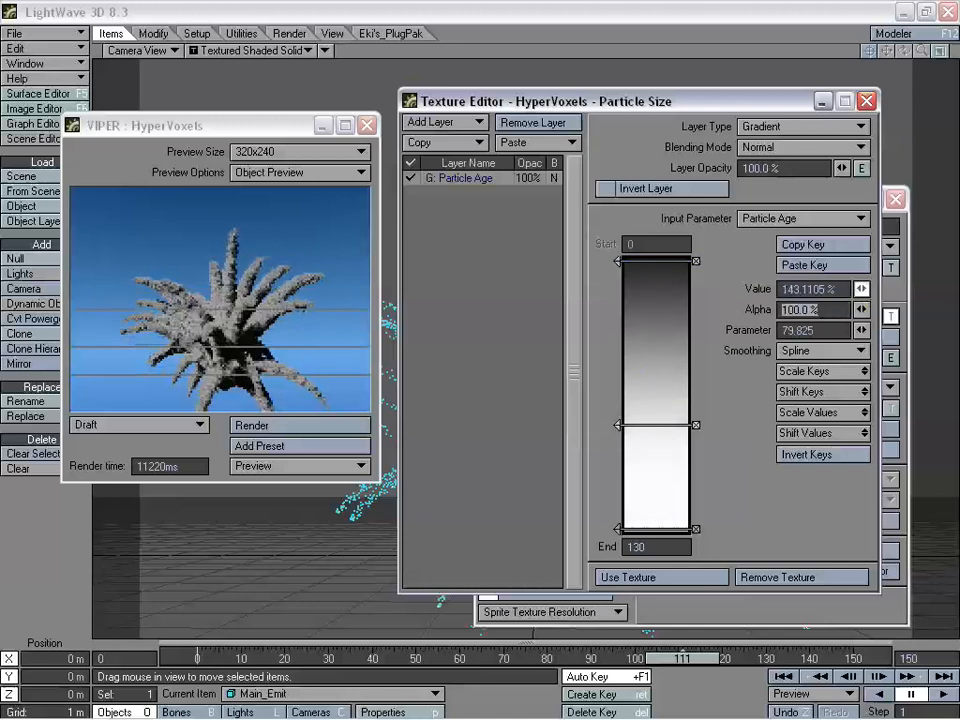
drag(617, 425, 619, 477)
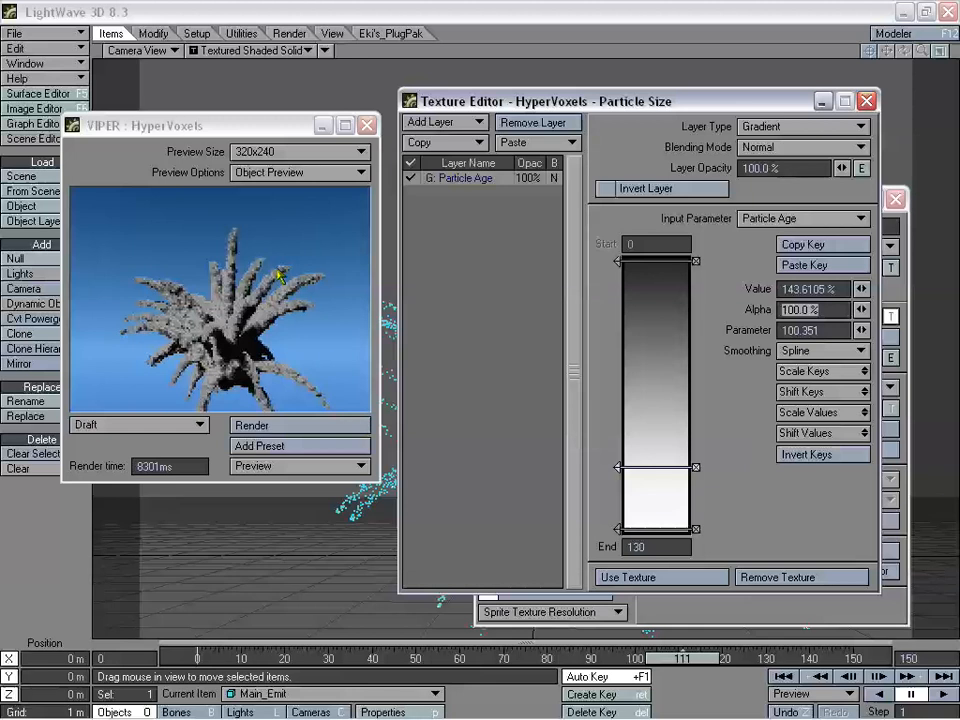
click(659, 580)
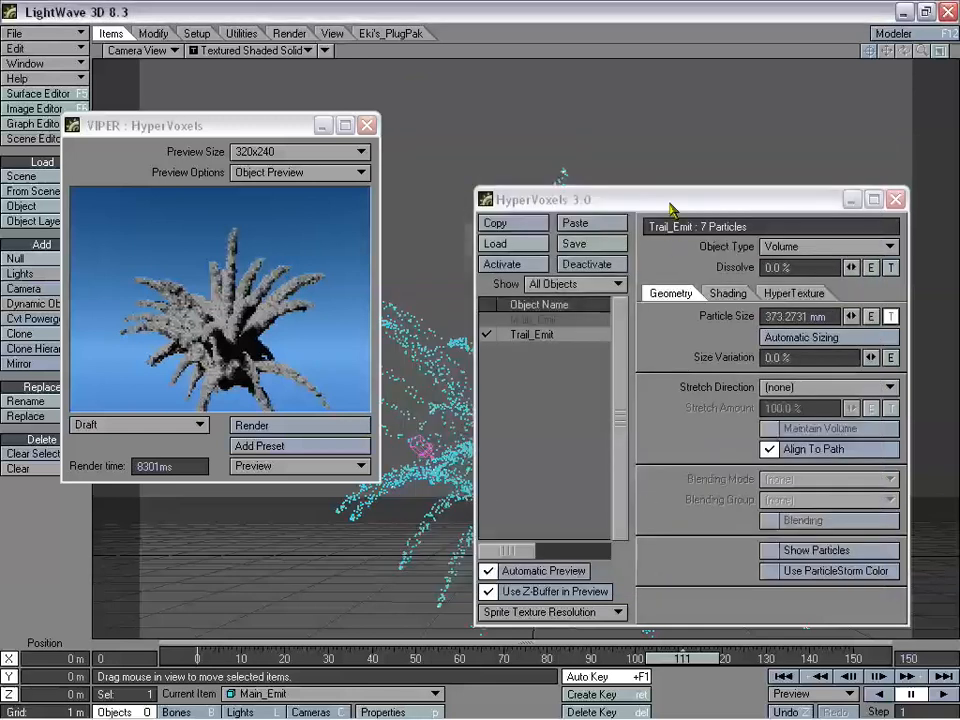
Show Trail_Emit's basic shading settings beside the preview and try a darker grey HyperVoxels color of 140.
drag(670, 207, 598, 128)
click(644, 212)
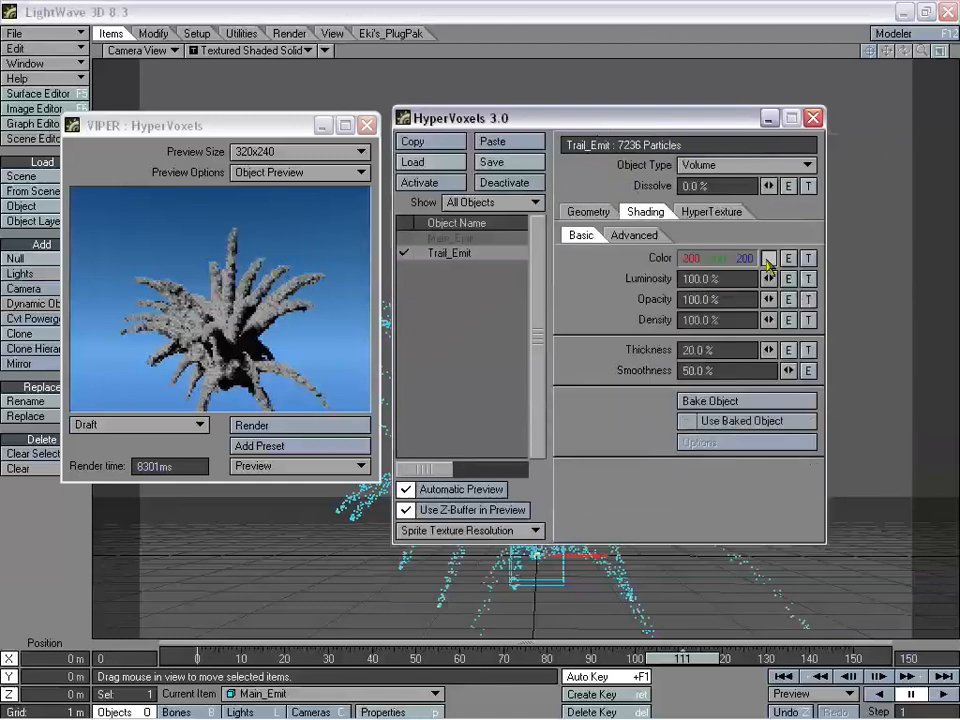
click(768, 258)
drag(806, 208, 808, 251)
click(433, 421)
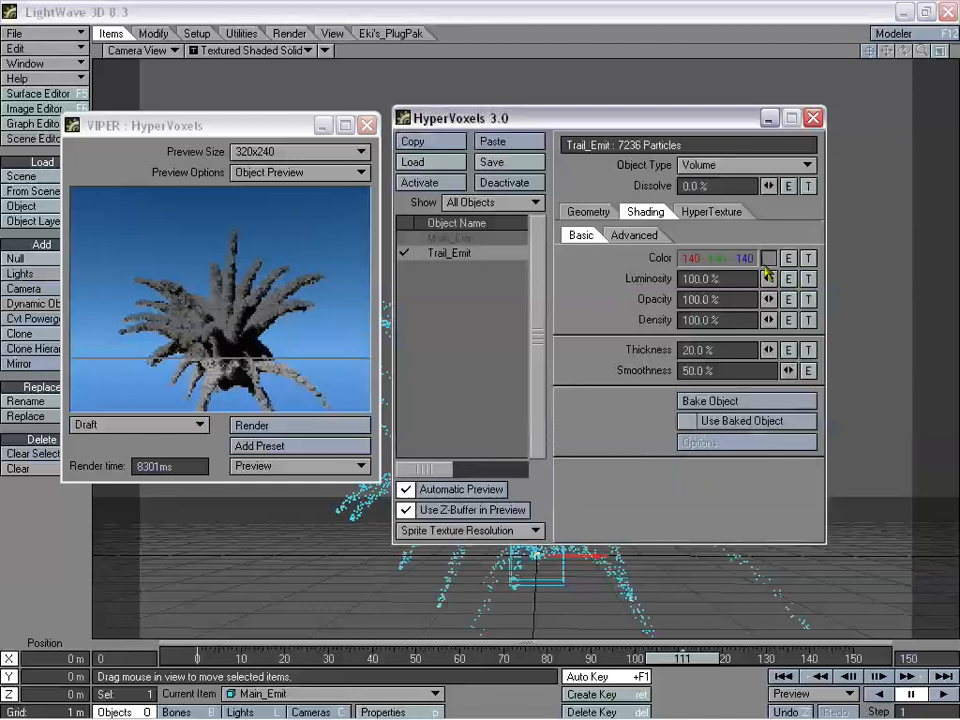
Set the Trail_Emit HyperVoxels color to a lighter grey of 191.
click(768, 259)
drag(808, 251, 808, 209)
click(432, 421)
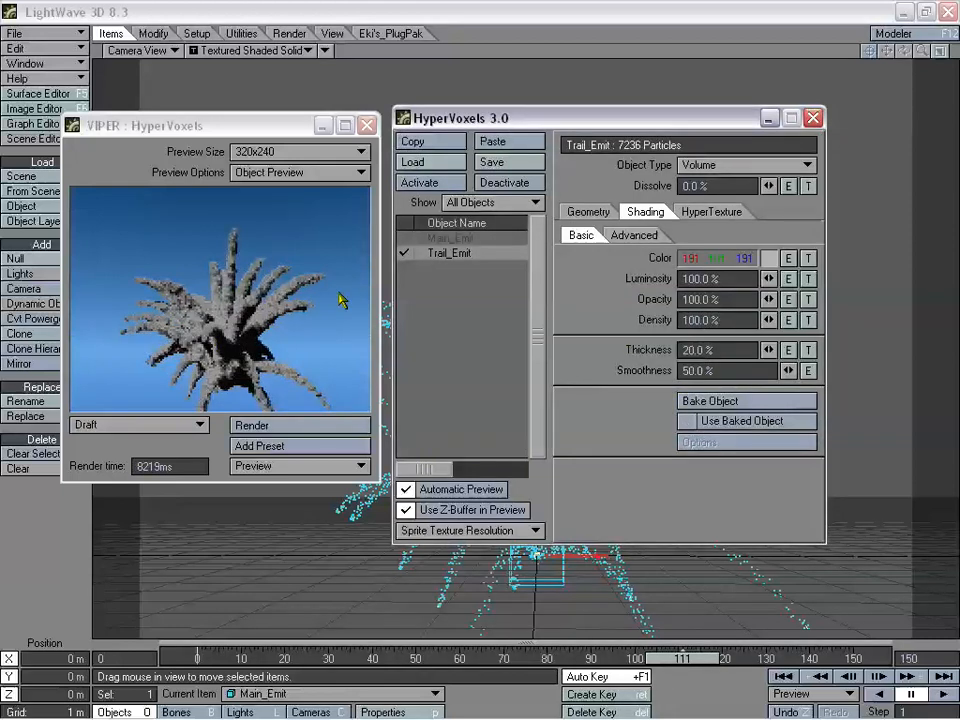
Set the shadow quality of Trail_Emit's HyperVoxels to Low in the advanced shading settings.
click(640, 236)
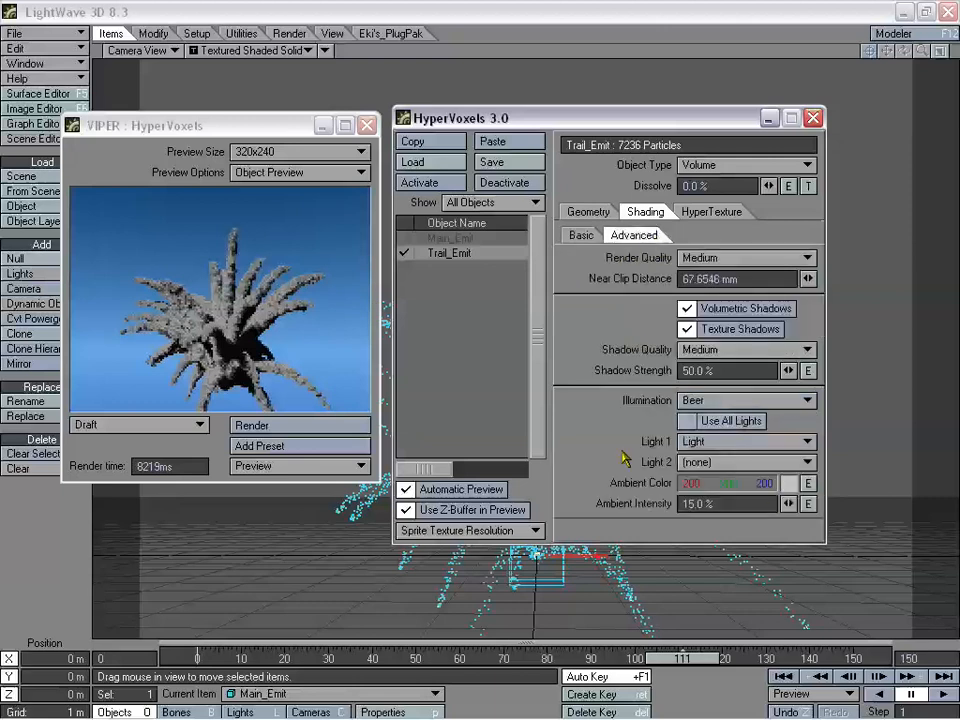
click(707, 349)
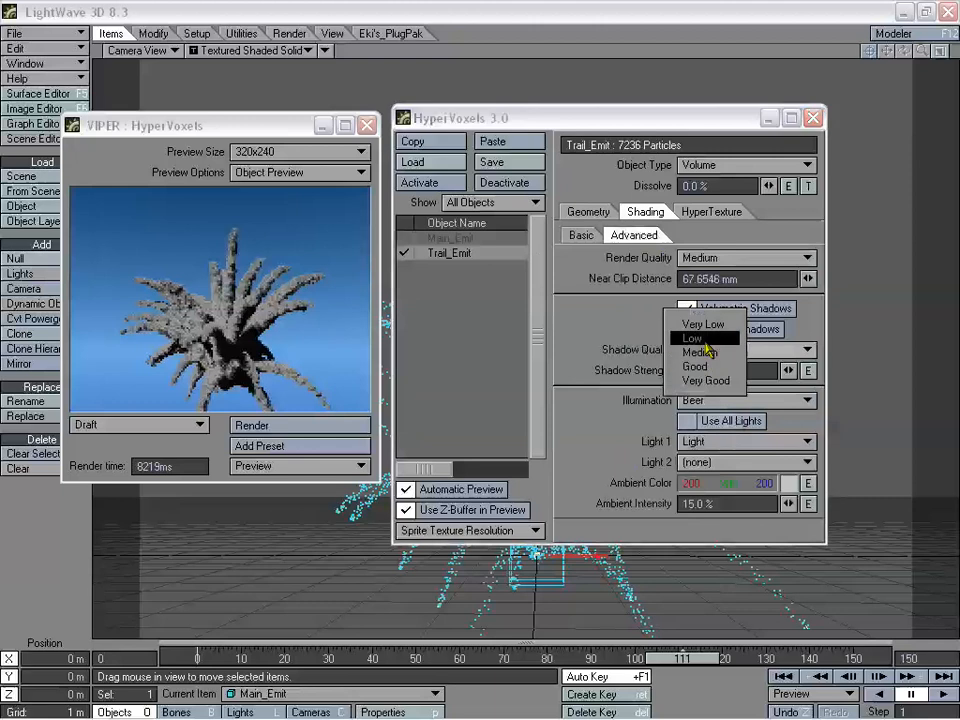
click(725, 334)
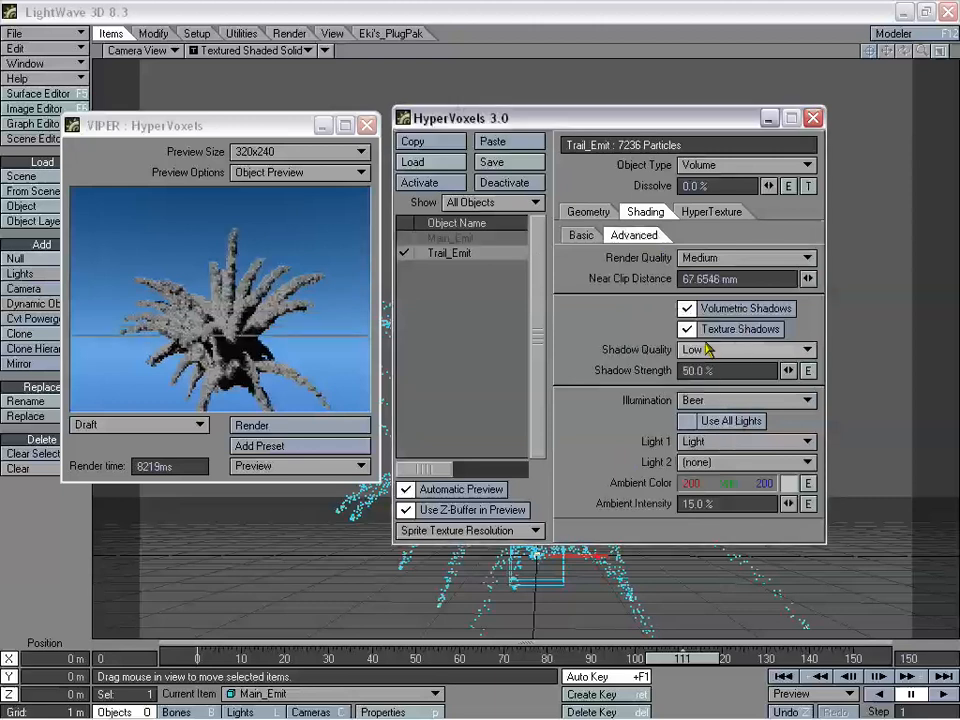
Compare the preview with volumetric shadows and texture shadows each off and back on, and set the shadow strength to 25%.
click(686, 309)
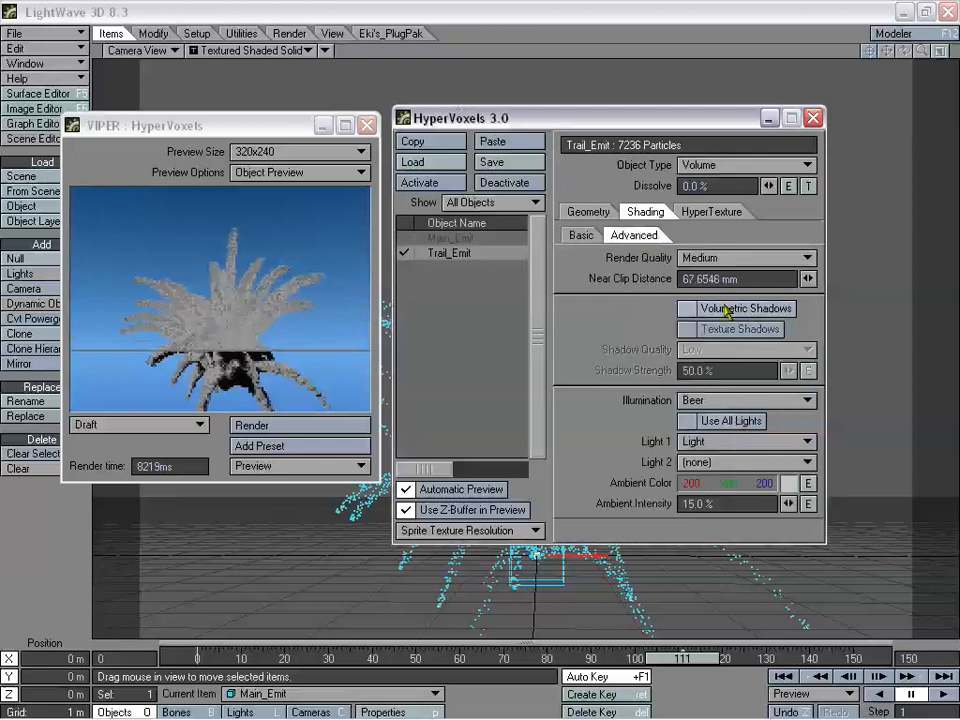
click(727, 310)
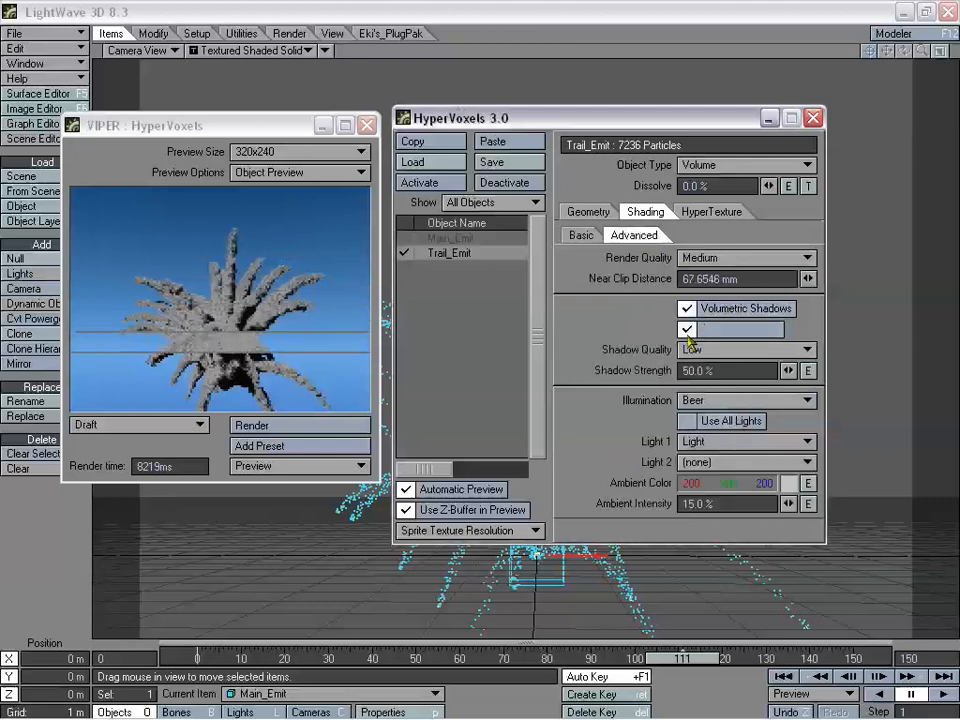
click(738, 329)
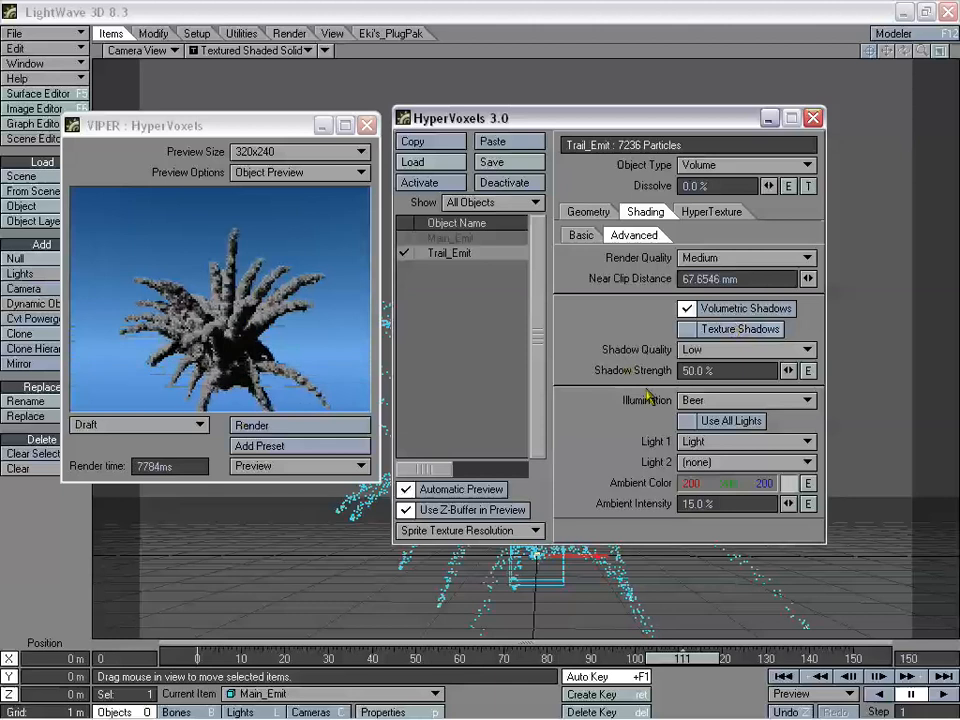
click(725, 329)
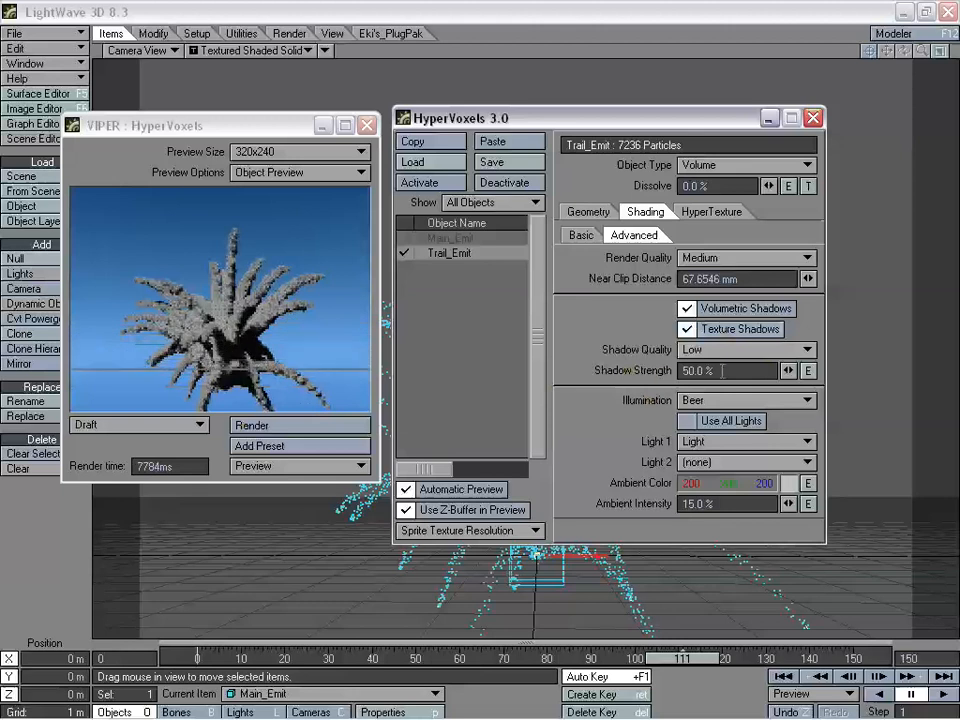
drag(786, 371, 760, 371)
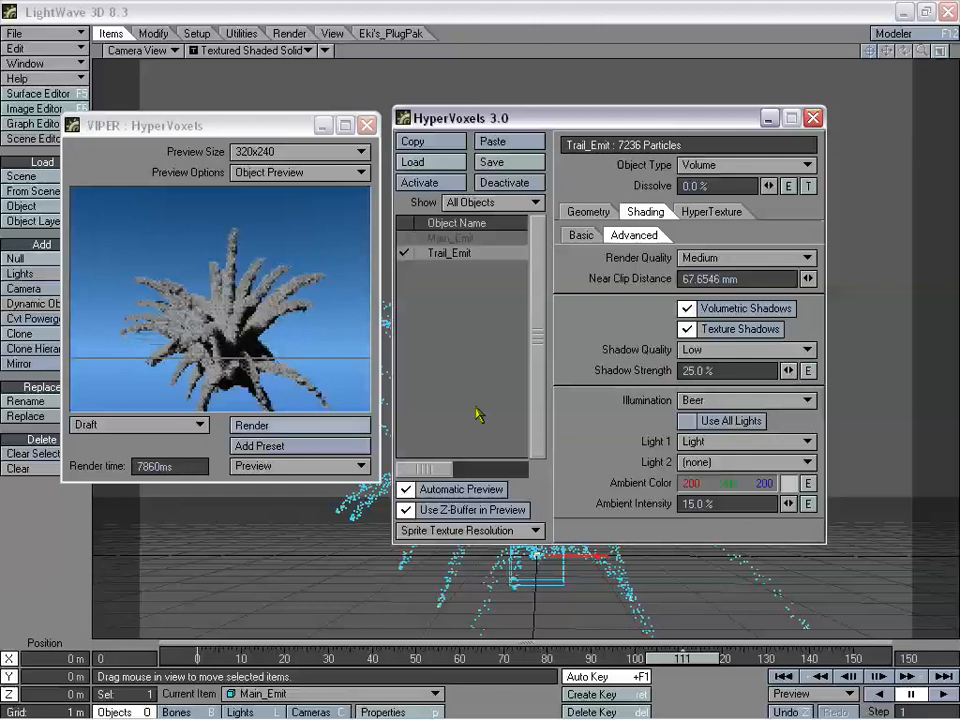
click(580, 236)
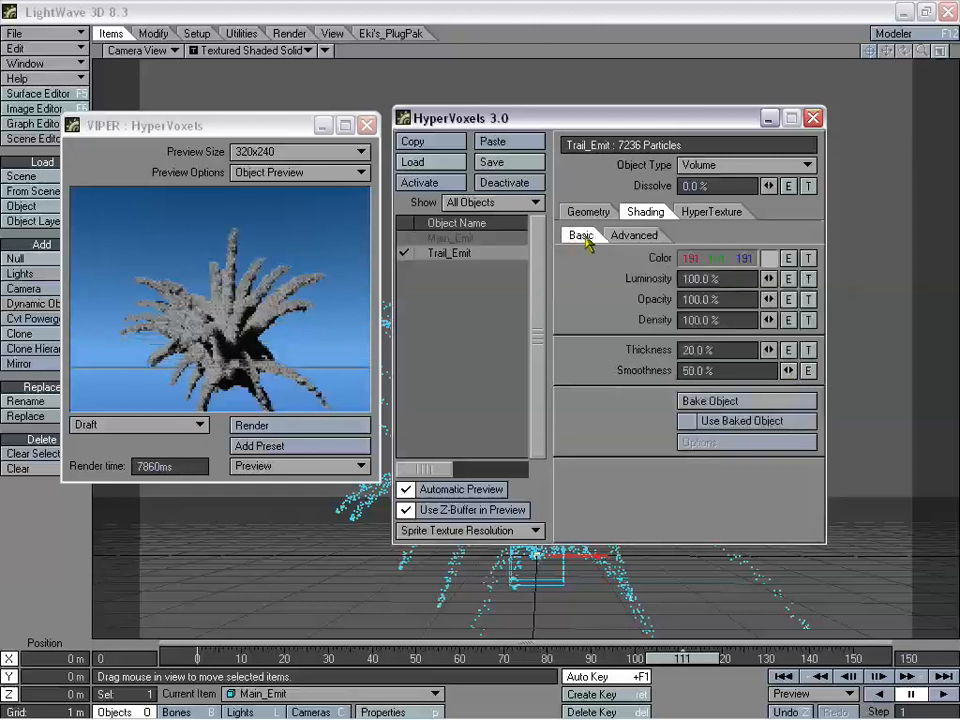
click(622, 238)
click(603, 213)
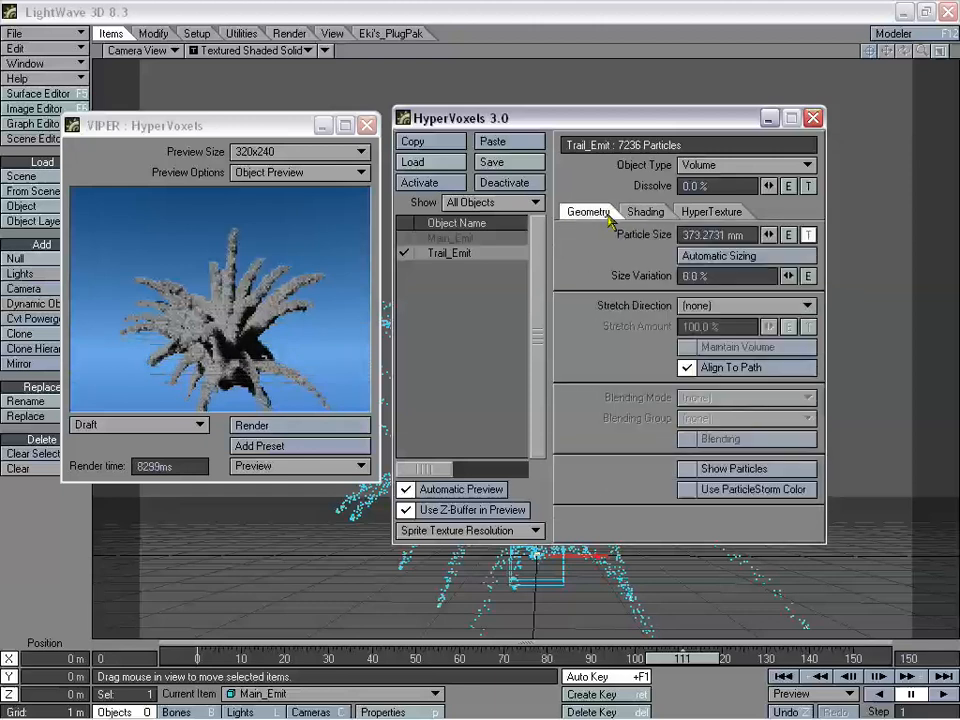
click(645, 212)
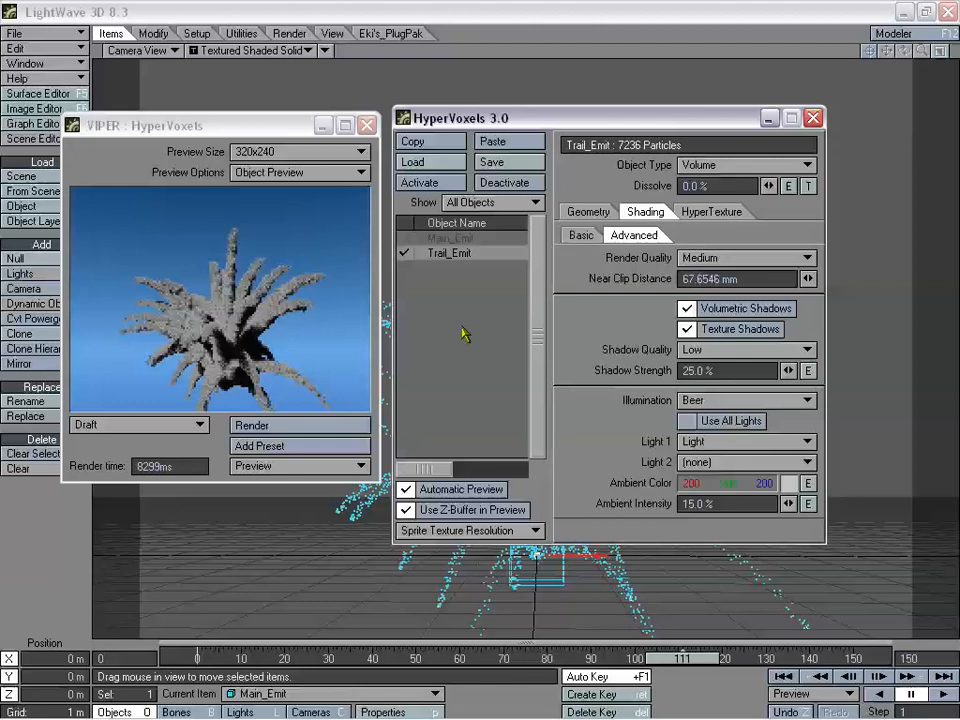
click(716, 214)
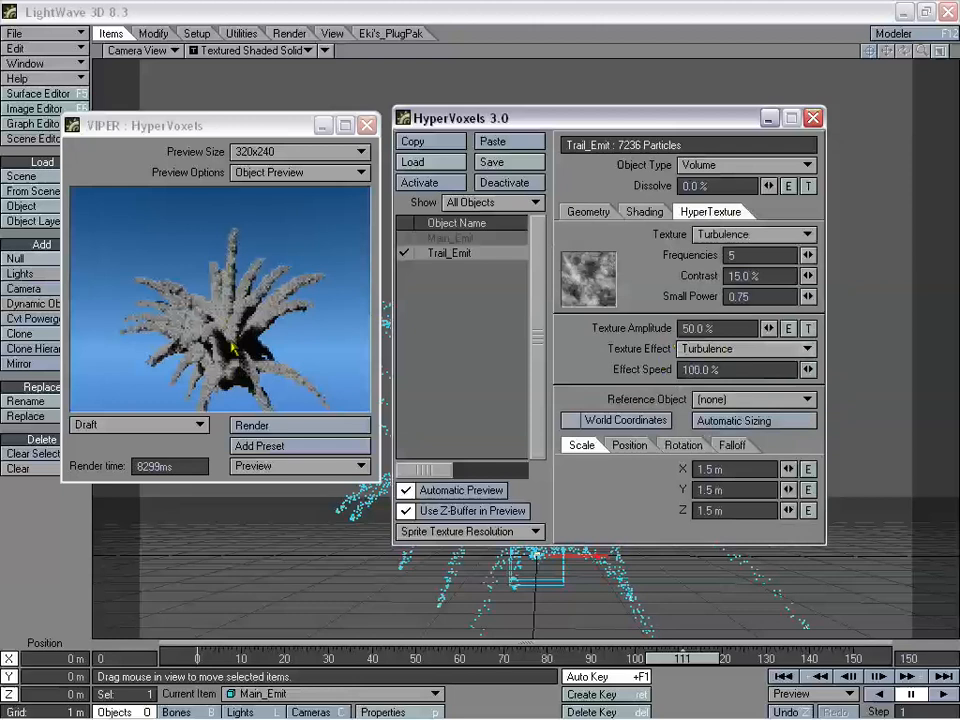
Activate HyperVoxels on Main_Emit and reduce its particle size to 268.4912 mm.
click(589, 213)
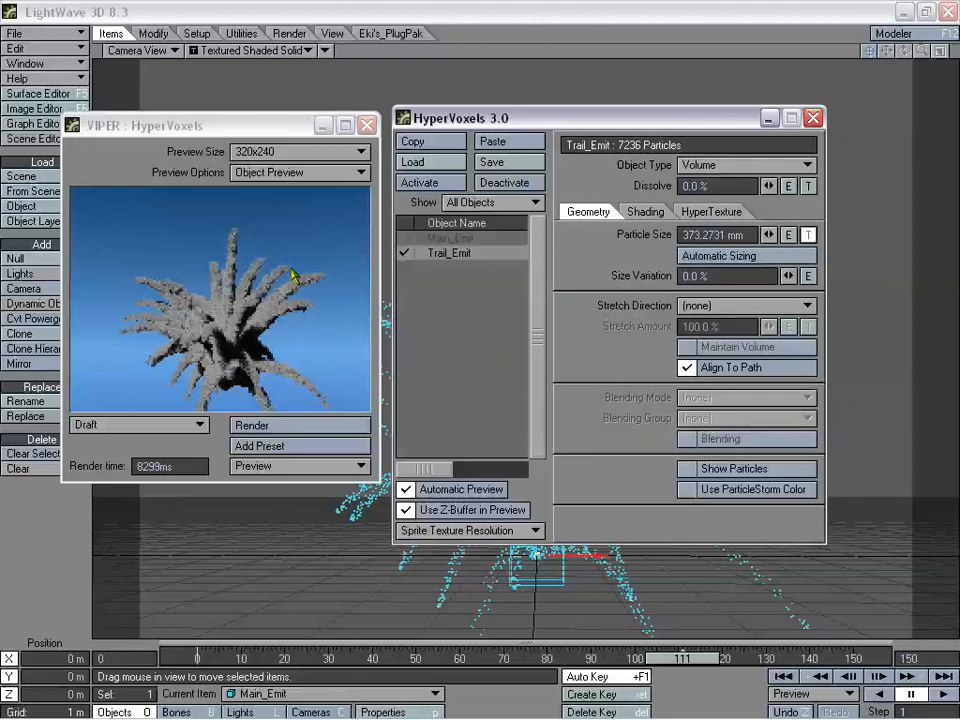
double_click(458, 240)
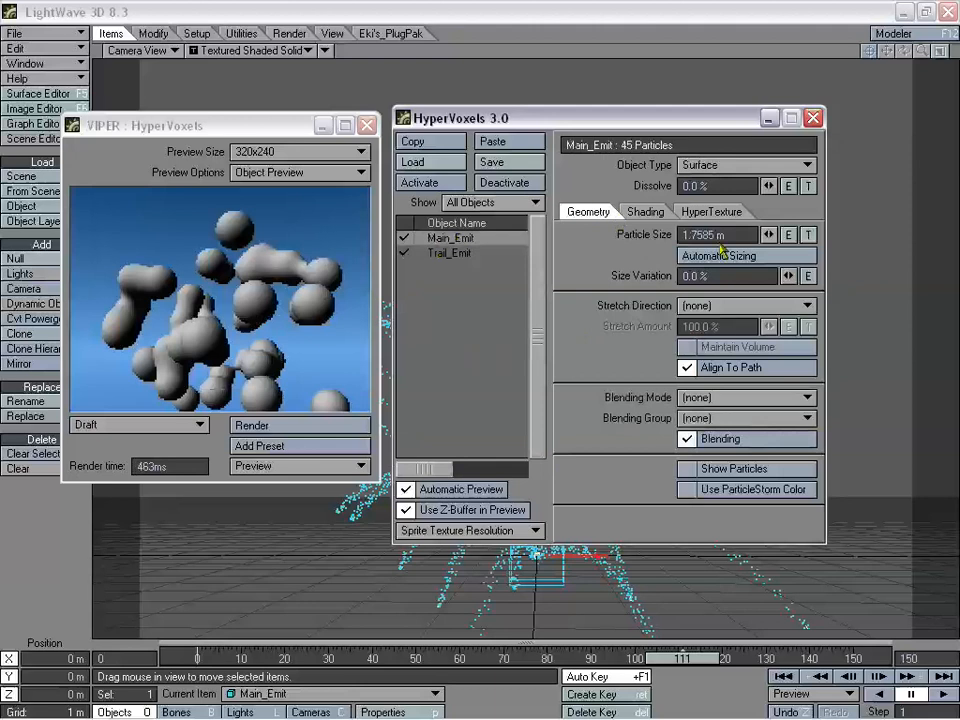
mouse_move(768, 240)
mouse_down()
mouse_move(663, 240)
mouse_move(770, 240)
mouse_up()
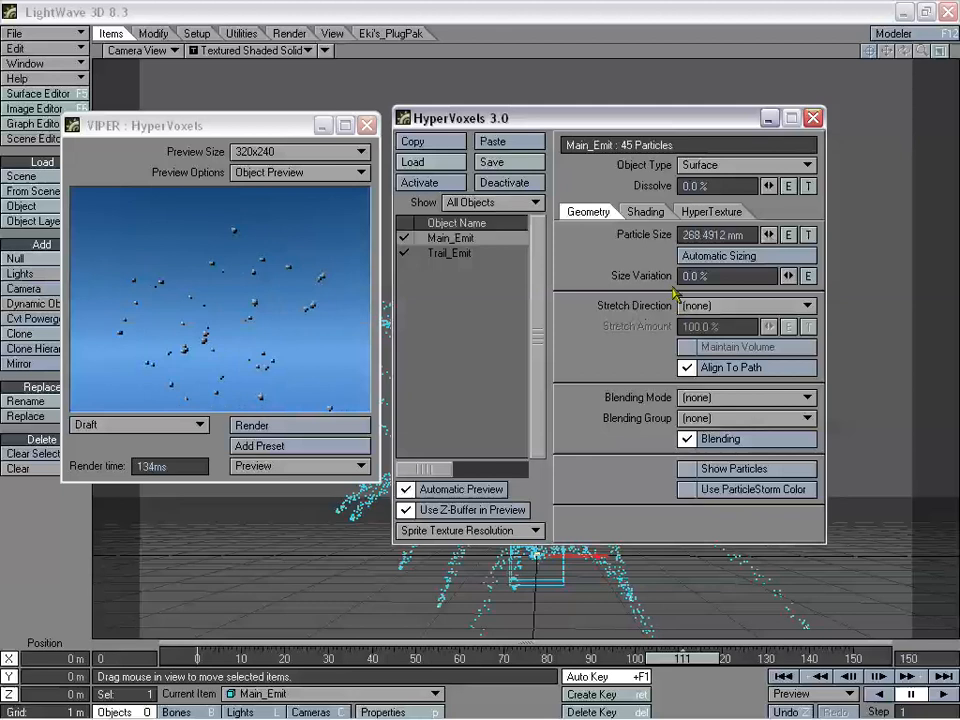
Load the Lava preset from the Rock preset library onto Main_Emit's HyperVoxels and close the preset window.
key(F8)
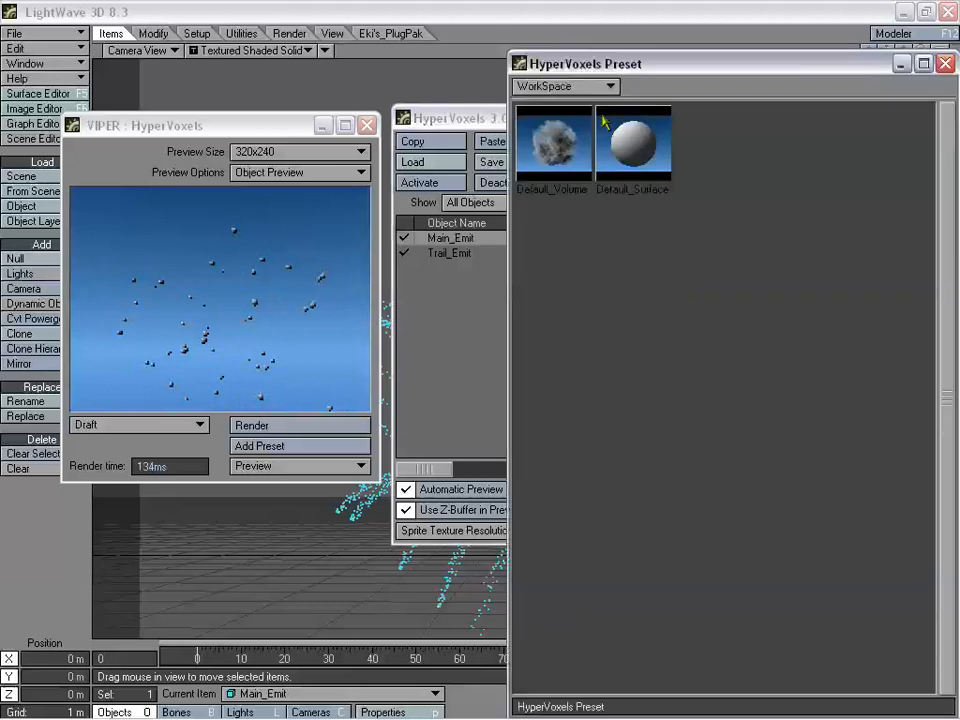
scroll(600, 70, up, 1)
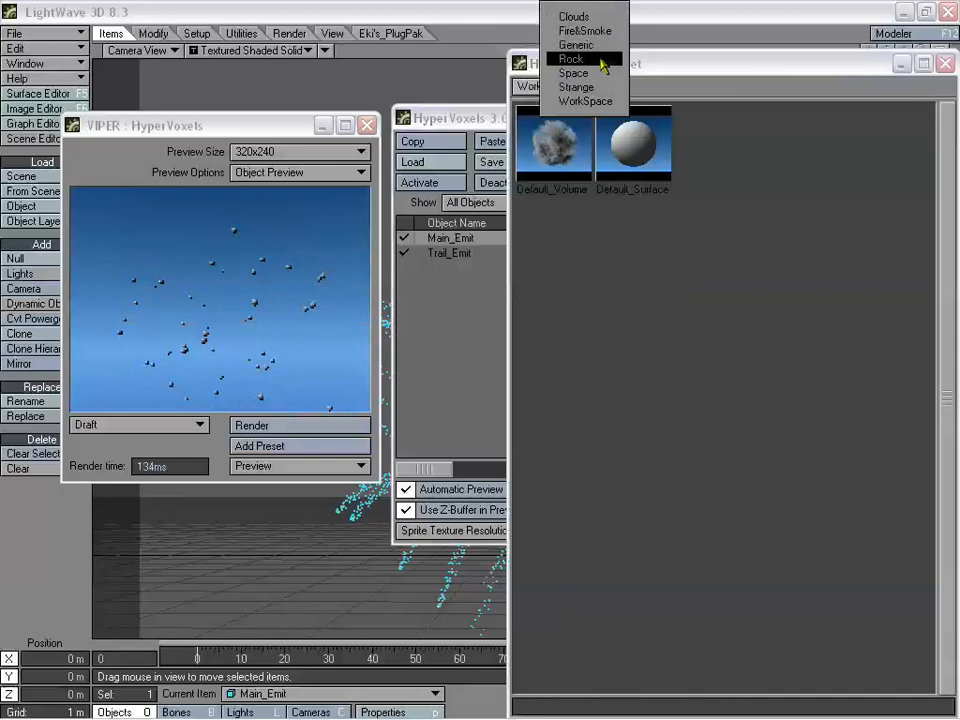
click(590, 59)
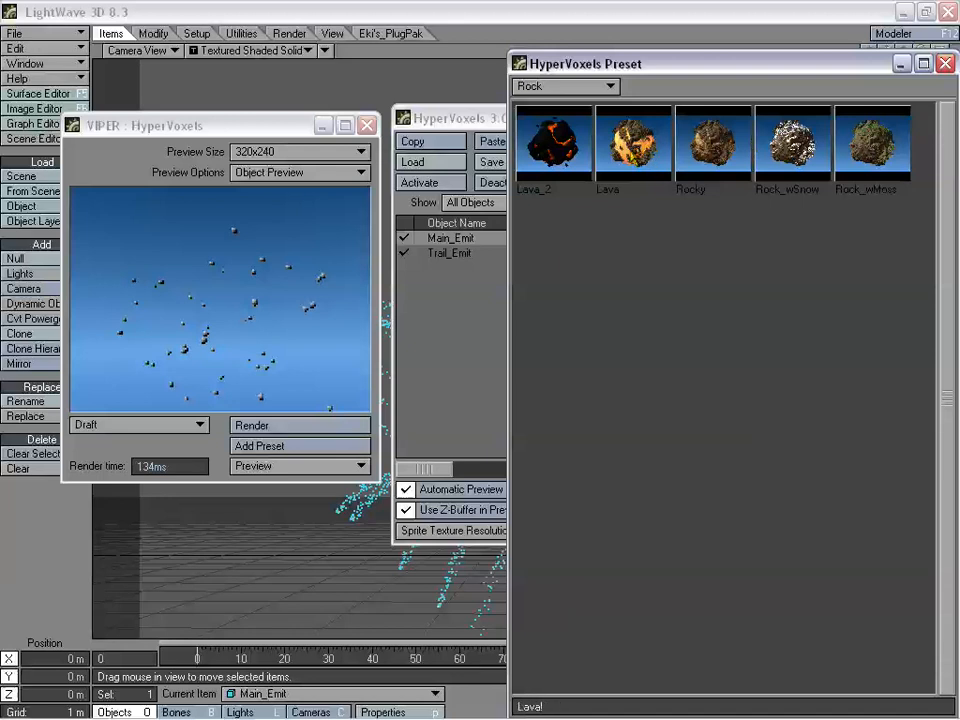
double_click(628, 145)
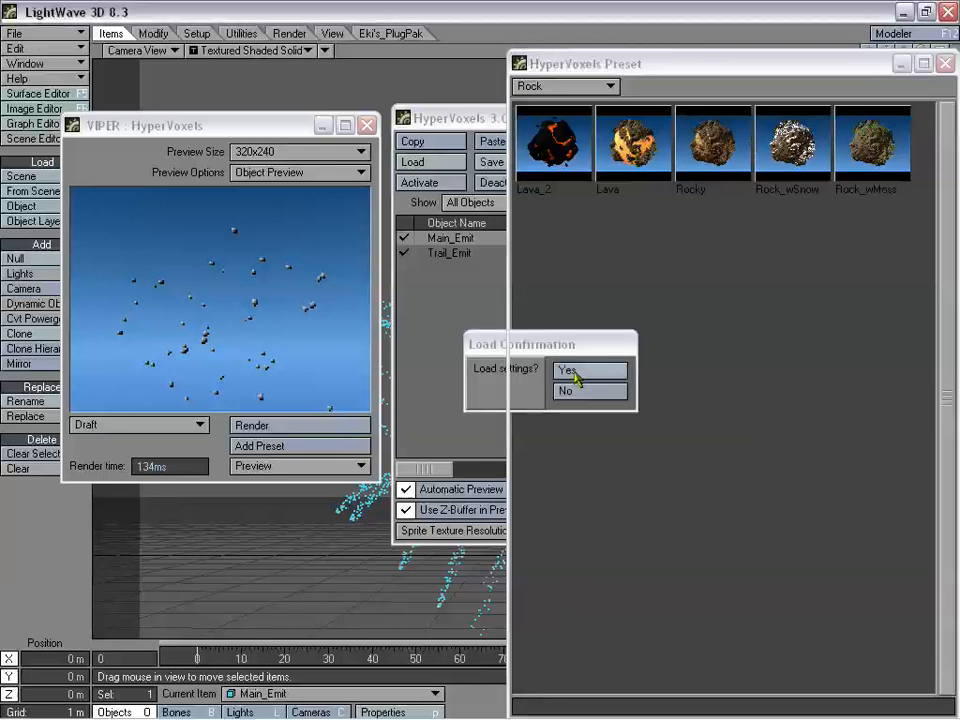
click(572, 372)
click(653, 370)
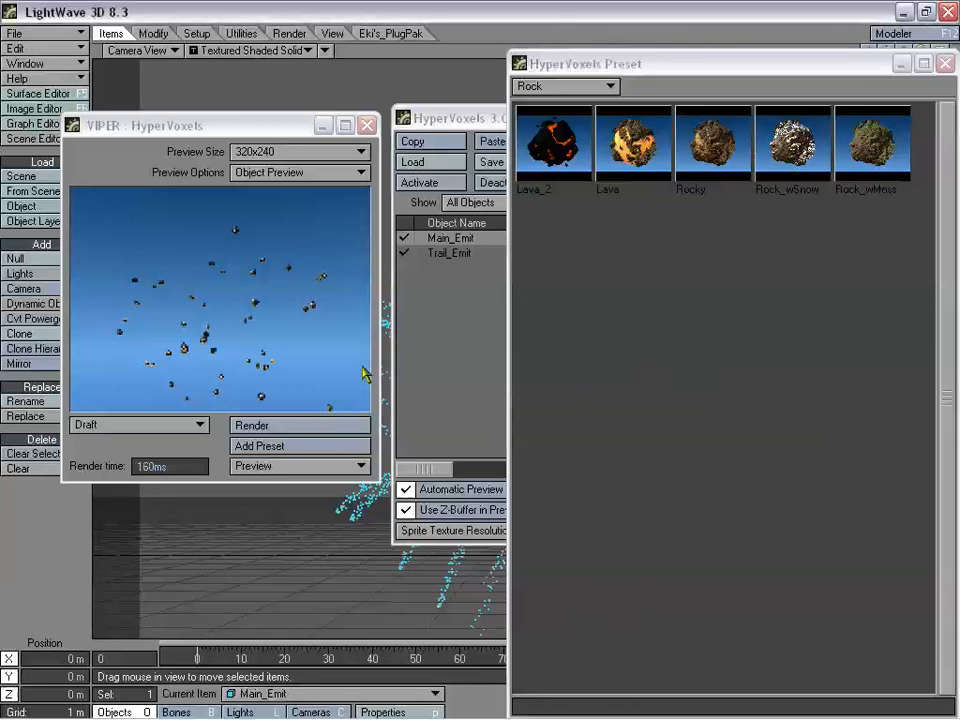
drag(691, 72, 595, 78)
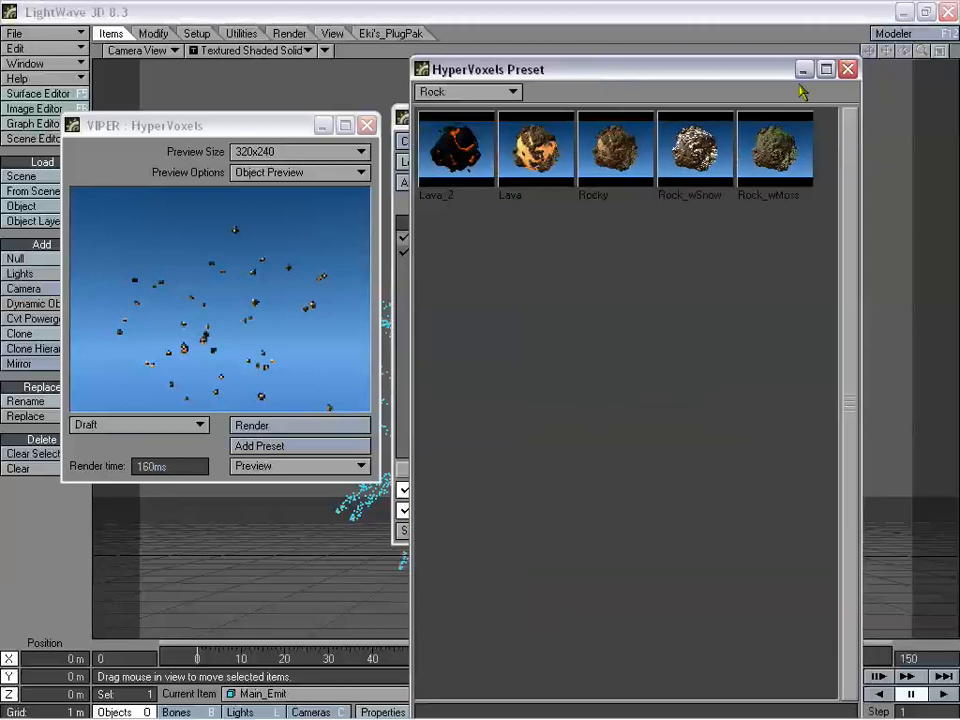
click(848, 69)
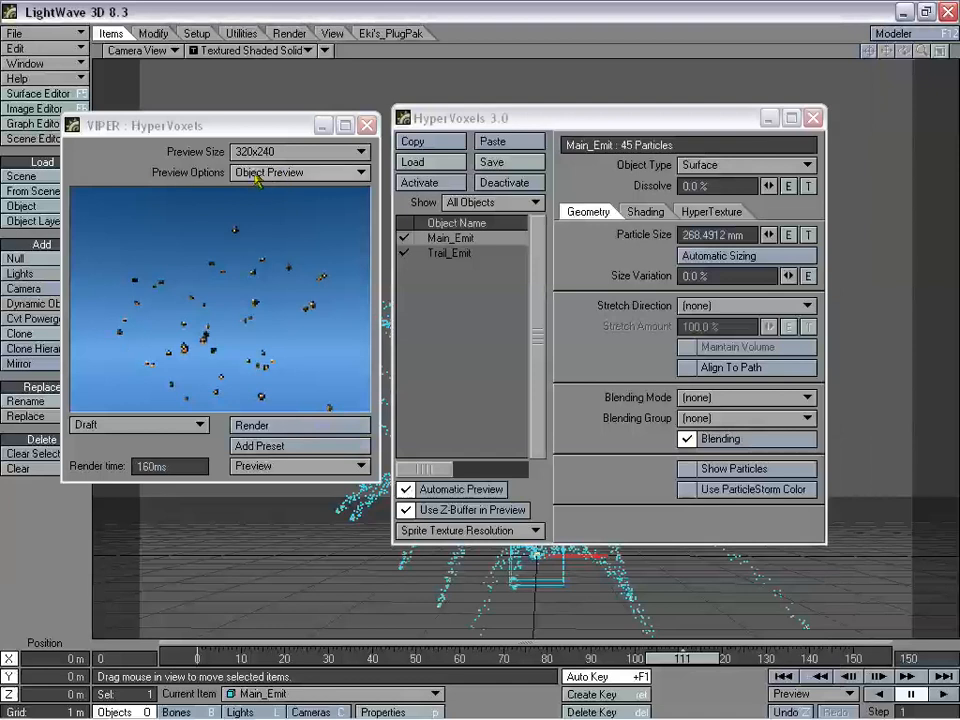
Switch the VIPER preview to Scene Preview and reduce Main_Emit's particle size to 178.4912 mm.
drag(167, 125, 161, 99)
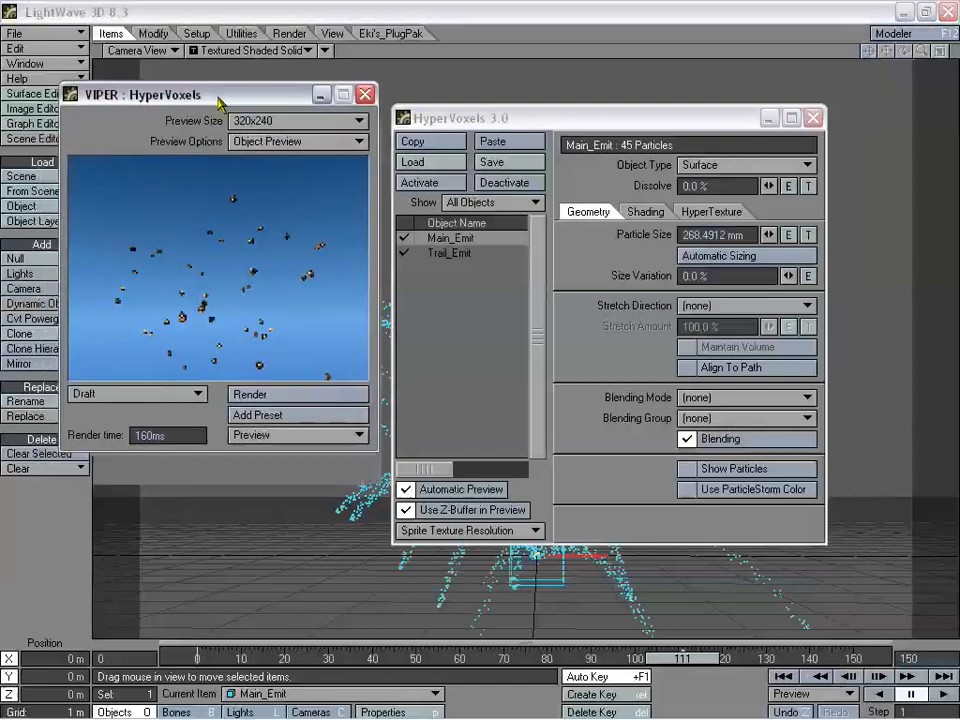
click(450, 254)
click(463, 240)
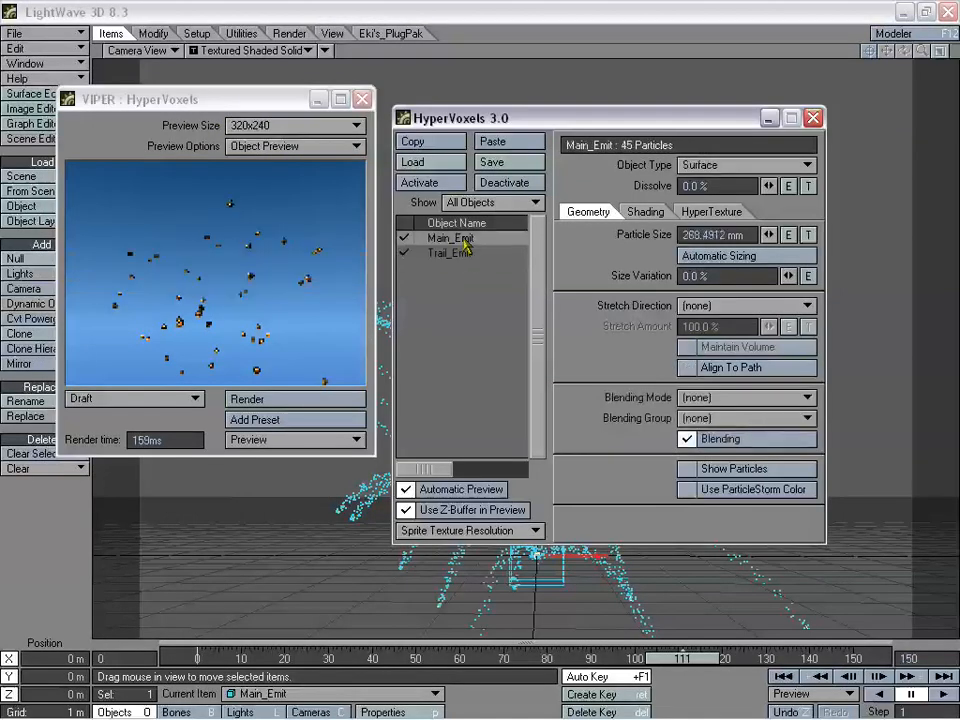
click(270, 148)
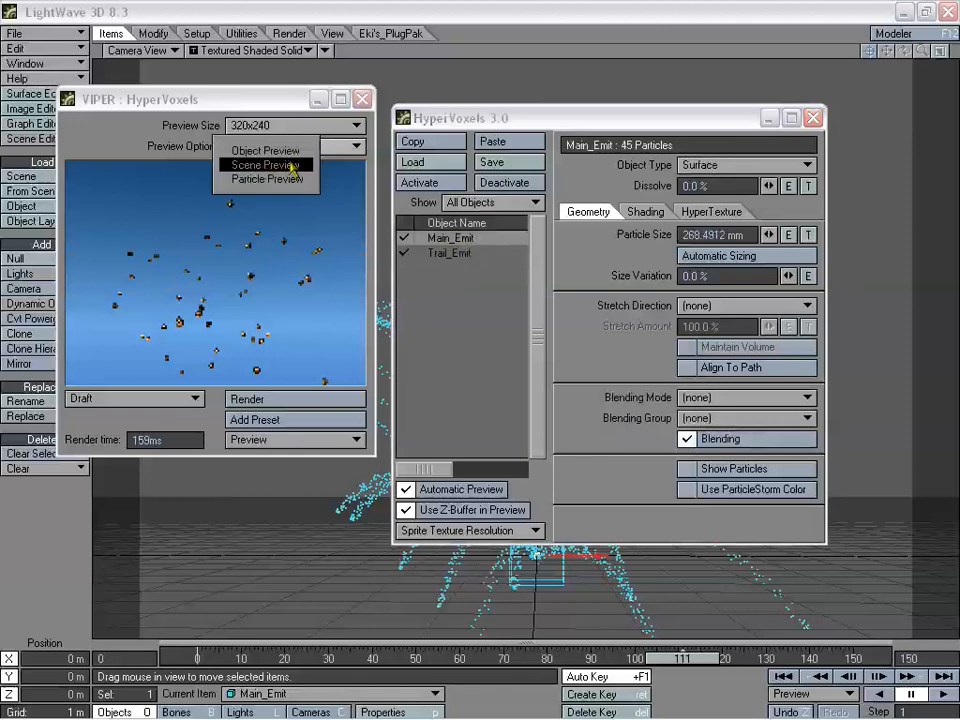
click(291, 166)
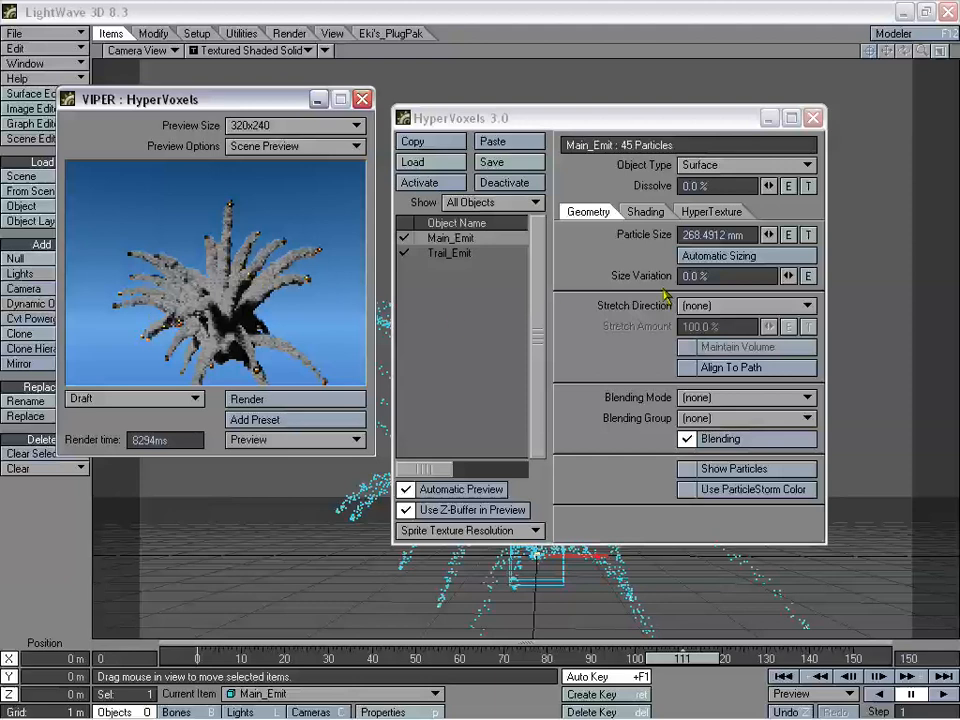
drag(768, 234, 800, 234)
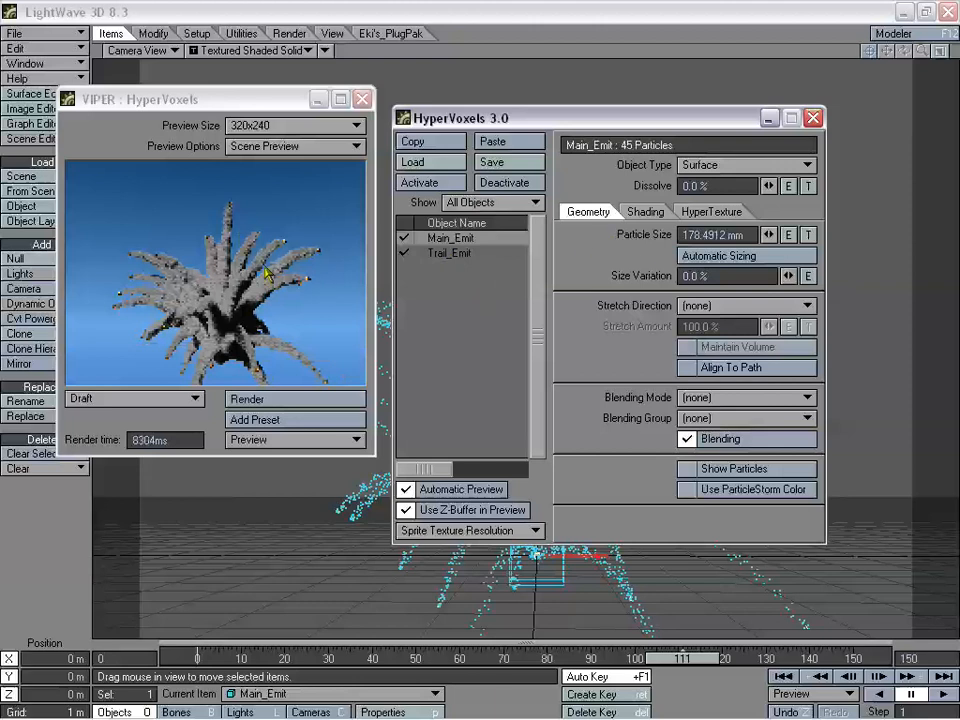
Add a color texture to Trail_Emit's HyperVoxels as a gradient layer with Particle Age as its input parameter.
click(450, 254)
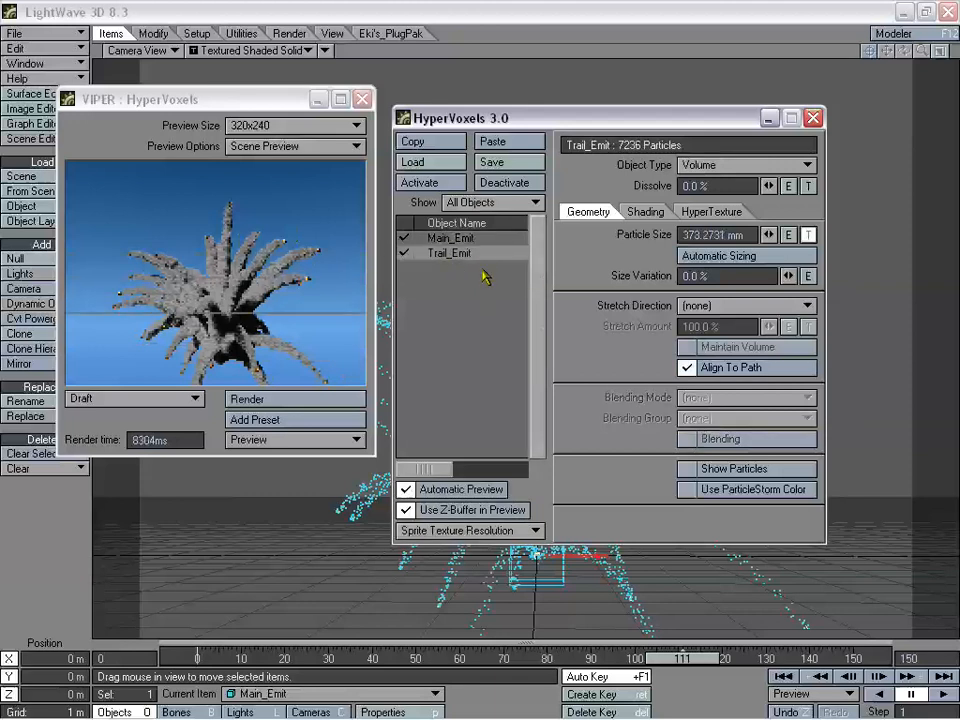
click(645, 211)
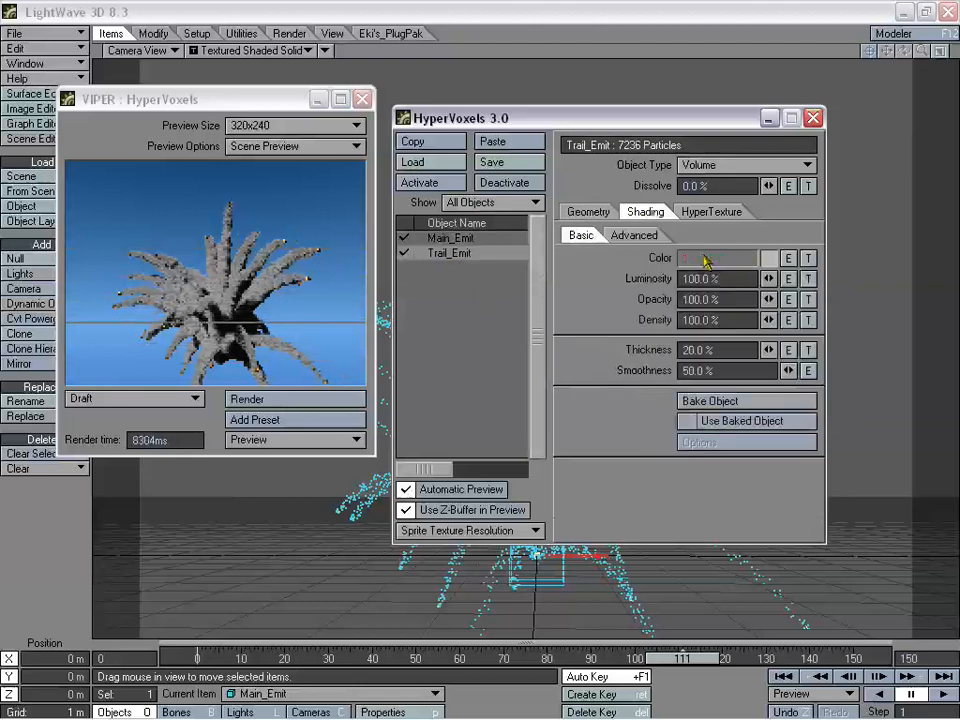
click(808, 258)
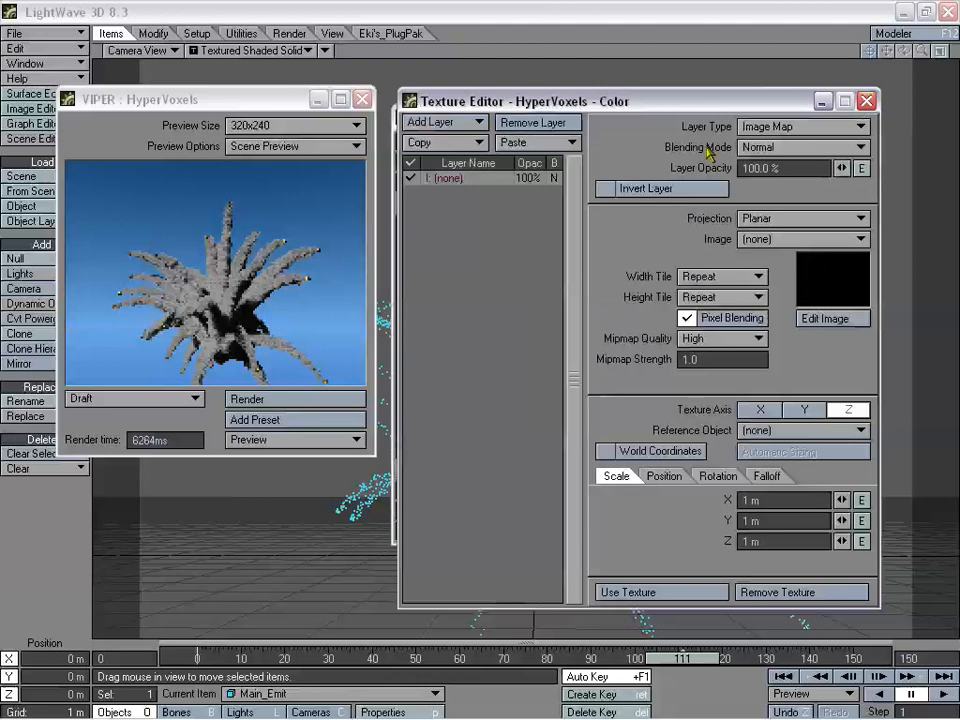
click(790, 127)
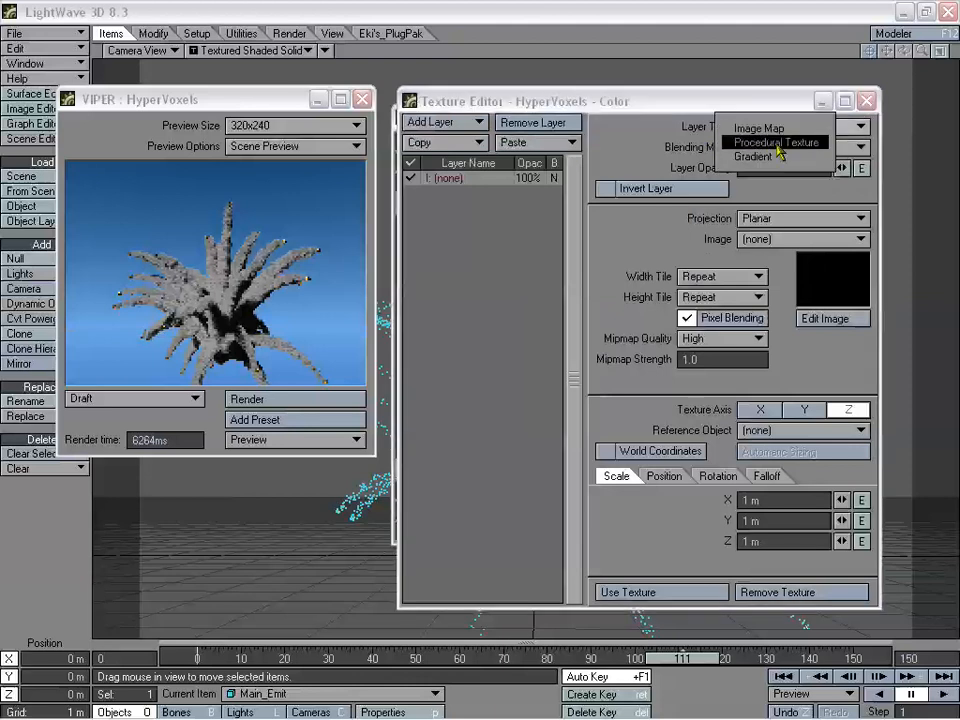
click(776, 157)
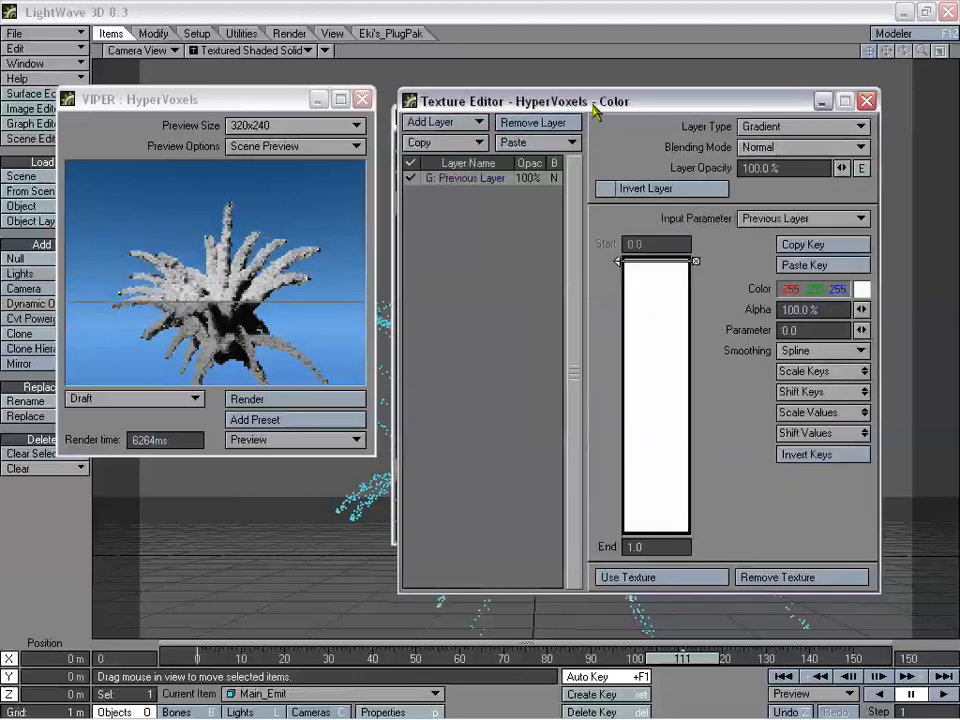
drag(593, 106, 592, 83)
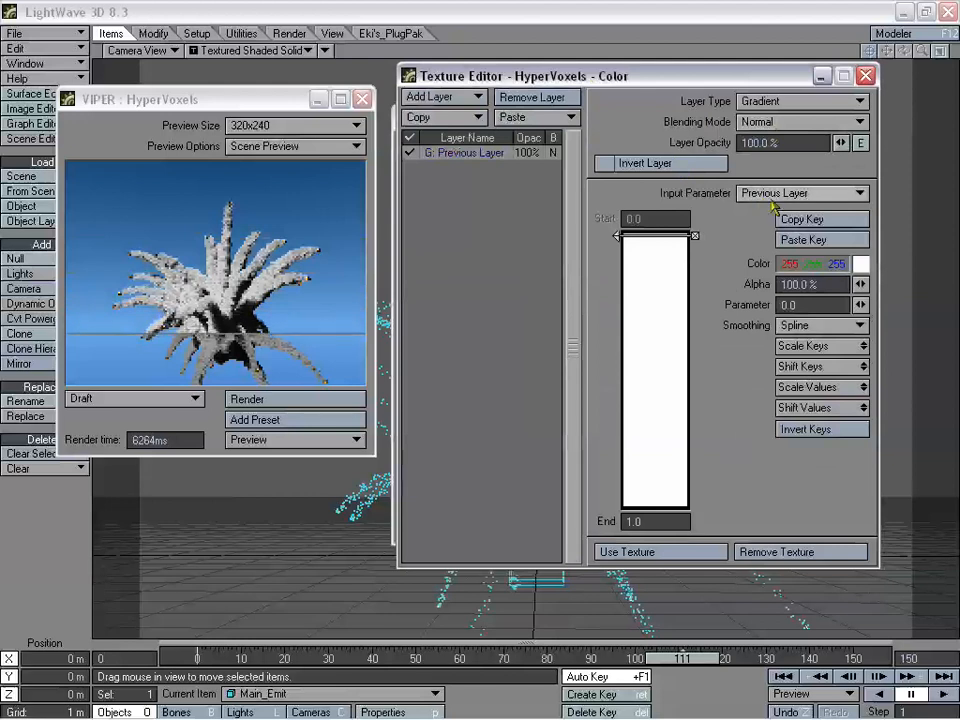
click(780, 193)
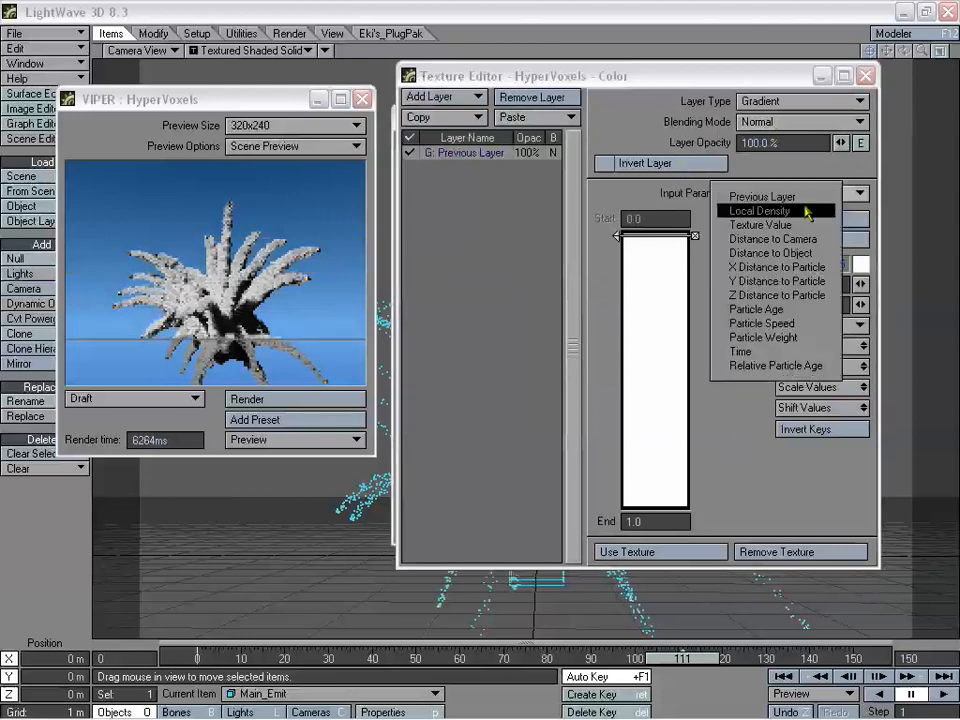
click(797, 316)
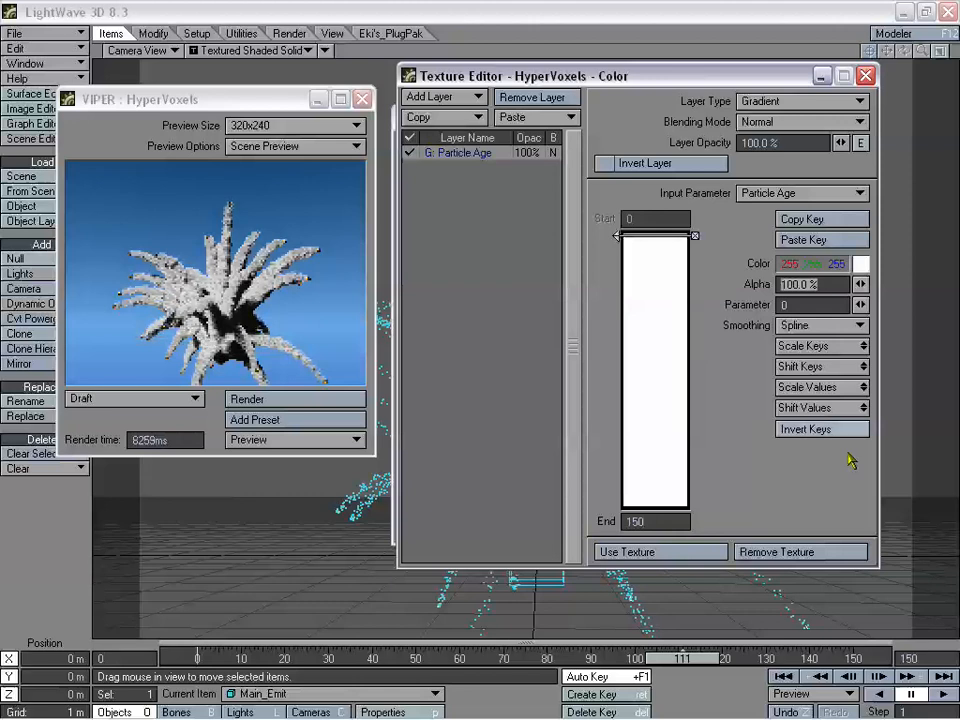
Add keys at particle ages 147.895 and 29.474 to Trail_Emit's HyperVoxels color gradient.
drag(654, 405, 651, 541)
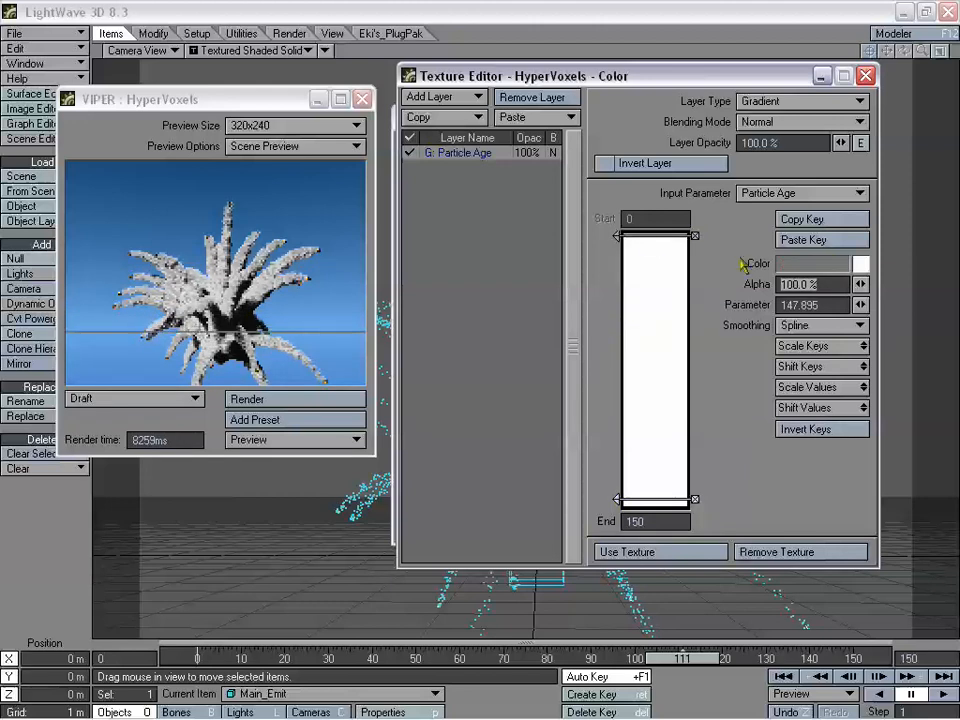
click(646, 236)
click(660, 289)
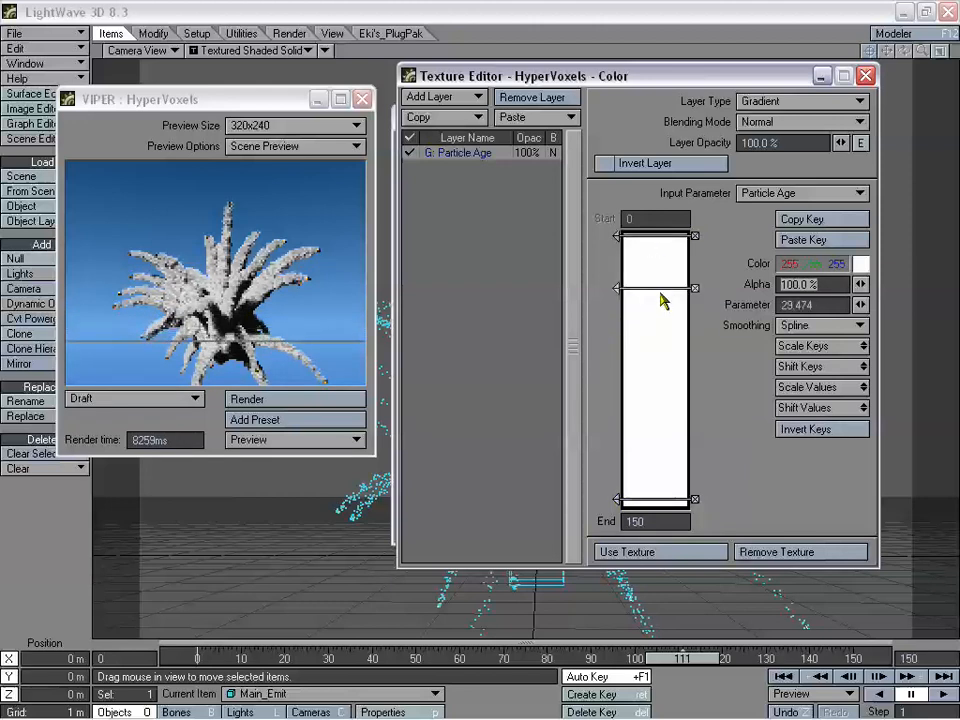
Color the gradient's start key pale yellow and move the middle key to particle age 54.737.
click(860, 264)
drag(640, 199, 646, 130)
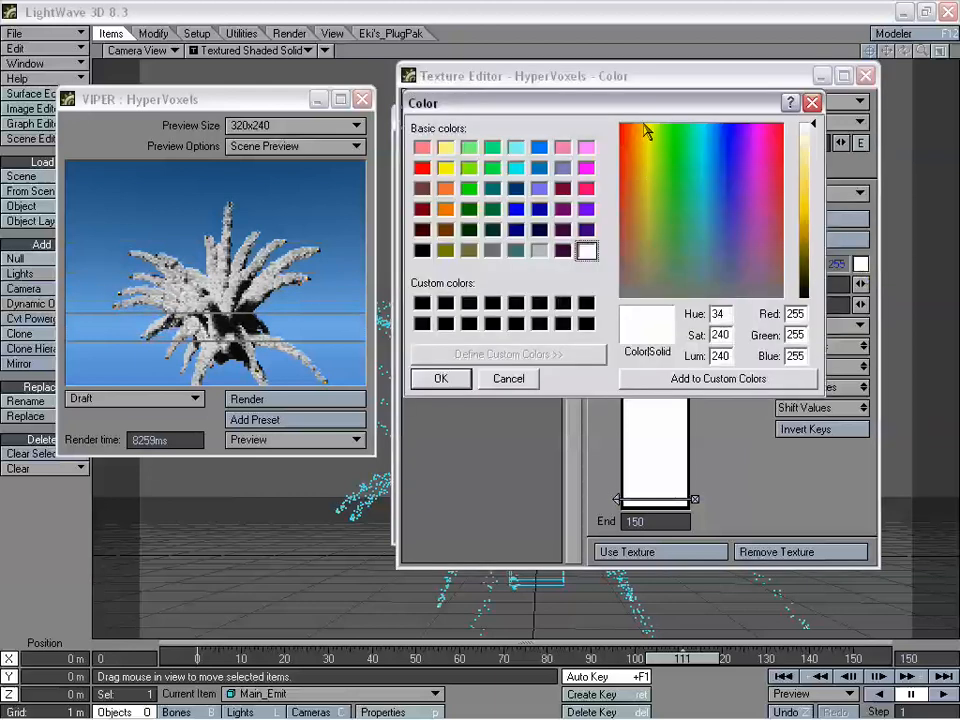
drag(799, 128, 811, 162)
click(440, 379)
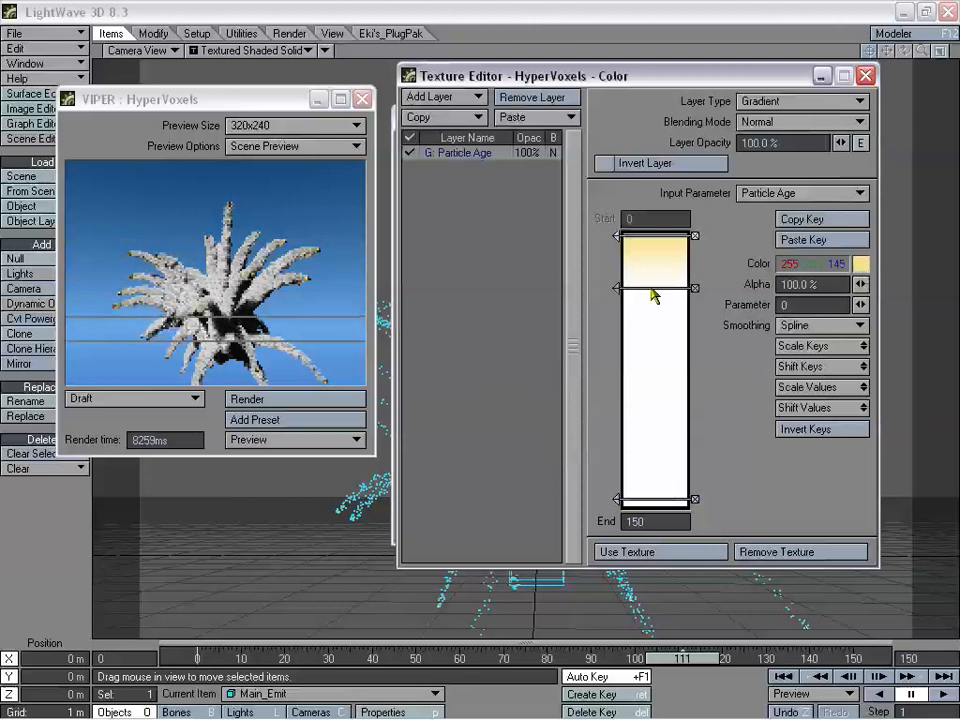
drag(617, 288, 617, 337)
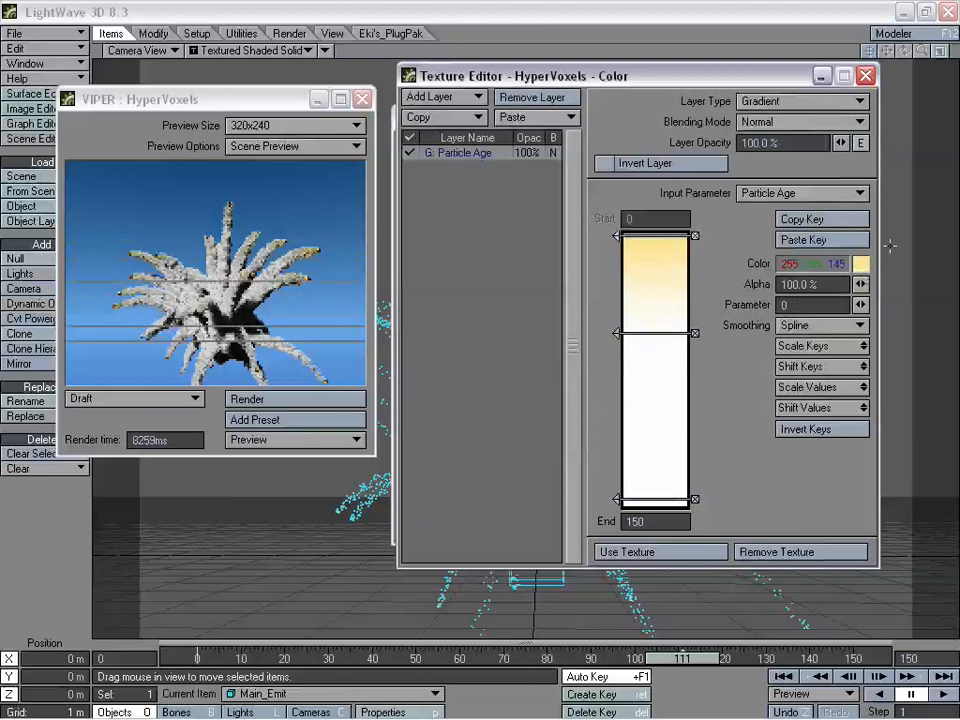
Recolor the color gradient's start key deep orange, with red 233 and blue 10.
click(617, 236)
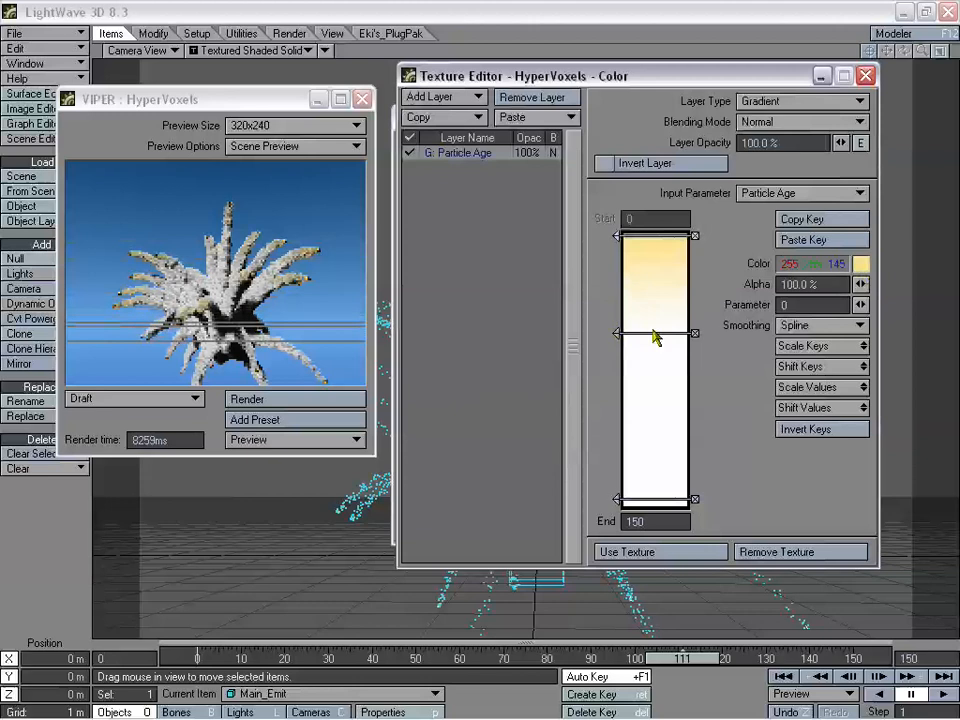
click(861, 263)
click(637, 148)
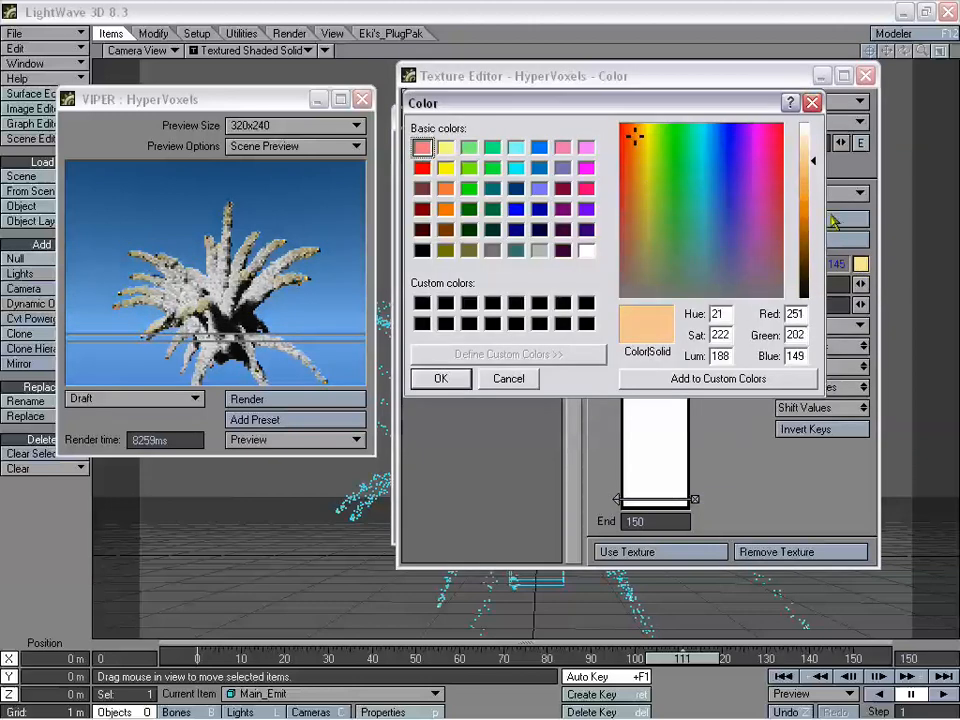
click(813, 214)
click(440, 378)
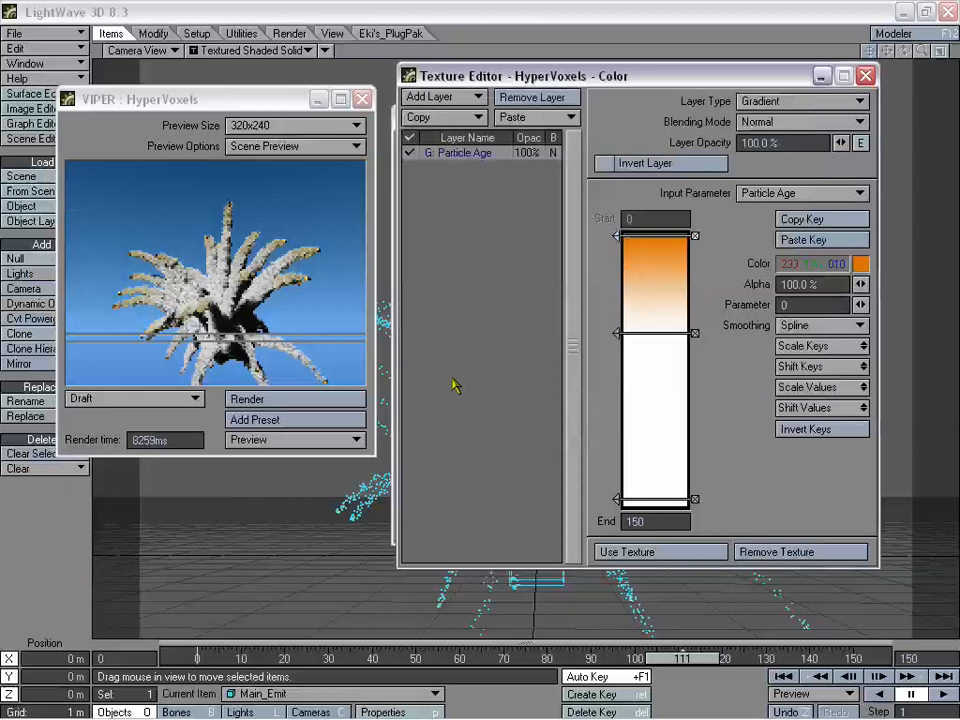
Color the color gradient's middle key orange, with red 247 and blue 49.
click(640, 335)
click(860, 263)
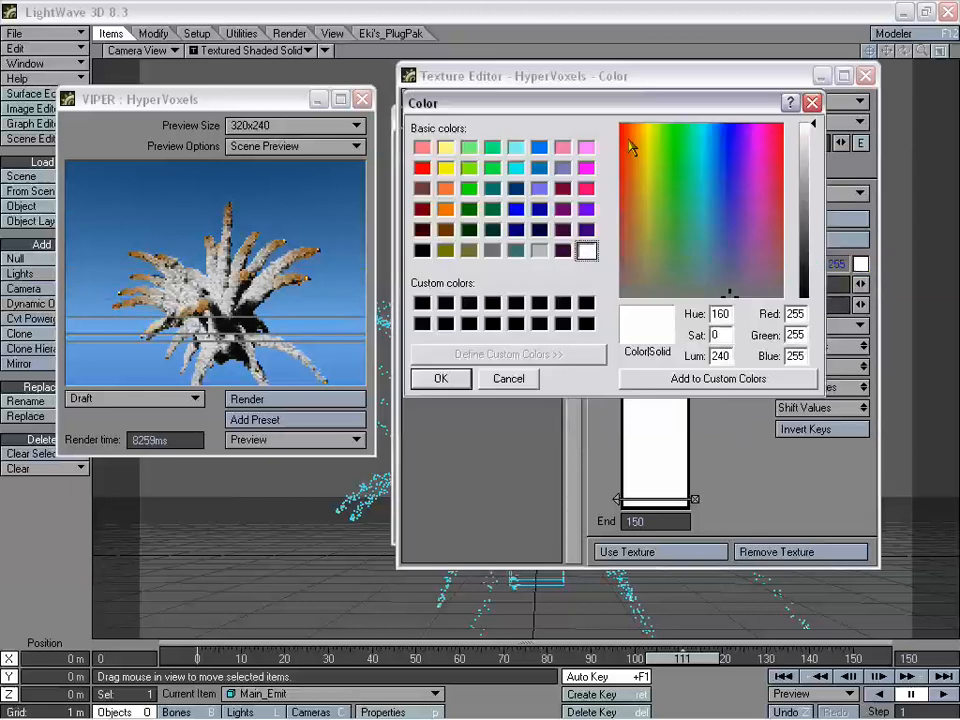
click(635, 137)
click(813, 203)
click(463, 381)
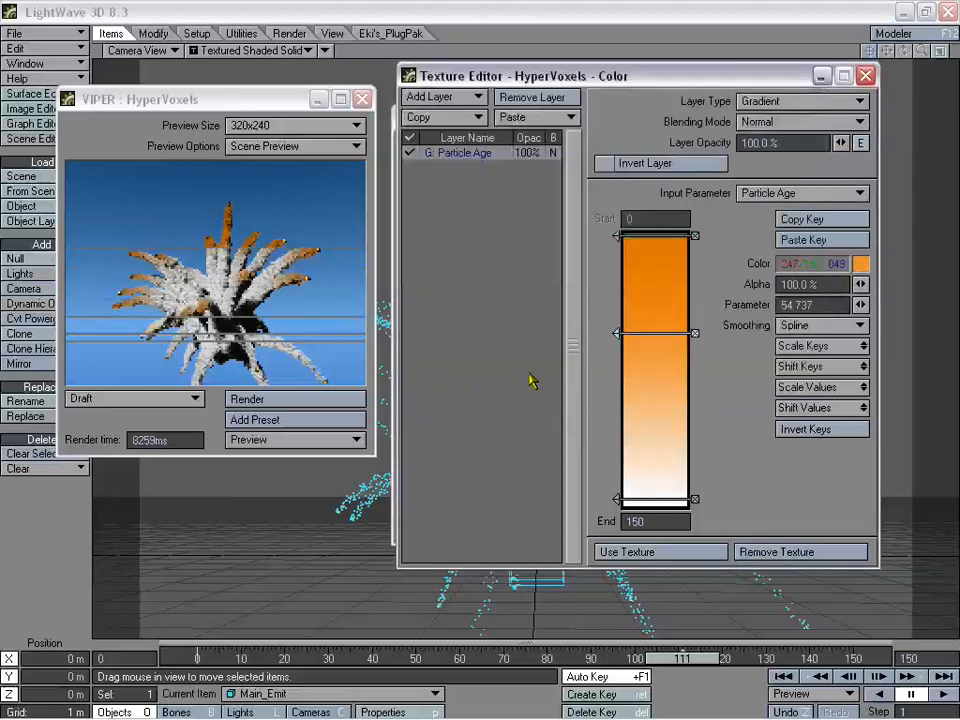
Recolor the color gradient's start key light yellow-orange with RGB 255, 218, 130.
click(653, 244)
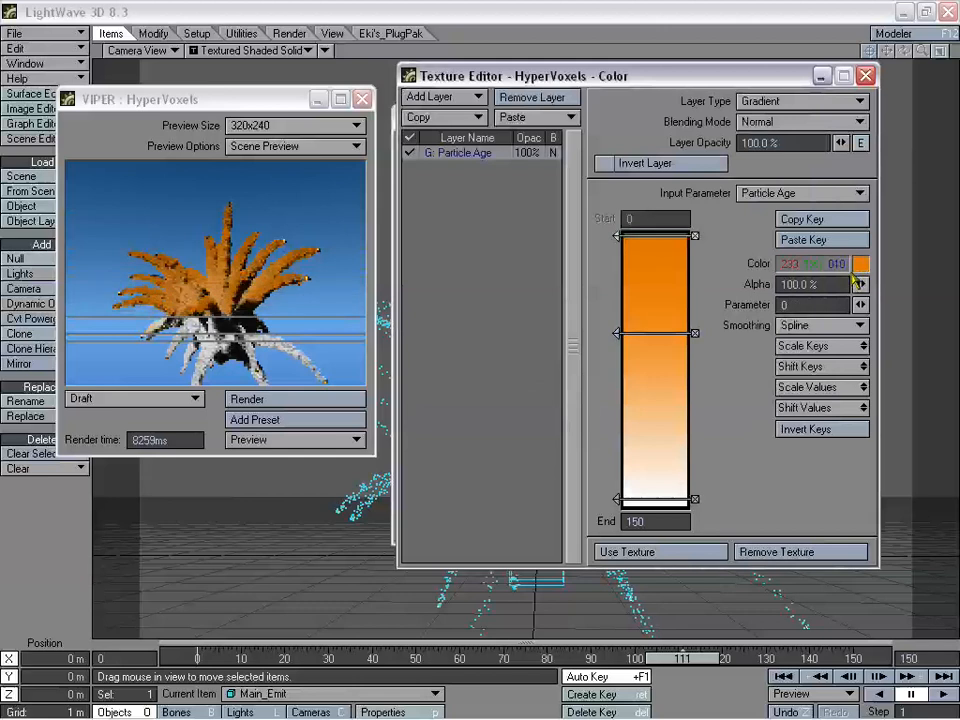
click(860, 263)
click(647, 126)
click(812, 204)
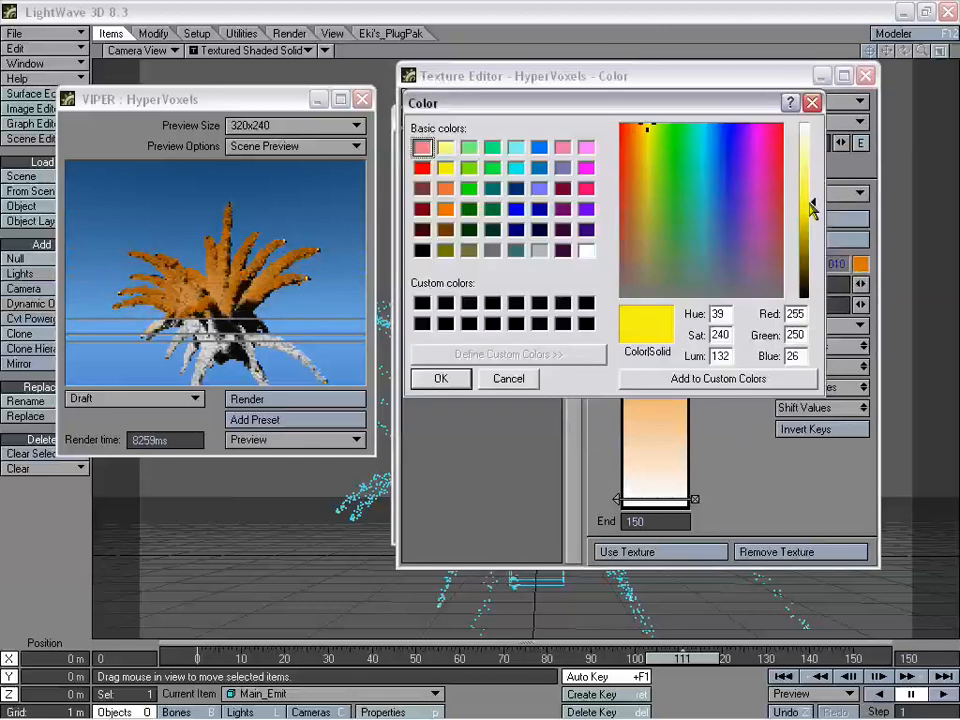
click(637, 128)
click(640, 128)
click(812, 171)
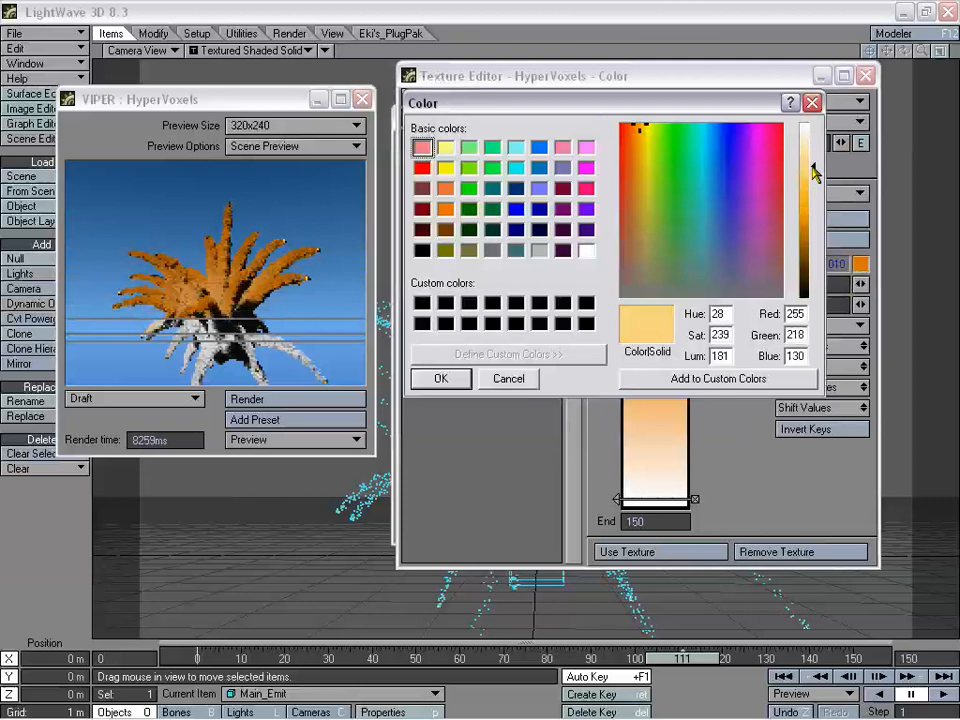
click(440, 377)
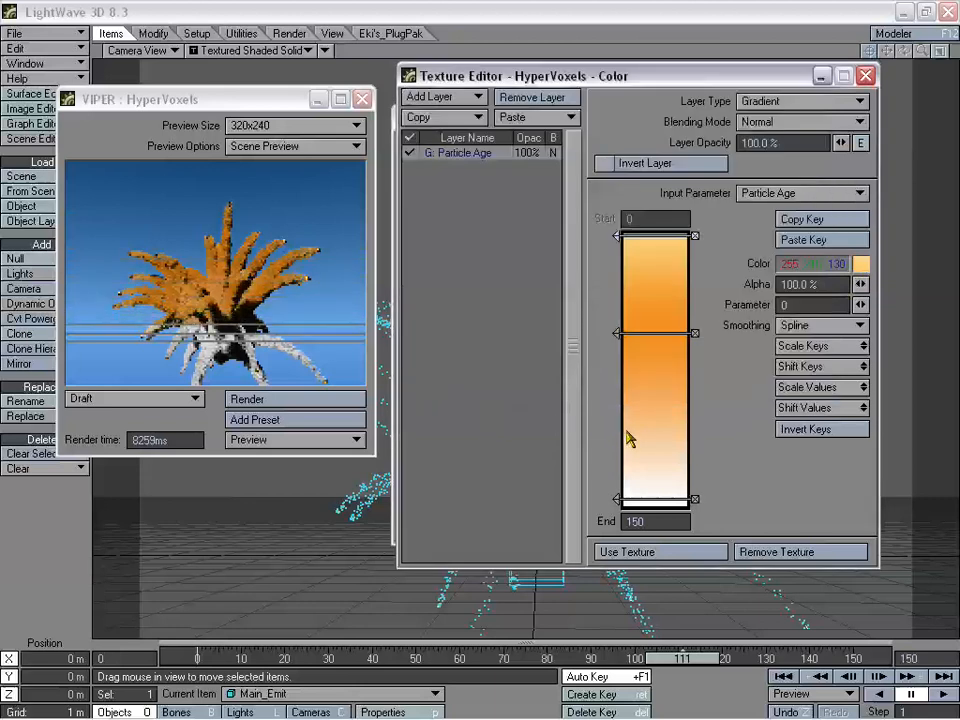
Move the color gradient's last key to particle age 71.053 and the middle key to 28.947.
click(616, 474)
drag(616, 474, 623, 392)
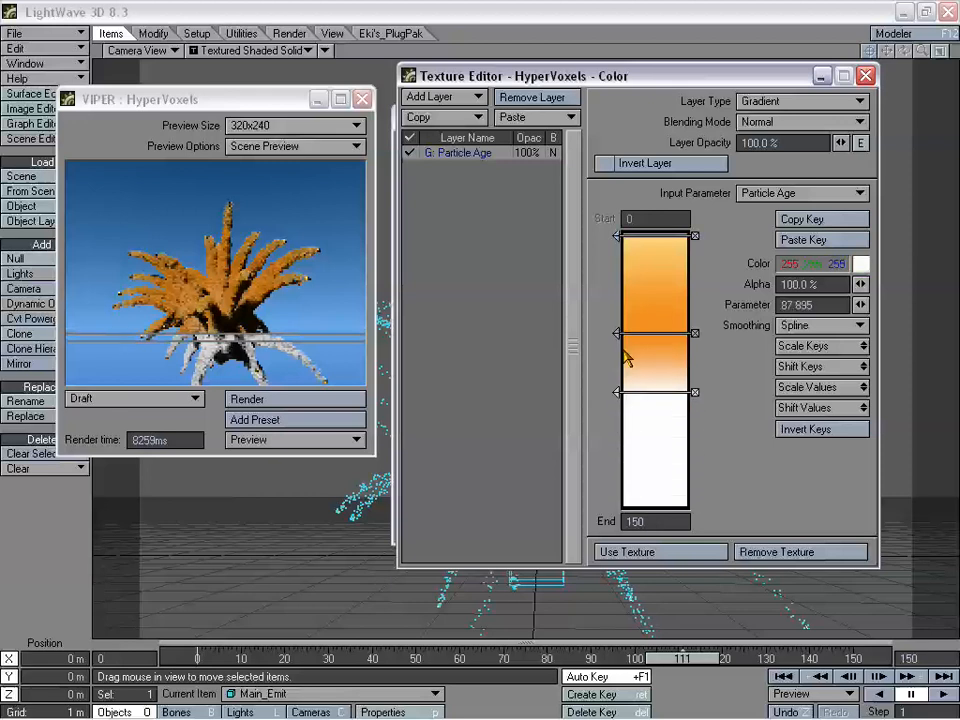
drag(617, 333, 617, 279)
drag(618, 395, 620, 364)
mouse_move(617, 281)
mouse_down()
mouse_move(620, 297)
mouse_move(618, 289)
mouse_up()
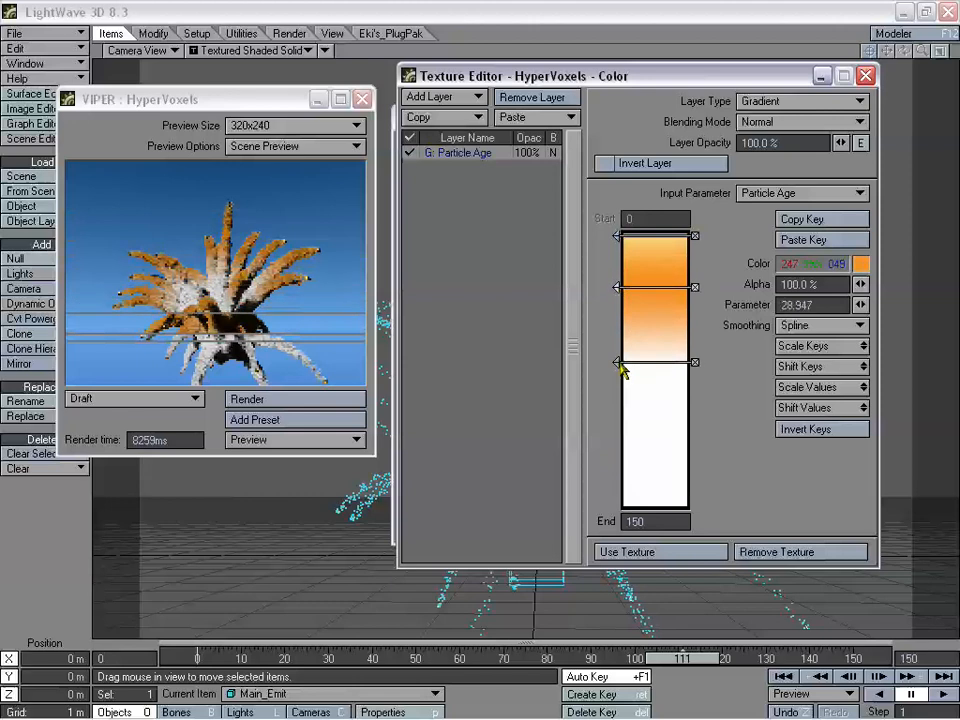
Color the color gradient's last key dark gray with RGB 60, 60, 60 and apply the color texture.
click(632, 364)
click(860, 265)
click(797, 253)
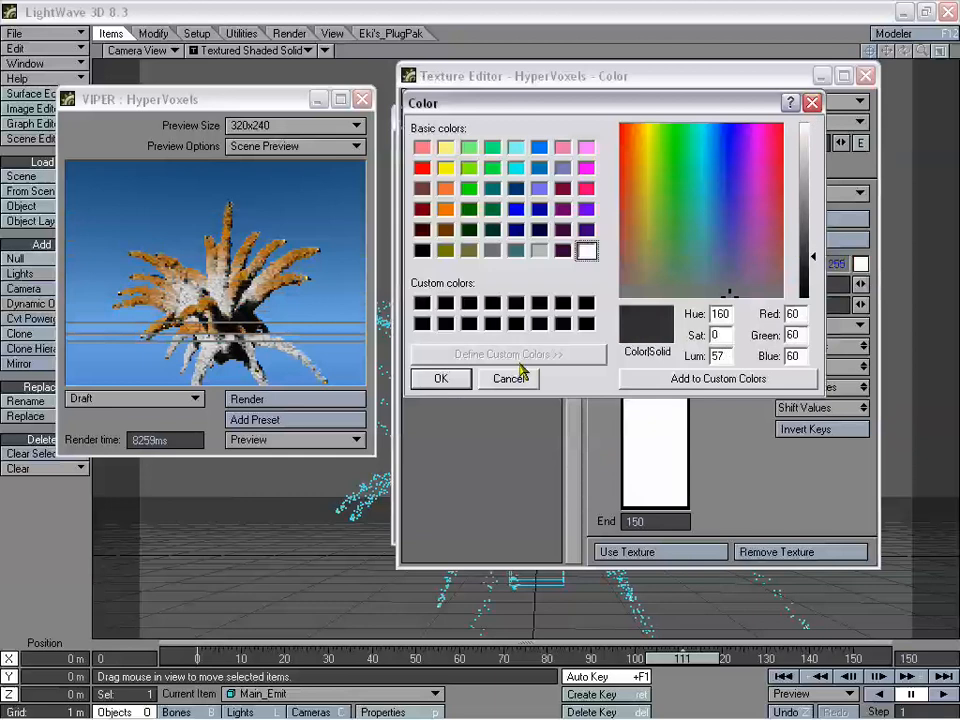
click(445, 381)
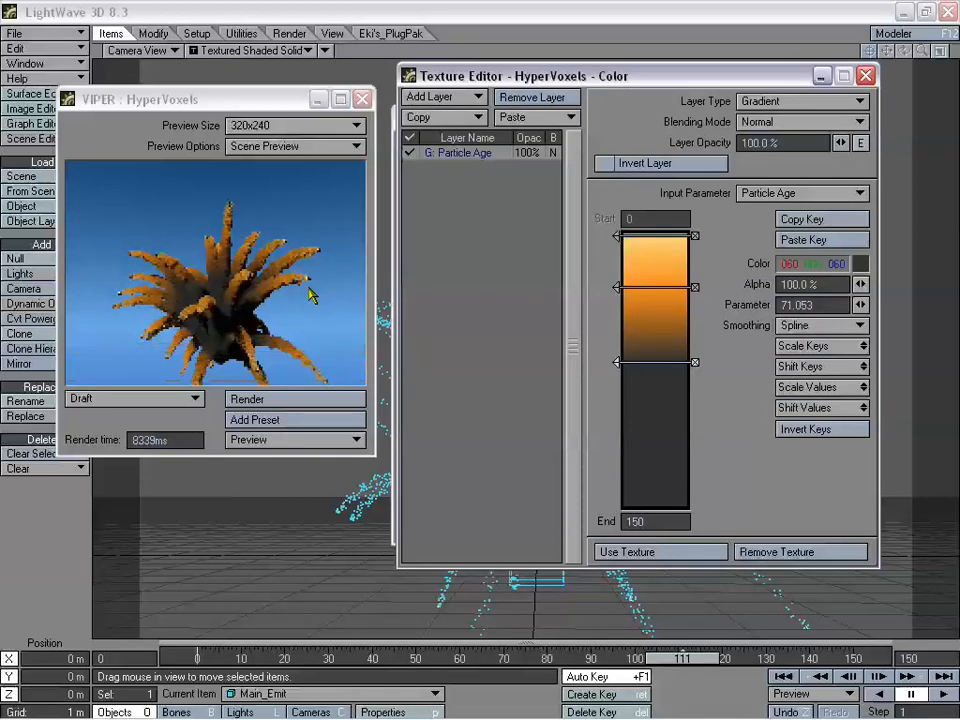
click(671, 555)
Add a luminosity texture to Trail_Emit's HyperVoxels as a gradient layer with Particle Age as its input parameter.
click(638, 240)
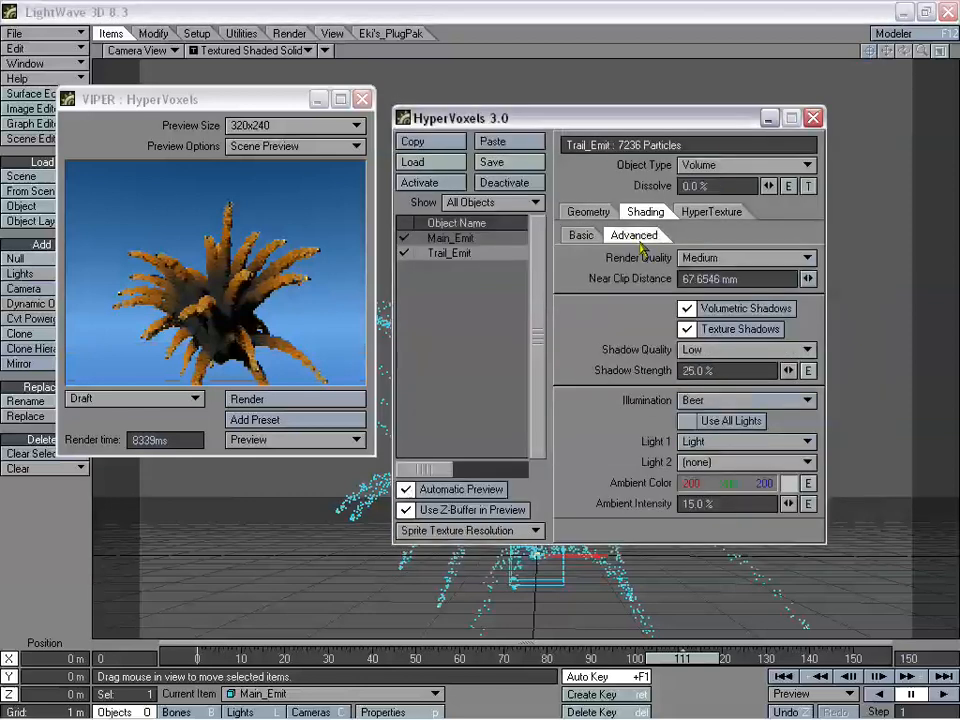
click(588, 211)
click(645, 212)
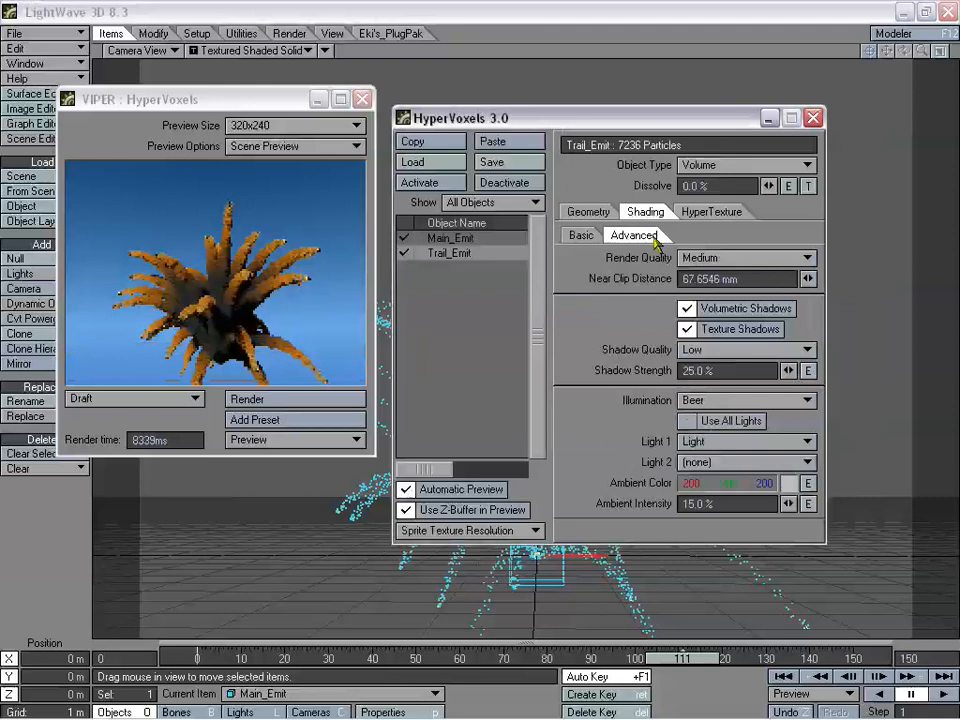
click(582, 236)
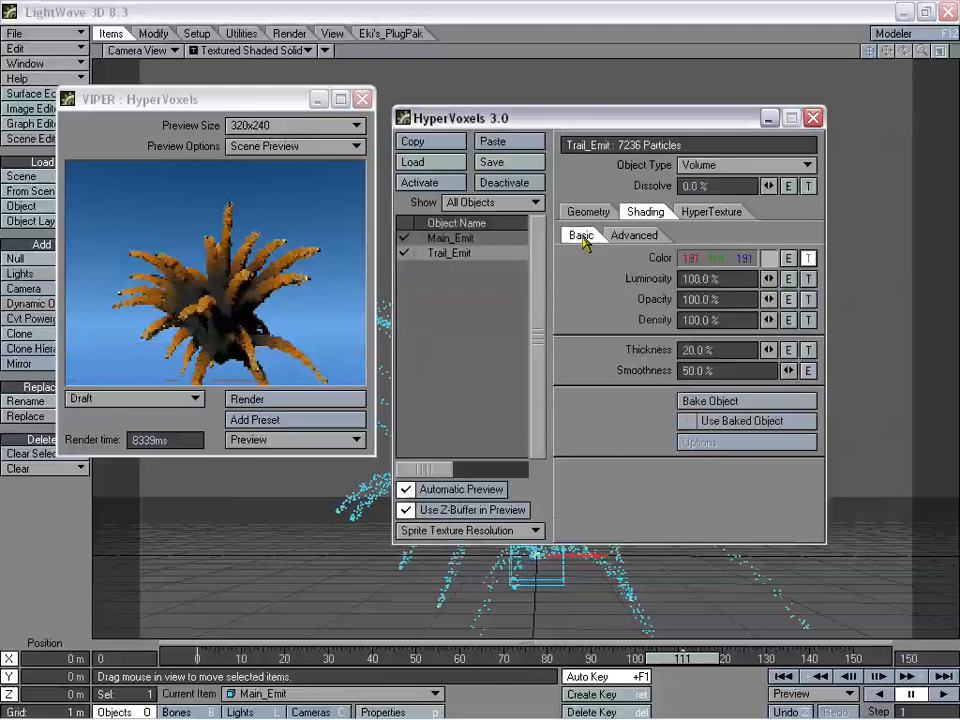
click(810, 281)
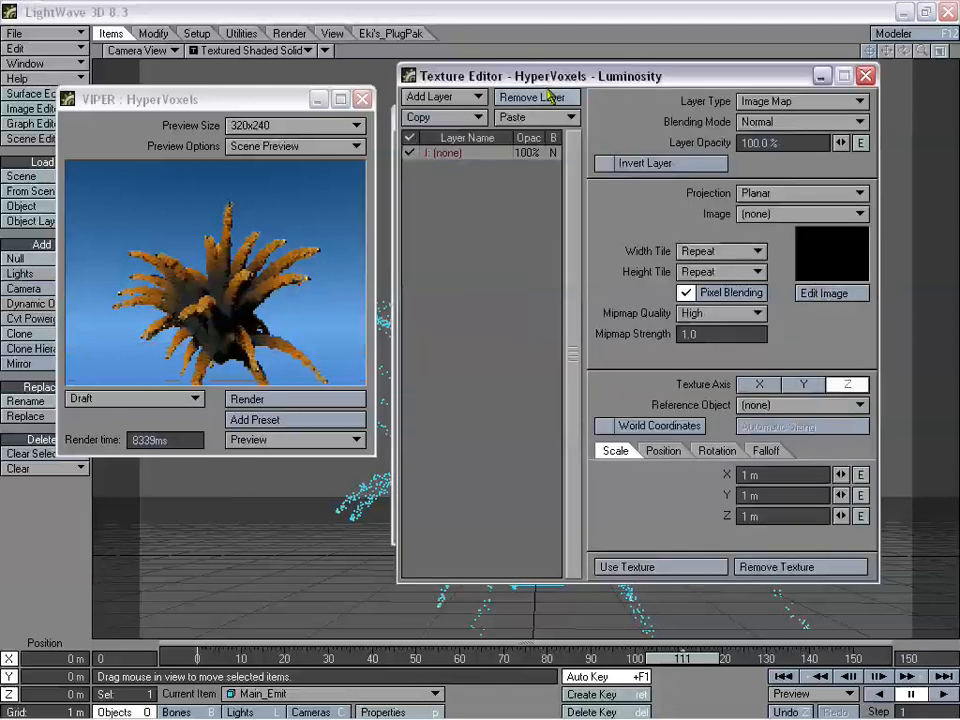
drag(566, 78, 569, 111)
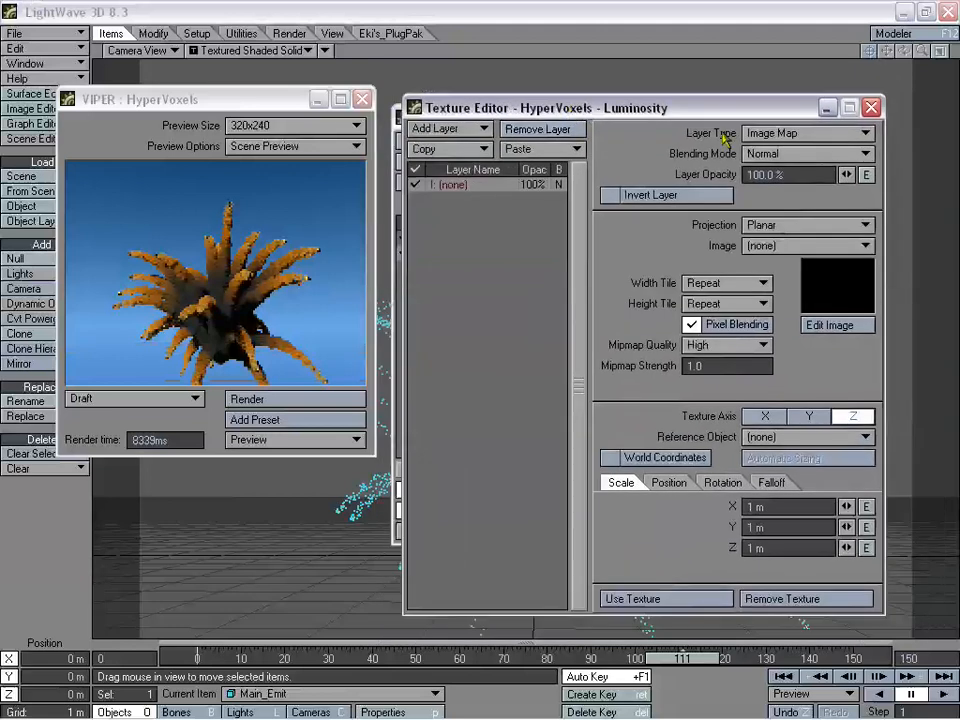
click(772, 133)
click(790, 161)
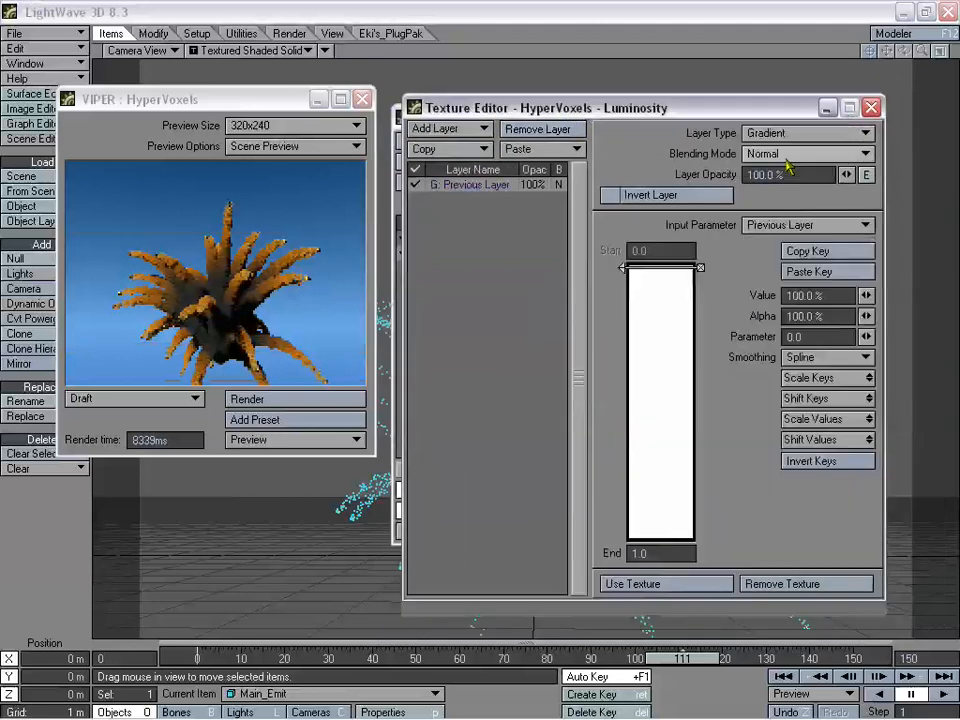
click(802, 224)
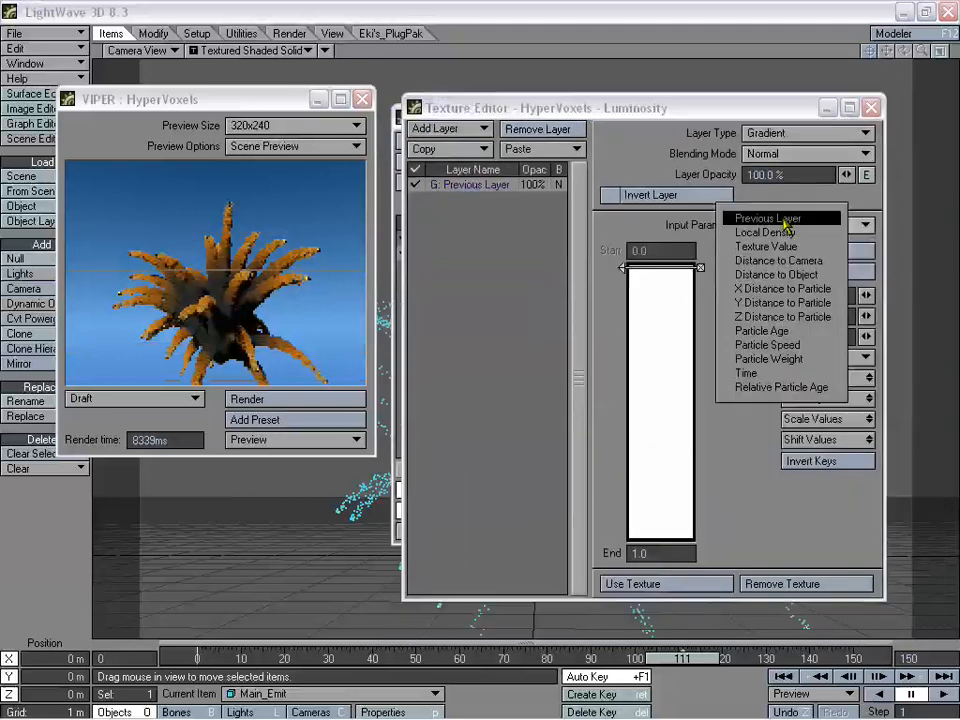
click(788, 331)
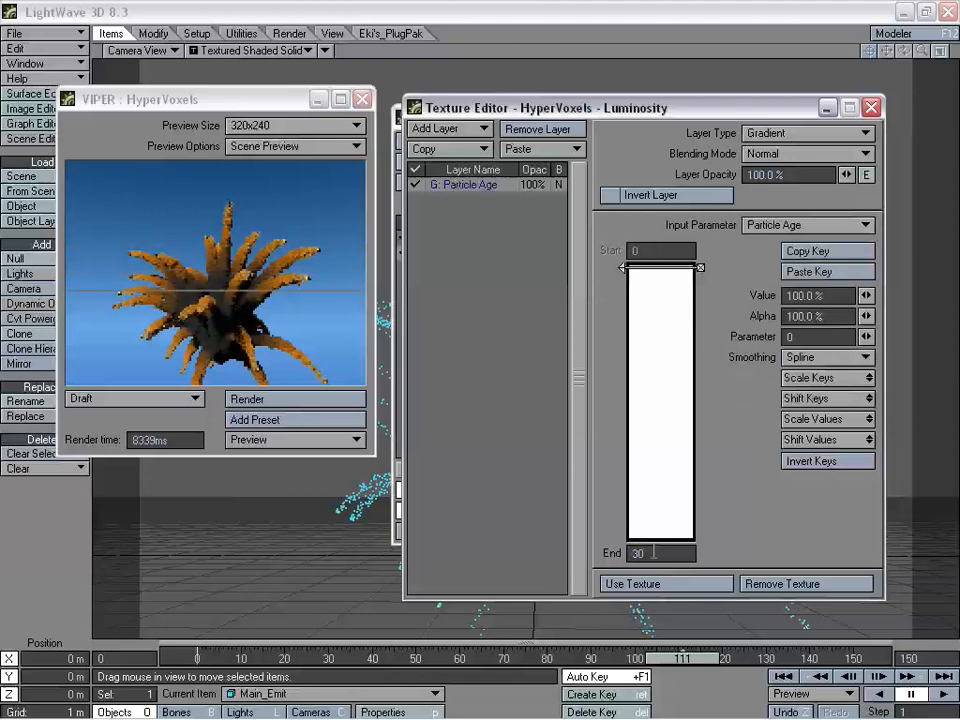
Set the luminosity gradient's end value to 150 and apply the texture.
drag(644, 553, 559, 555)
text(150)
key(Return)
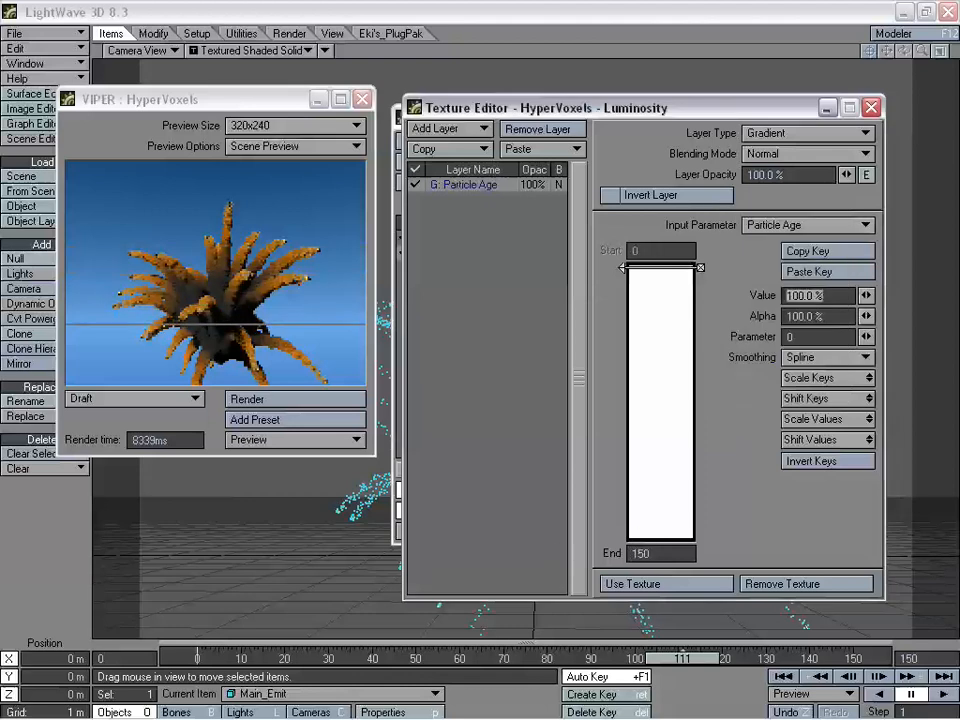
drag(620, 120, 475, 148)
click(560, 610)
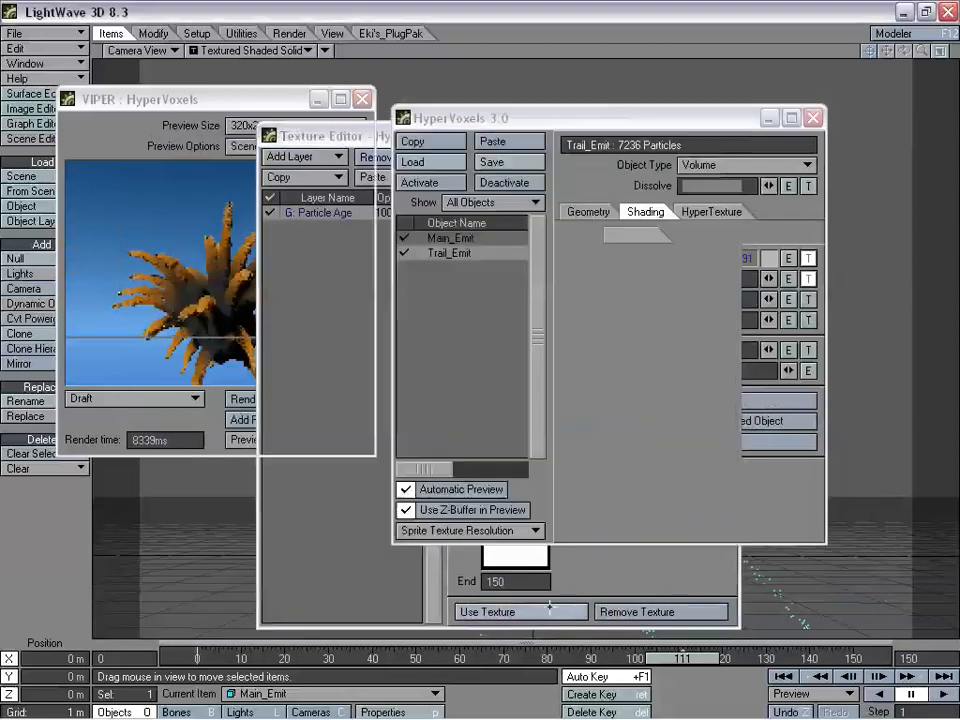
Copy Trail_Emit's color gradient layer and paste it over the luminosity texture's gradient layer.
click(809, 259)
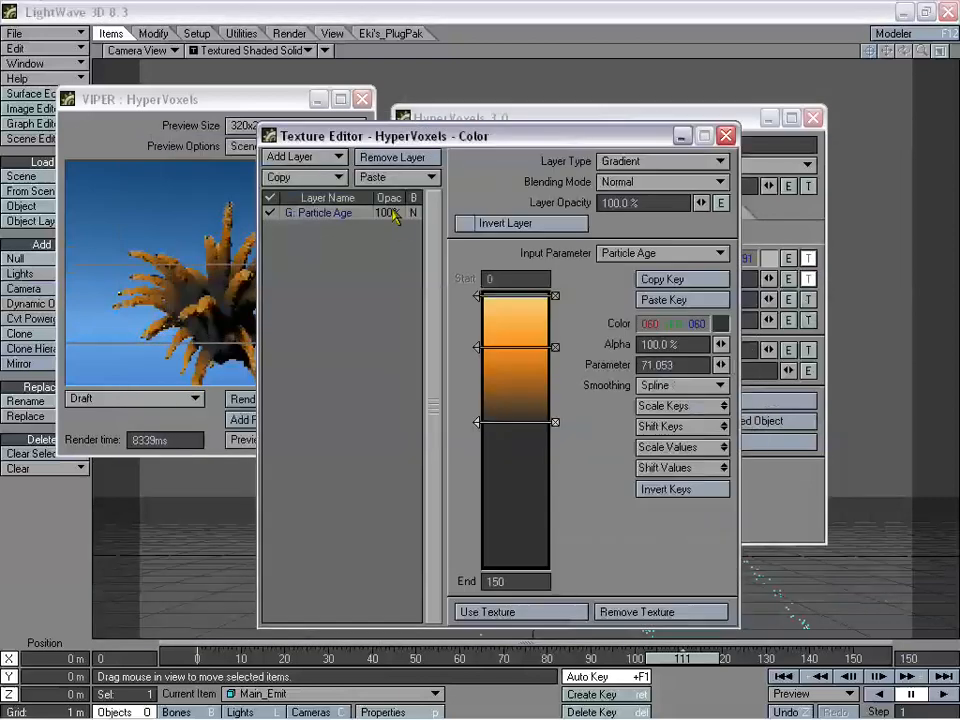
click(302, 177)
click(320, 193)
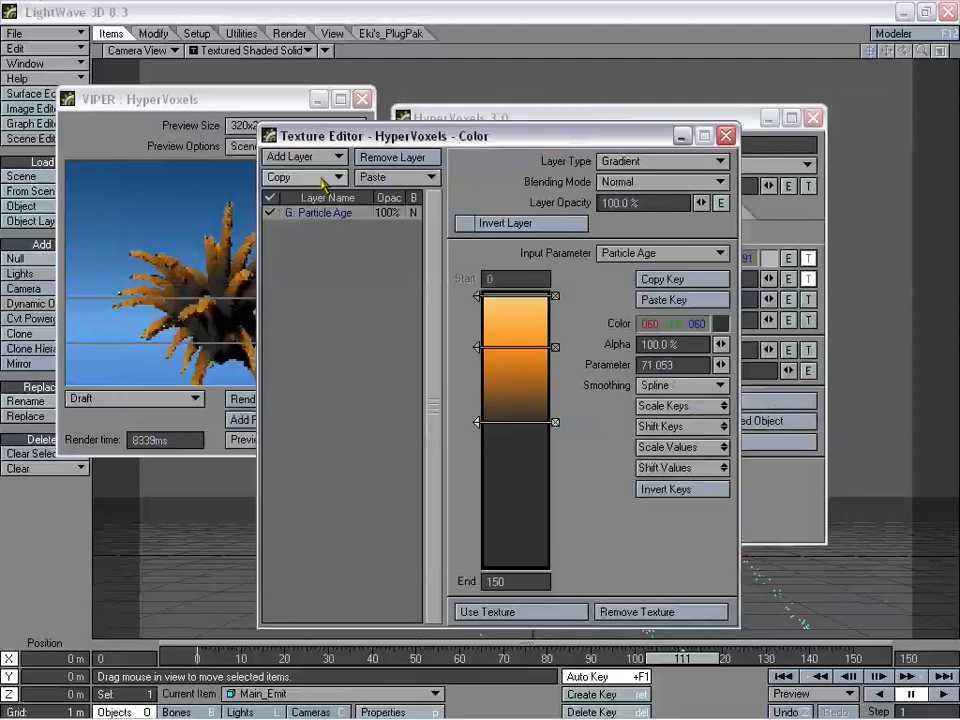
click(530, 611)
click(808, 281)
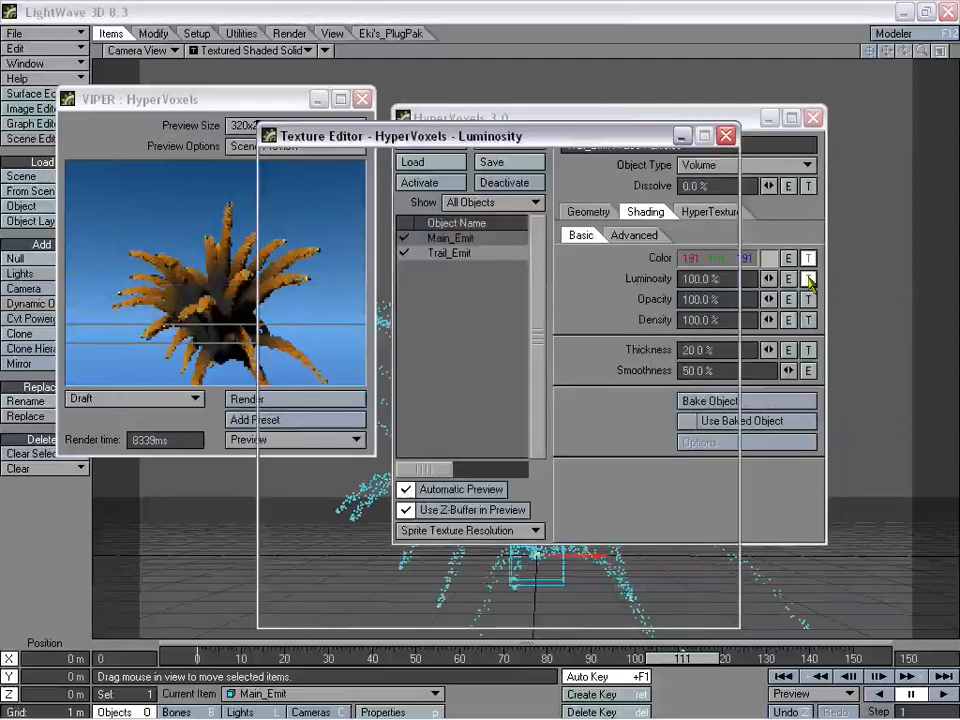
click(300, 157)
click(392, 195)
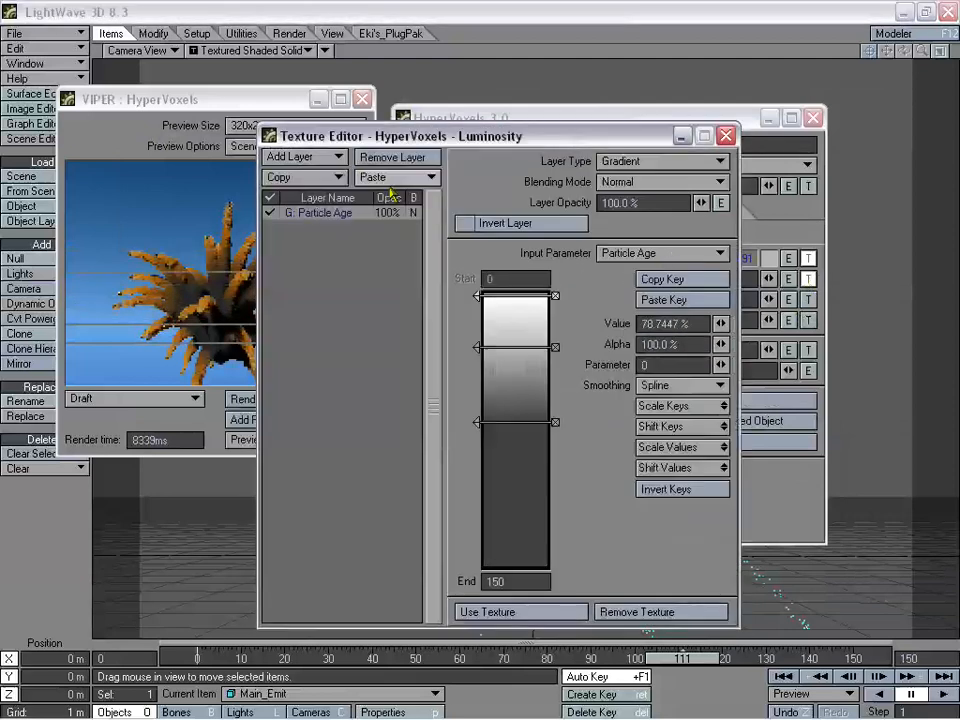
Set the values of the first and second keys in Trail_Emit's luminosity gradient to 150%.
drag(515, 137, 650, 85)
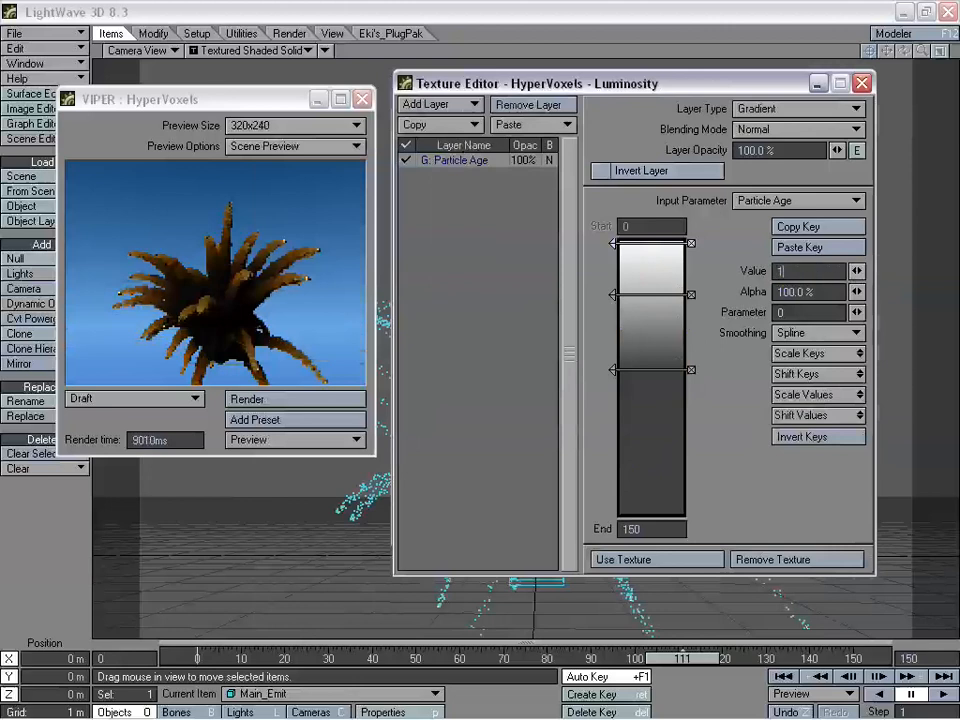
key(Tab)
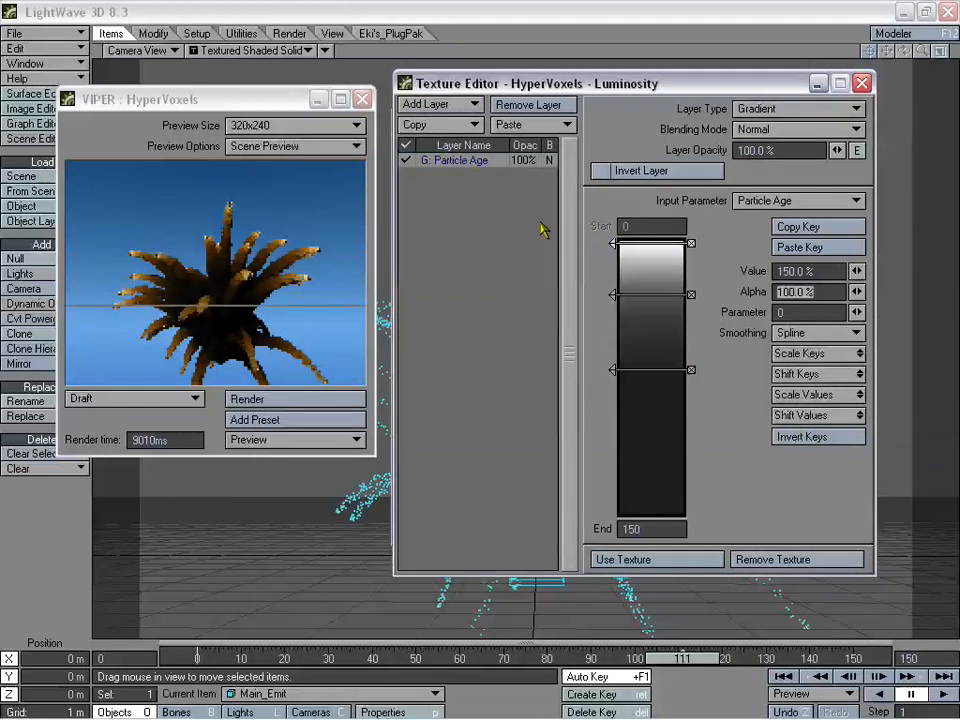
click(643, 292)
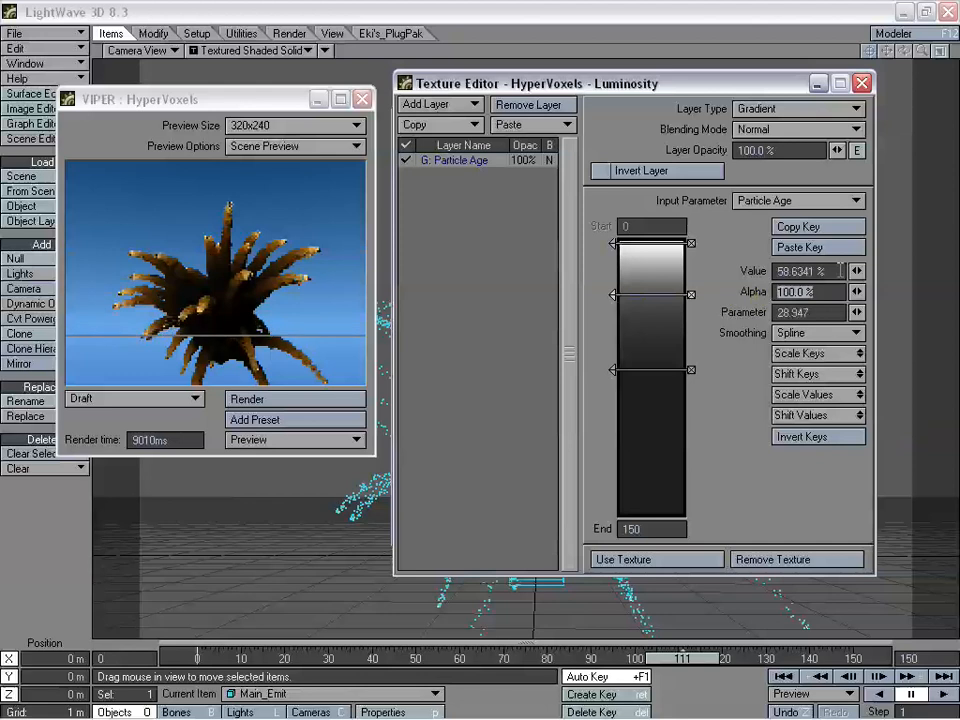
text(150)
key(Tab)
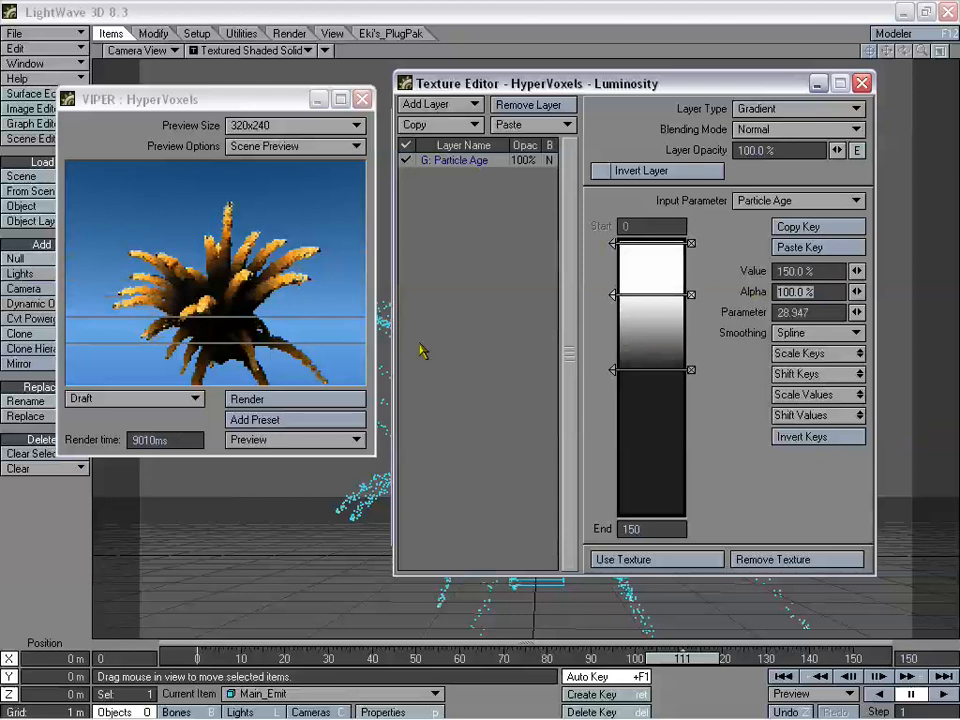
Set the luminosity gradient's last key to 50% and apply the luminosity texture.
click(650, 369)
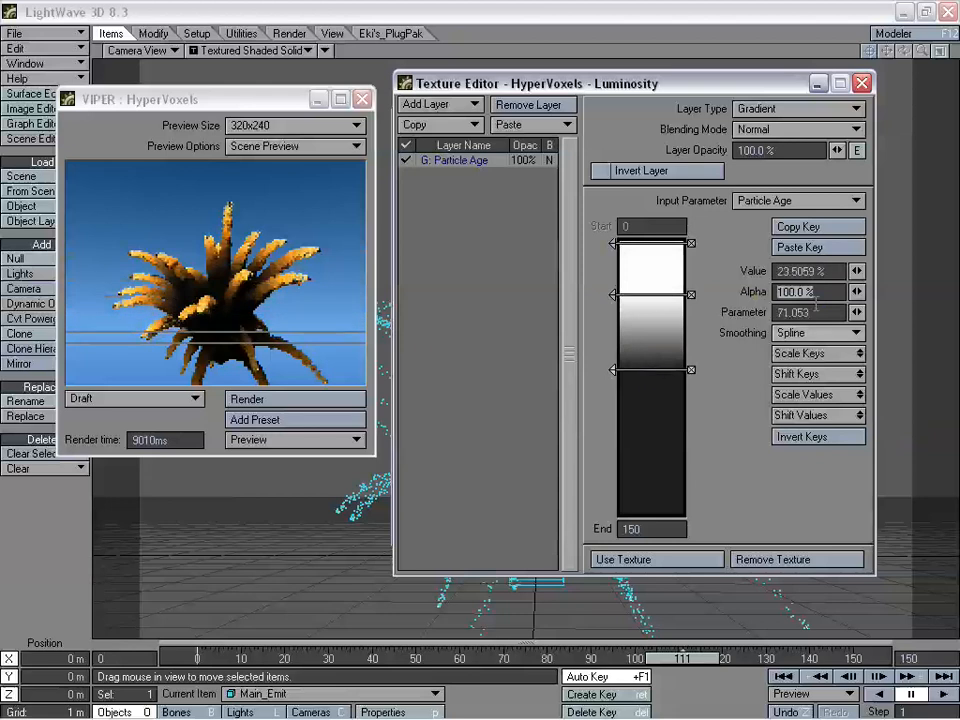
click(803, 271)
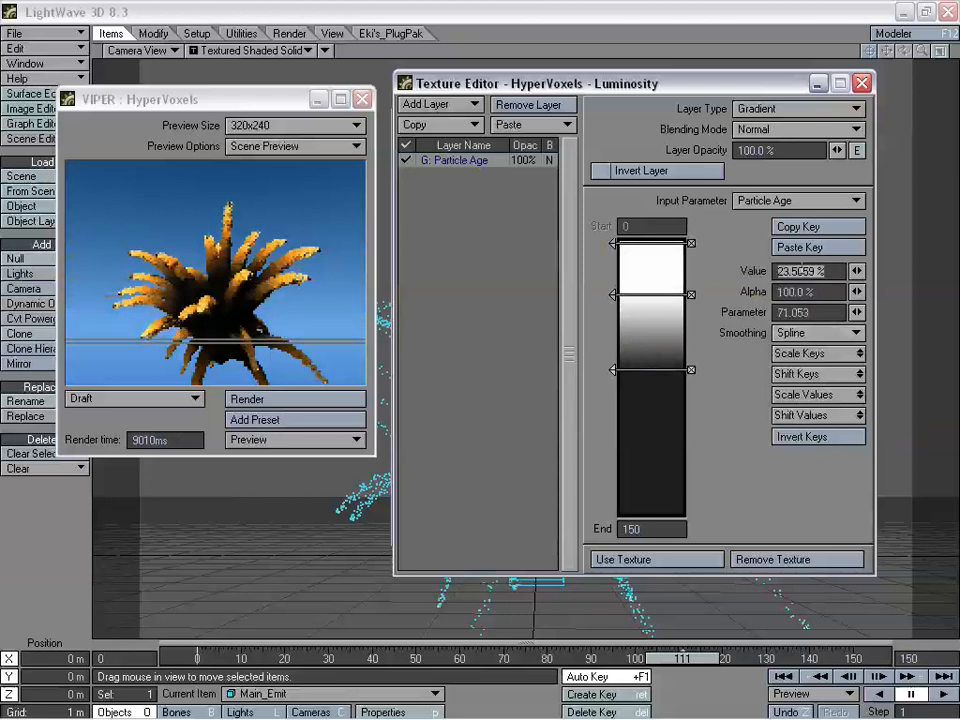
text(50)
key(Tab)
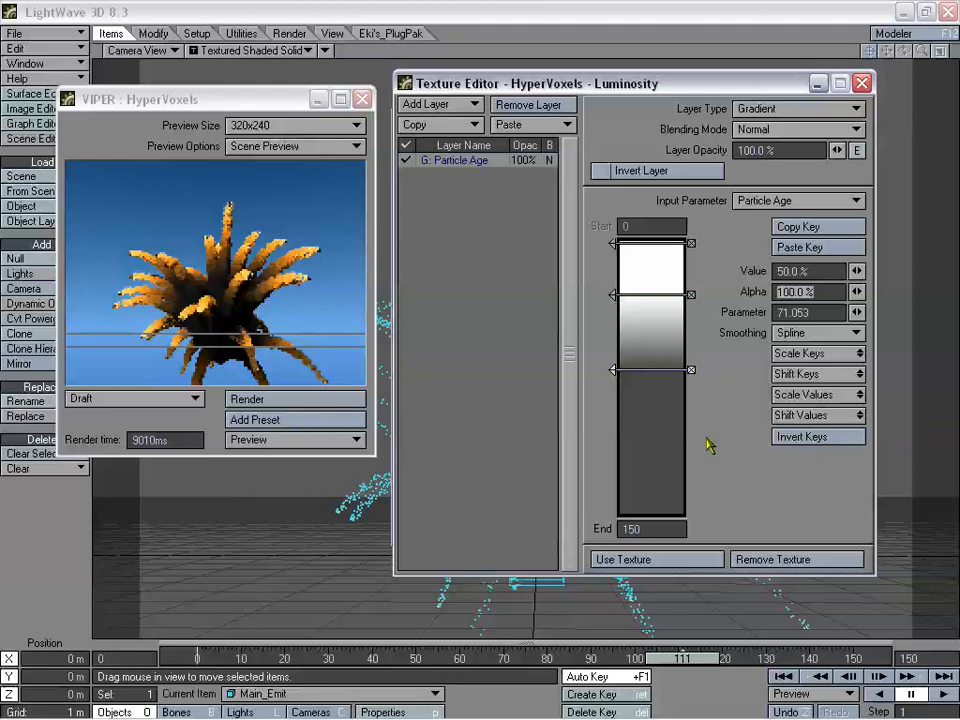
click(663, 561)
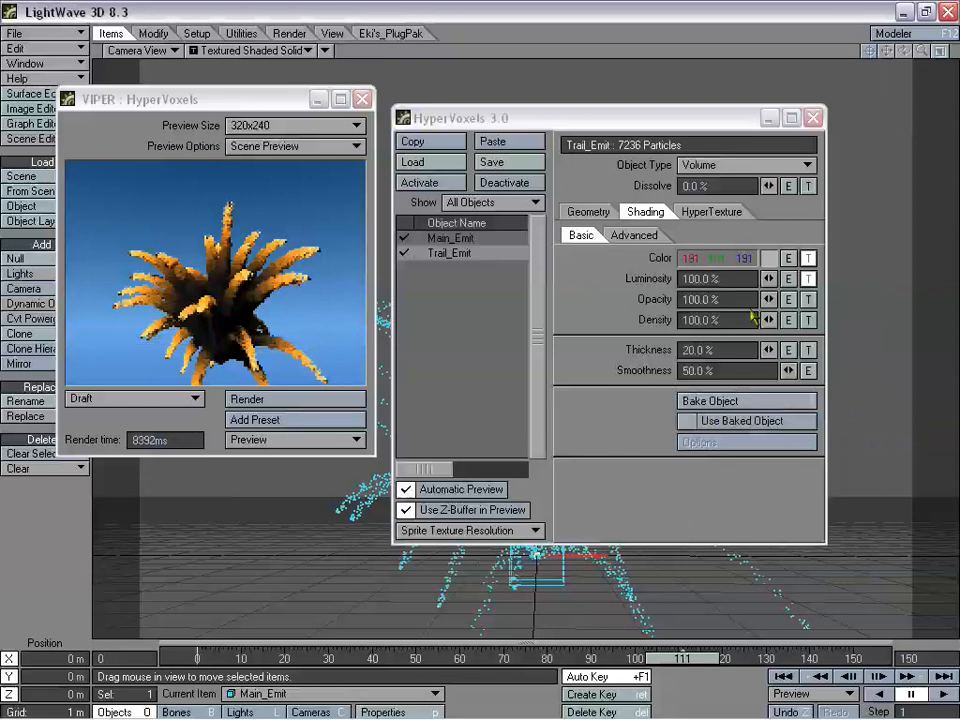
Try inverting Trail_Emit's particle size gradient layer and render the VIPER preview at frame 103.
click(588, 211)
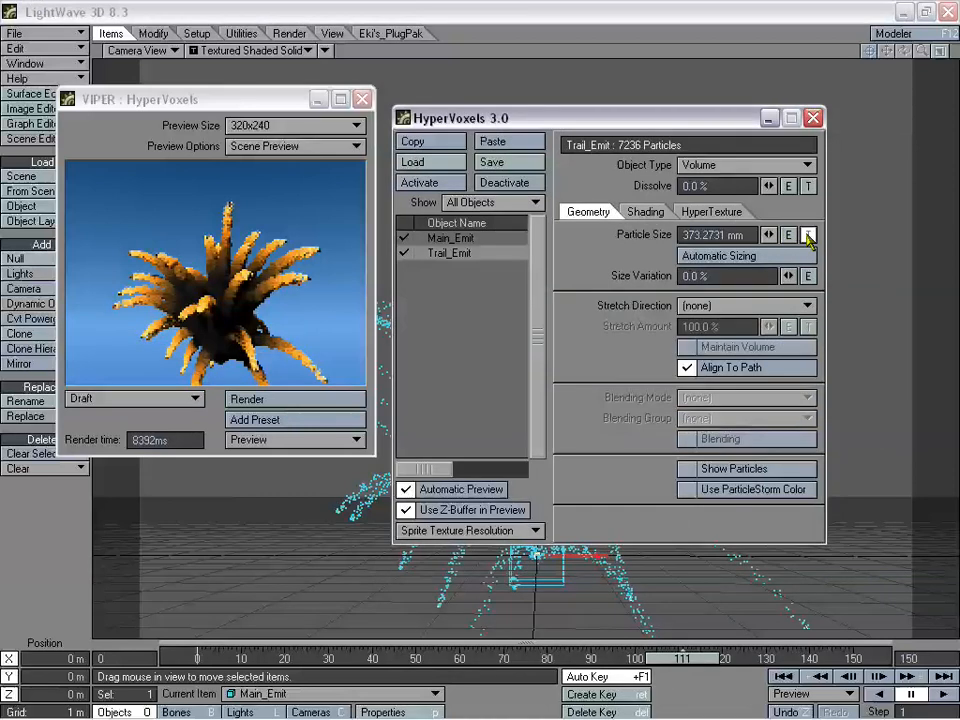
click(808, 235)
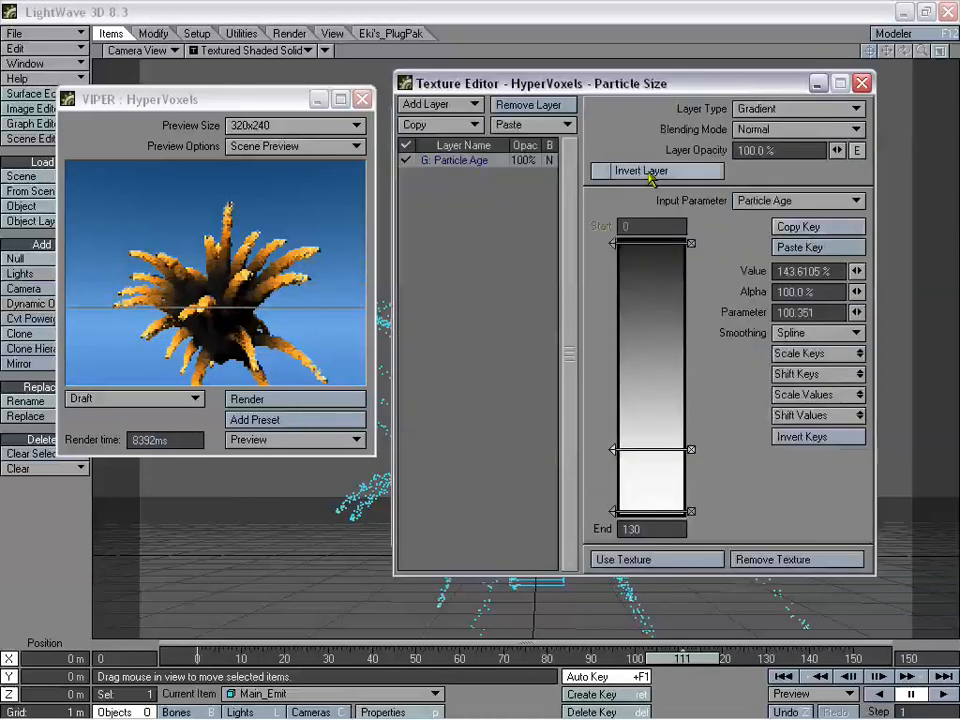
click(601, 170)
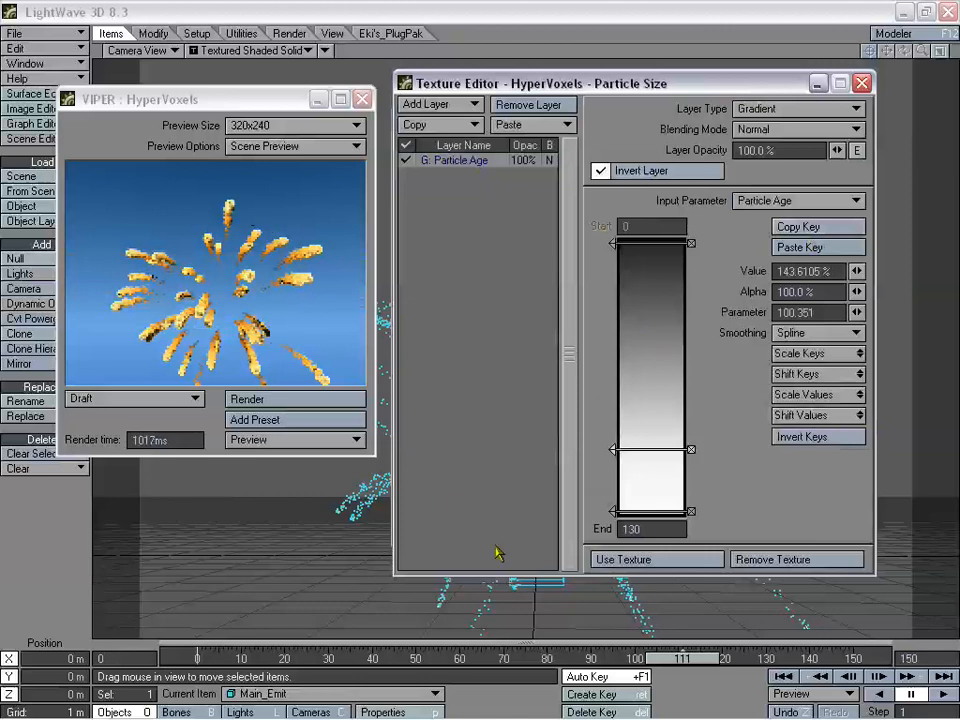
drag(686, 661, 648, 660)
click(286, 400)
click(321, 404)
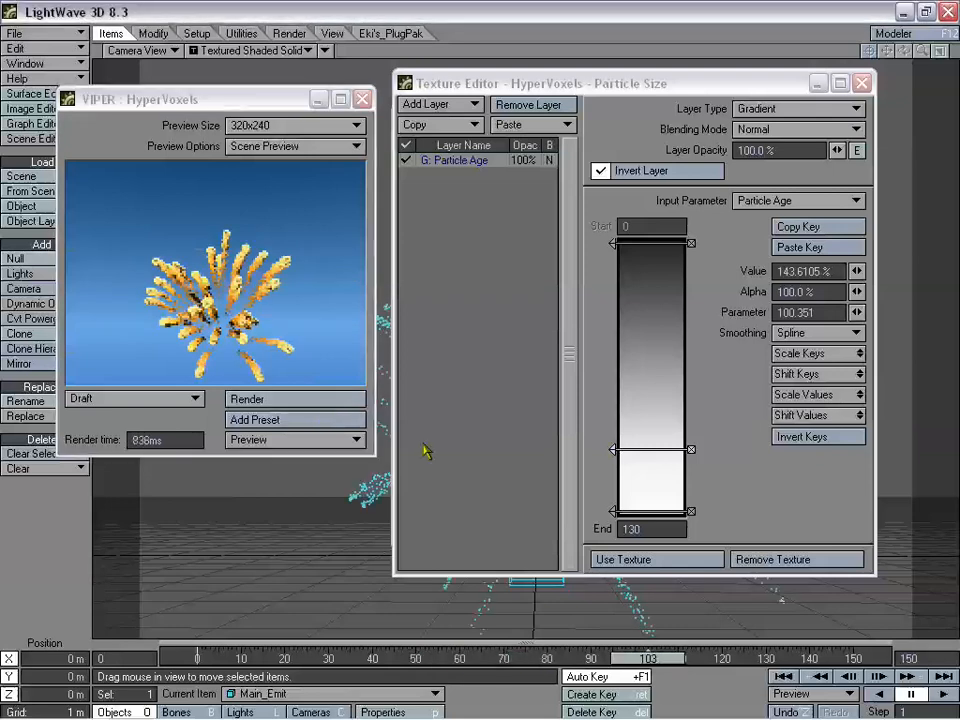
click(317, 400)
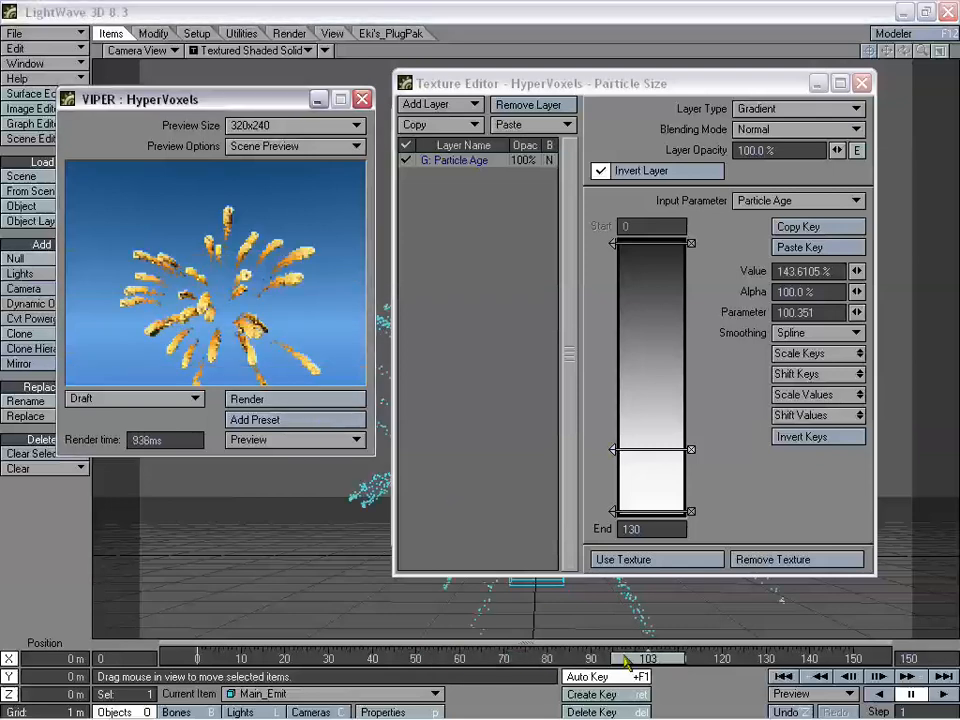
Render the inverted particle size gradient in VIPER at frames 141 and 146.
drag(623, 661, 814, 660)
click(296, 400)
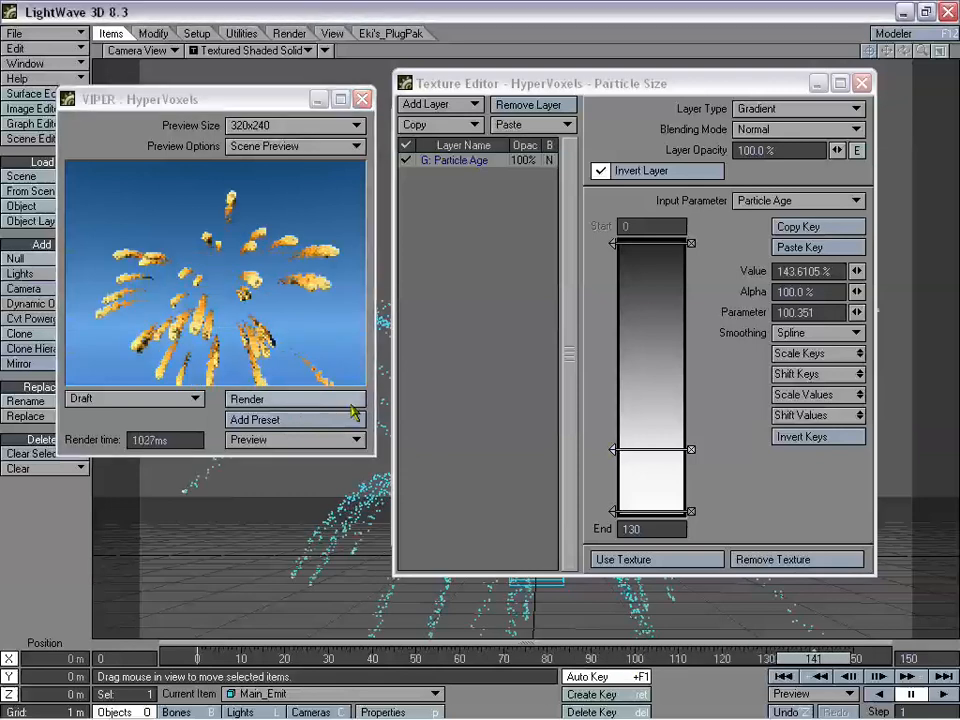
click(310, 401)
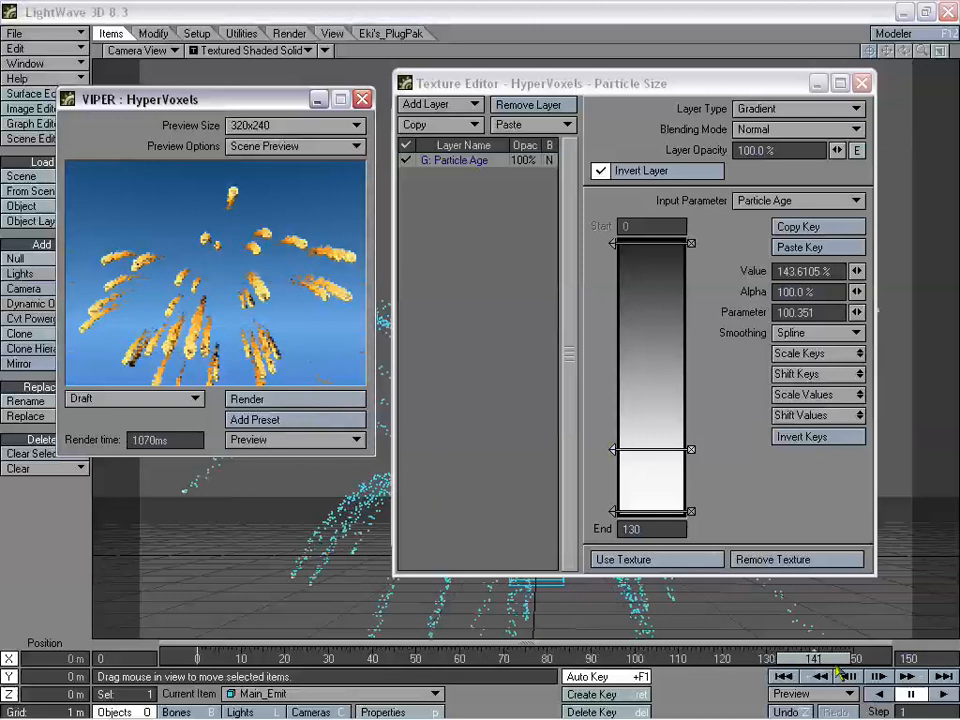
drag(816, 662, 837, 659)
click(298, 401)
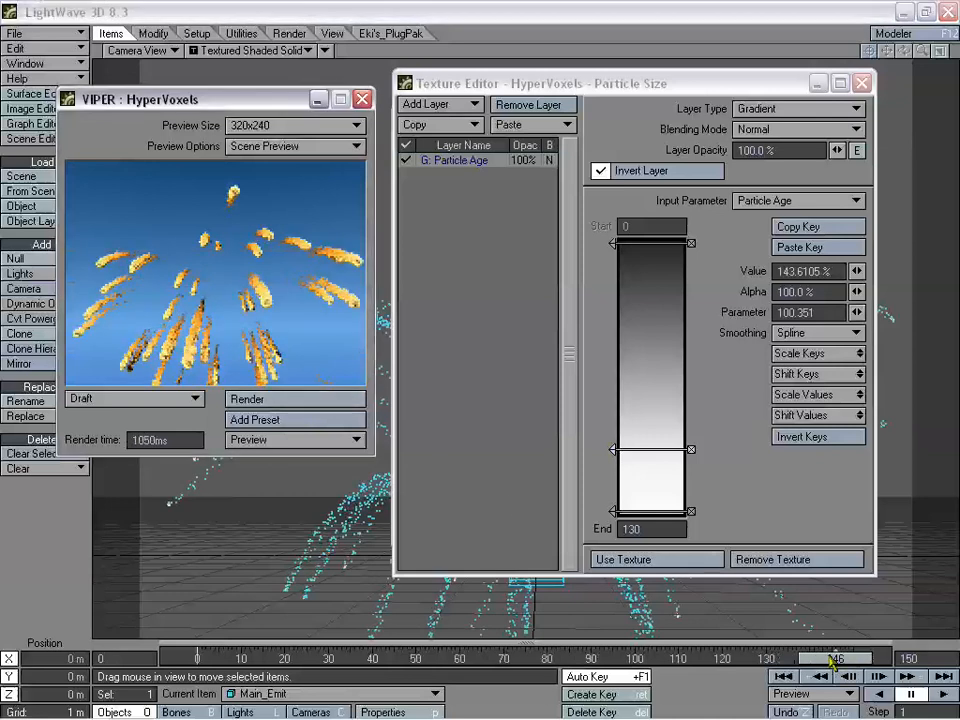
Preview frame 112 in VIPER, and turn off the particle size layer's inversion and apply the texture.
drag(836, 660, 688, 660)
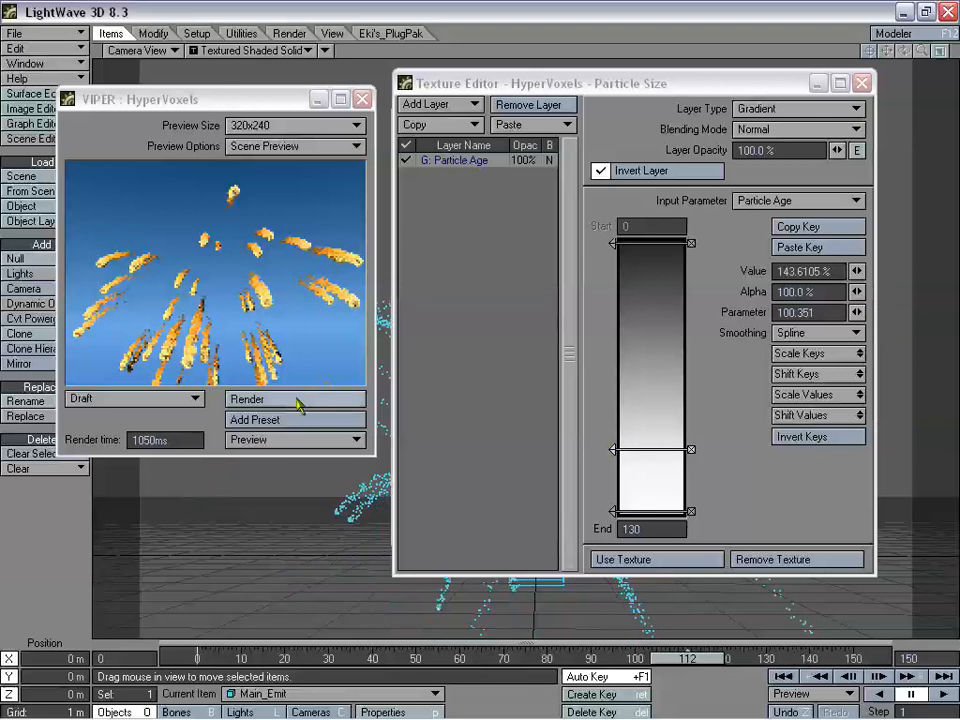
click(300, 401)
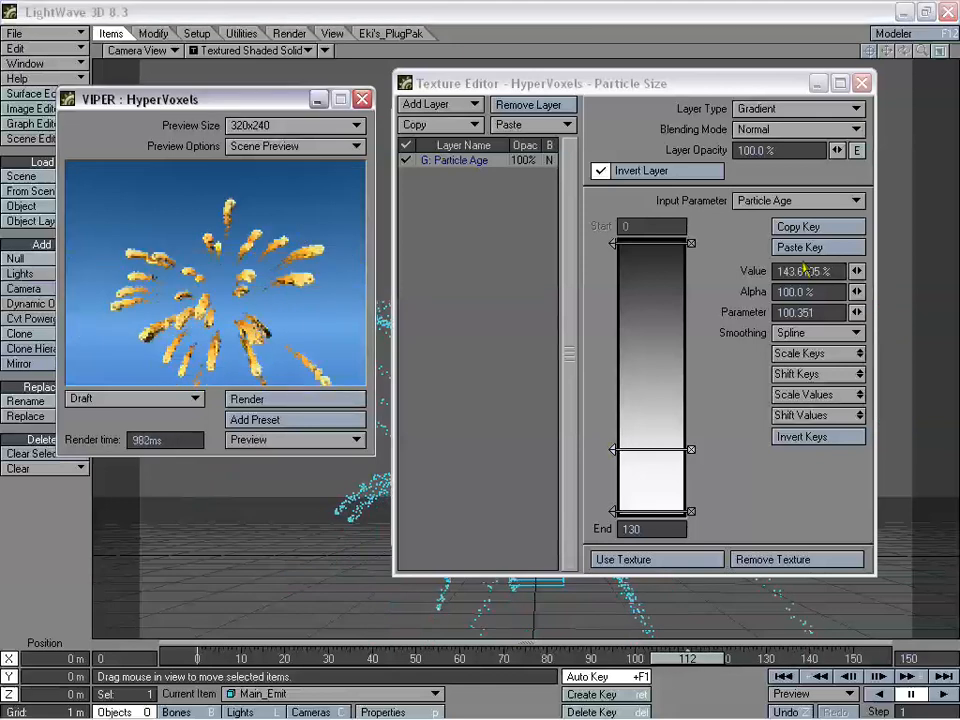
click(640, 172)
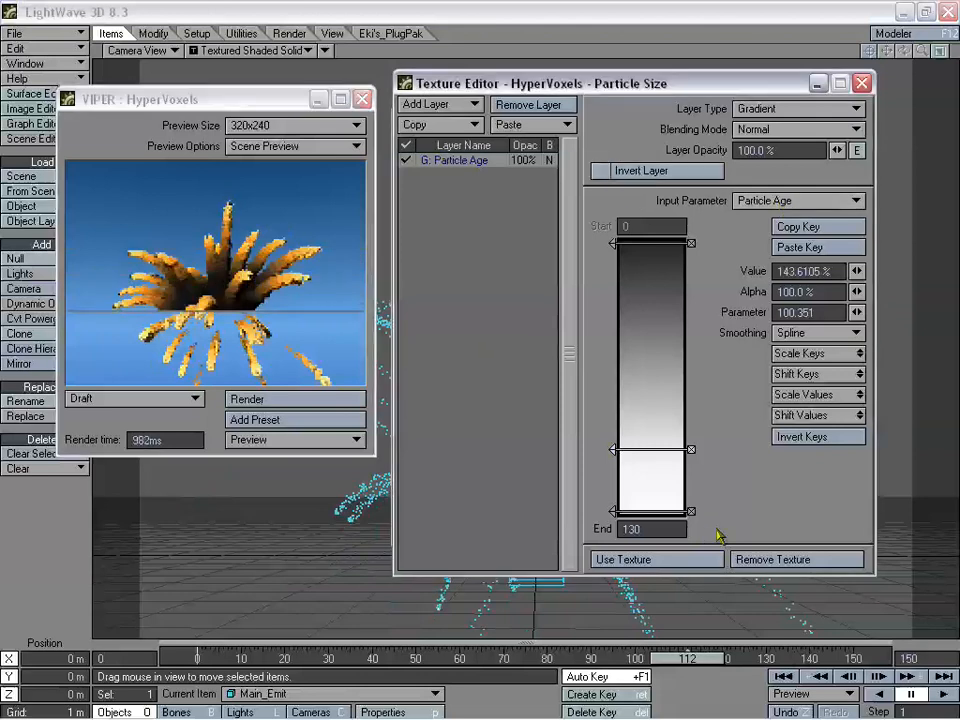
click(686, 560)
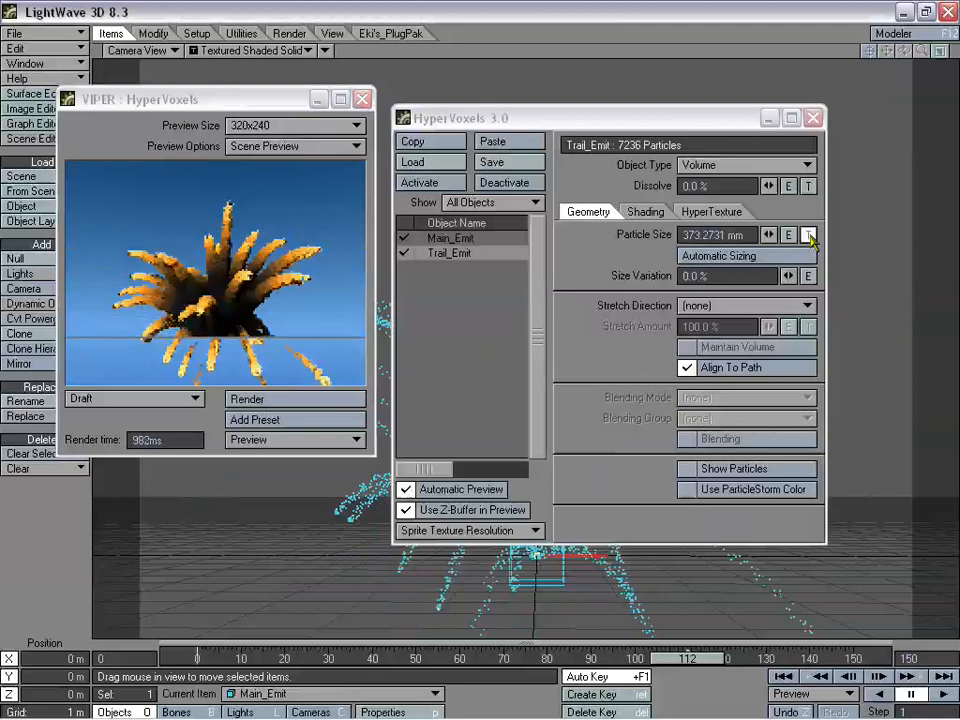
Remove both the color and luminosity textures from Trail_Emit's HyperVoxels shading.
click(655, 211)
click(808, 259)
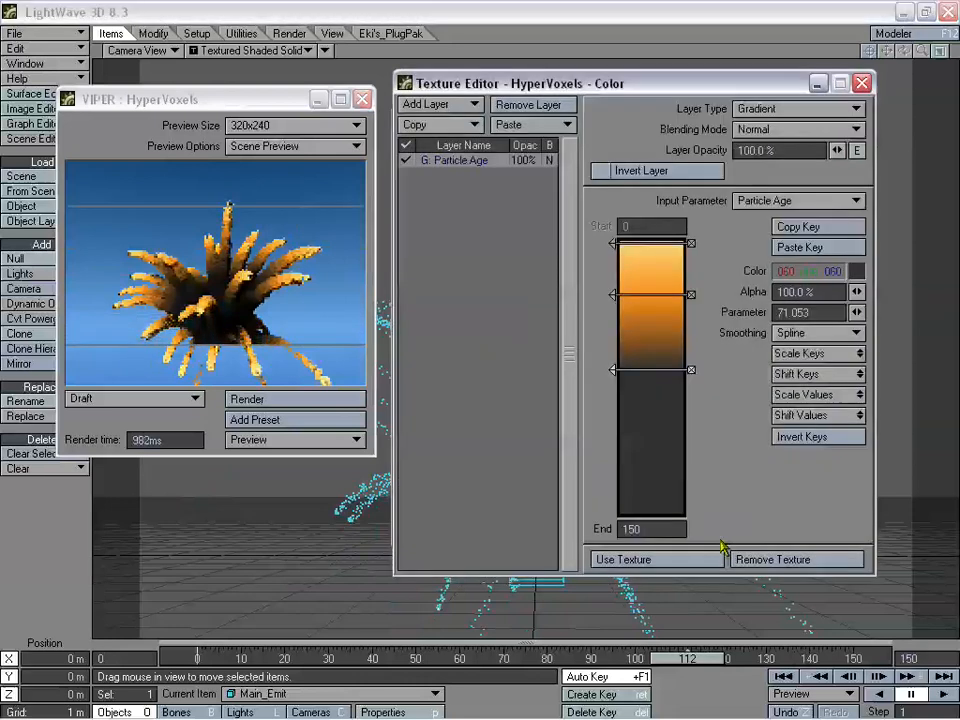
click(767, 561)
click(808, 279)
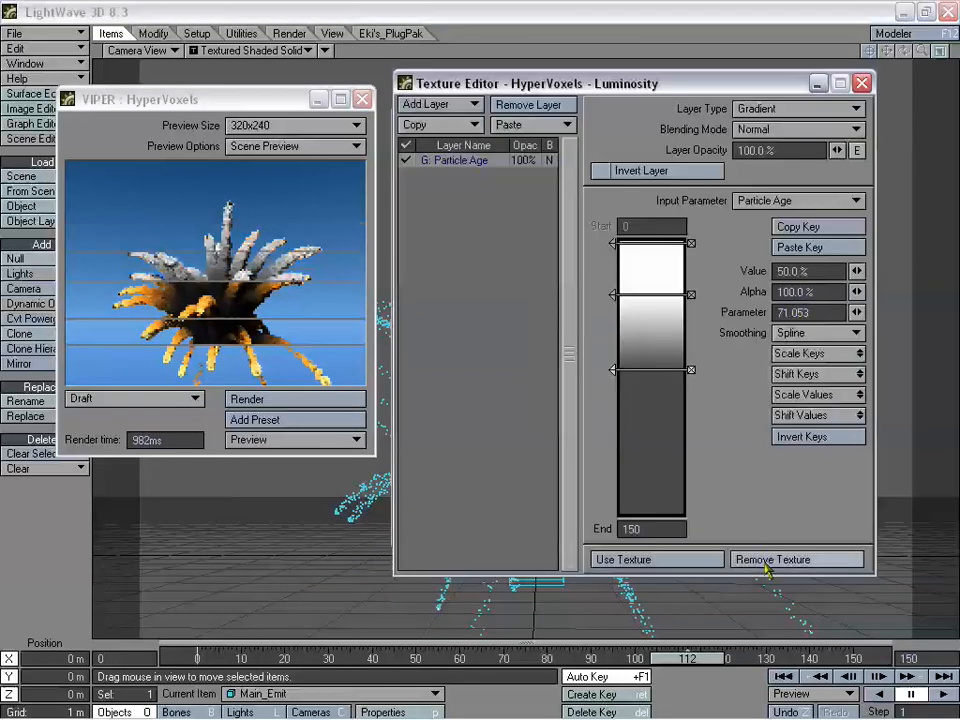
click(780, 560)
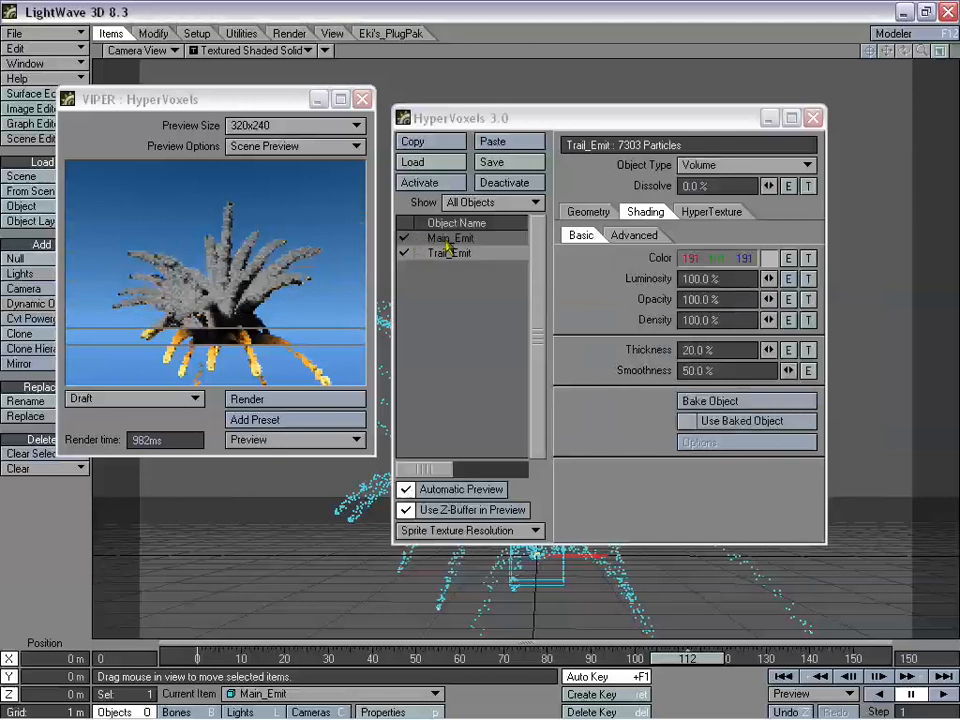
Copy Trail_Emit's HyperVoxels settings and paste them onto Main_Emit.
click(410, 241)
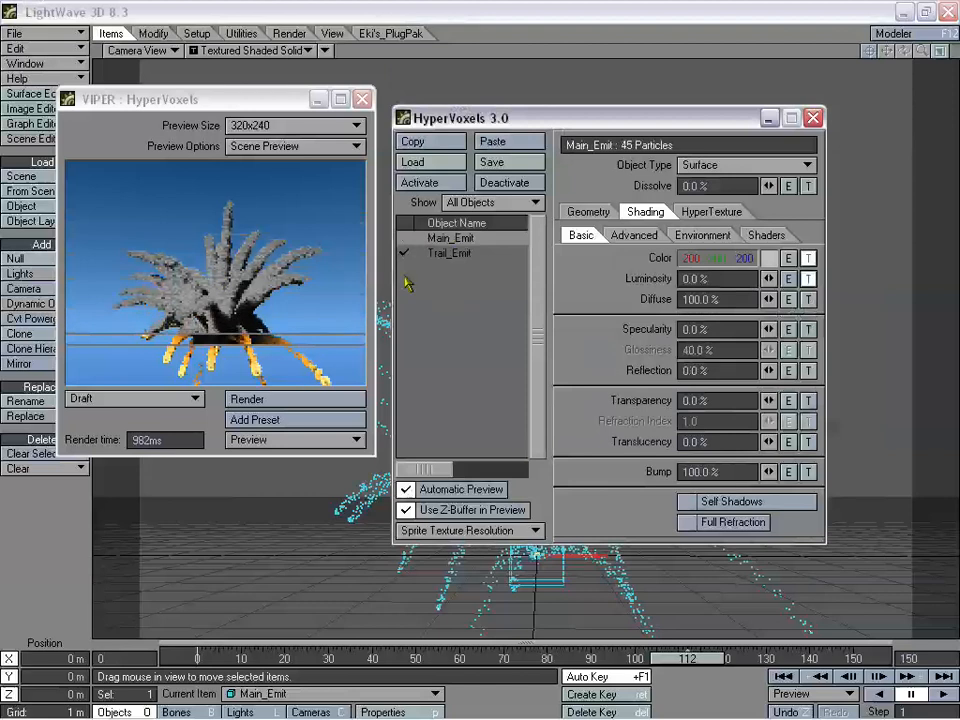
click(466, 255)
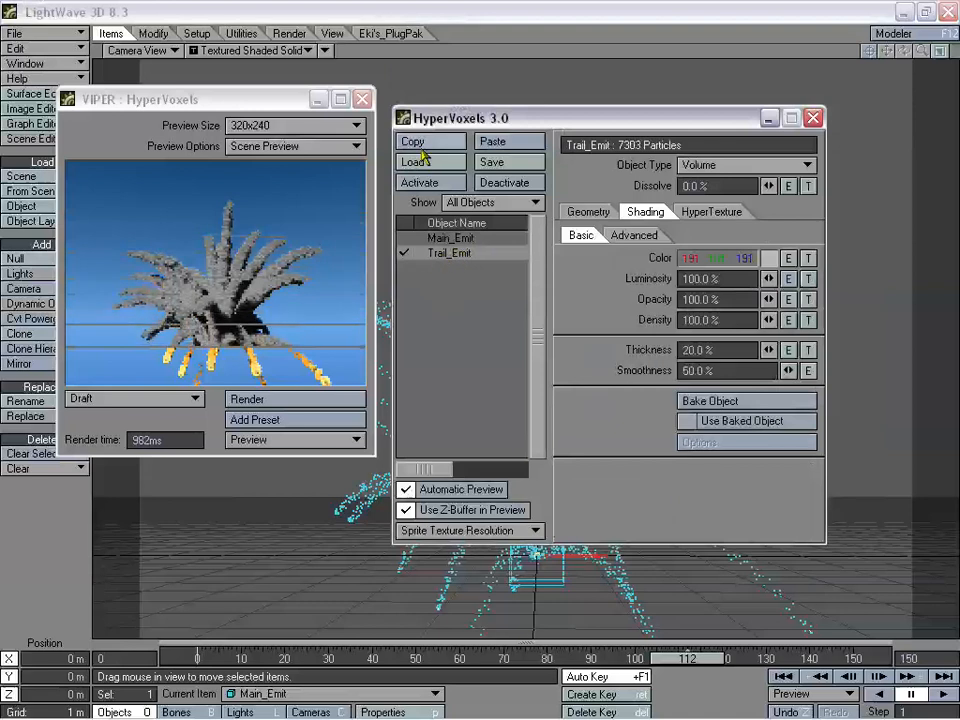
click(450, 239)
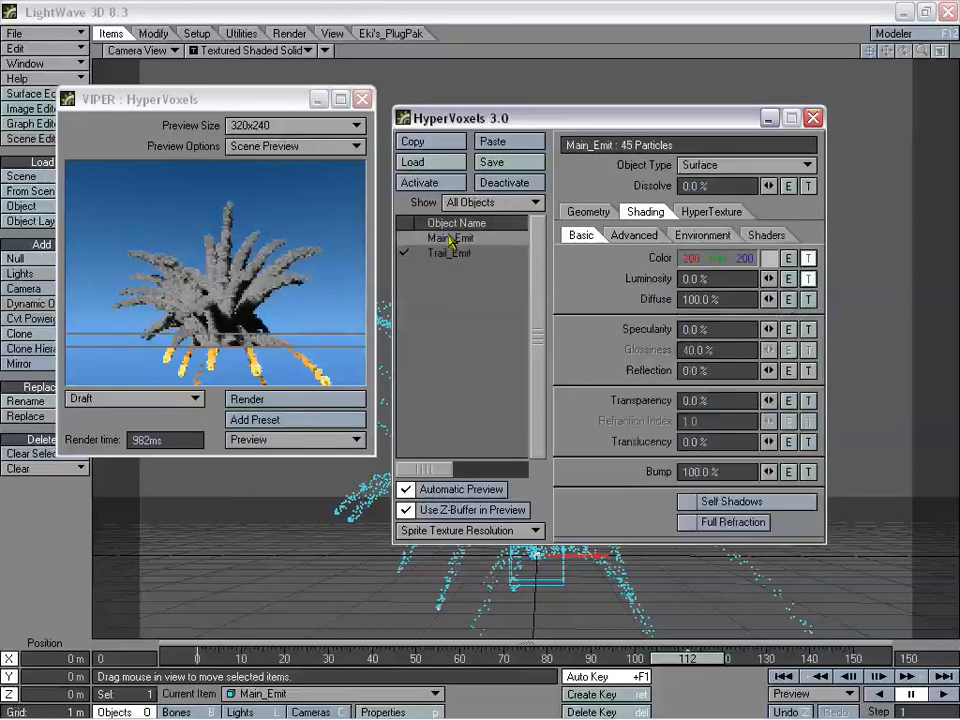
click(504, 143)
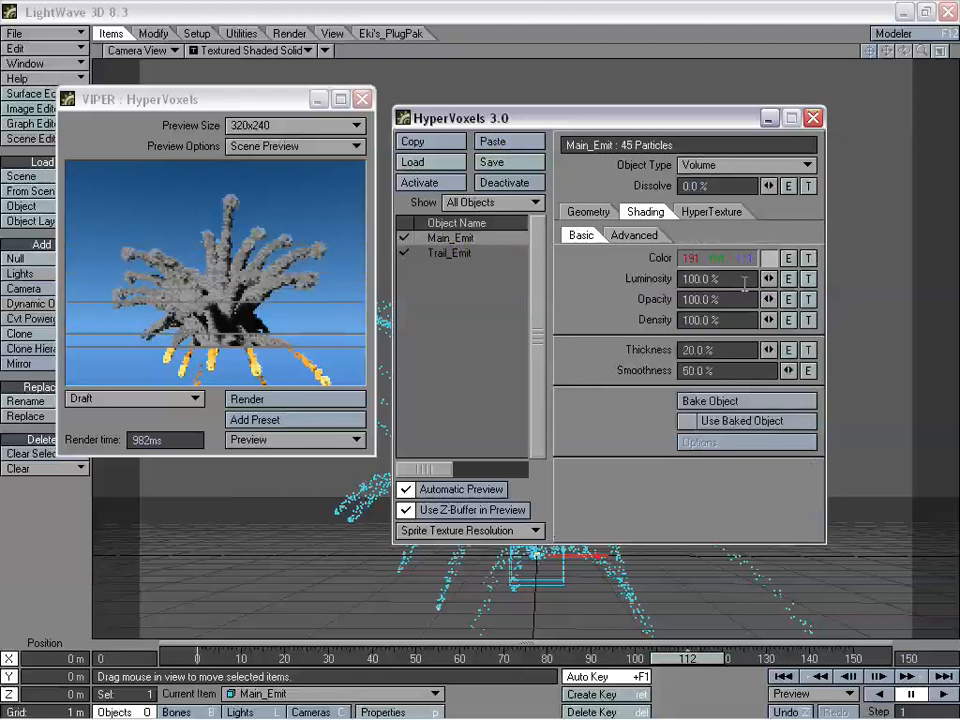
Remove Main_Emit's particle size texture and reduce its particle size to about 78 mm.
click(588, 211)
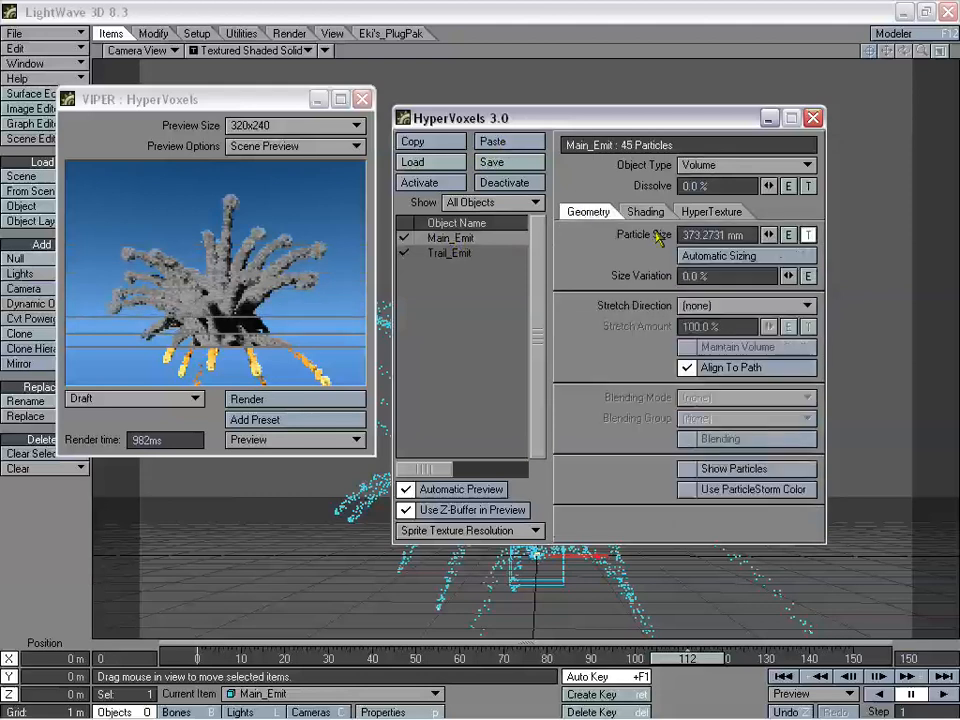
click(808, 235)
click(768, 551)
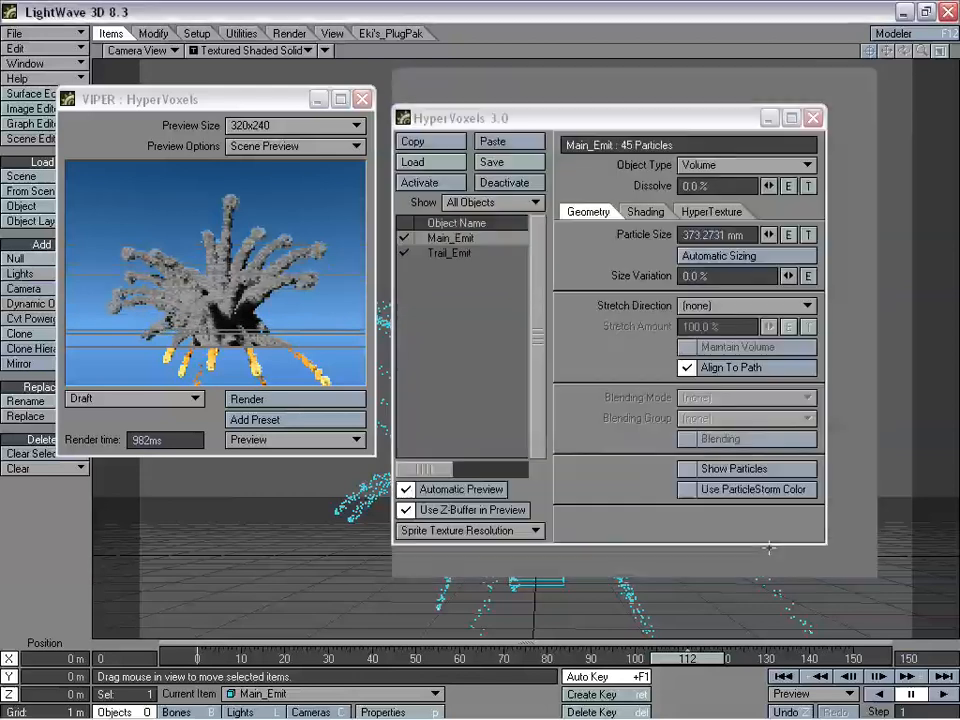
drag(768, 235, 664, 235)
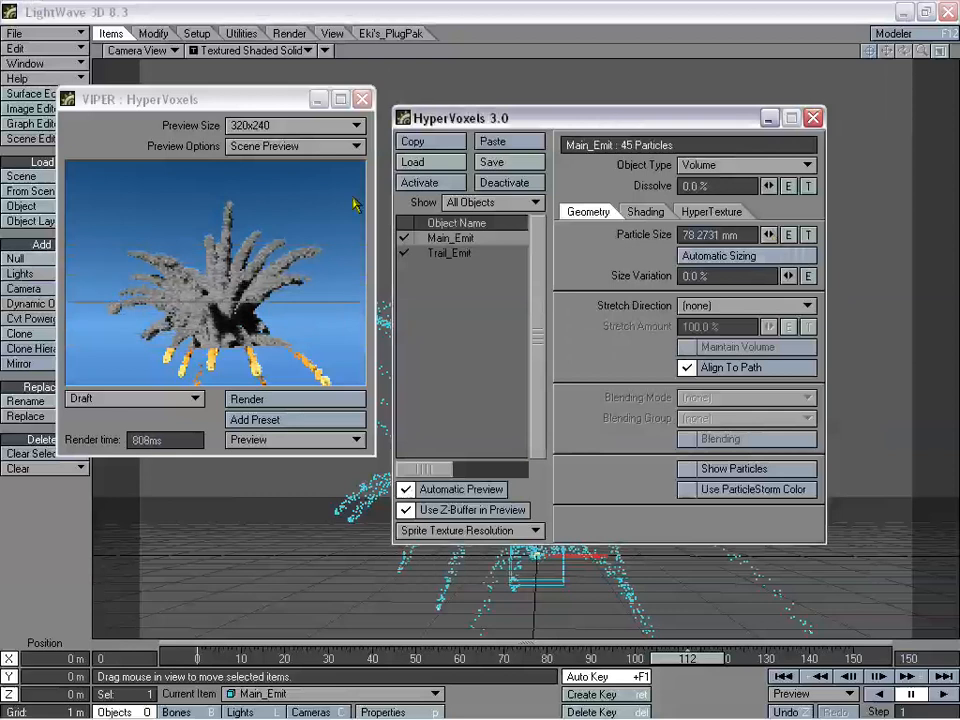
Raise Main_Emit's particle size to about 98 mm using VIPER's Object Preview, and return VIPER to Scene Preview.
drag(266, 147, 266, 133)
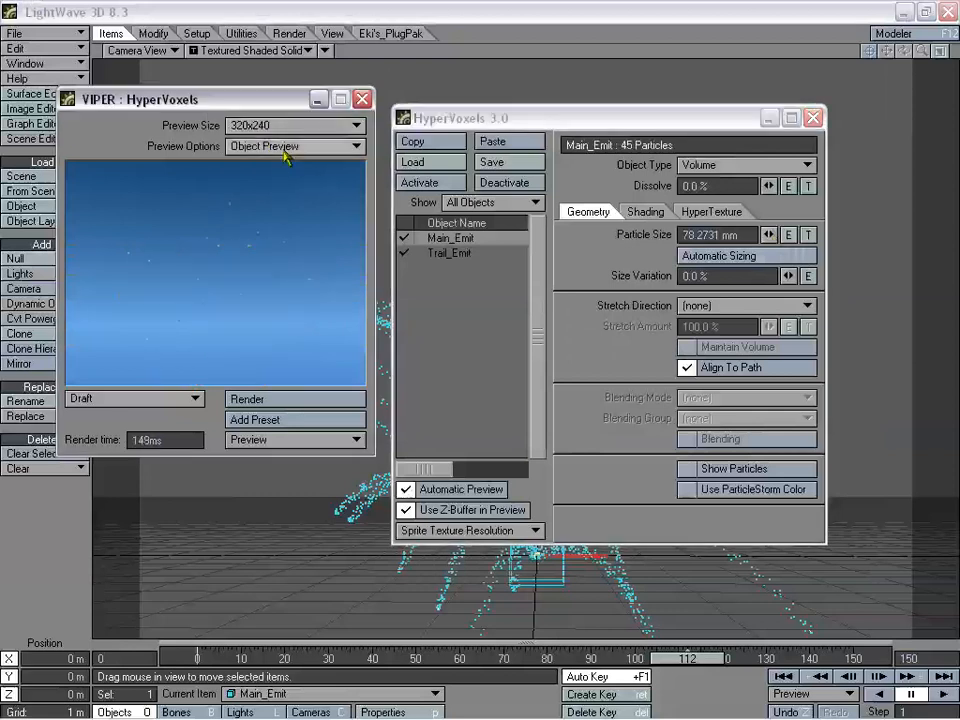
drag(768, 235, 788, 235)
drag(278, 146, 279, 168)
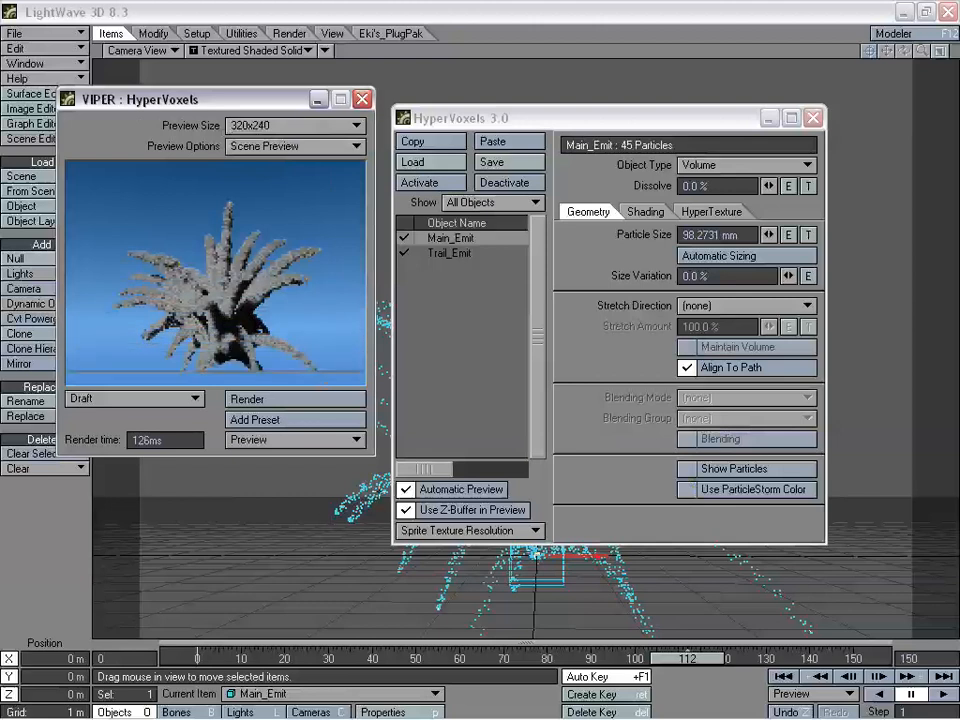
Turn off Main_Emit's HyperVoxels and make a Normal-quality VIPER scene preview of the trail smoke.
click(405, 240)
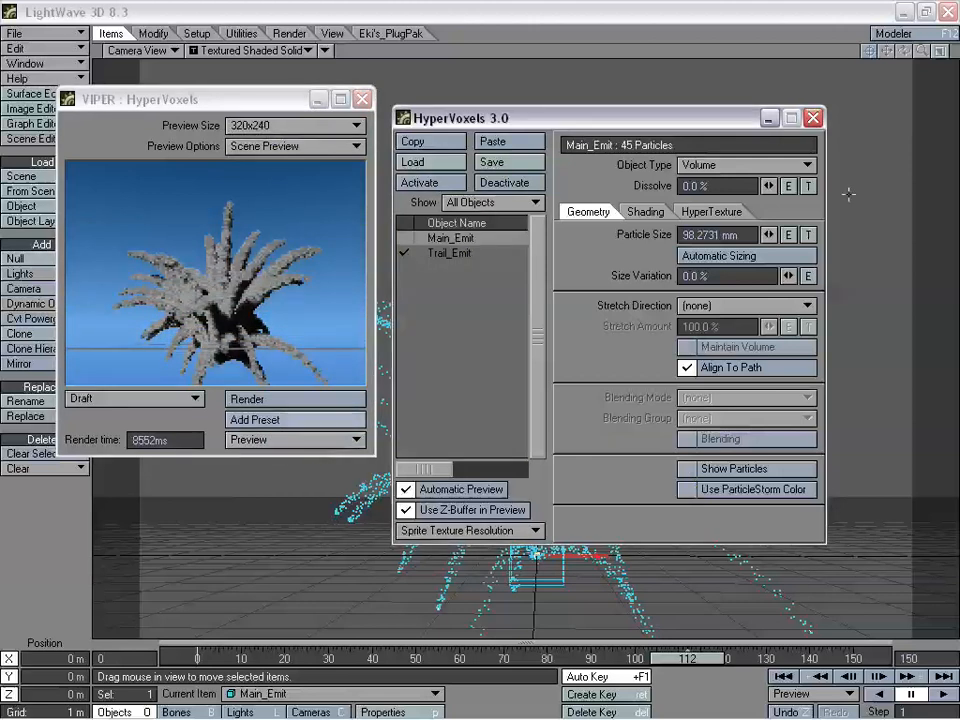
click(710, 211)
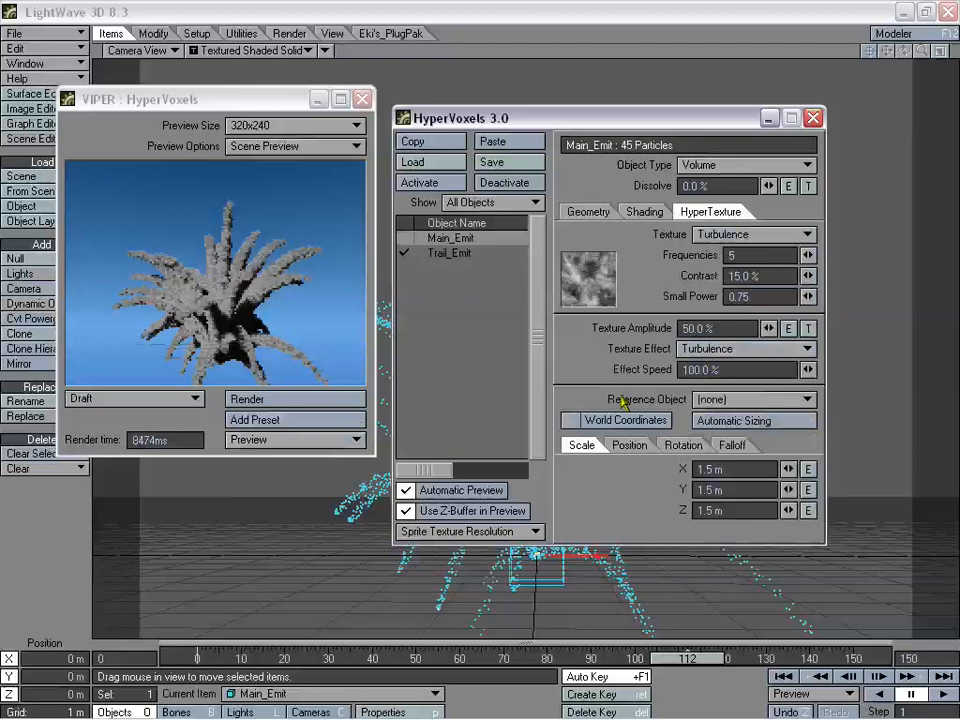
click(283, 450)
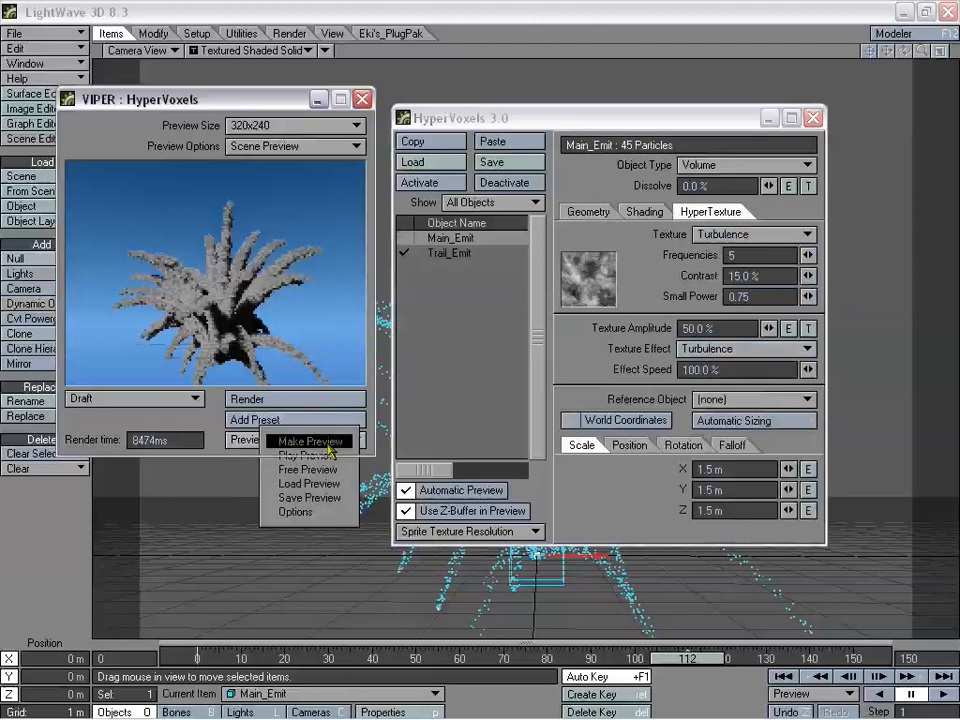
click(315, 497)
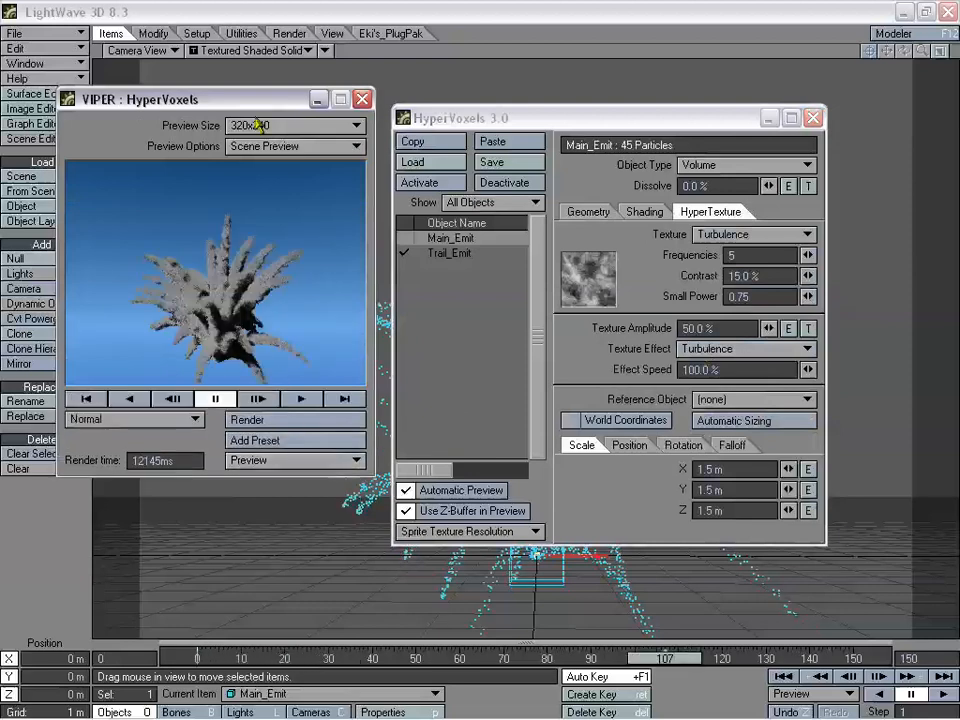
Play the finished VIPER preview twice to examine the smoke-trail explosion, pausing it each time.
drag(251, 108, 266, 107)
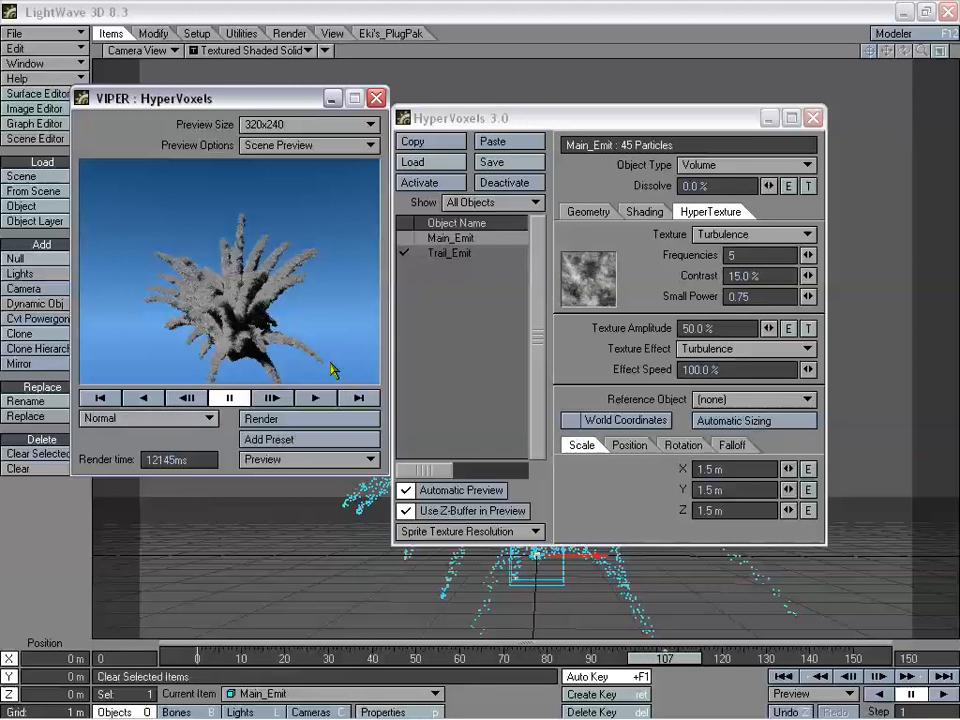
drag(185, 98, 209, 112)
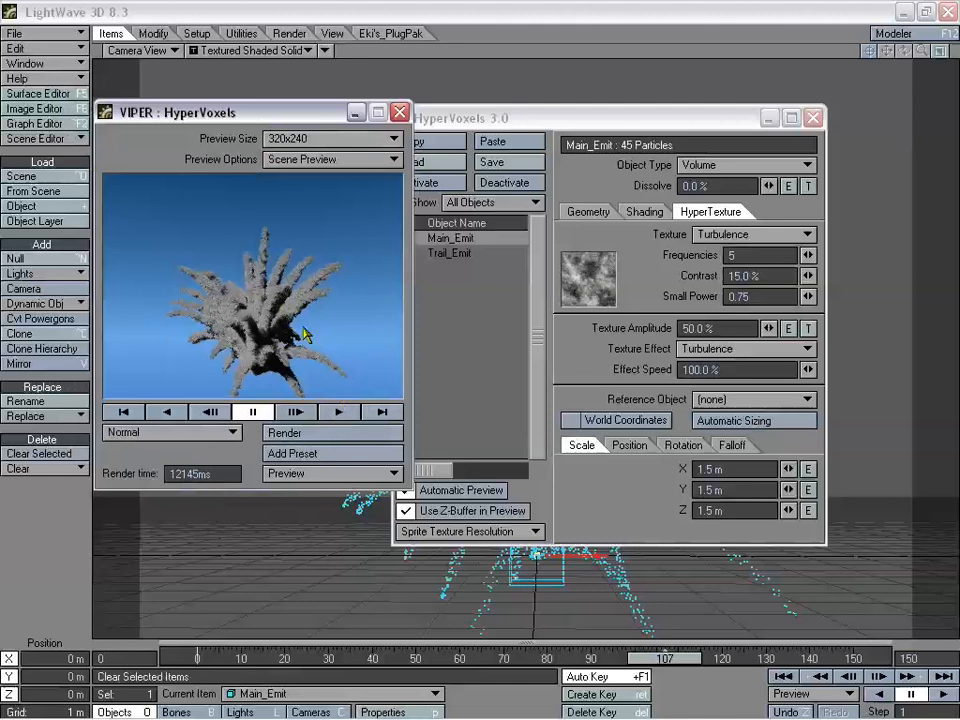
click(339, 411)
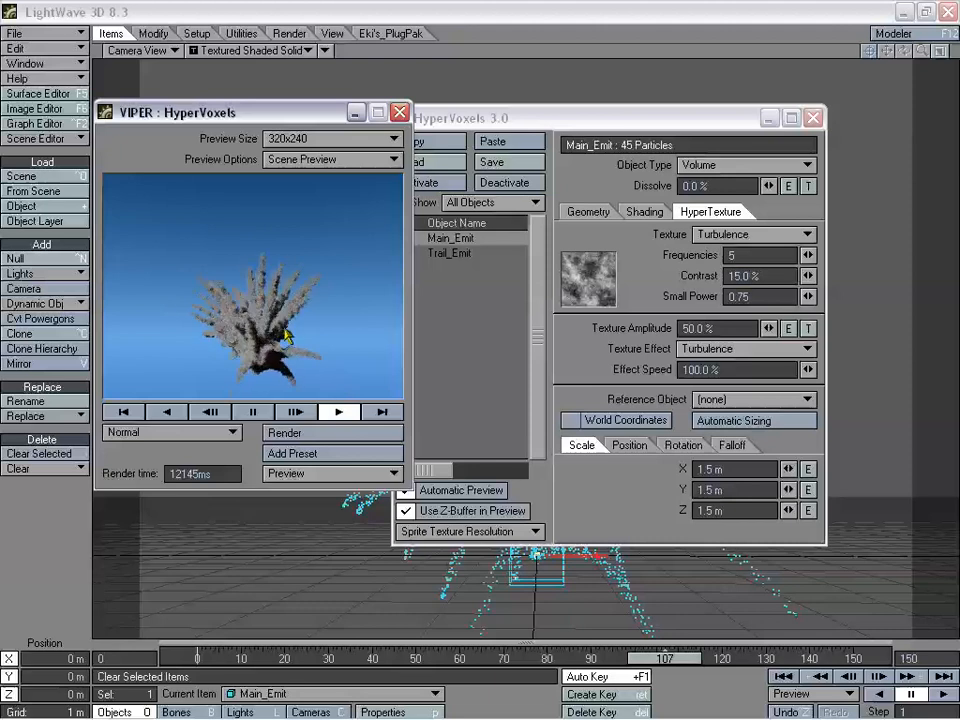
click(253, 411)
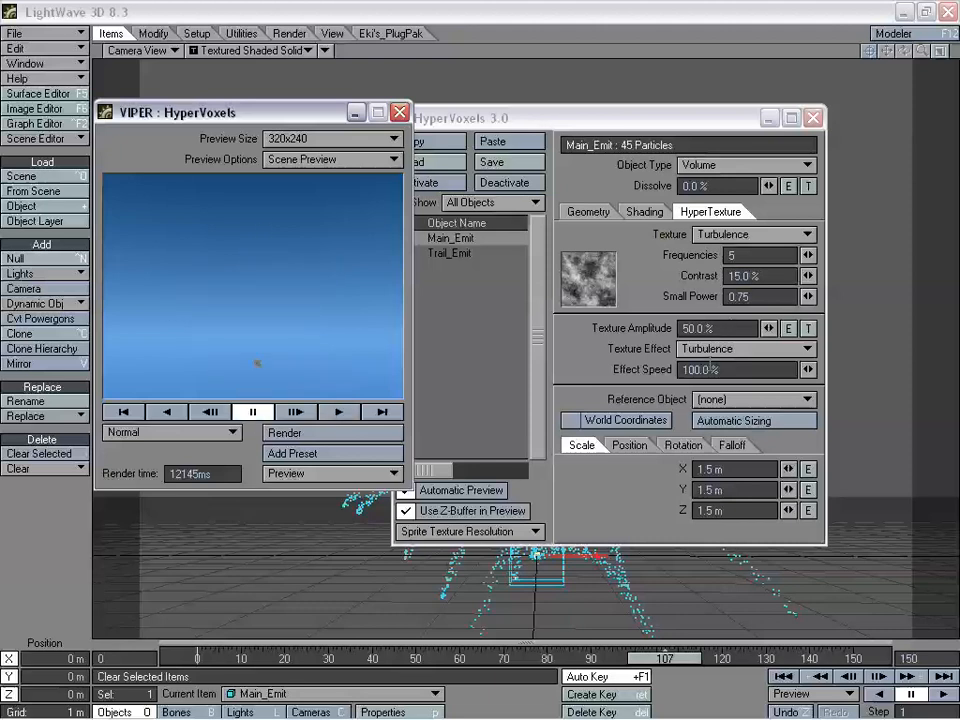
click(338, 412)
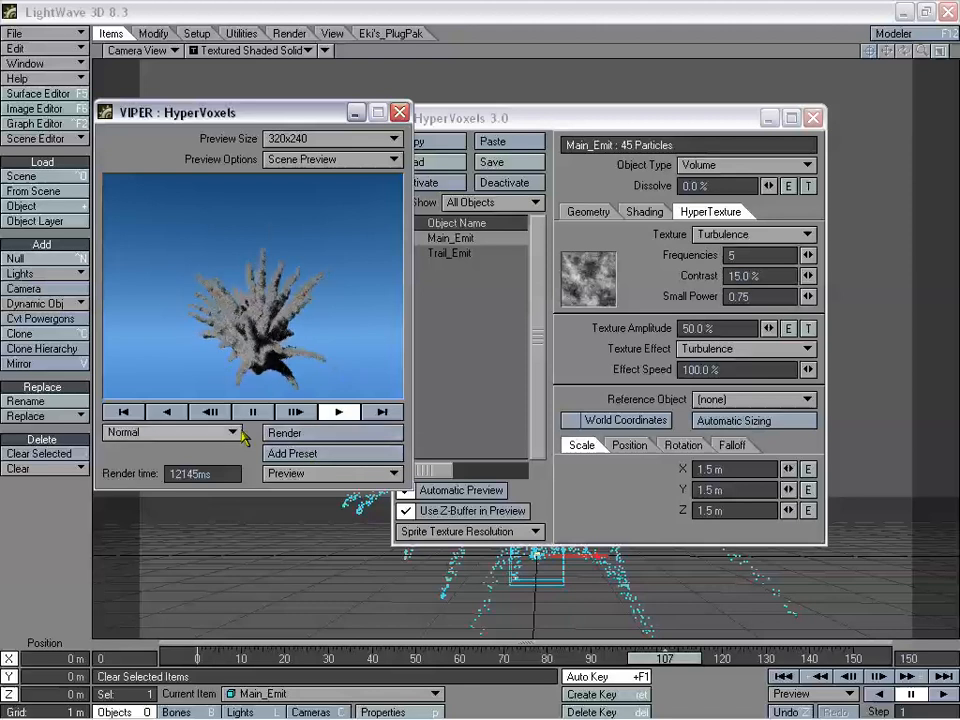
click(253, 411)
Render VIPER again and set the ambient intensity in Main_Emit's advanced HyperVoxels shading to 50%, trying 99% first.
drag(285, 111, 228, 154)
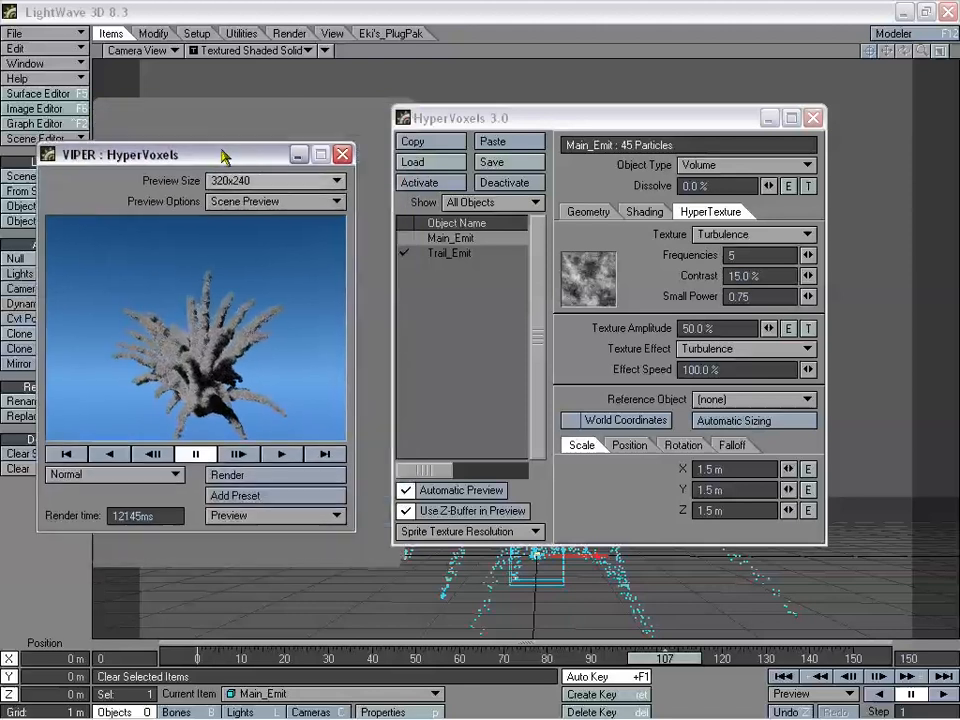
drag(465, 121, 535, 91)
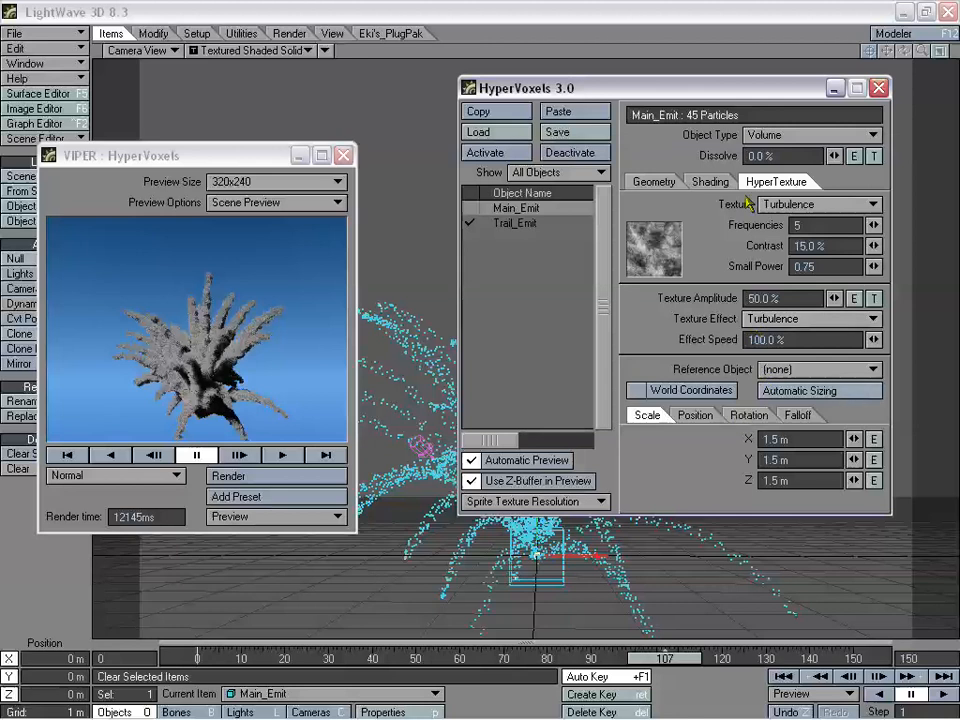
click(711, 181)
click(700, 206)
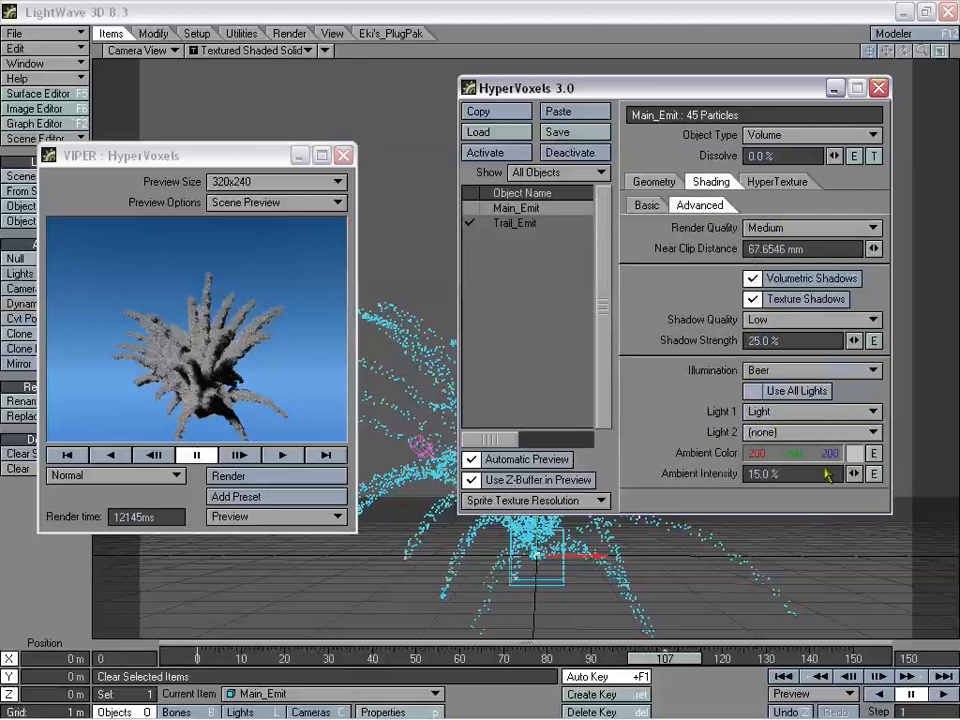
drag(726, 90, 701, 119)
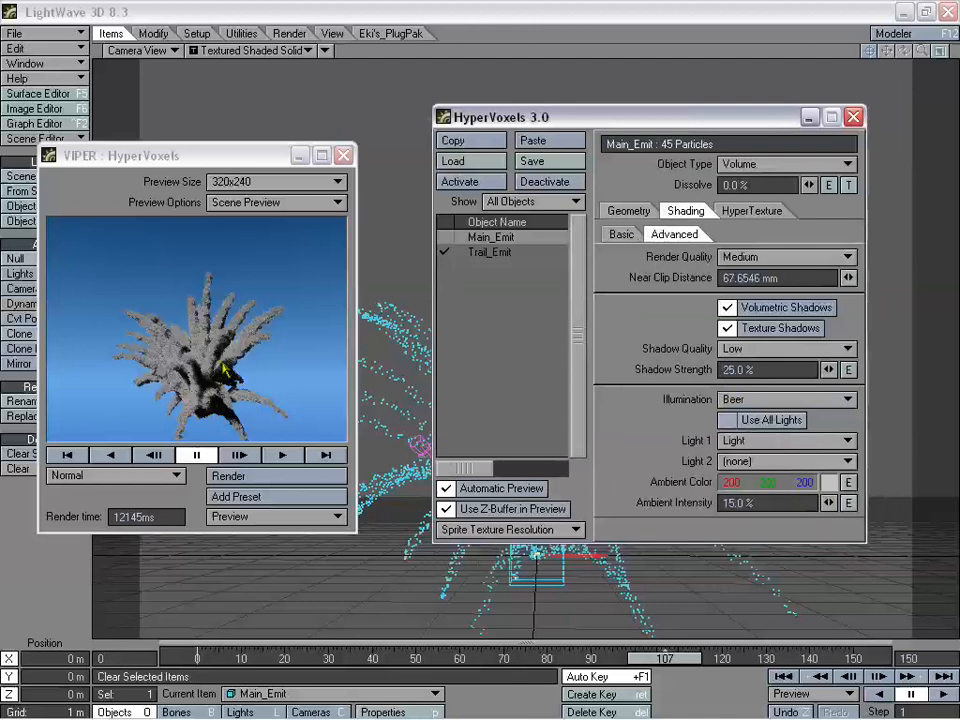
click(275, 479)
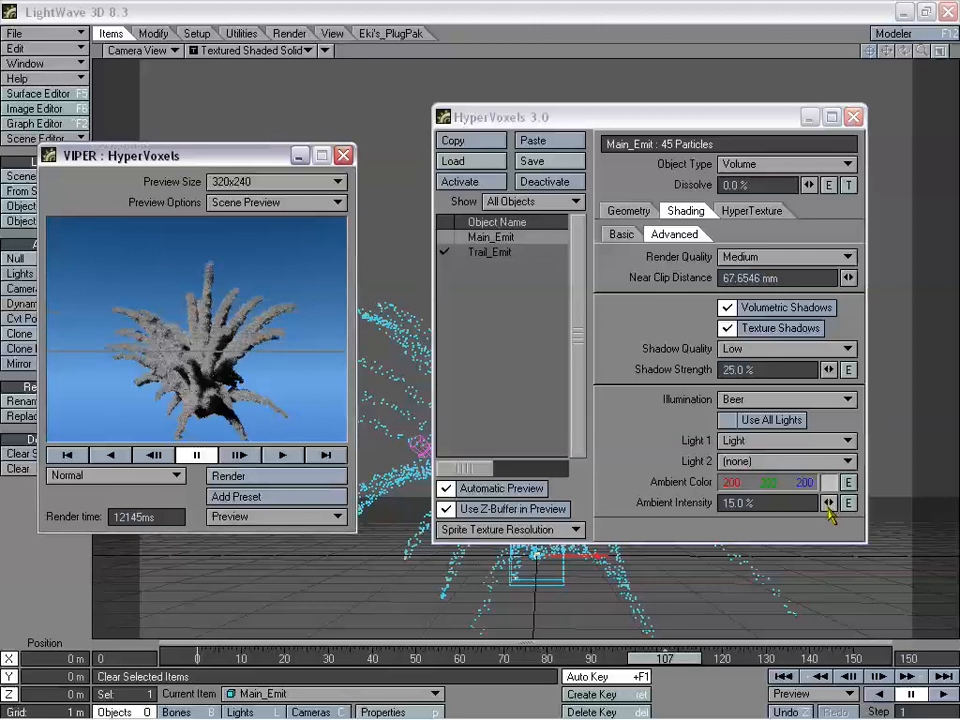
drag(829, 503, 870, 503)
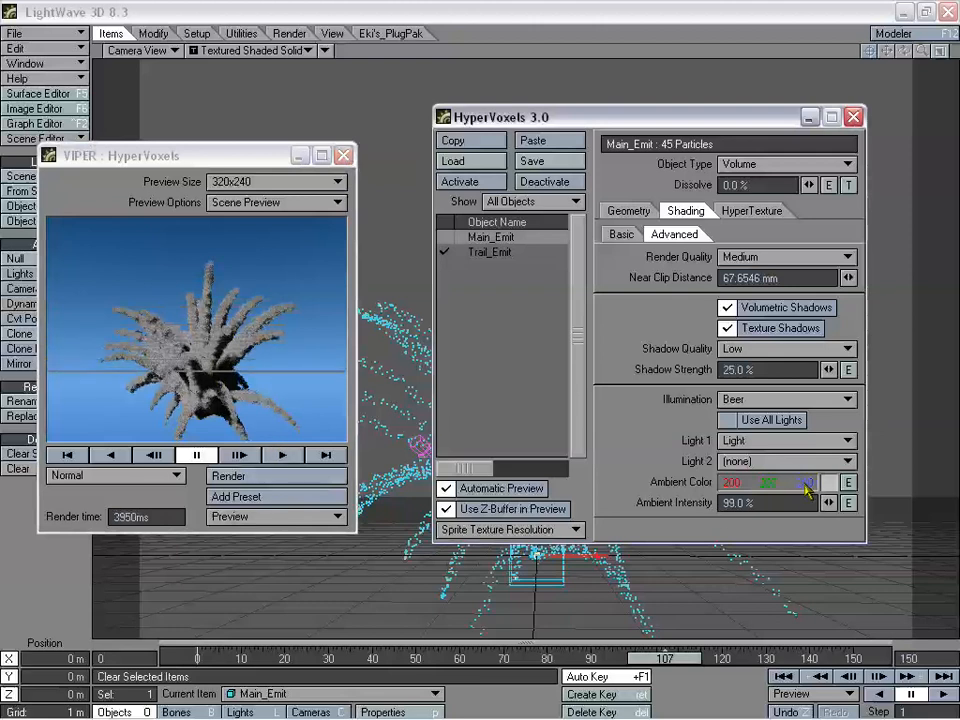
mouse_move(829, 508)
mouse_down()
mouse_move(834, 514)
mouse_move(831, 504)
mouse_up()
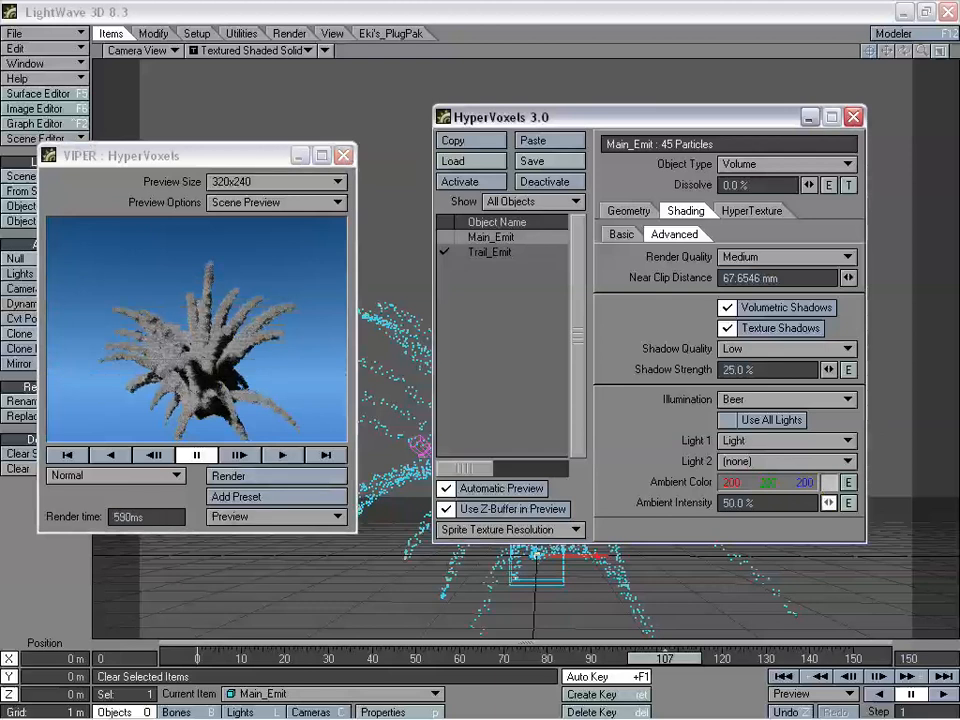
Close the VIPER preview and the HyperVoxels settings.
click(343, 155)
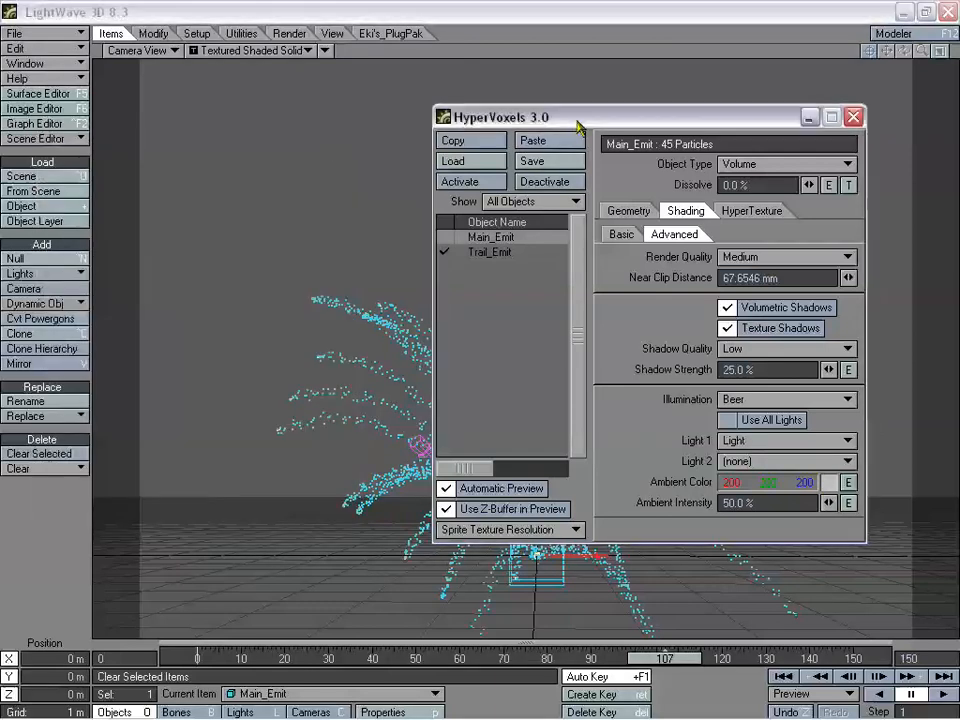
drag(579, 121, 463, 108)
click(740, 104)
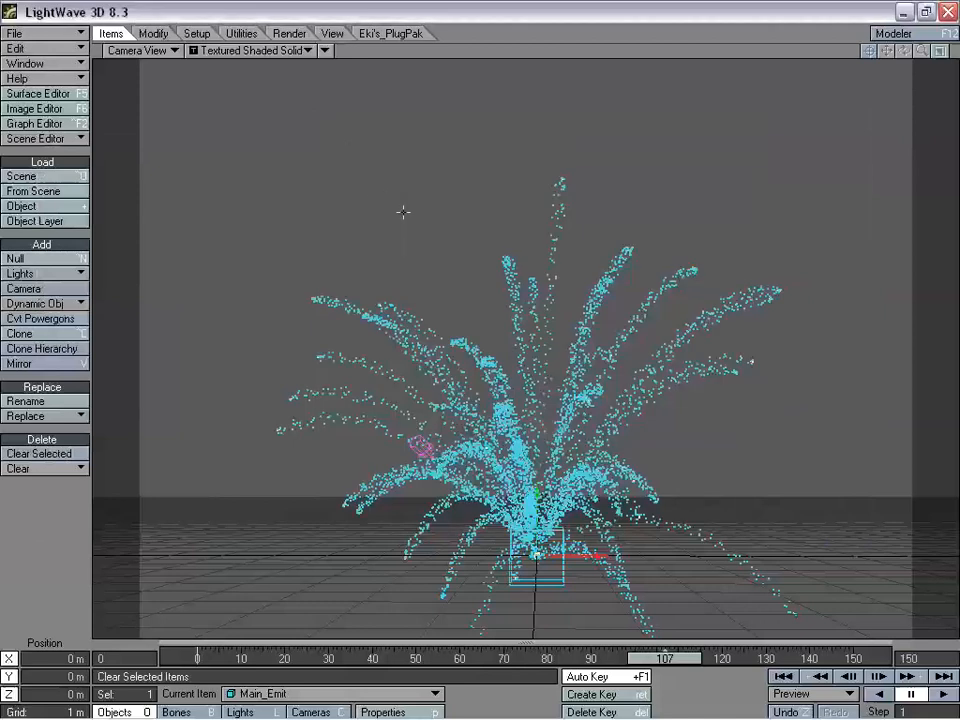
Load the recent scene Pyroclastic Firework_02.lws and scrub the timeline to frame 76.
click(52, 33)
mouse_move(66, 45)
mouse_move(200, 53)
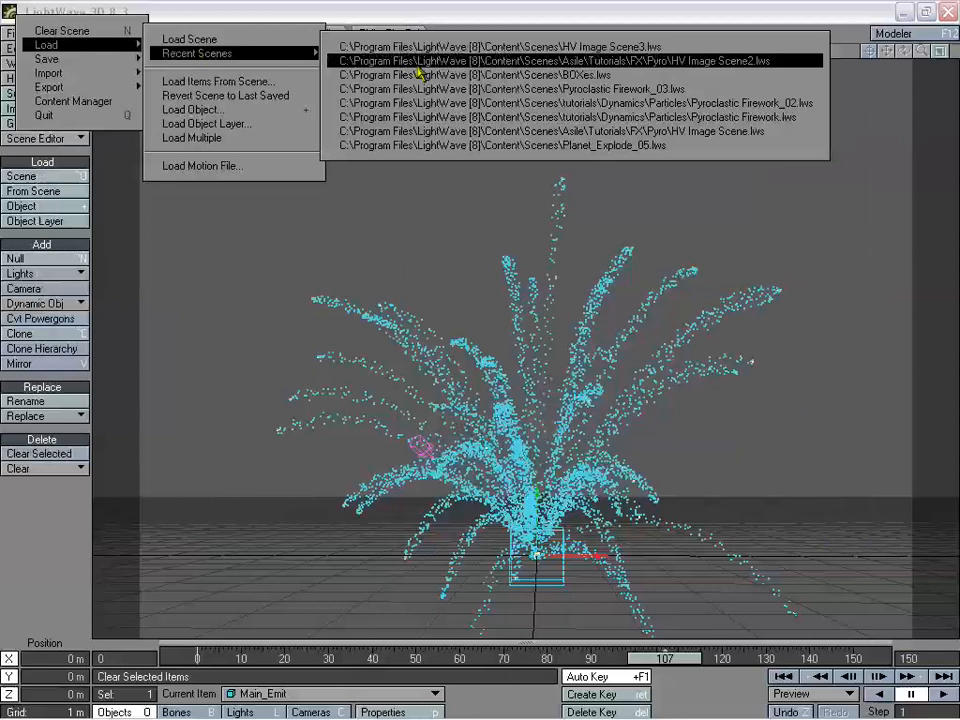
click(527, 101)
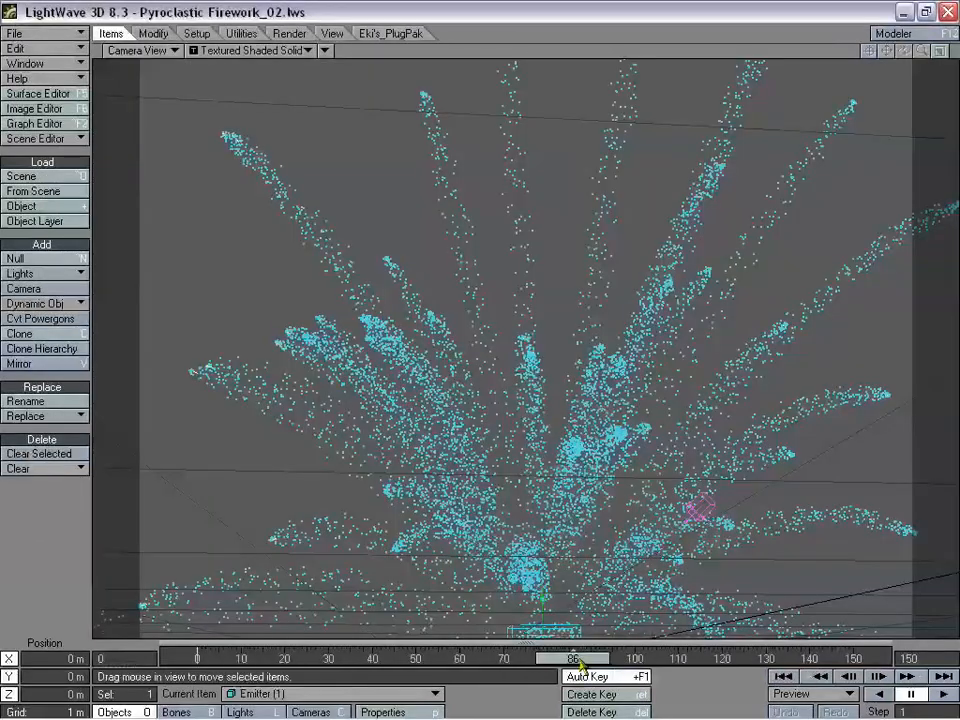
drag(578, 660, 529, 660)
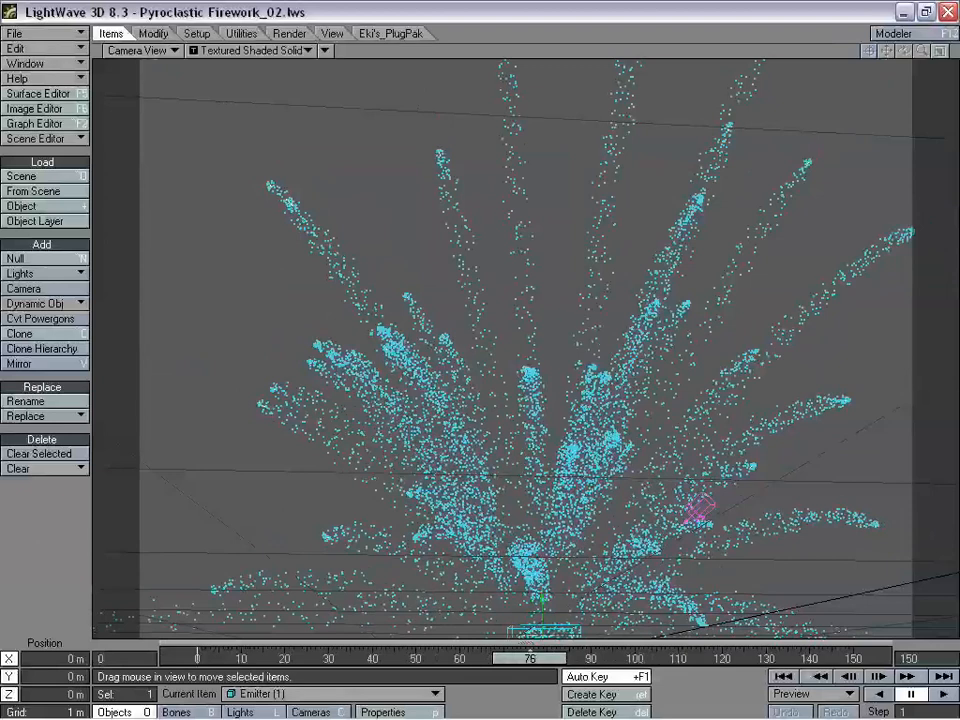
click(45, 33)
mouse_move(75, 43)
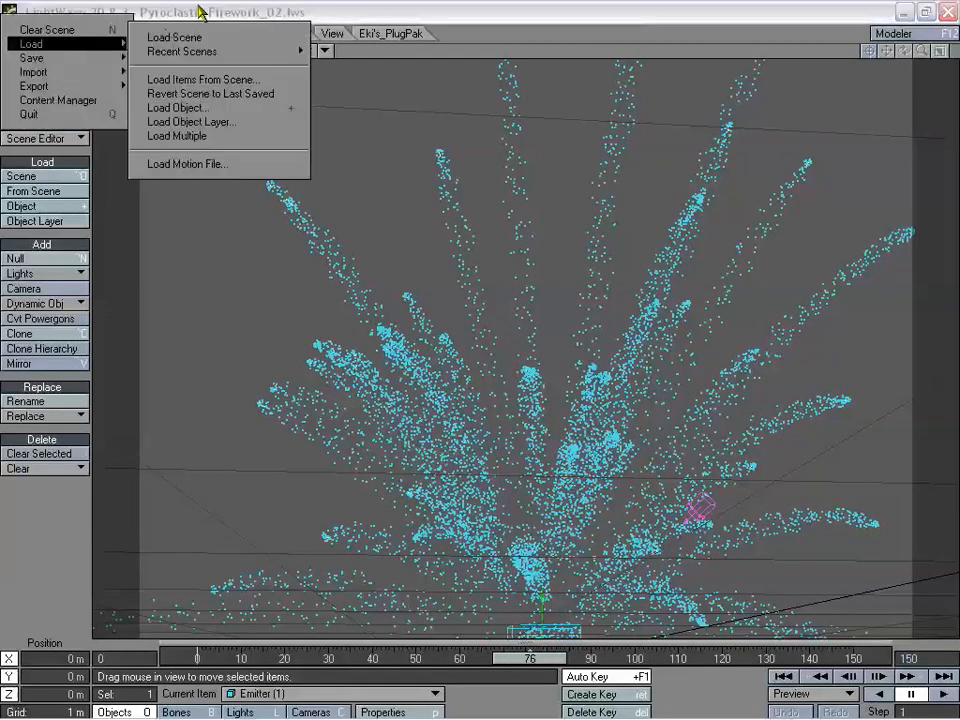
click(197, 7)
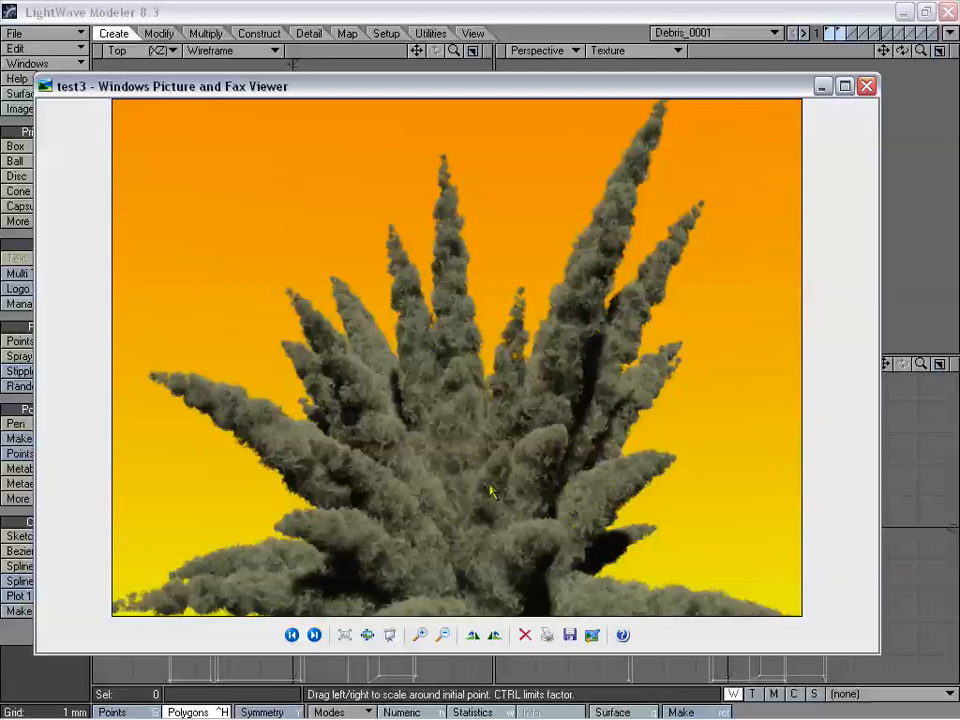
Examine the test3 render of the pyroclastic smoke explosion in the Windows Picture and Fax Viewer.
drag(404, 96, 406, 89)
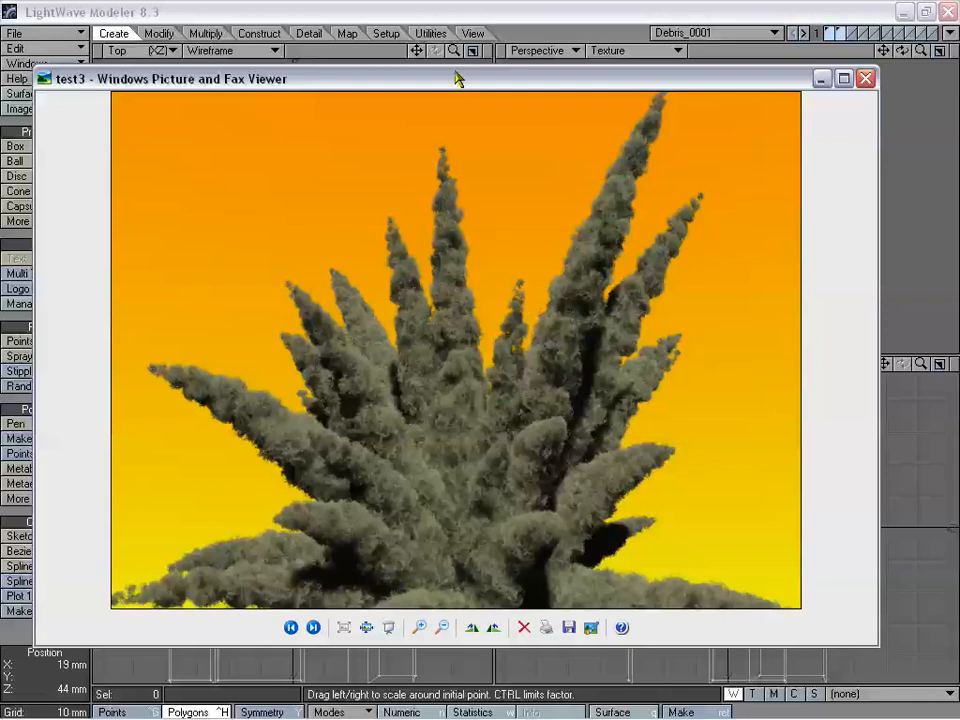
drag(456, 79, 470, 85)
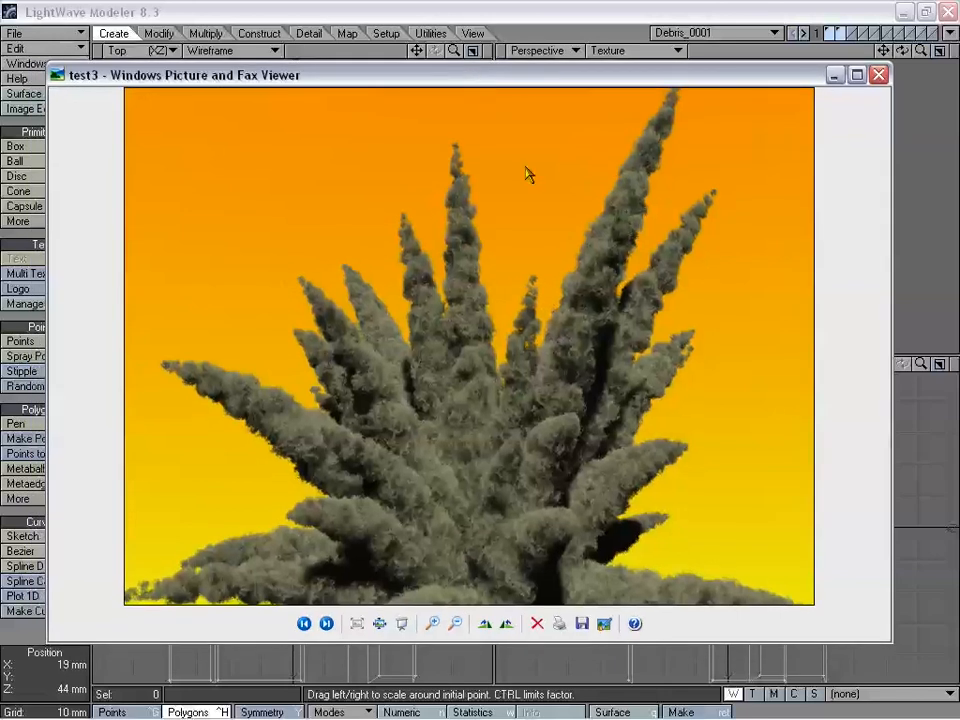